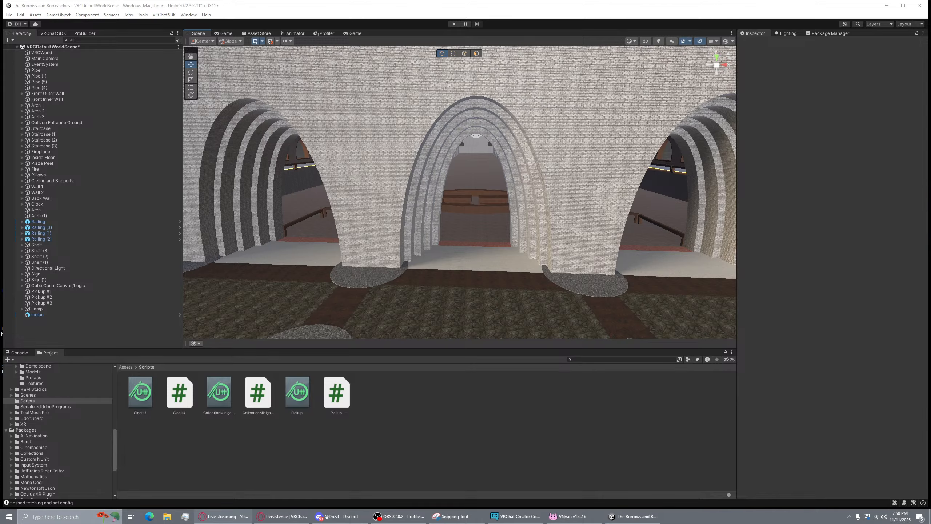
Fly the Scene view forward and back through the central brick arch toward the hall
mouse_move(410, 110)
right_down()
mouse_move(410, 129)
mouse_move(420, 104)
mouse_move(447, 108)
mouse_move(326, 115)
mouse_move(418, 125)
right_up()
key(w)
key(s)
key(a)
key(w)
key(s)
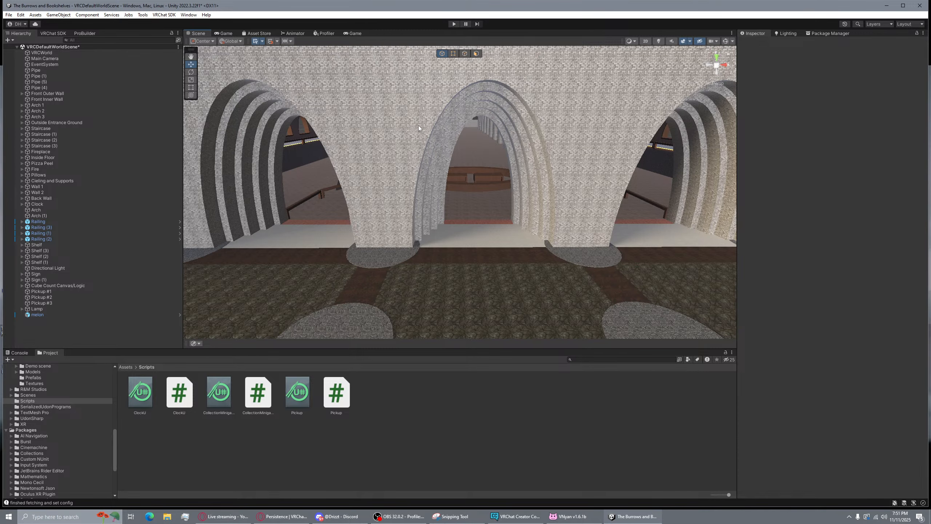
Turn the view along the arches and across the hall, then switch to the Windows desktop
alt+drag(488, 84, 528, 136)
key(w)
right_drag(528, 136, 480, 132)
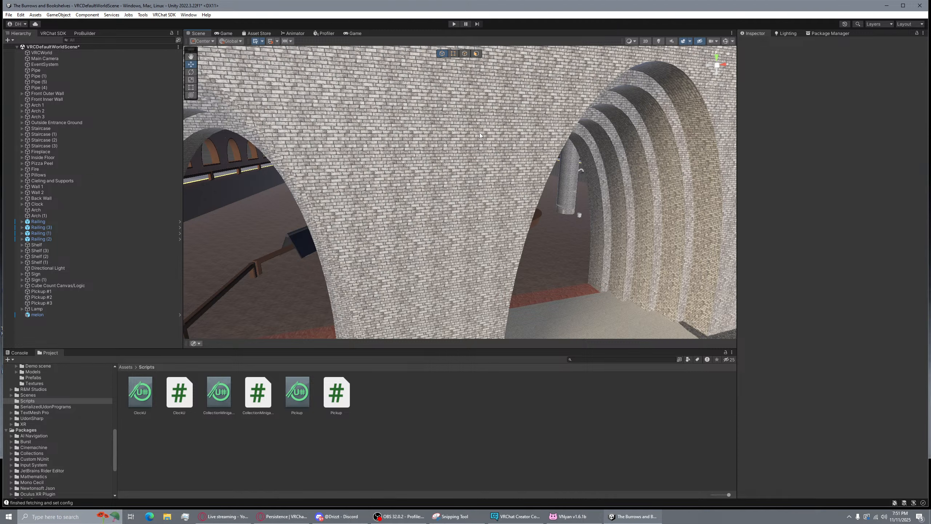
mouse_move(472, 136)
right_down()
mouse_move(433, 124)
mouse_move(464, 128)
right_up()
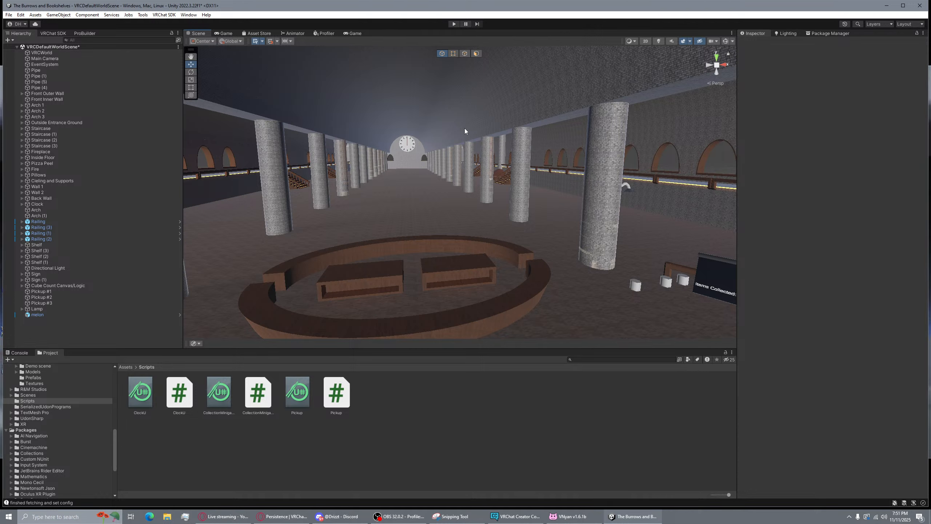
right_drag(464, 128, 500, 211)
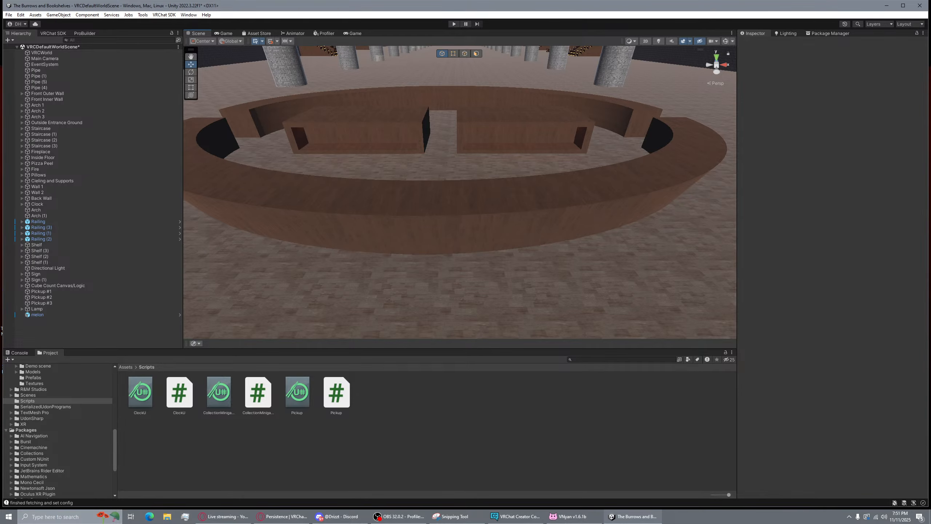
key(super+d)
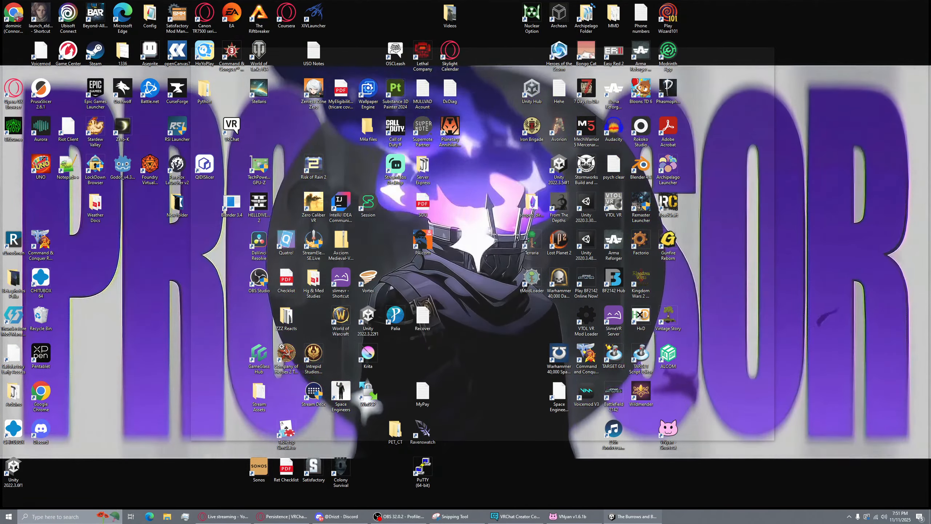
key(super+d)
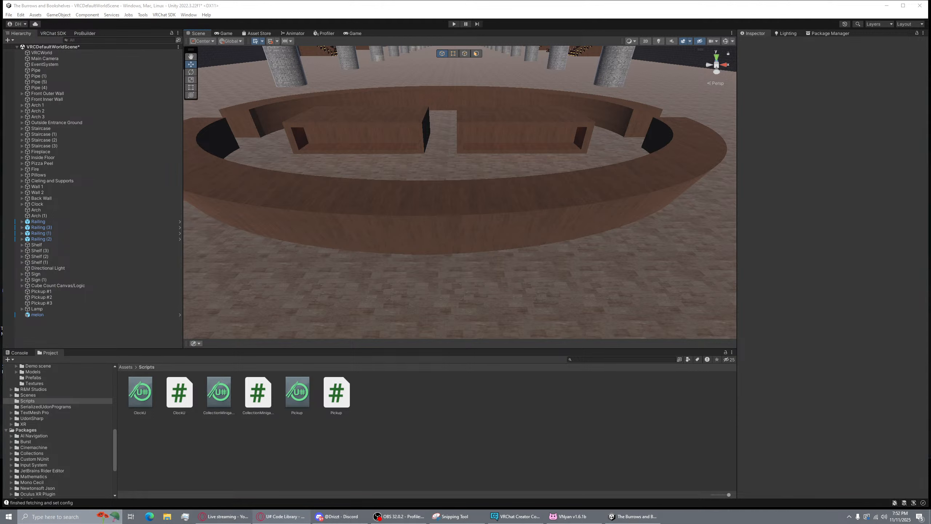
drag(0, 99, 330, 132)
scroll(477, 159, down, 5)
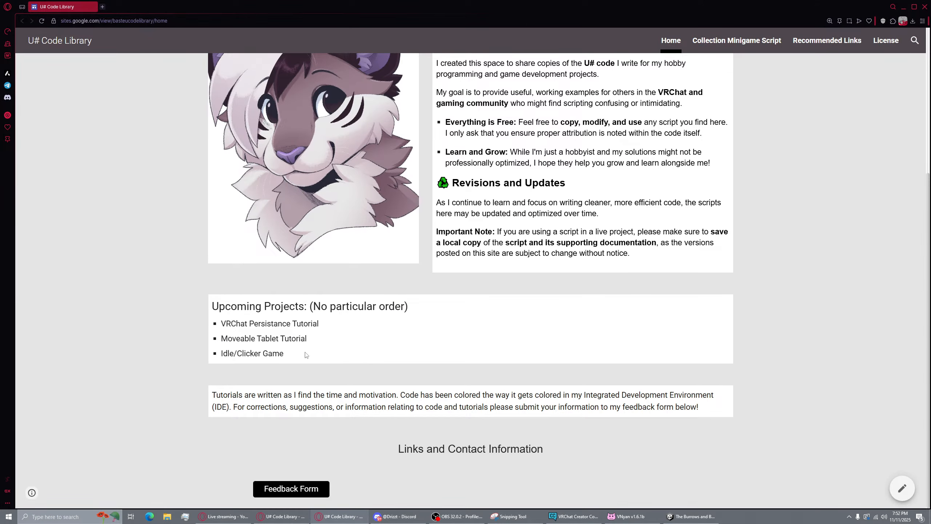
mouse_move(307, 355)
mouse_down()
mouse_move(185, 320)
mouse_move(314, 341)
mouse_up()
click(222, 338)
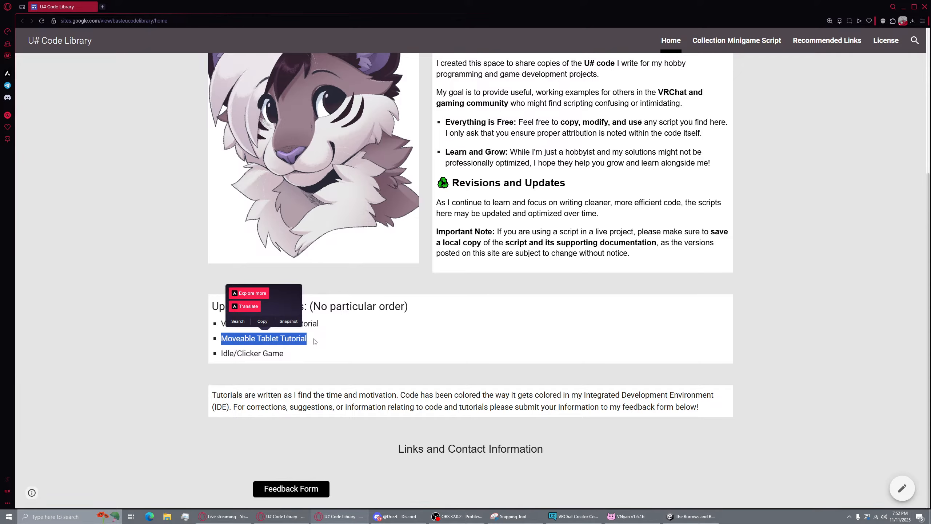
click(923, 8)
key(s)
right_drag(487, 176, 501, 134)
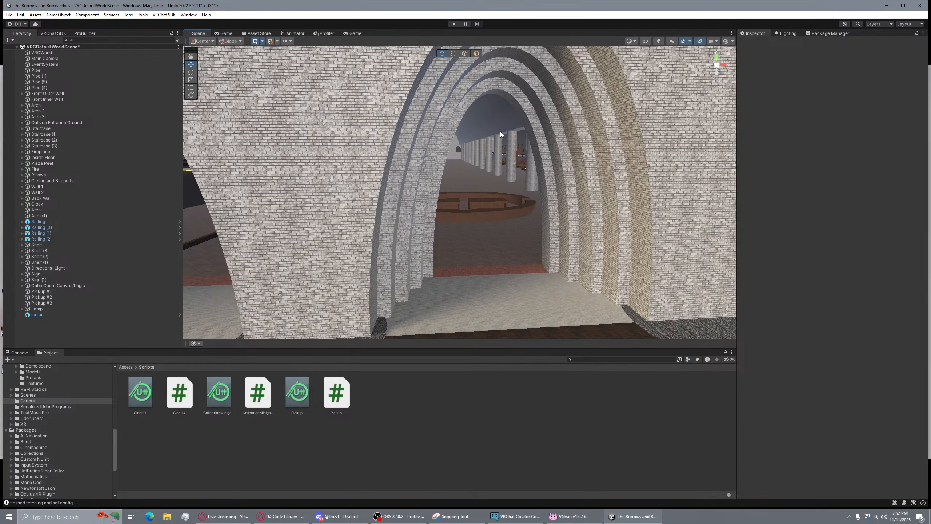
Fly the Scene camera through the brick arches to the round bench and clock hall
key(w)
right_drag(445, 141, 453, 135)
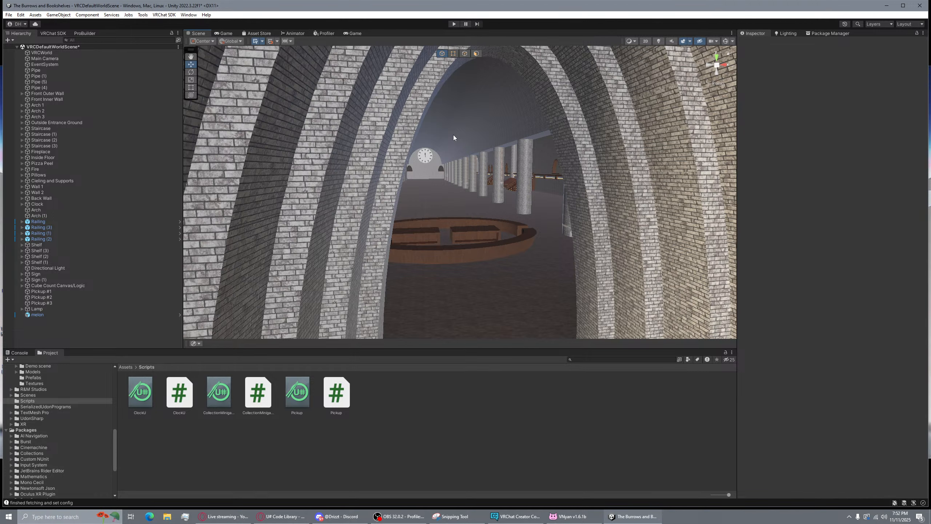
key(w)
right_drag(453, 135, 320, 156)
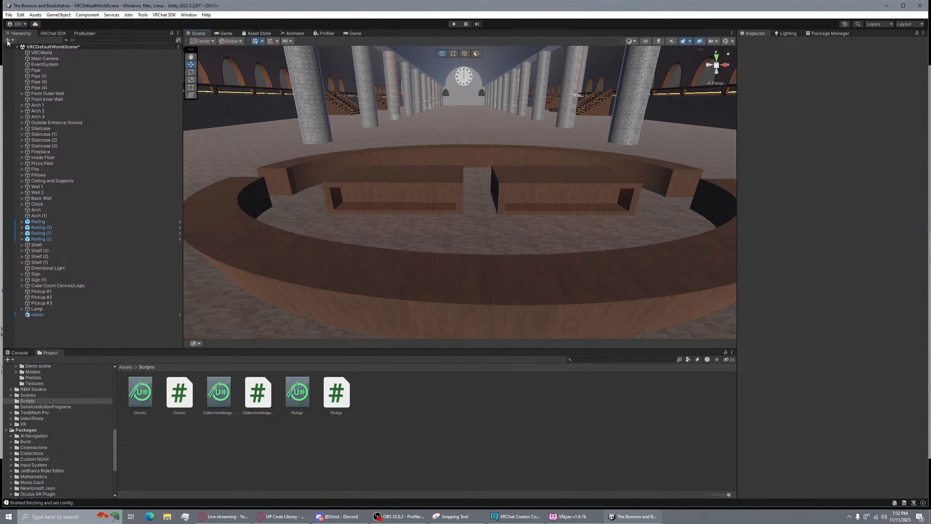
Collapse the Materials, LiteFireEffect, Assets and Packages folders in the Project window
scroll(15, 470, up, 10)
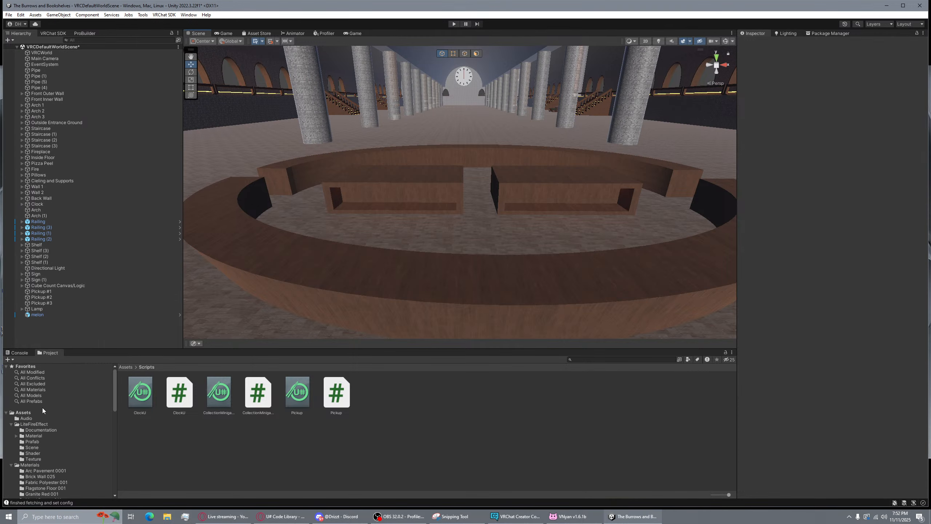
click(11, 464)
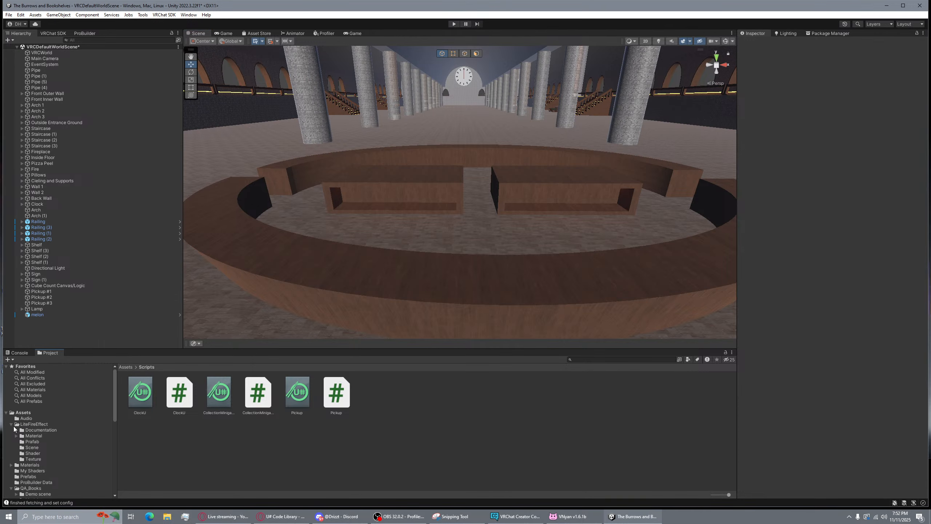
click(11, 424)
click(7, 412)
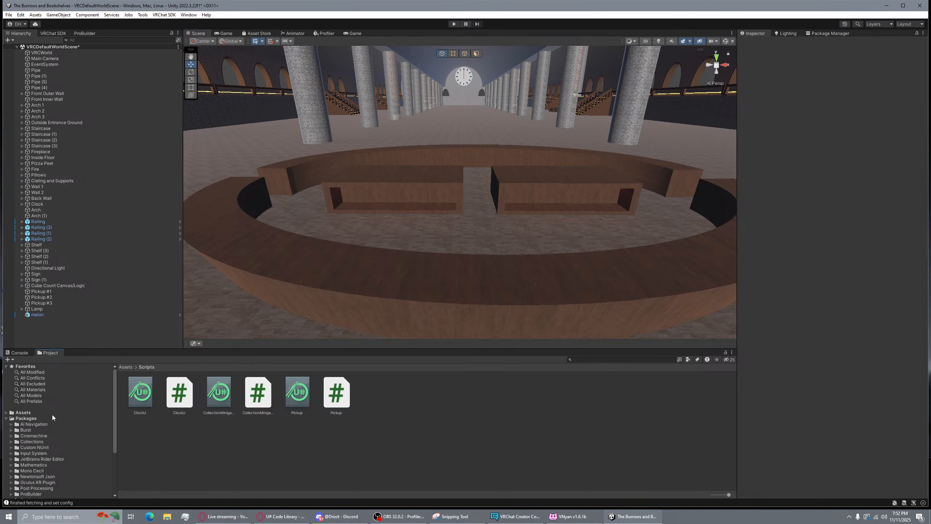
click(6, 418)
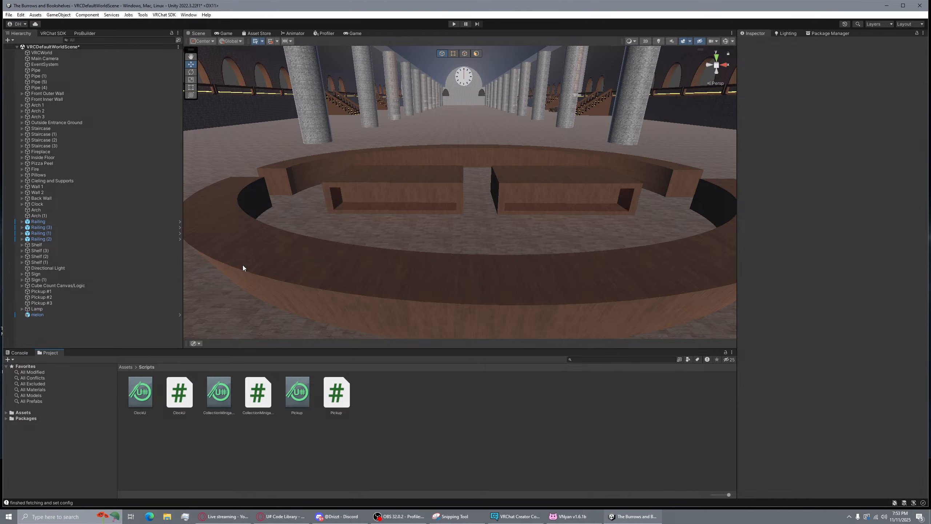
right_drag(439, 120, 457, 84)
key(s)
key(w)
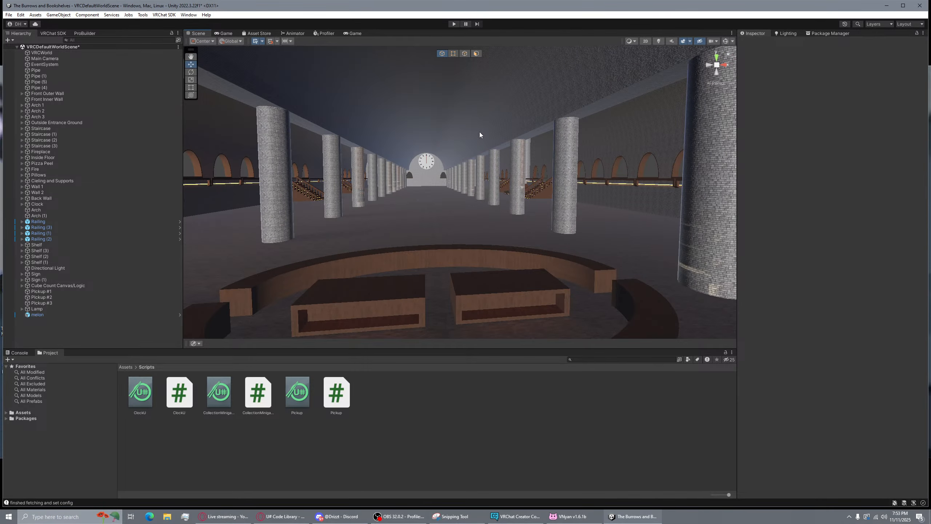
right_drag(480, 134, 470, 166)
key(s)
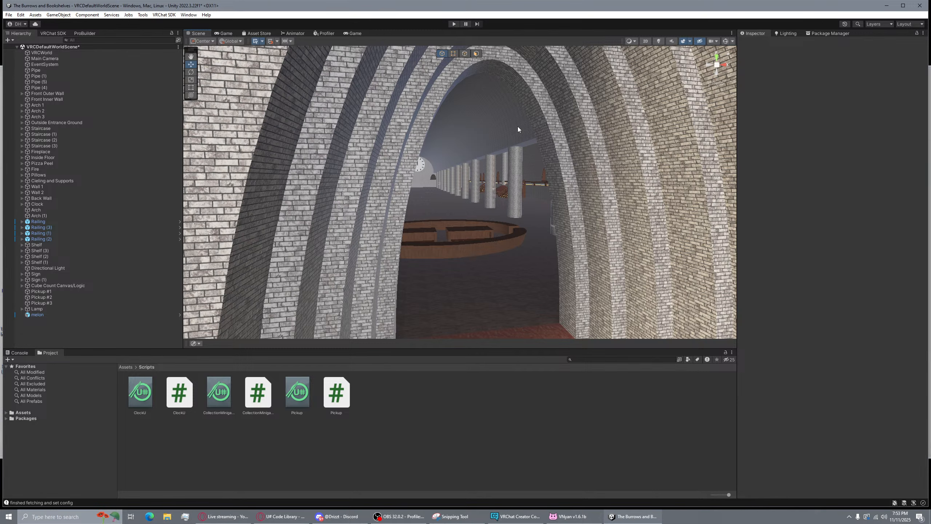
key(w)
right_drag(518, 127, 498, 189)
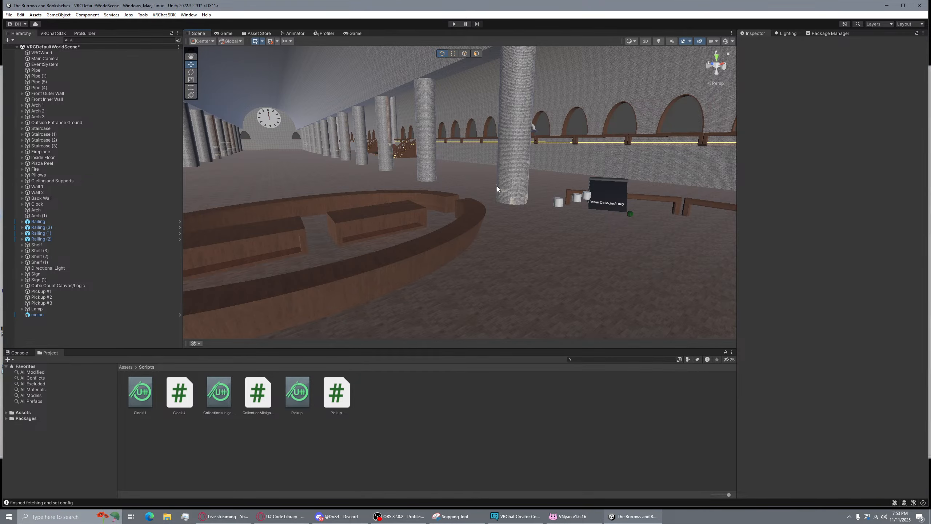
right_drag(497, 189, 415, 231)
key(s)
key(a)
key(w)
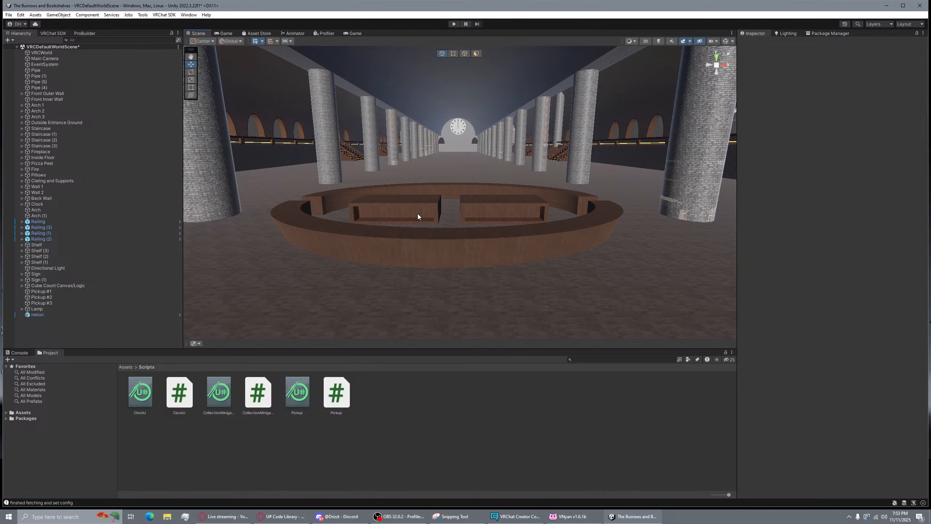
click(10, 40)
right_drag(581, 184, 574, 215)
key(w)
key(s)
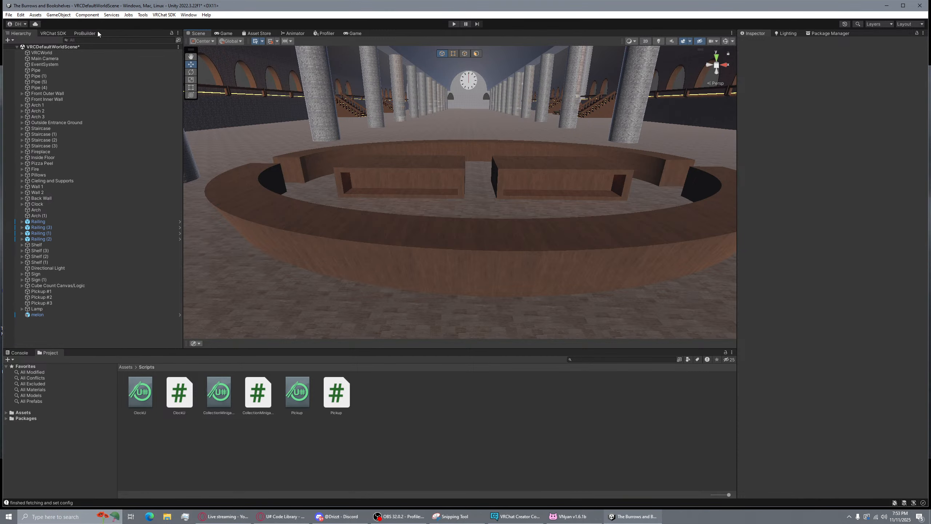
click(78, 33)
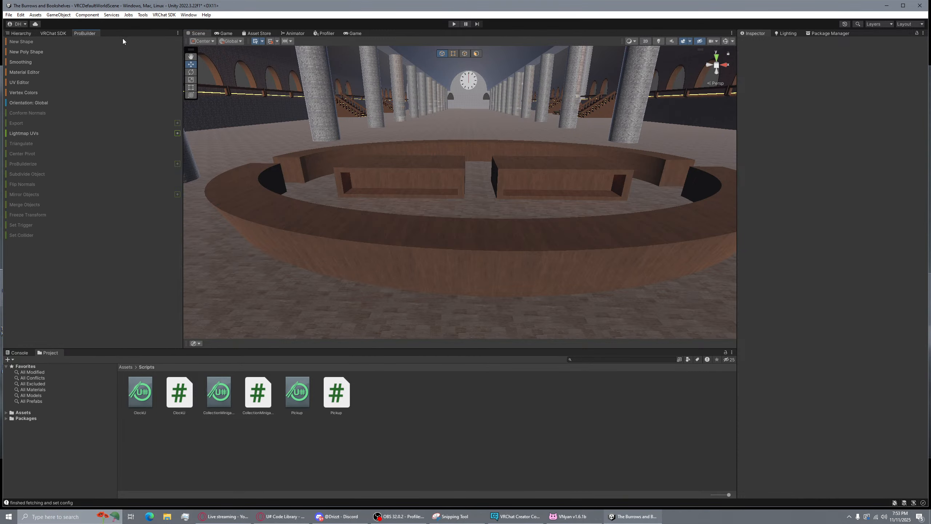
Create a ProBuilder Cube by the round bench, about 1.16 × 0.96 × 0.36 in size
click(29, 41)
right_drag(458, 185, 454, 196)
key(w)
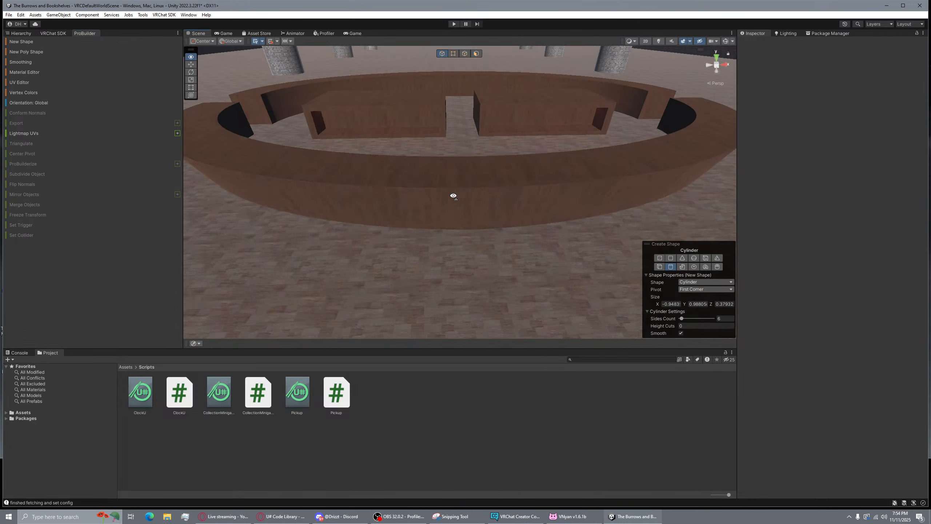
click(659, 267)
right_drag(544, 248, 463, 254)
drag(473, 250, 343, 224)
click(381, 121)
right_drag(381, 121, 508, 186)
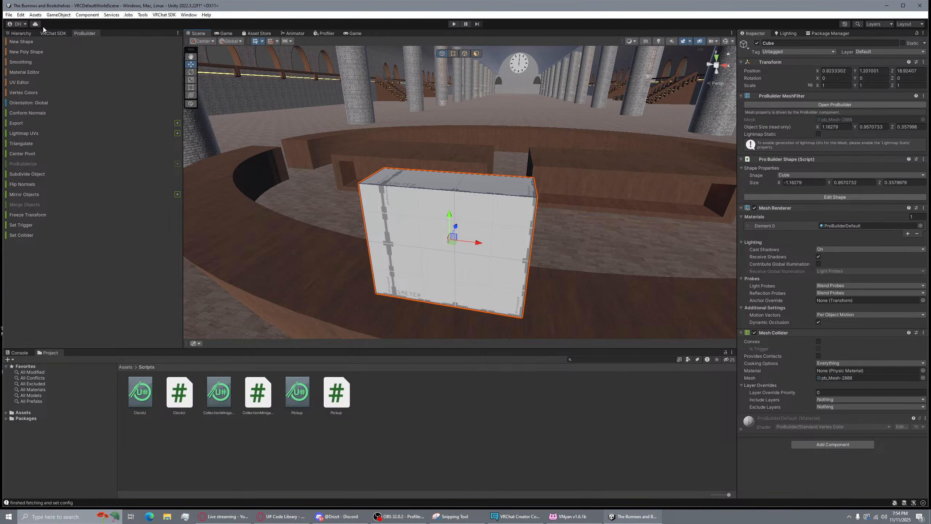
List Unity Registry packages in the Package Manager, filtered by the search 'Pro'
click(827, 33)
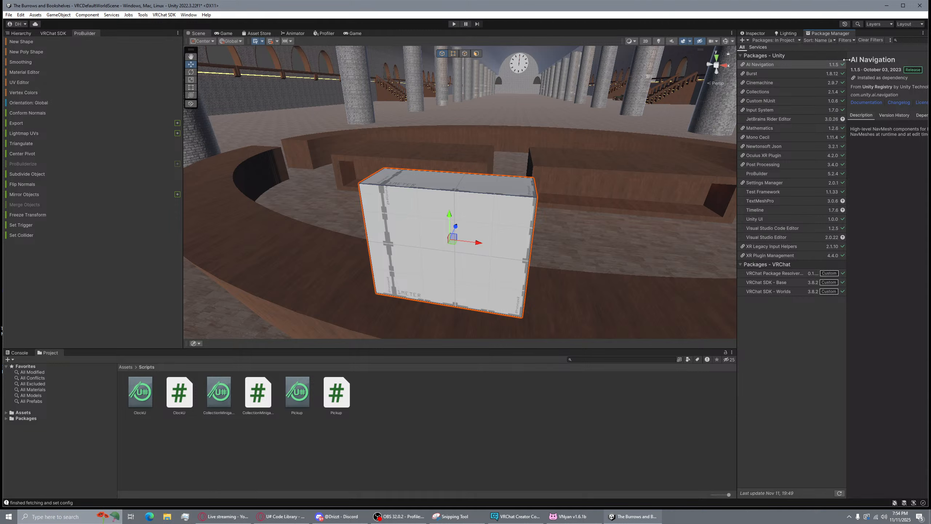
click(766, 39)
click(776, 48)
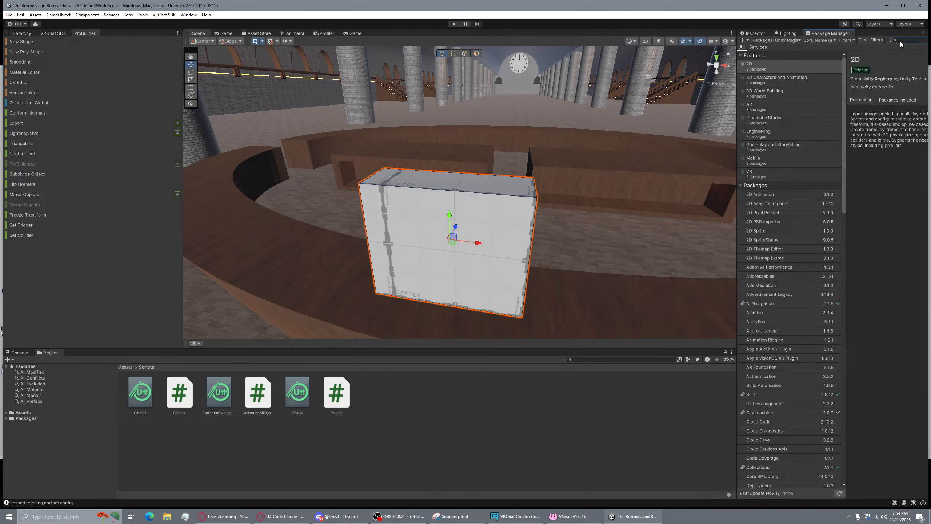
text(Pro)
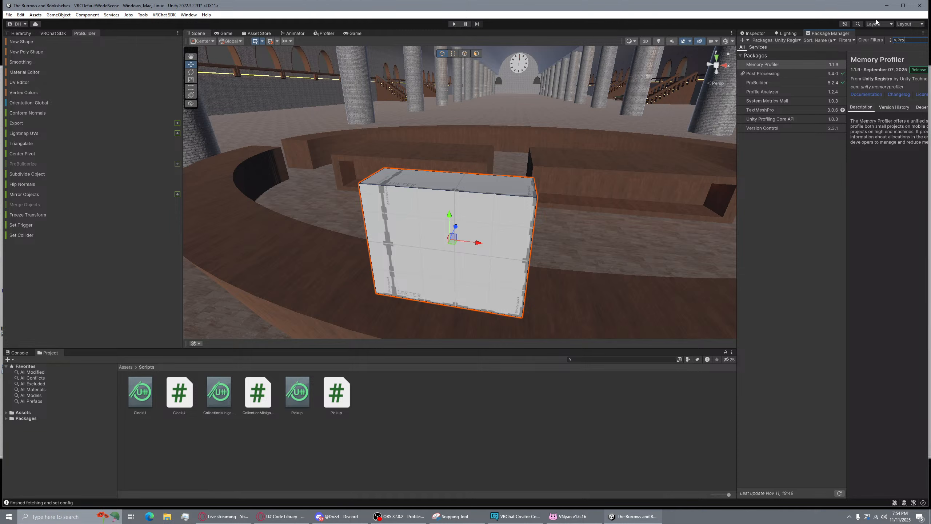
click(188, 14)
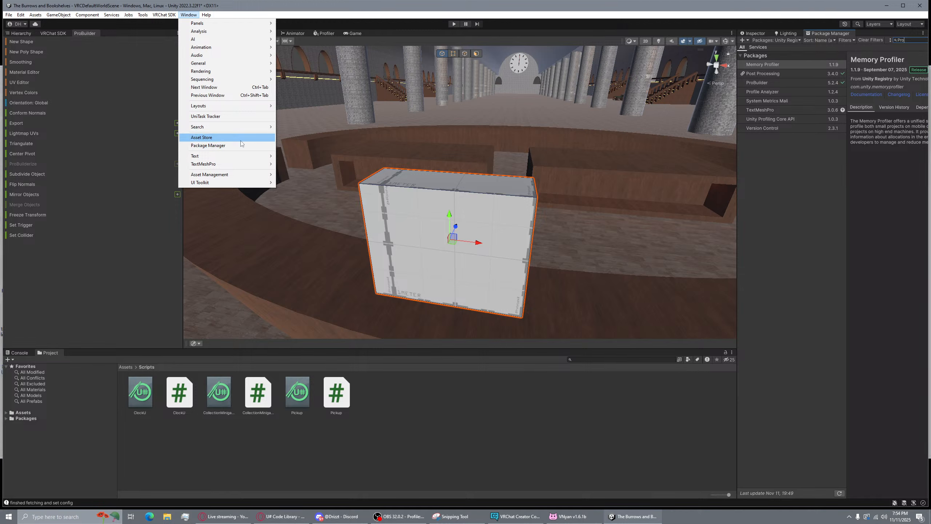
Float the Package Manager, select ProBuilder to confirm version 5.2.4, and dock it back
click(822, 37)
drag(823, 34, 424, 195)
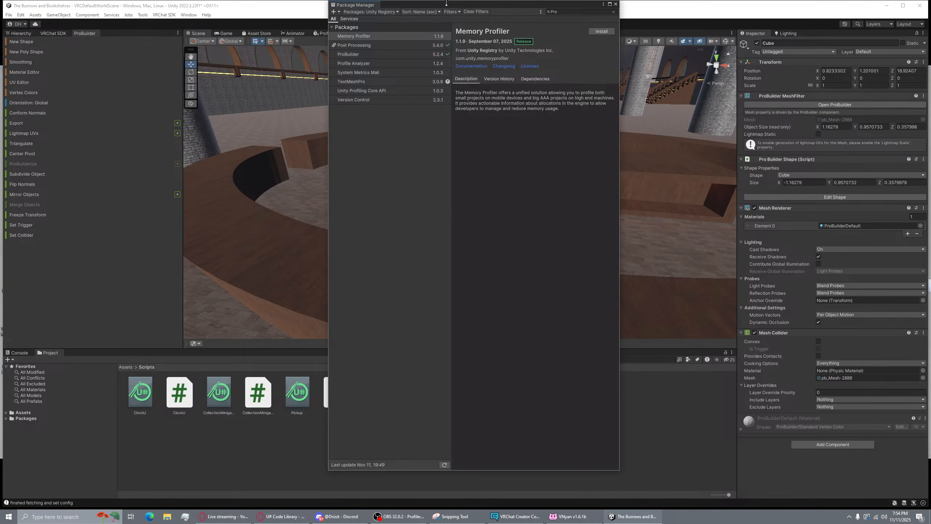
drag(446, 2, 456, 76)
click(380, 85)
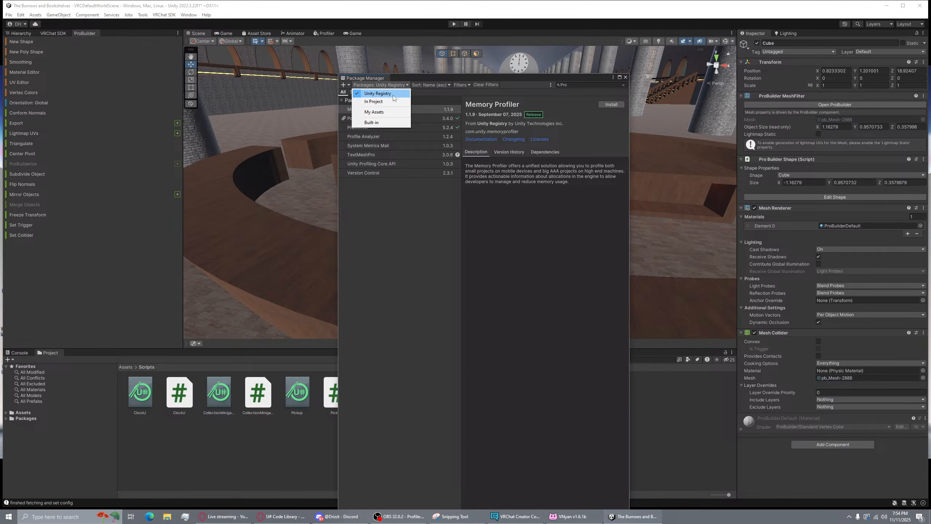
click(587, 85)
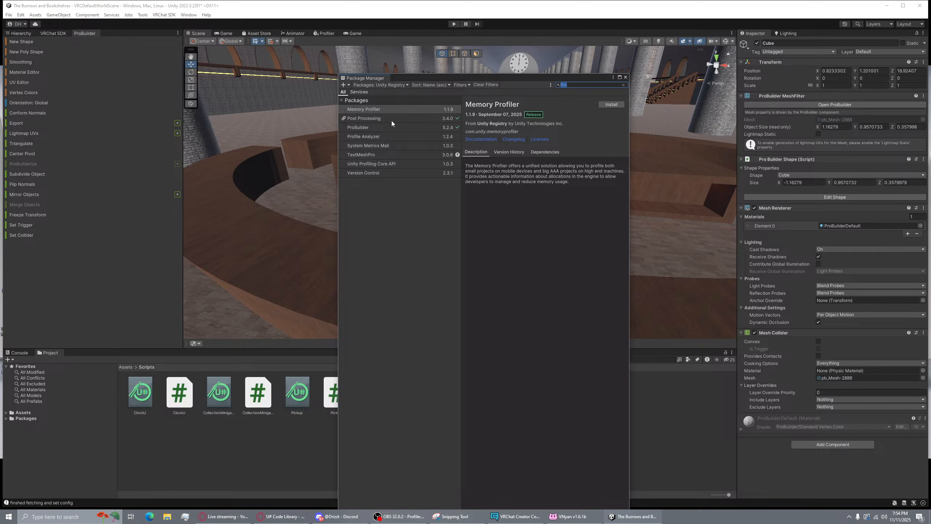
click(378, 127)
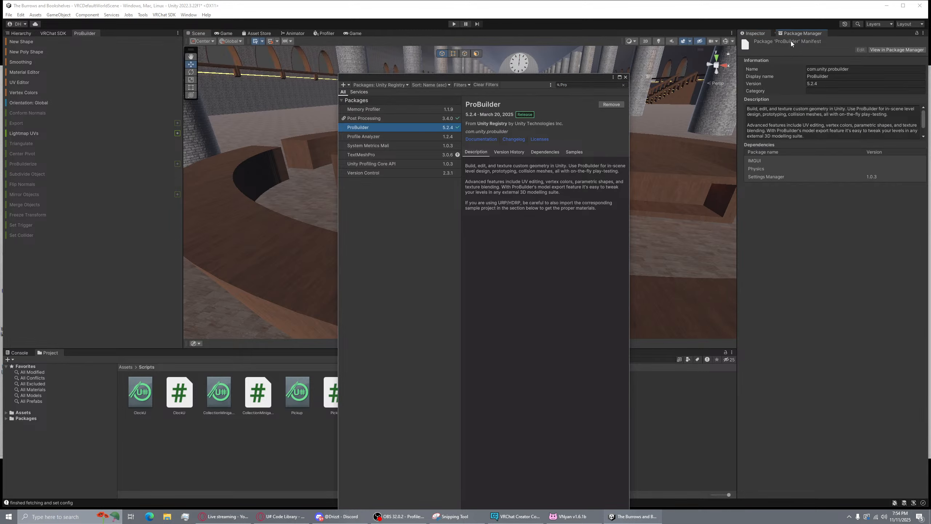
drag(793, 39, 795, 37)
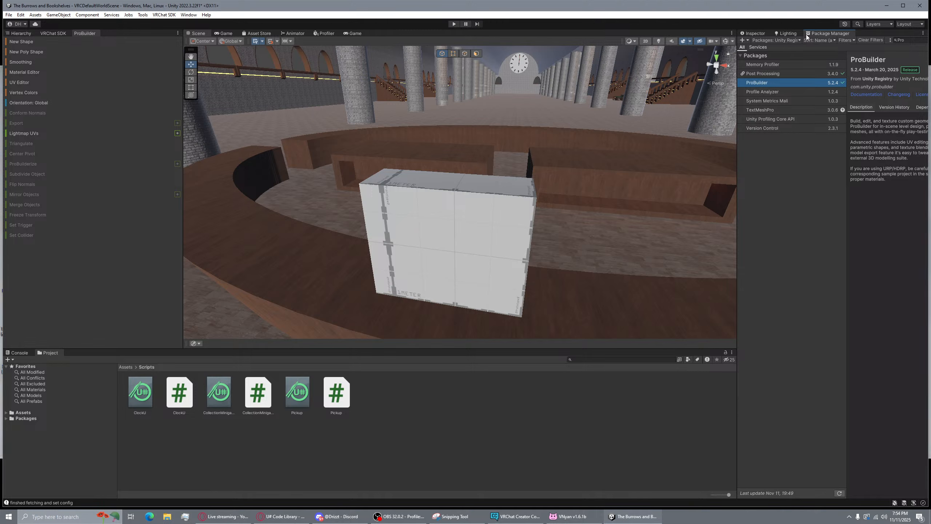
Switch the Package Manager list to My Assets, then to In Project packages
click(781, 34)
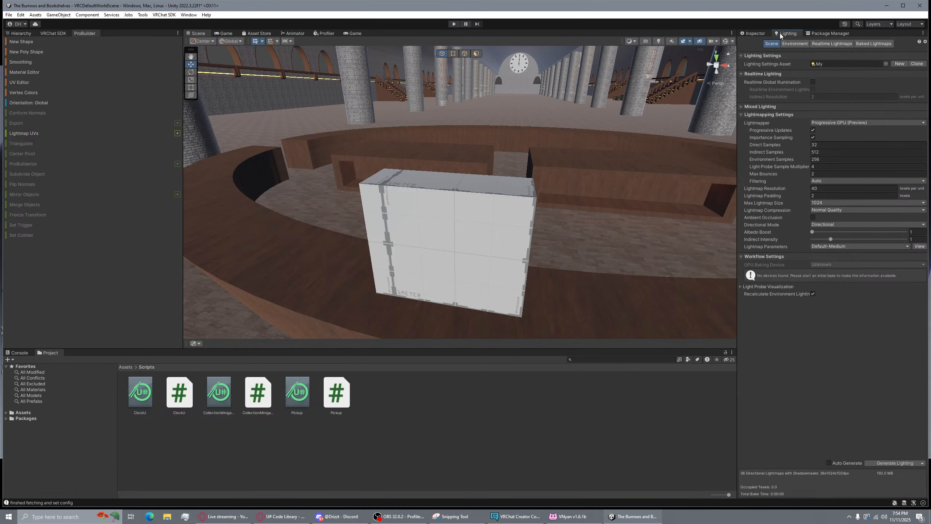
click(822, 34)
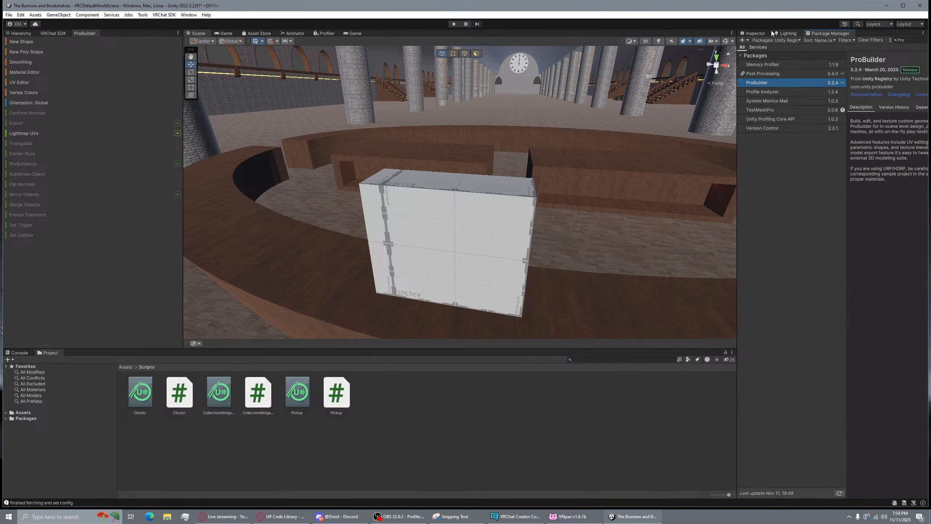
click(785, 40)
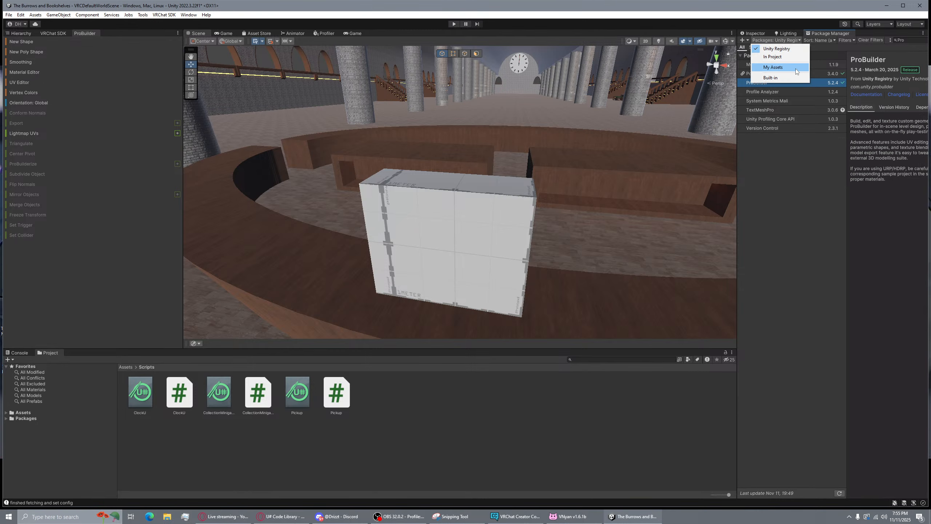
click(790, 67)
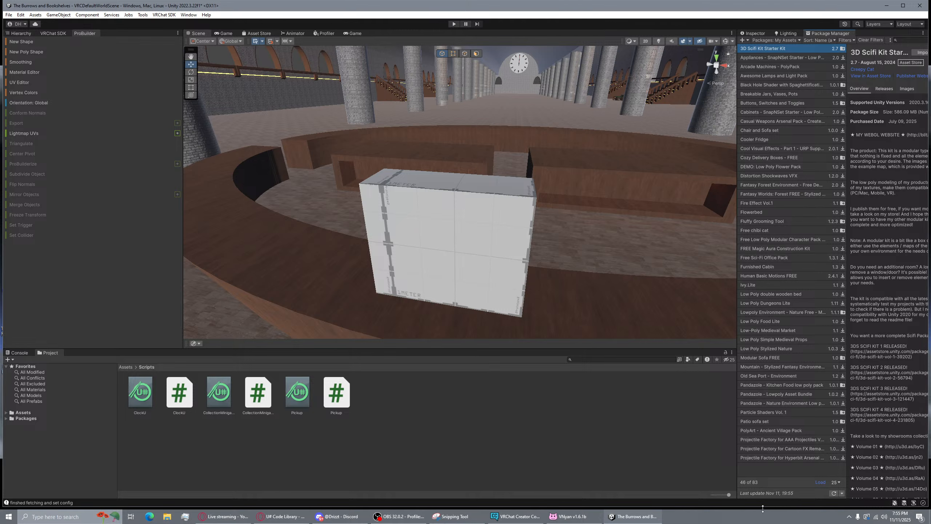
click(796, 38)
click(788, 57)
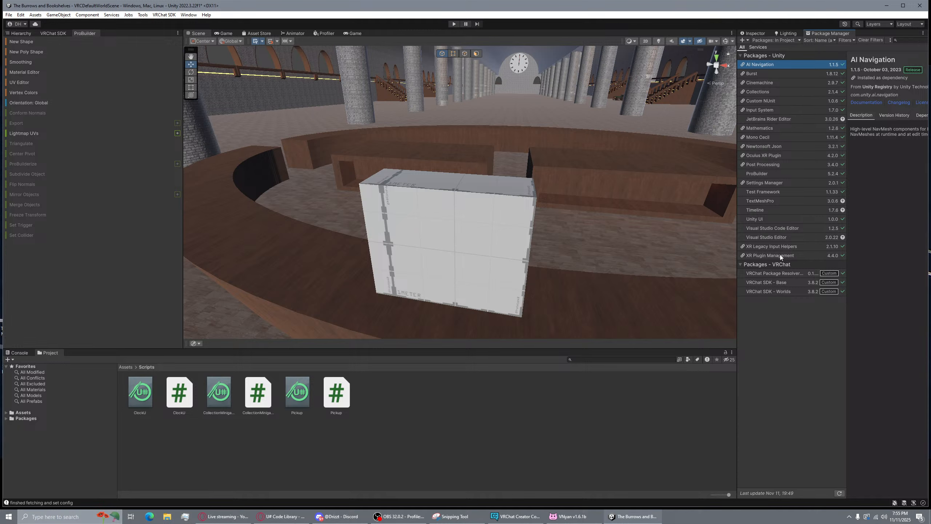
Check the Visual Studio Editor, Collections and Burst packages, then reselect the cube in the Inspector
click(780, 237)
click(786, 91)
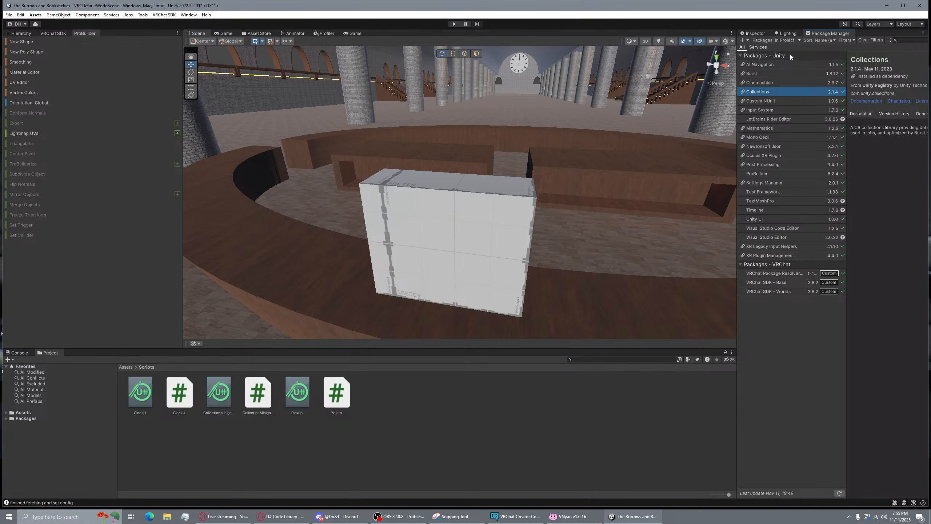
click(791, 73)
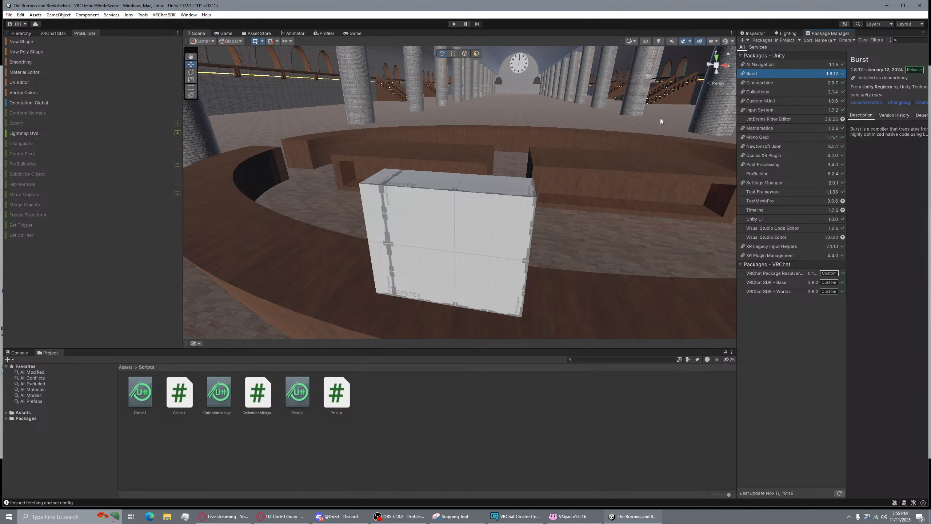
click(753, 33)
click(463, 223)
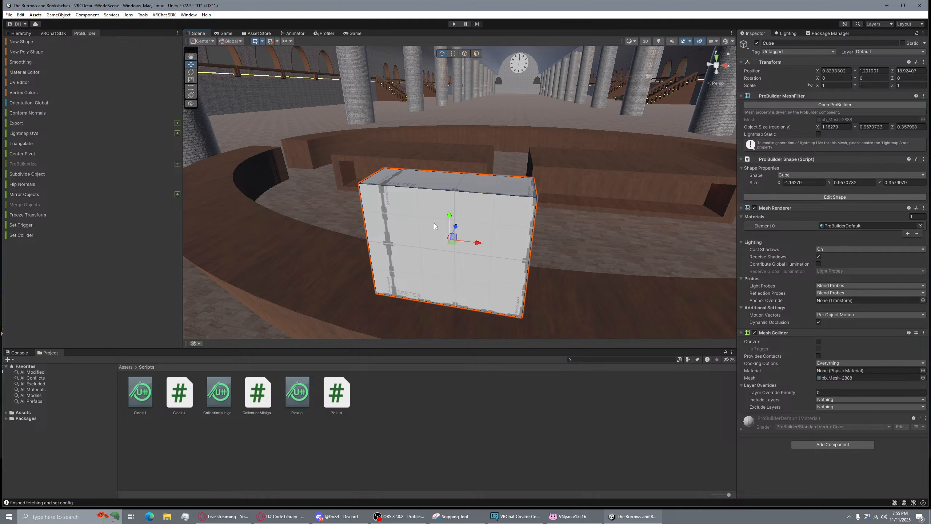
Show the Hierarchy listing Cube and select the cube's ProBuilder Shape Size X field
click(25, 34)
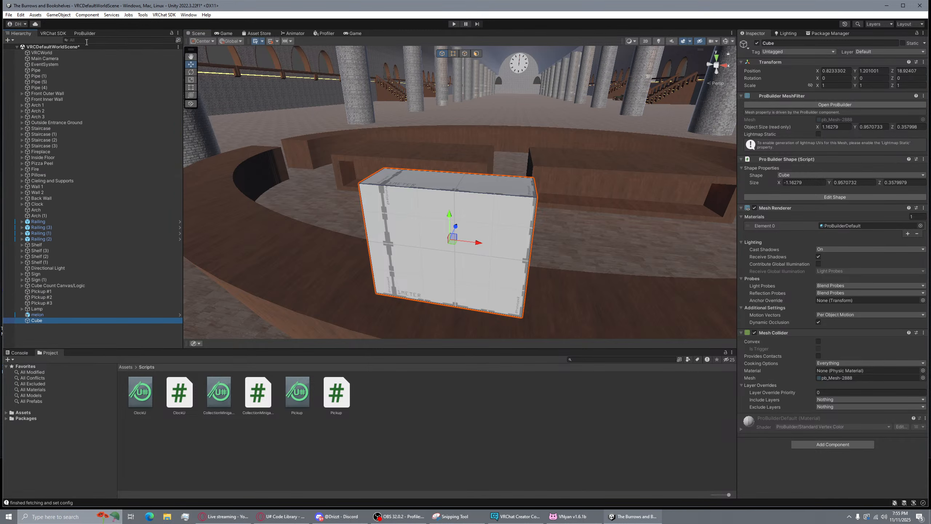
click(805, 183)
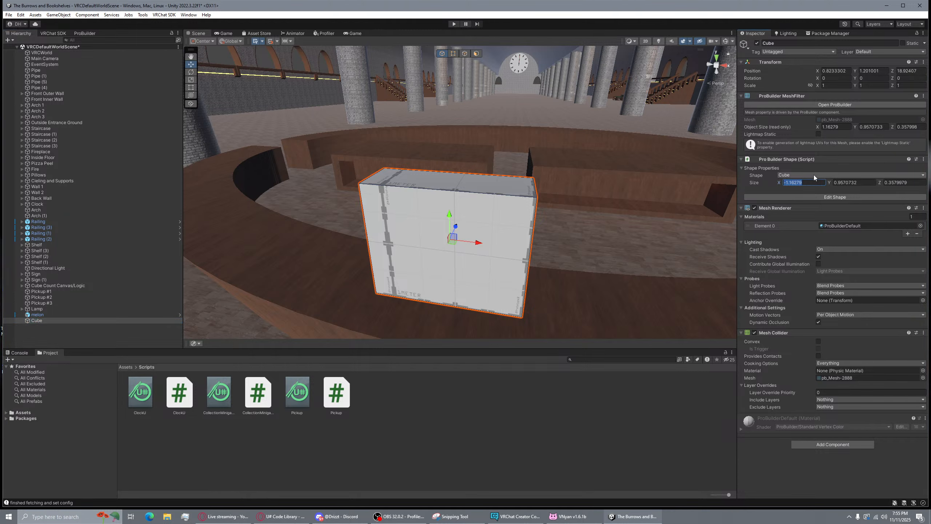
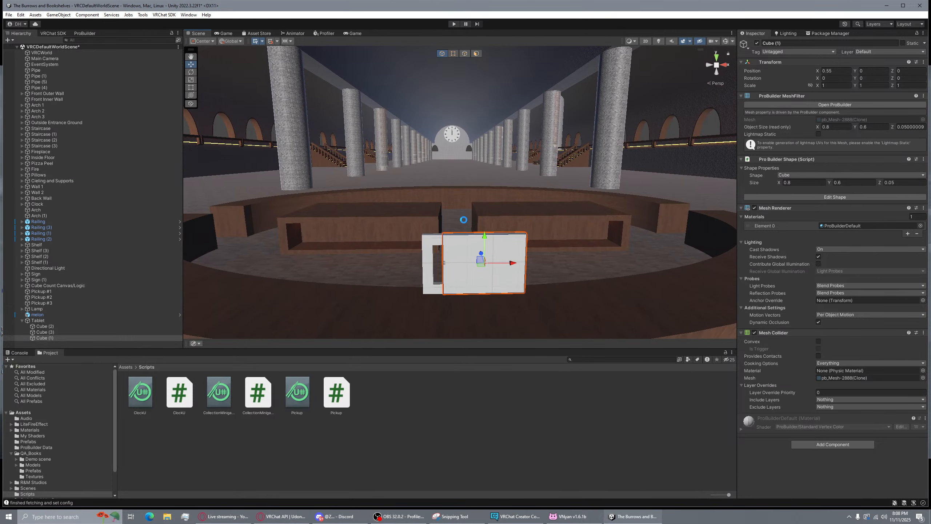
Orbit and fly the Scene view around the white cube tablet, then go back to the Assets folder
right_drag(499, 202, 594, 143)
click(586, 138)
right_drag(532, 213, 483, 227)
key(w)
key(d)
key(a)
key(w)
key(s)
key(w)
key(s)
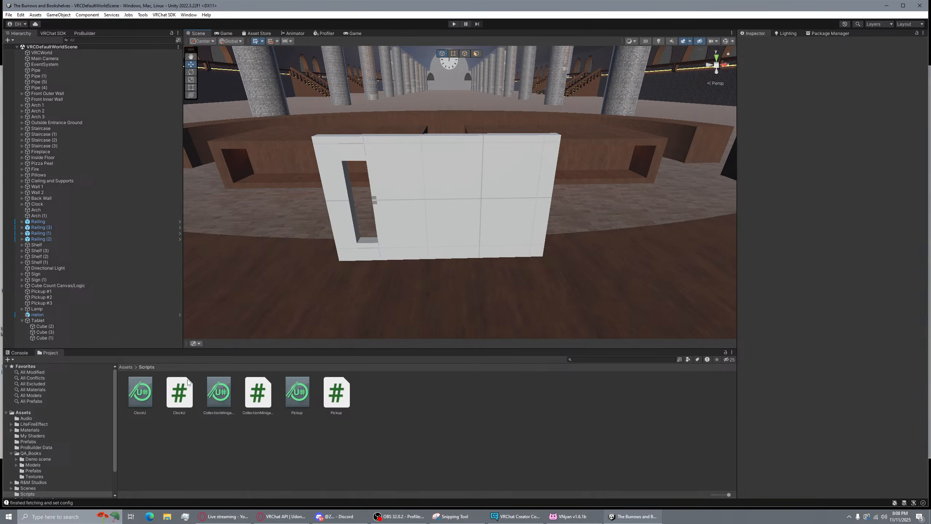
click(126, 367)
Create a new material named Tablet Body in the Materials folder
double_click(225, 402)
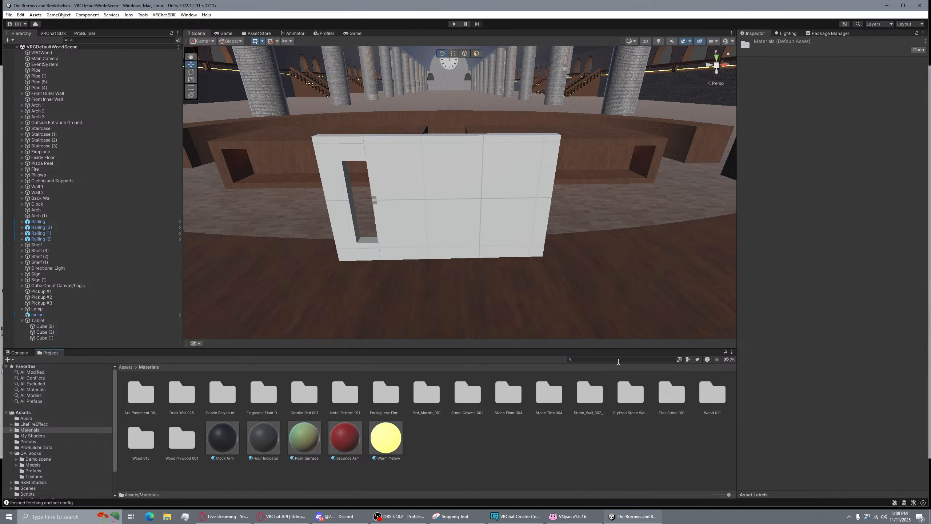
right_click(497, 420)
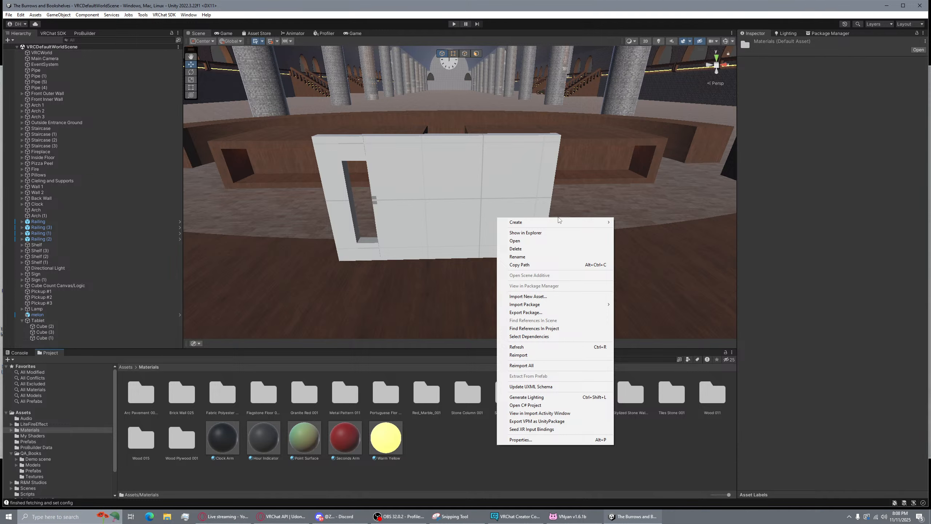
mouse_move(558, 221)
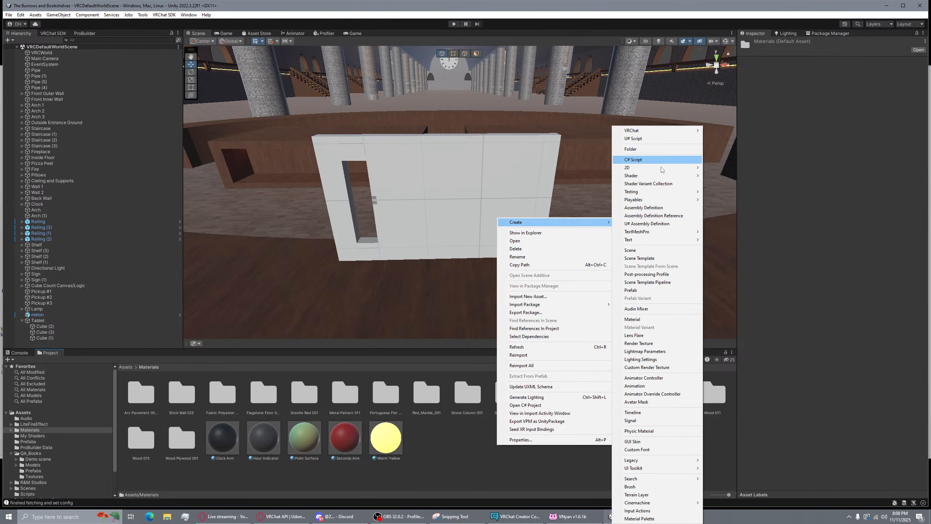
click(655, 318)
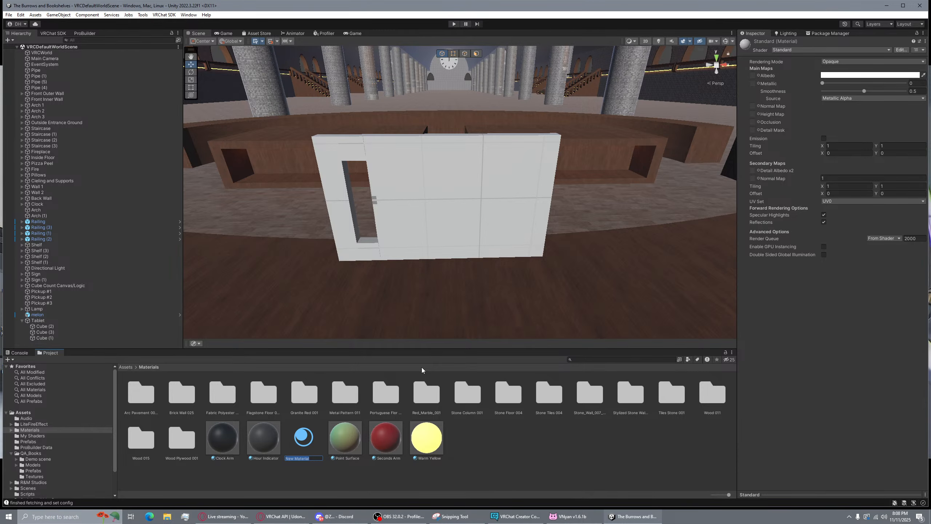
text(M)
key(BackSpace)
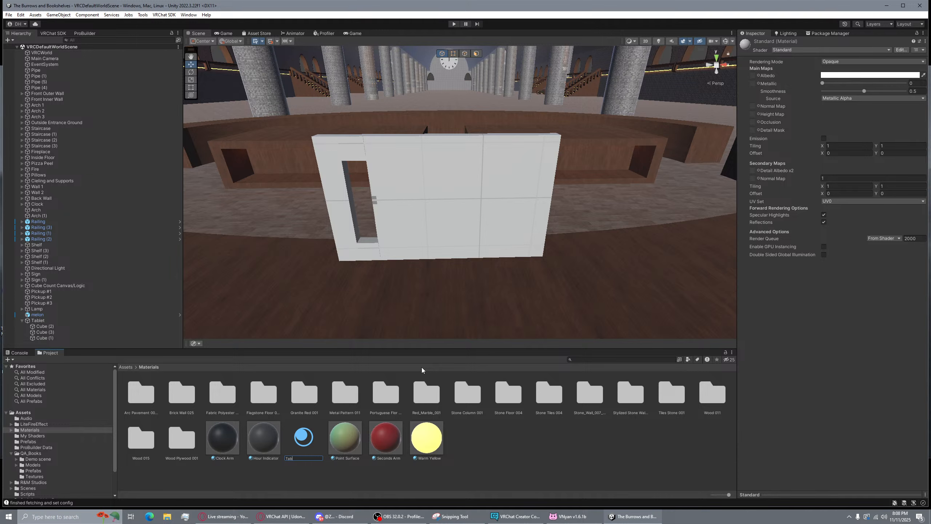
text(let Body)
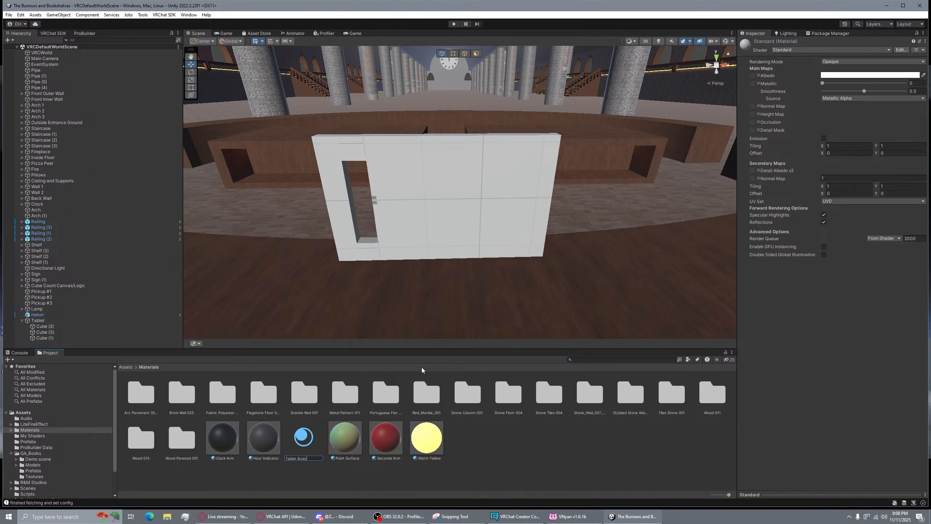
key(Return)
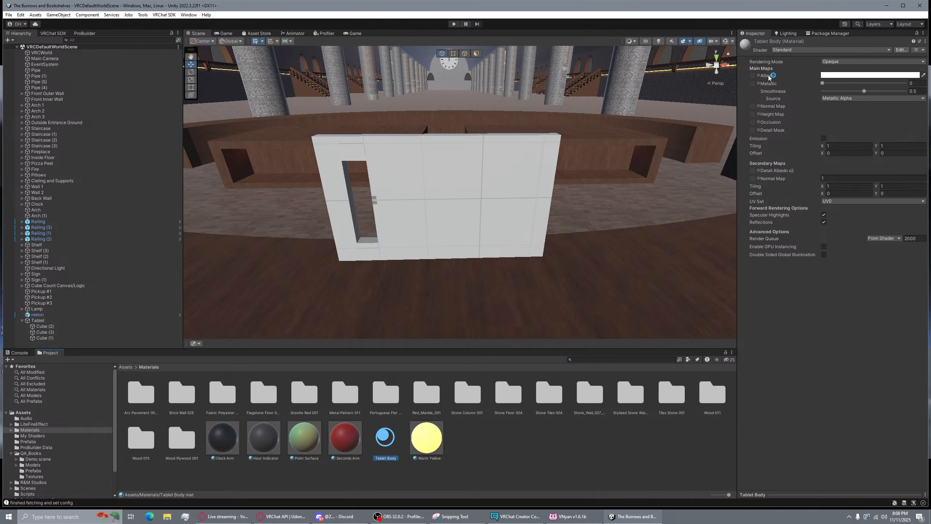
Make Tablet Body black with smoothness 0 and apply it to the tablet board
click(906, 76)
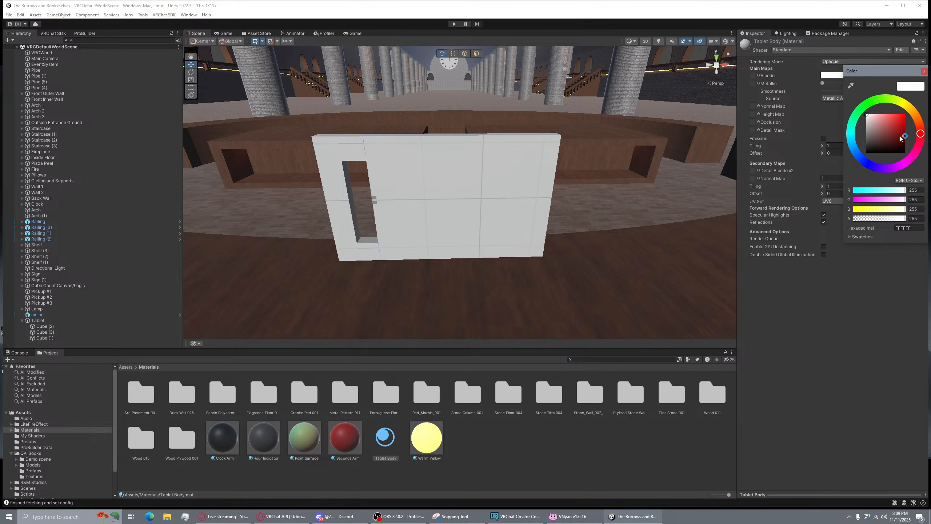
drag(903, 140, 902, 175)
click(924, 71)
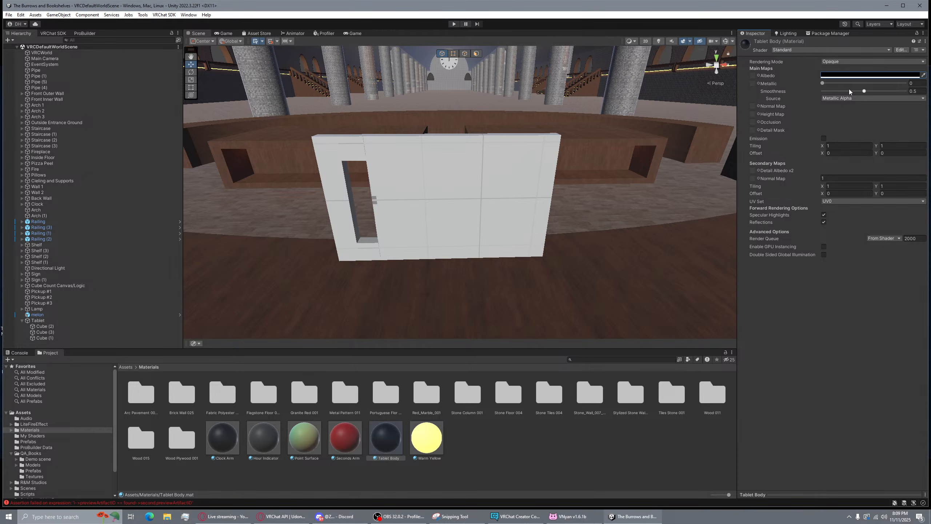
drag(856, 90, 797, 96)
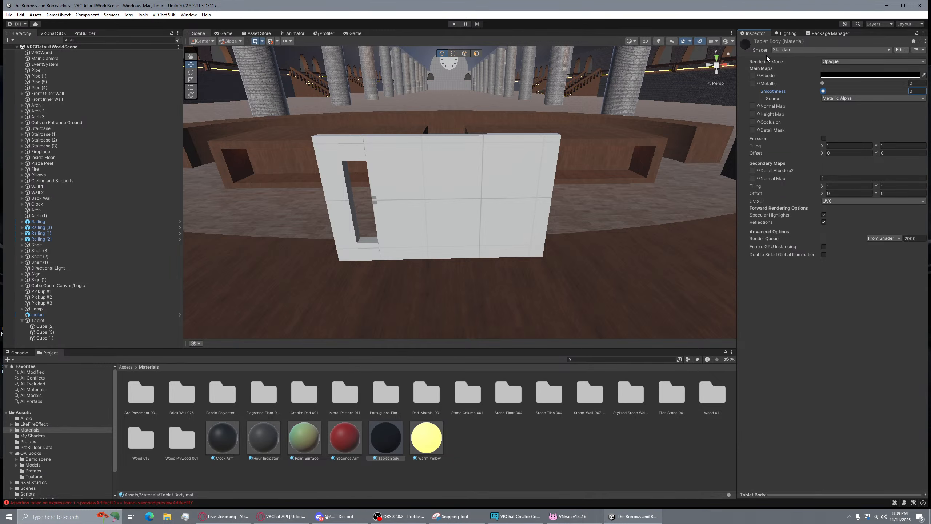
drag(379, 450, 462, 199)
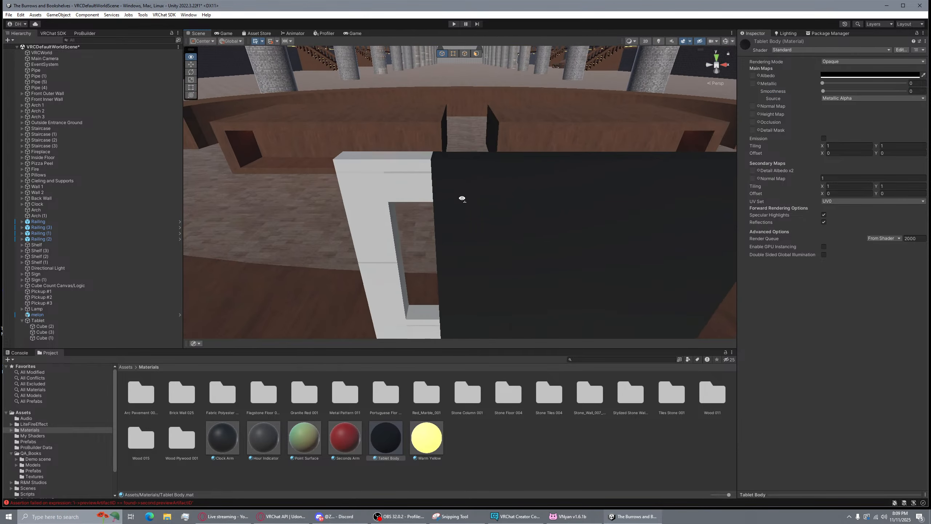
Create a second material named Tablet Handle in Materials
right_click(492, 433)
mouse_move(585, 212)
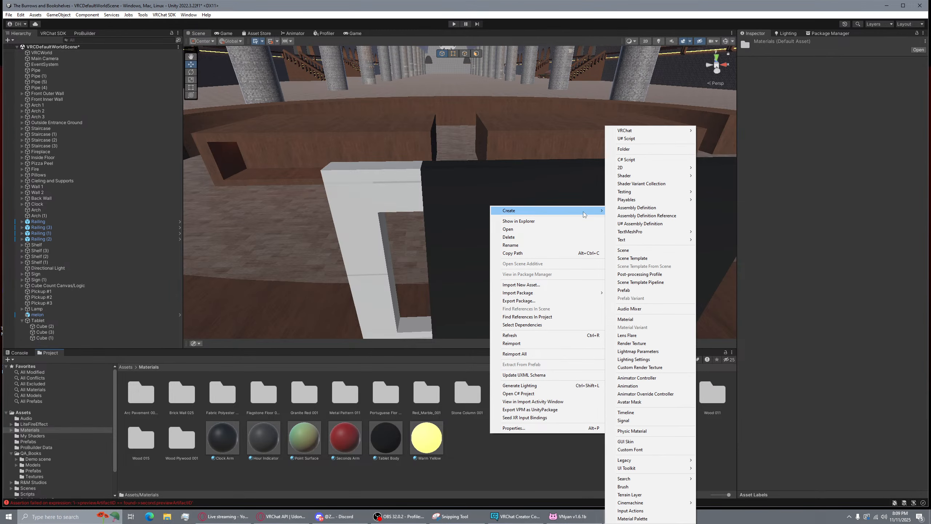
click(625, 319)
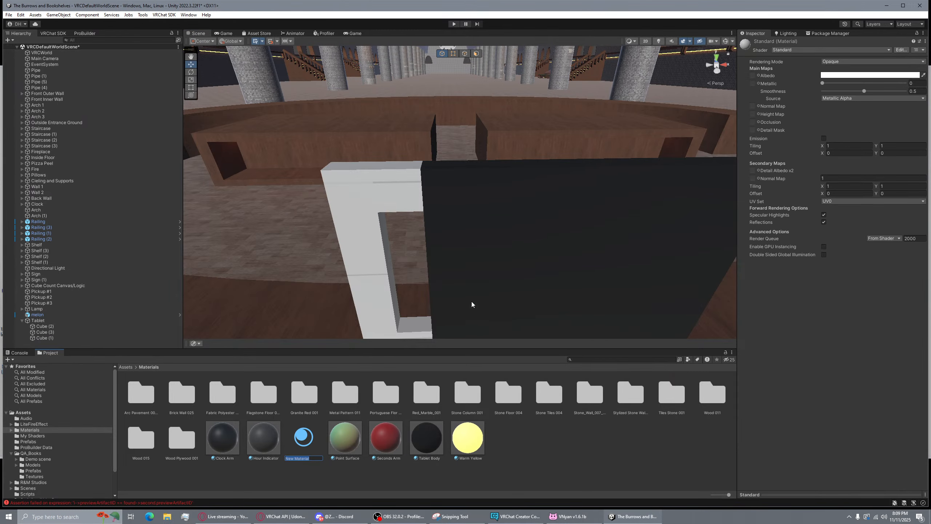
text(Tablet Handle)
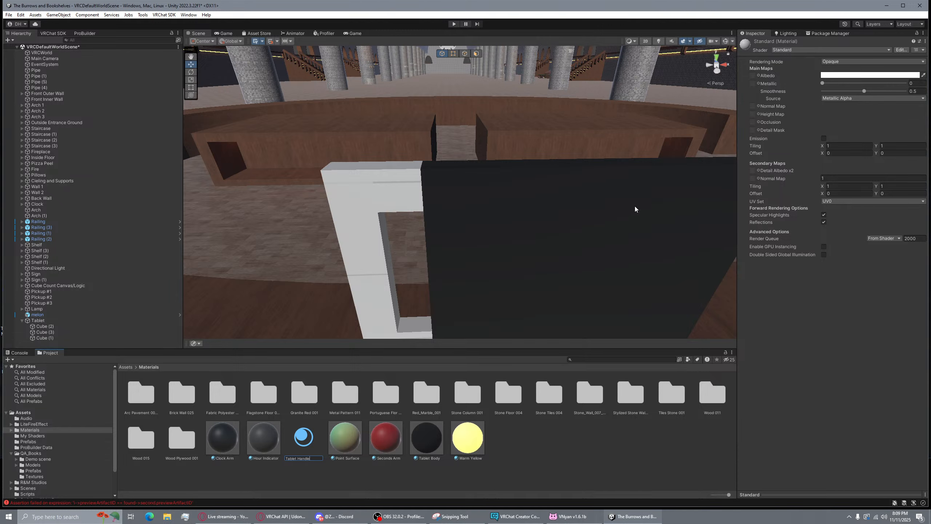
key(Return)
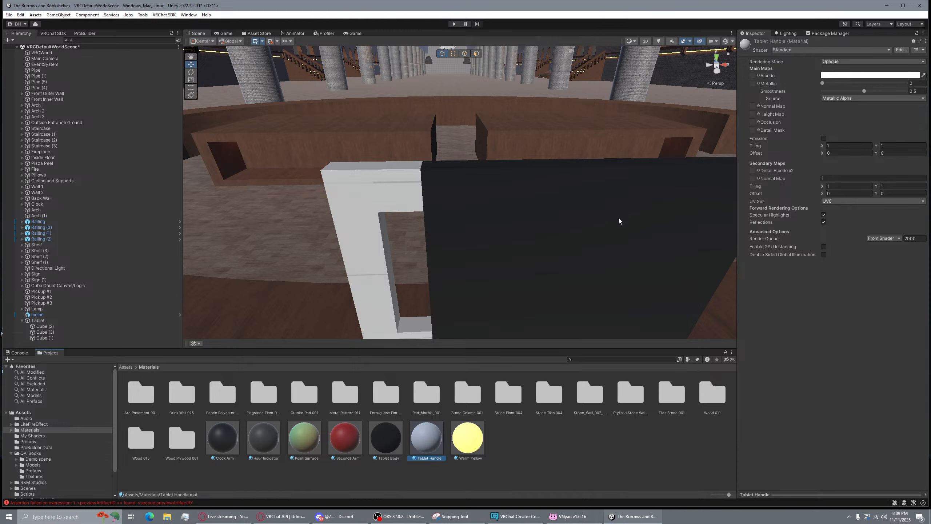
Give Tablet Handle a brown-orange 965619 albedo with smoothness 0 and apply it to the handle bar
click(921, 77)
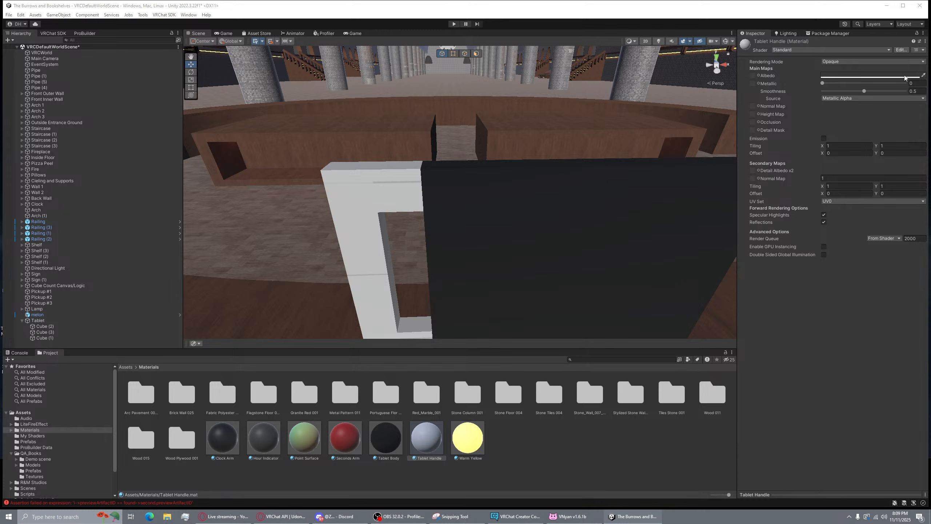
click(903, 77)
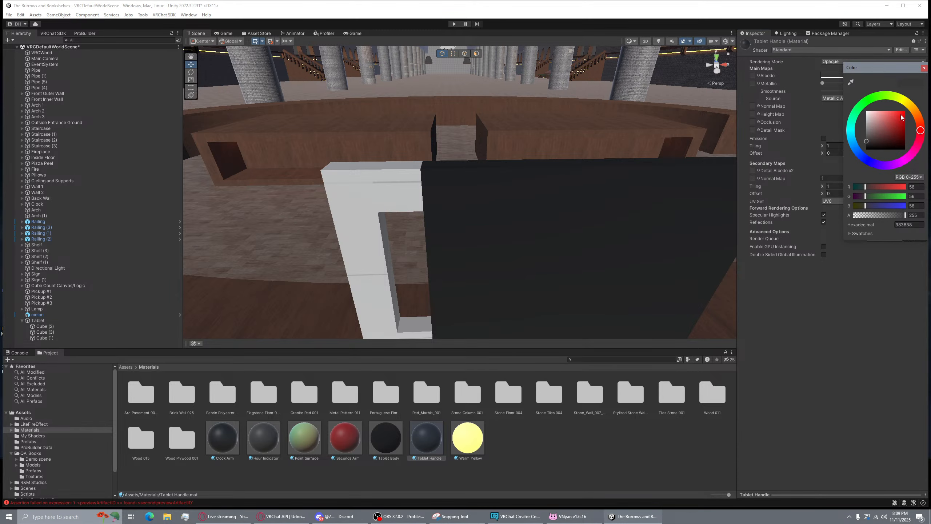
click(917, 115)
click(899, 127)
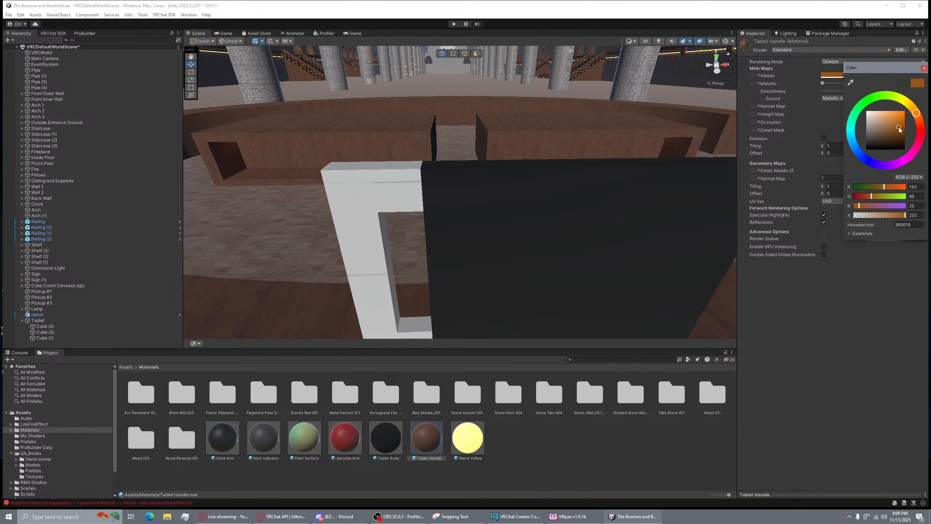
click(924, 68)
drag(864, 91, 823, 91)
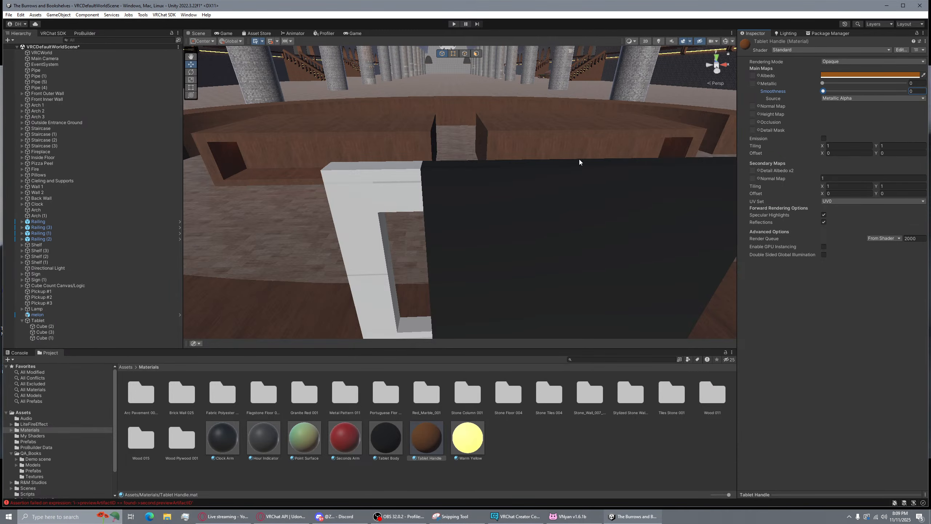
drag(426, 437, 356, 221)
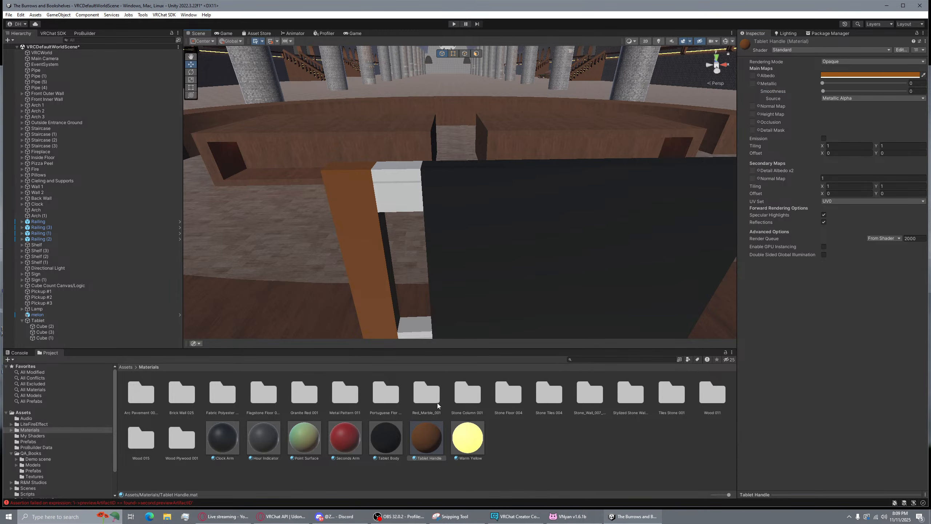
Apply Tablet Body to the small white cube and view the tablet from the front
drag(391, 434, 411, 196)
drag(380, 446, 622, 281)
key(d)
right_drag(622, 282, 425, 206)
key(s)
key(w)
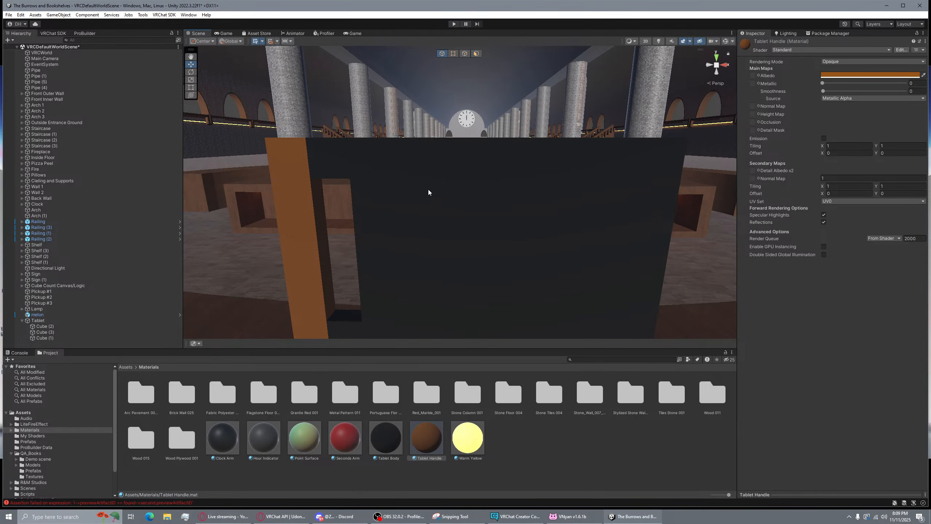
right_drag(485, 162, 468, 176)
click(613, 137)
key(s)
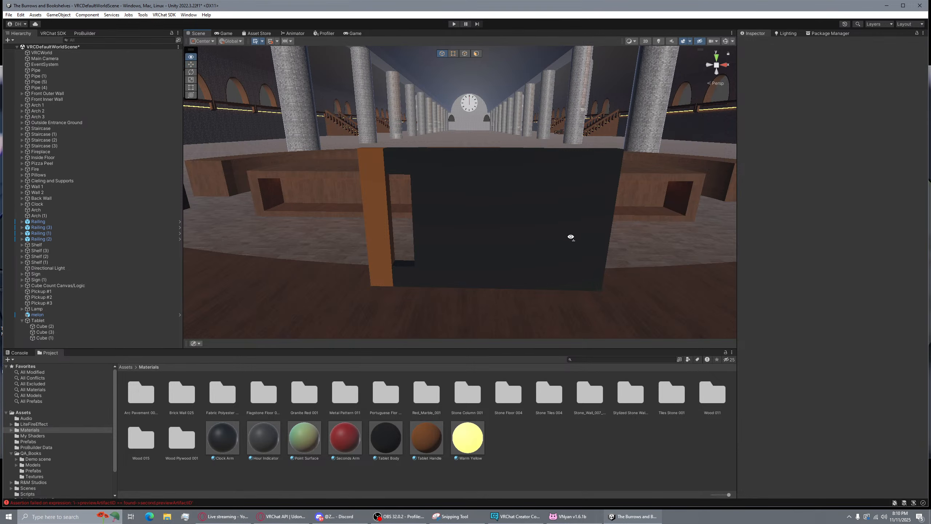
scroll(482, 206, up, 3)
Rename Cube (2) to Handle Support and Cube (3) to Handle Support 2
click(483, 204)
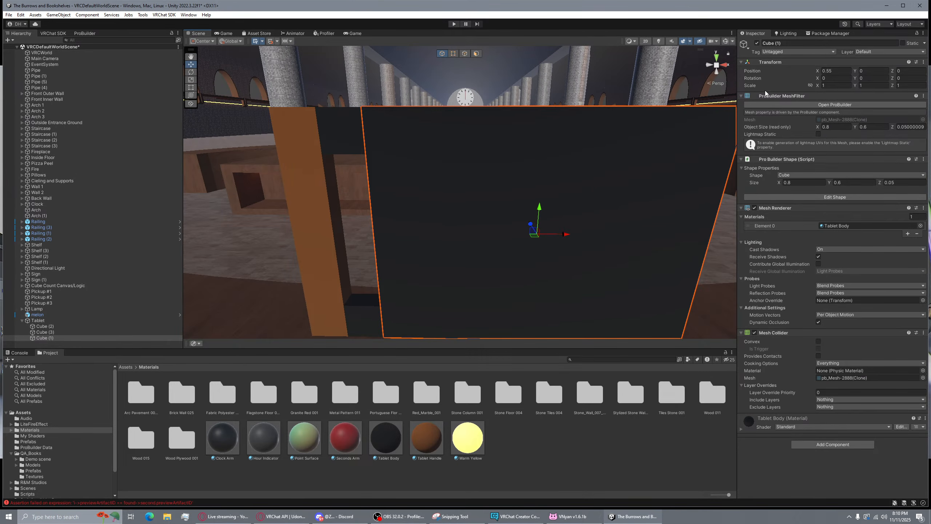
right_drag(458, 204, 460, 204)
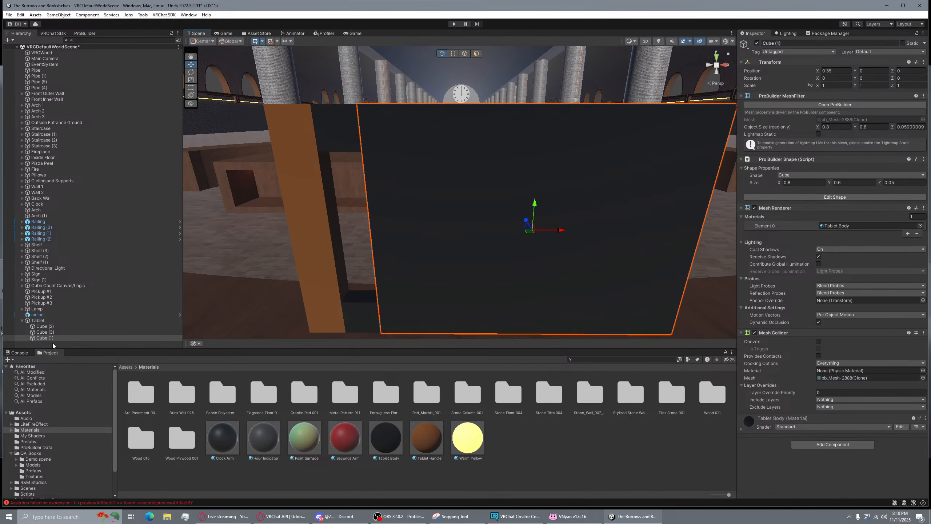
click(38, 321)
click(44, 326)
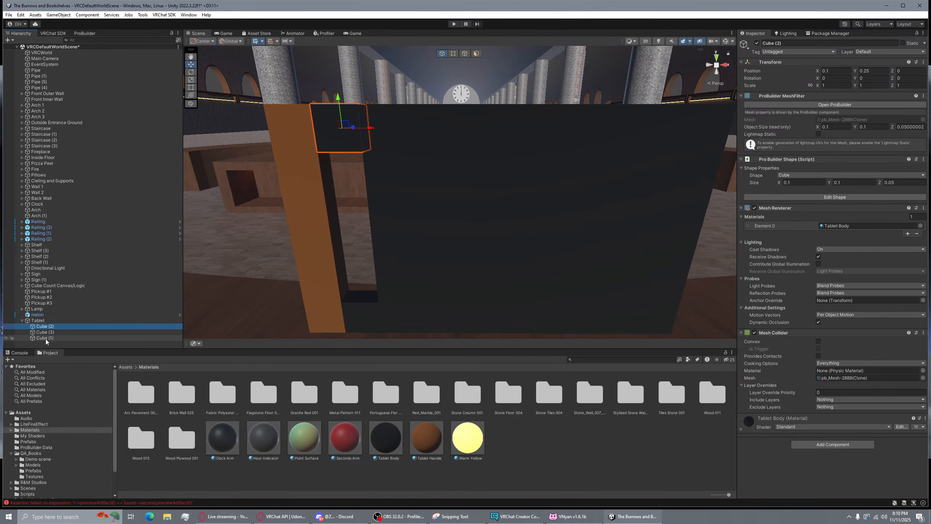
right_click(49, 329)
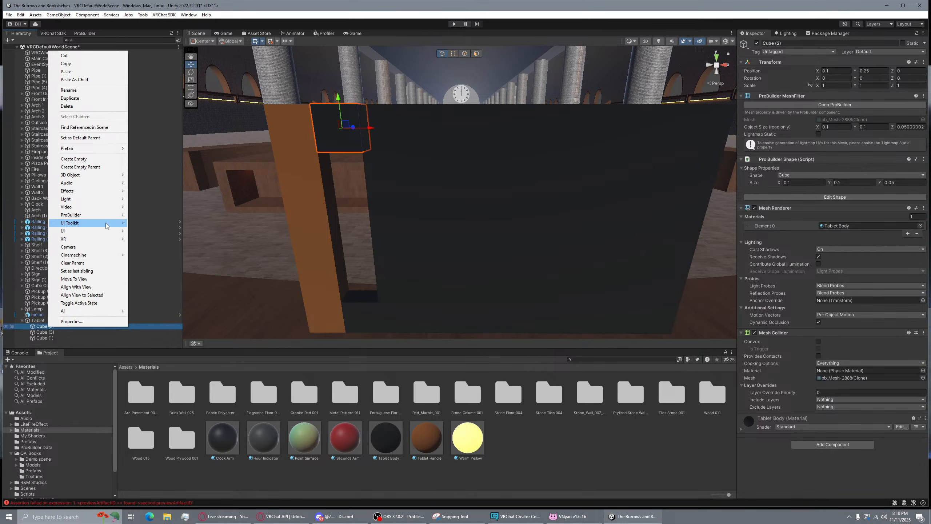
click(97, 88)
text(Handle Support)
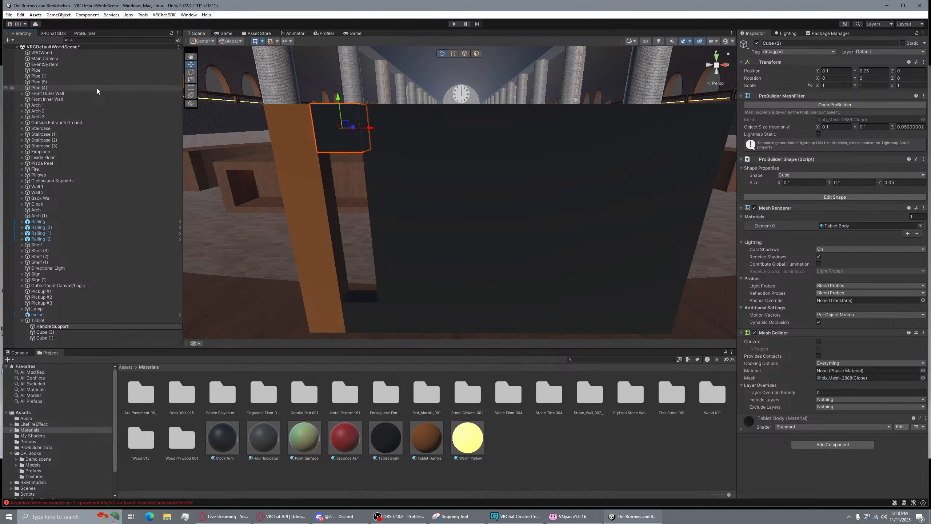
key(Return)
click(47, 332)
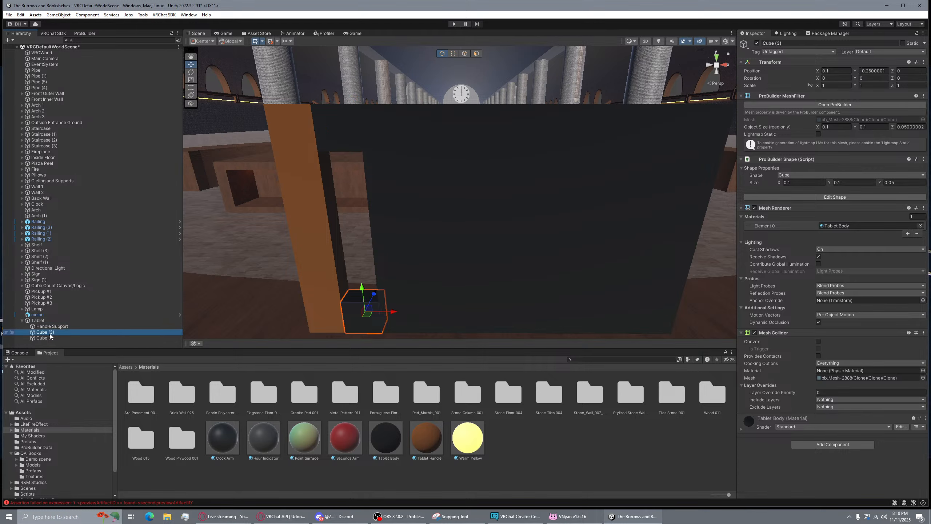
right_click(51, 335)
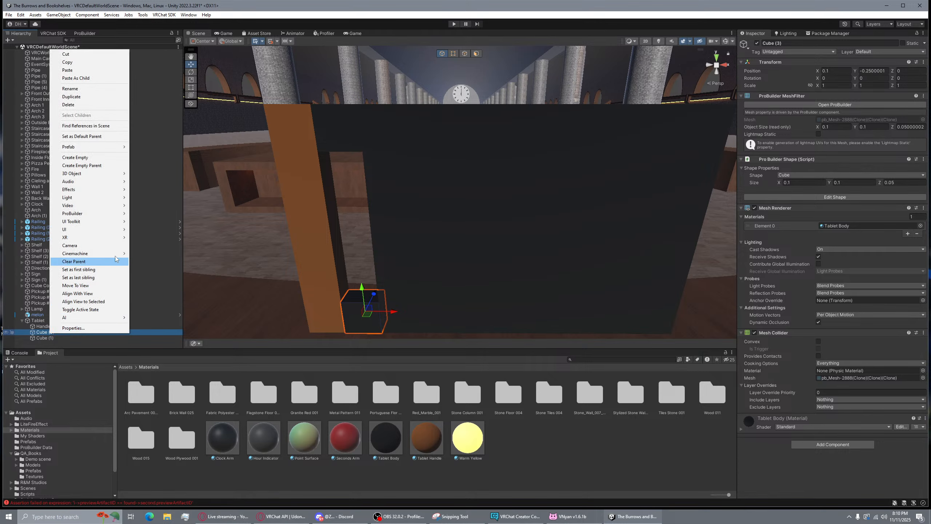
click(95, 88)
text(Han)
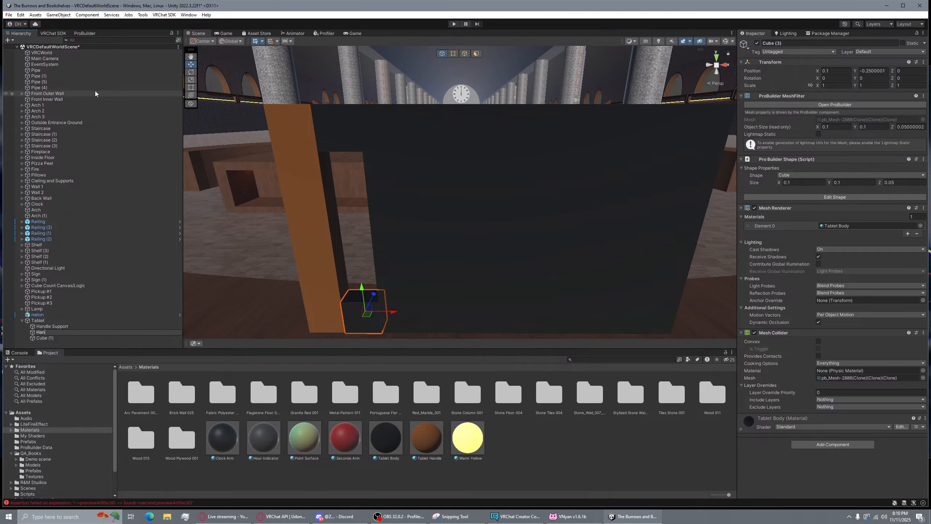
text(dle Support)
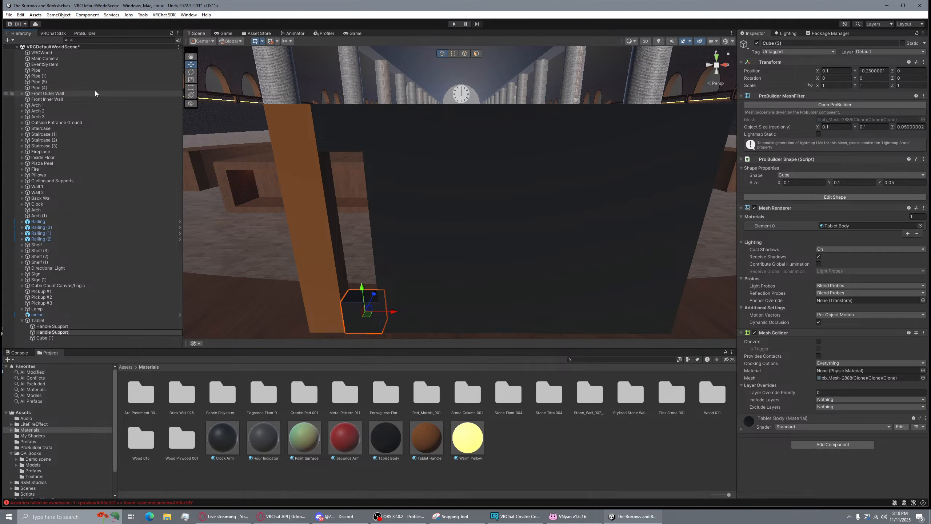
text( 2)
key(Return)
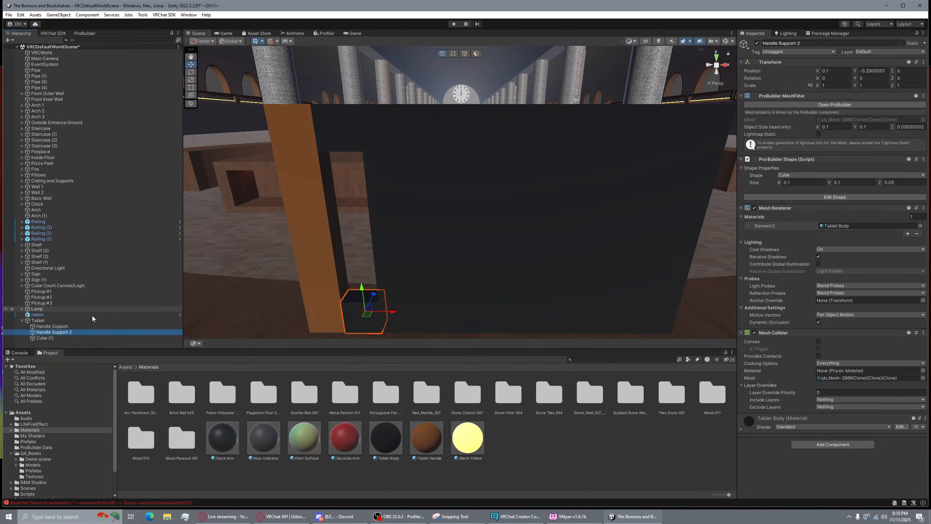
Rename Cube (1) to Tablet Body, correcting the stray apostrophe
right_click(69, 338)
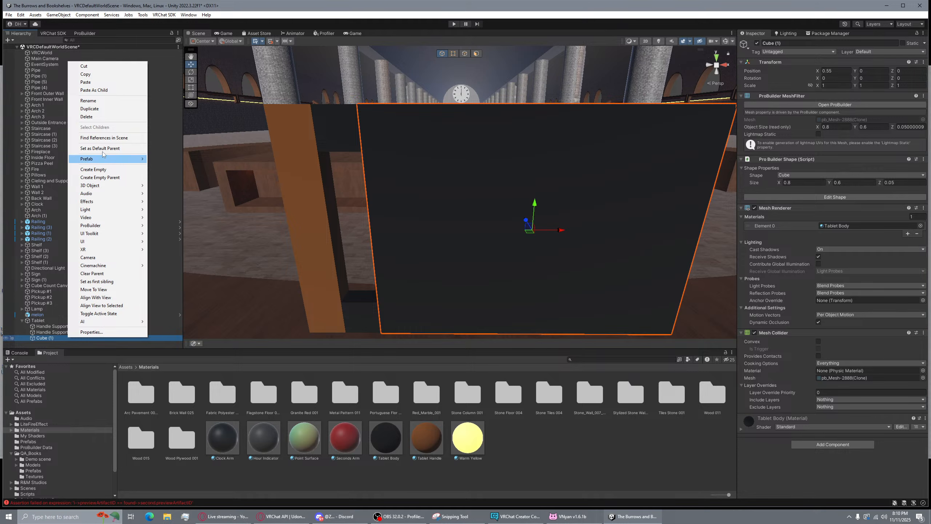
click(103, 101)
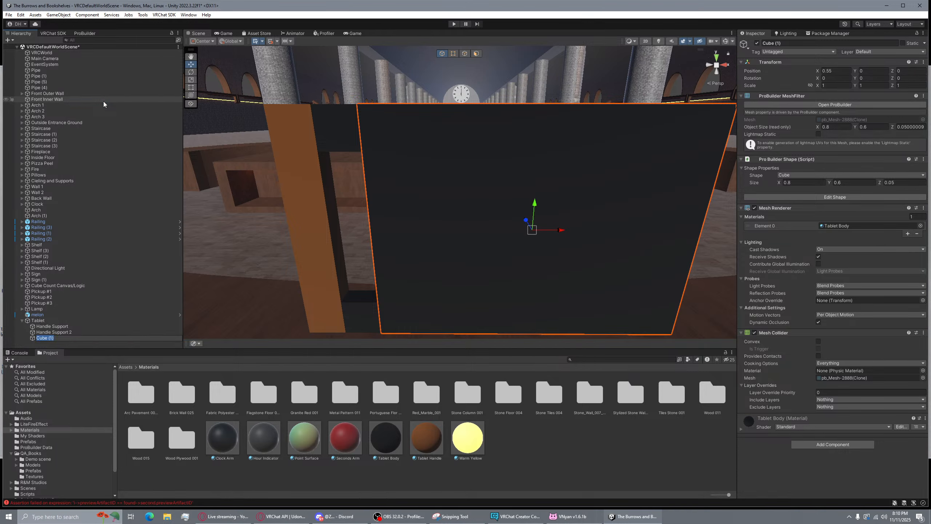
text(Tablet Body')
key(Return)
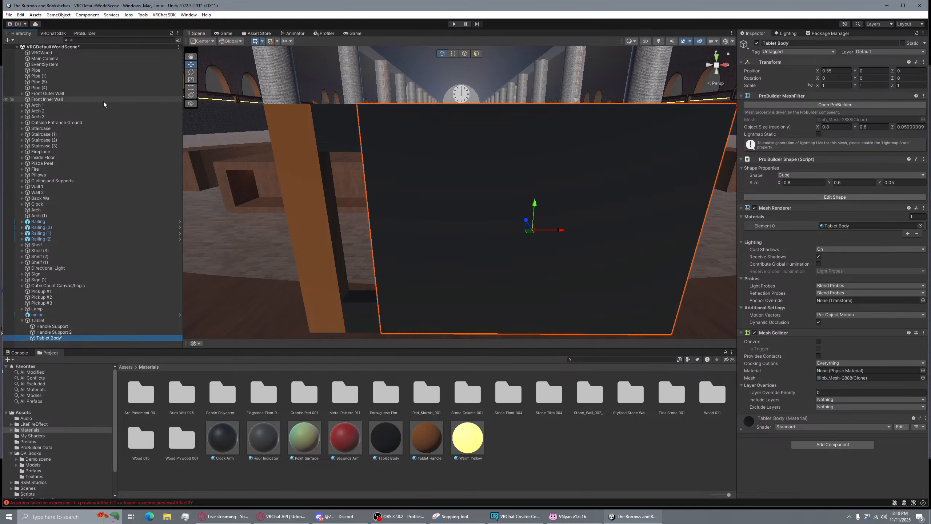
right_click(67, 339)
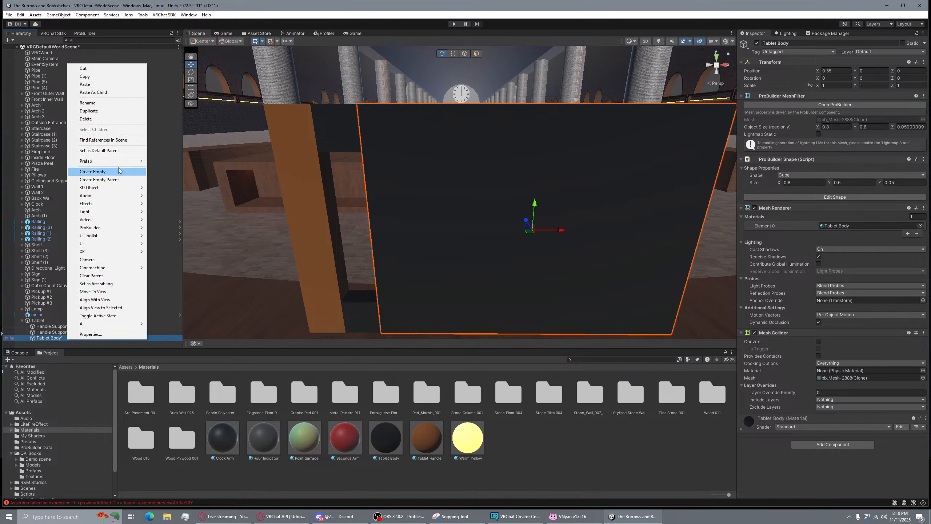
click(105, 103)
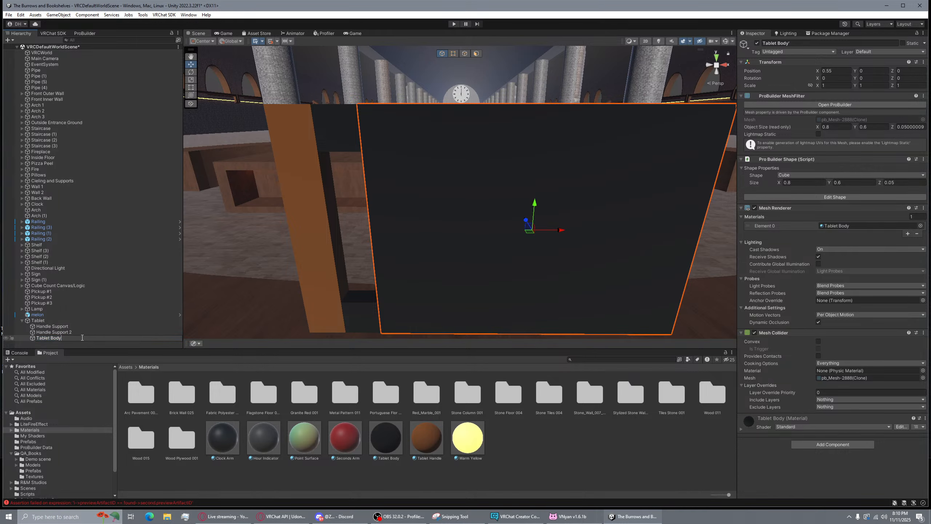
key(Return)
Rename the handle supports to Handle Support Bottom and Handle Support Top
right_click(73, 330)
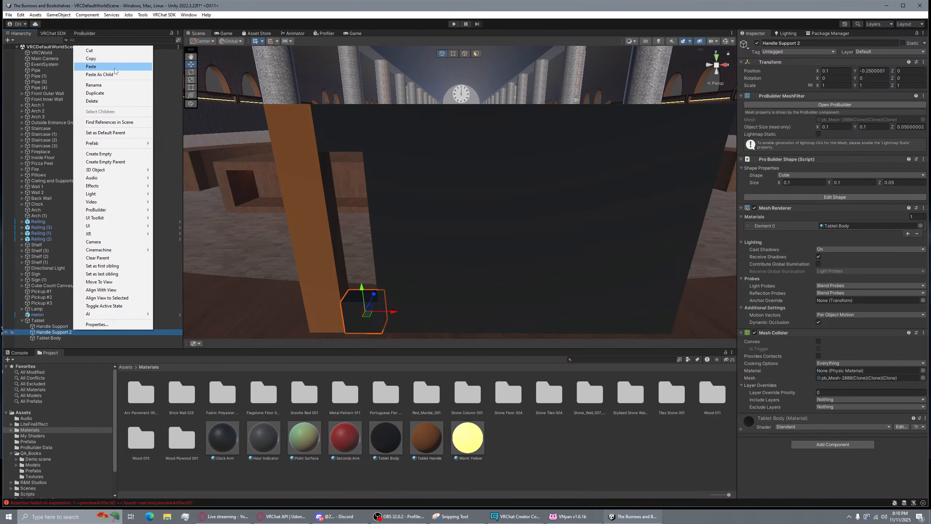
click(95, 85)
click(82, 332)
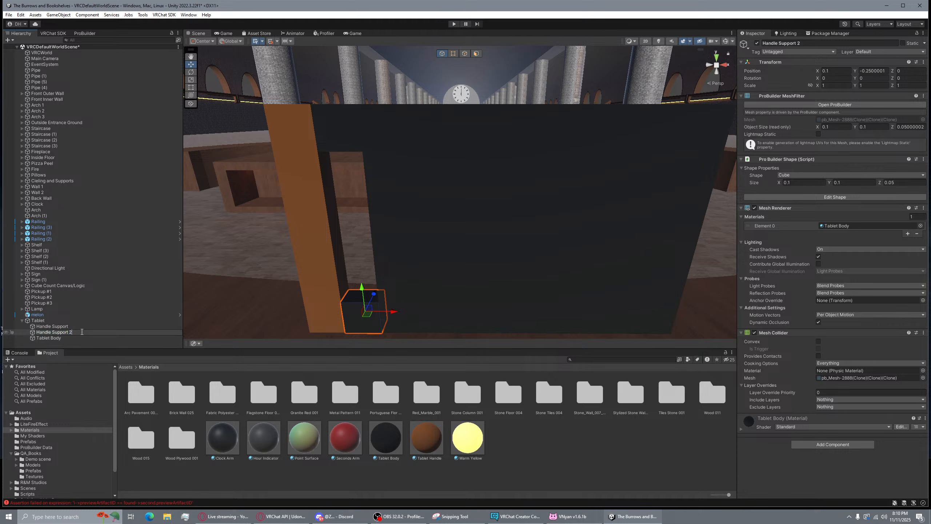
text(Bo)
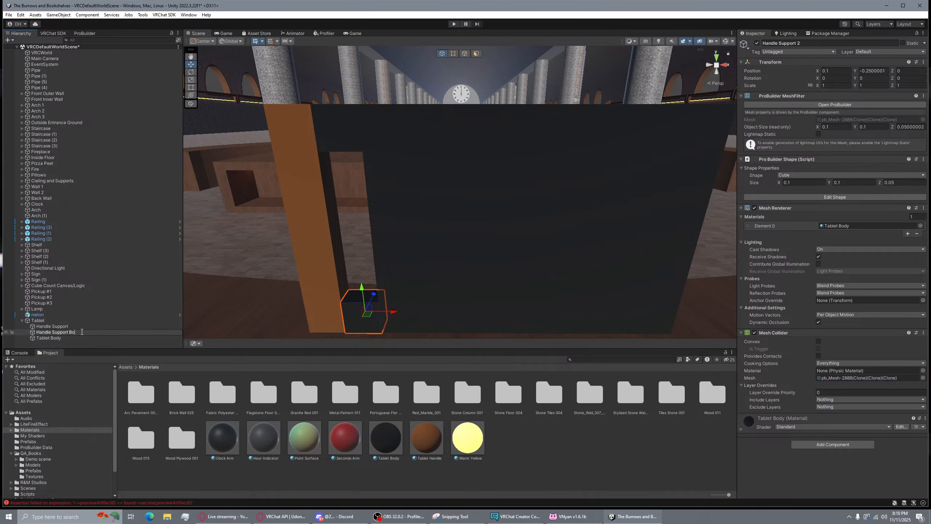
text(ttom)
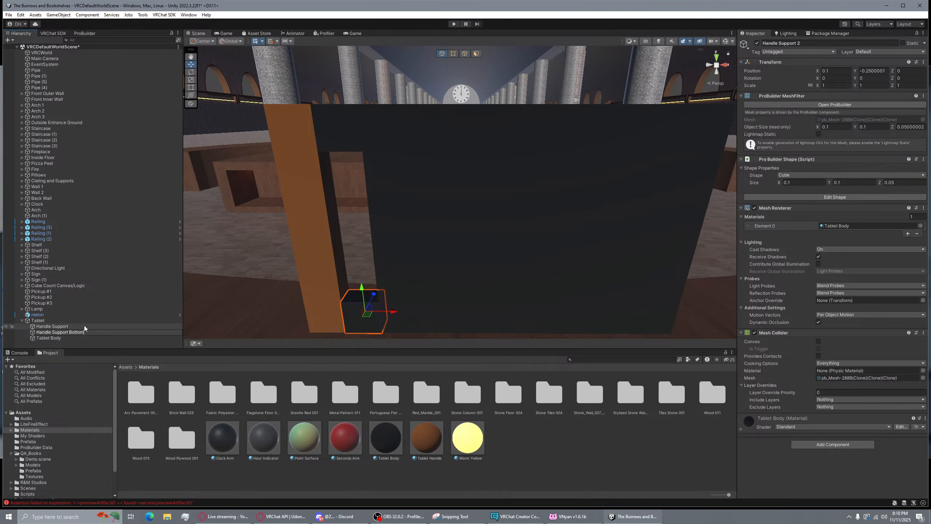
click(84, 326)
right_click(85, 326)
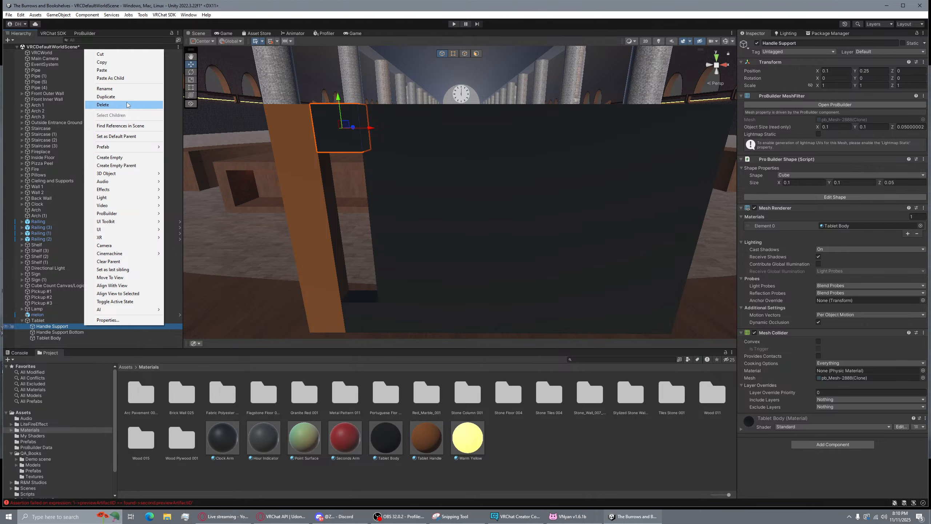
click(110, 89)
click(84, 325)
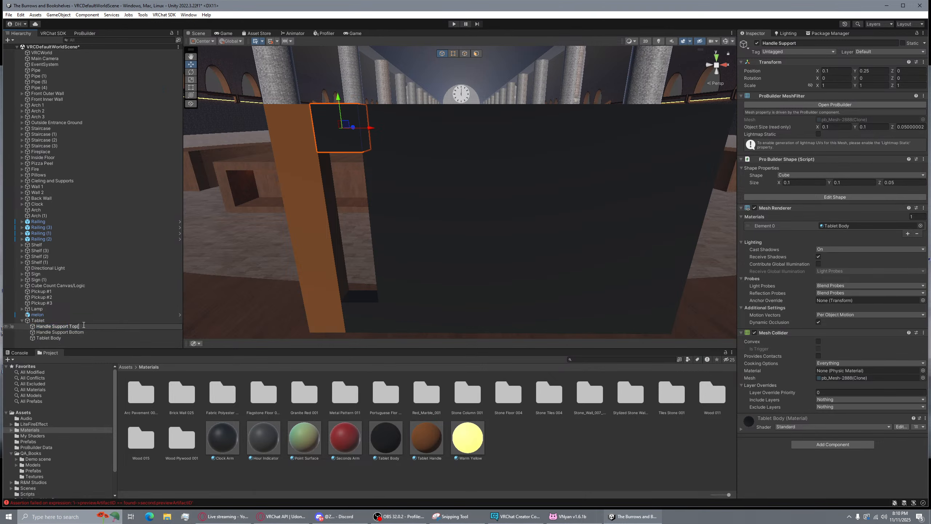
text(Top)
key(Return)
Orbit and fly around the black, brown-handled tablet to inspect it
alt+drag(451, 82, 549, 163)
right_drag(549, 163, 545, 163)
click(473, 204)
key(a)
mouse_move(473, 204)
right_down()
mouse_move(584, 194)
mouse_move(467, 207)
right_up()
key(d)
key(a)
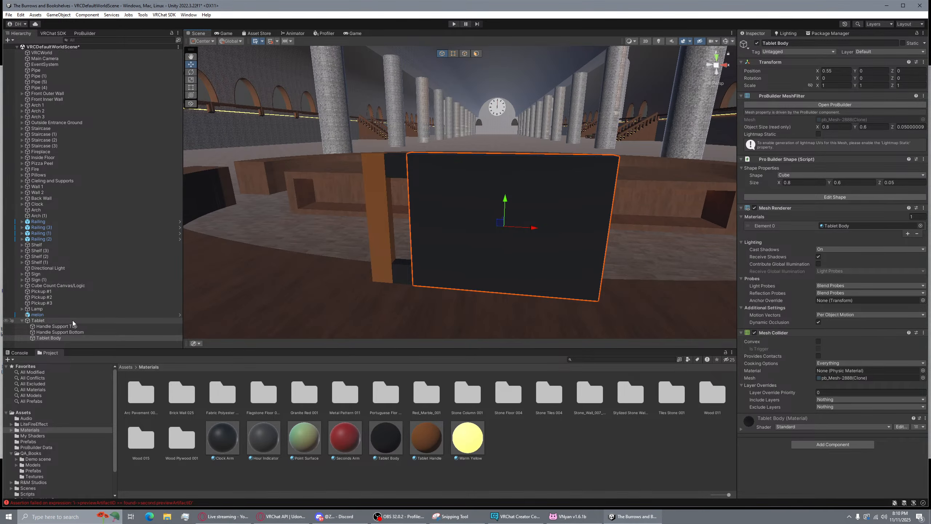
click(74, 322)
mouse_move(426, 165)
right_down()
mouse_move(459, 164)
mouse_move(449, 150)
mouse_move(438, 169)
mouse_move(495, 166)
mouse_move(420, 165)
mouse_move(436, 178)
right_up()
key(s)
key(d)
key(a)
key(w)
key(s)
key(w)
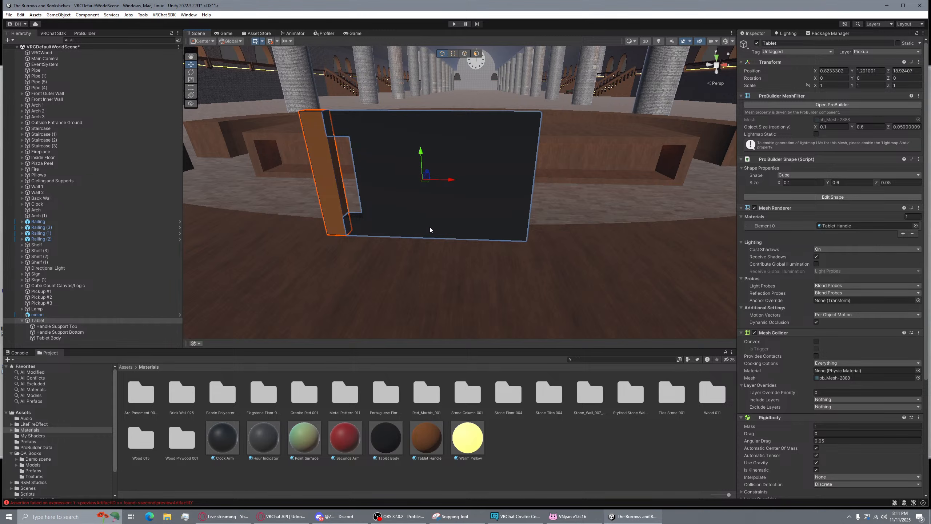
right_drag(430, 229, 532, 172)
click(671, 85)
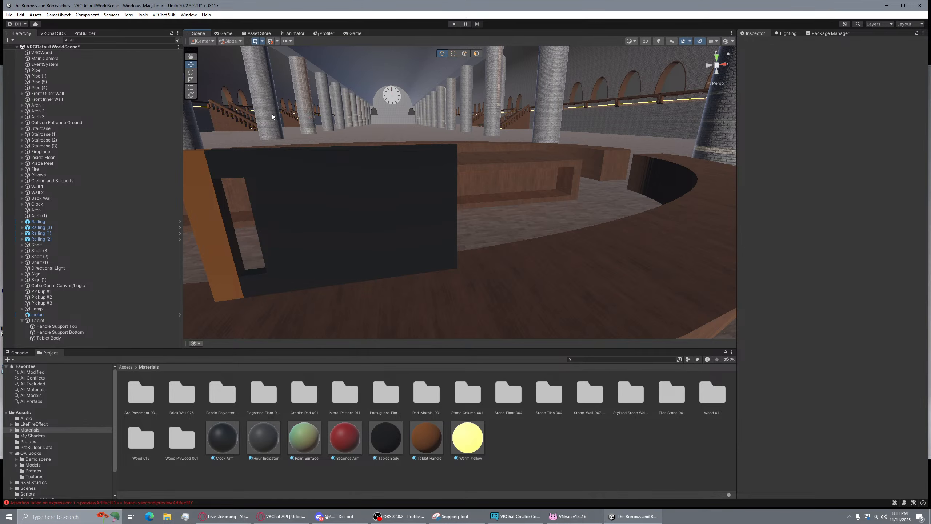
Fly over to the pickup cylinders and select Pickup #3
right_drag(379, 148, 488, 217)
key(w)
click(414, 218)
right_drag(413, 218, 487, 183)
key(a)
click(412, 217)
Fly to the Items Collected sign and select Cube Count Canvas/Logic in the Hierarchy
key(a)
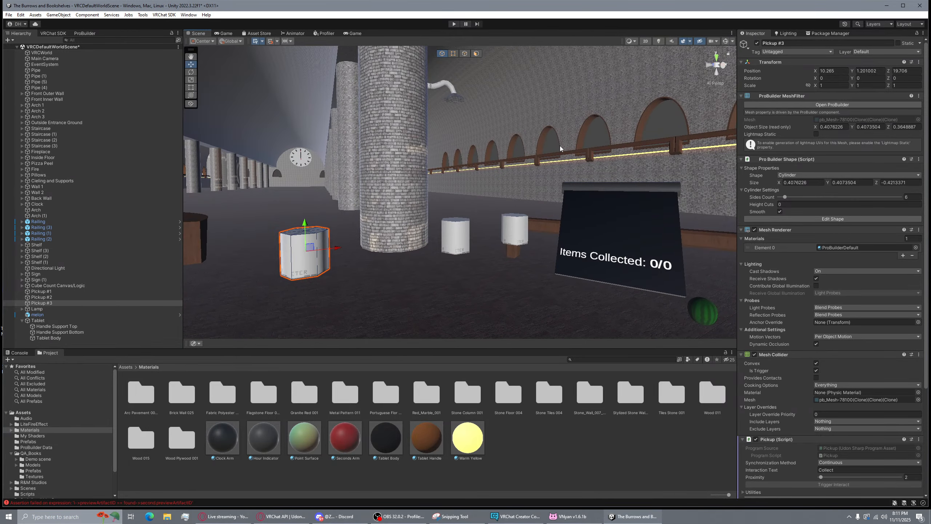
click(550, 151)
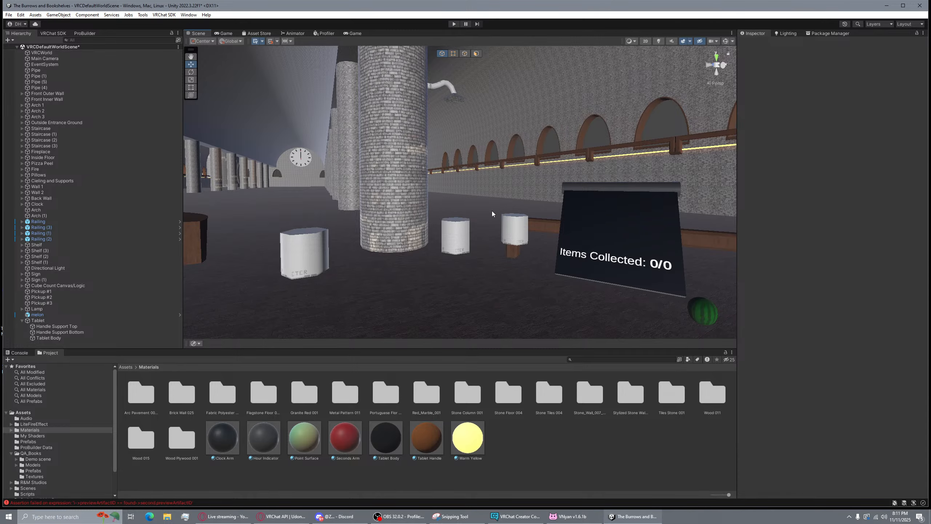
right_drag(495, 216, 454, 288)
key(w)
click(454, 280)
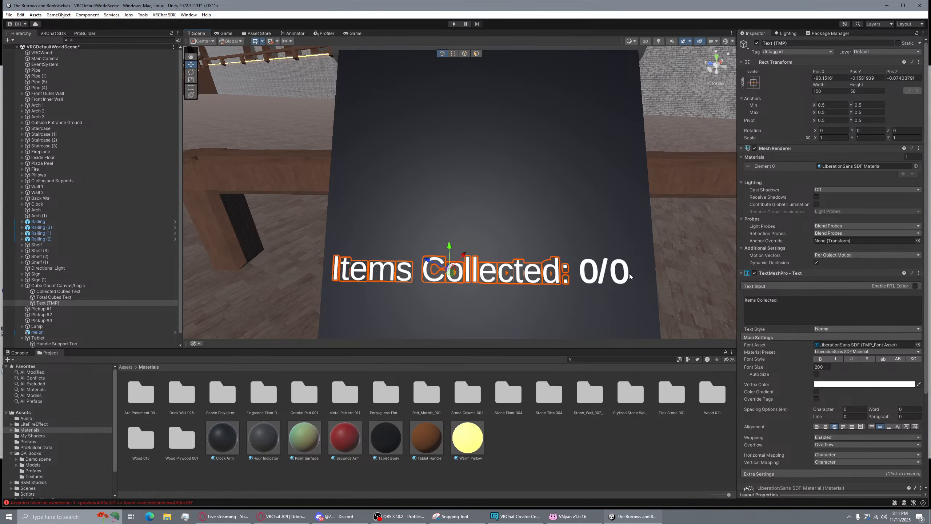
click(665, 276)
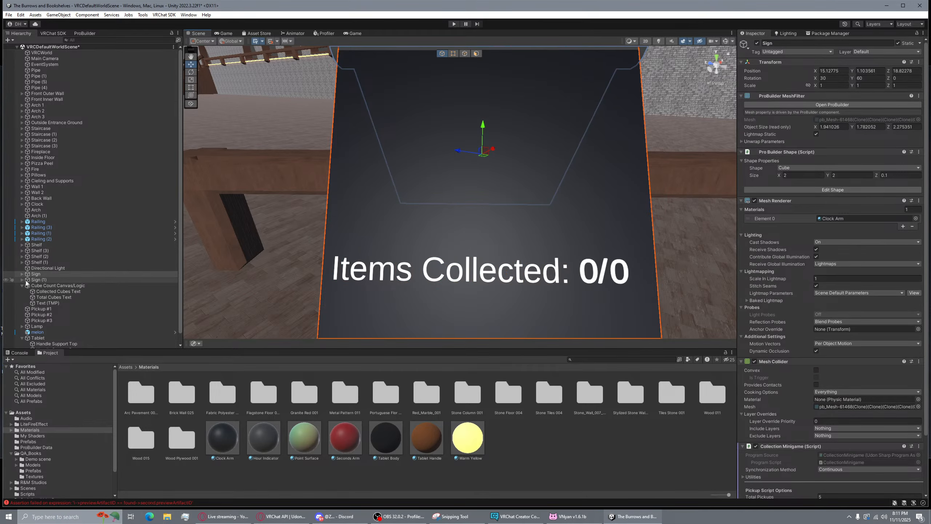
click(47, 286)
right_drag(573, 225, 480, 227)
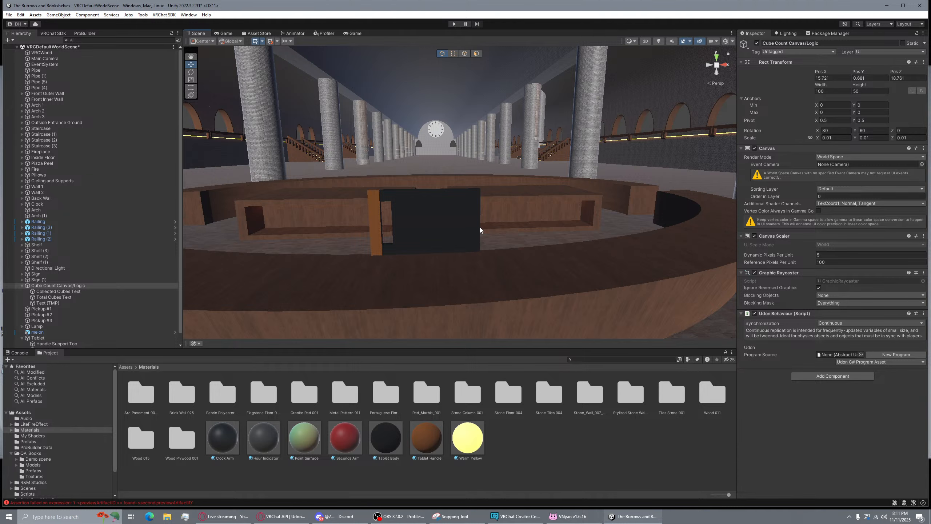
Add a UI Panel under Cube Count Canvas/Logic and frame it in the view
click(7, 40)
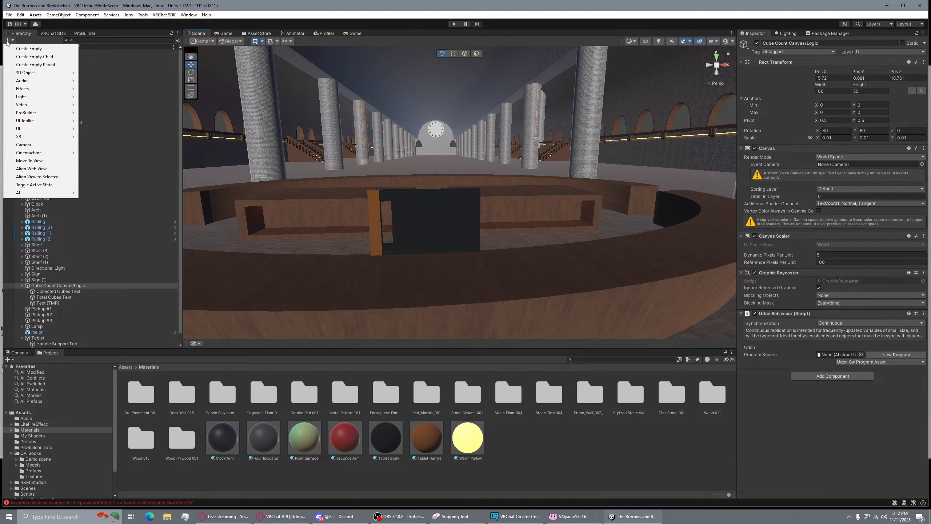
mouse_move(17, 72)
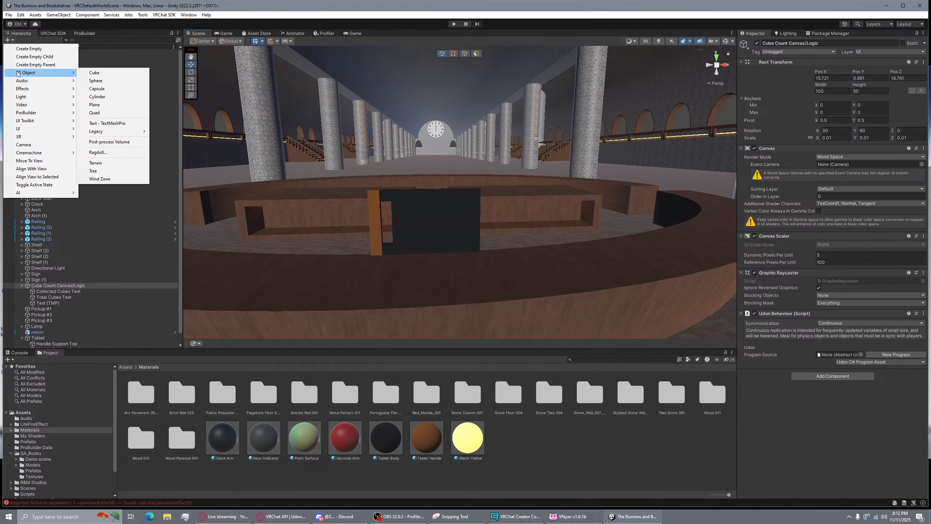
mouse_move(43, 132)
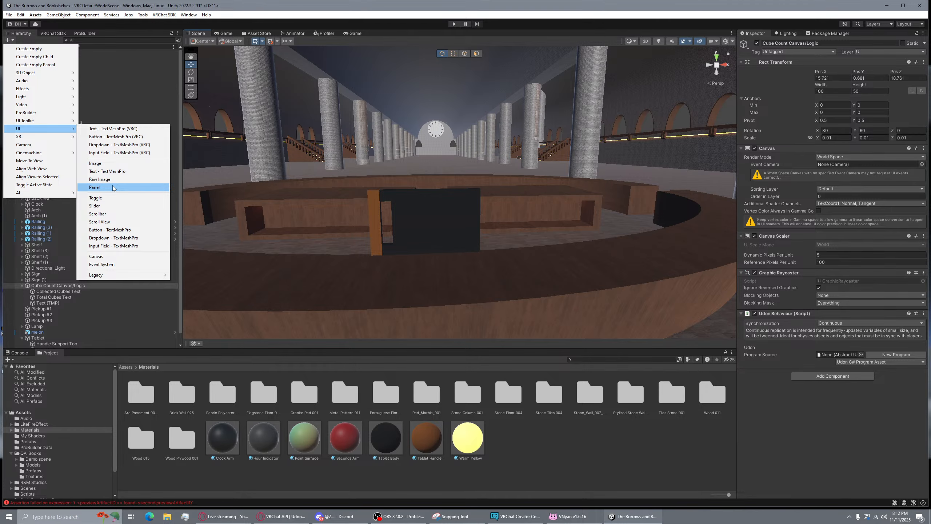
click(94, 187)
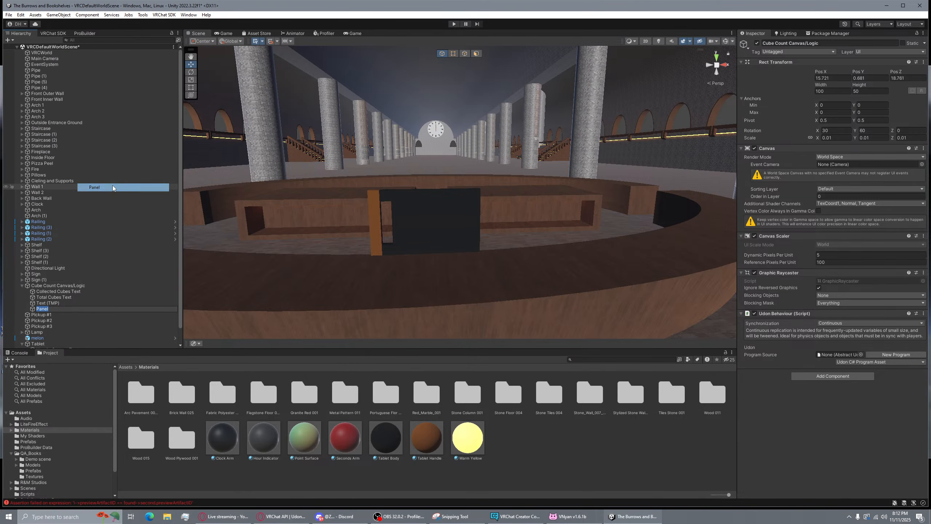
key(f)
right_drag(720, 196, 695, 205)
key(w)
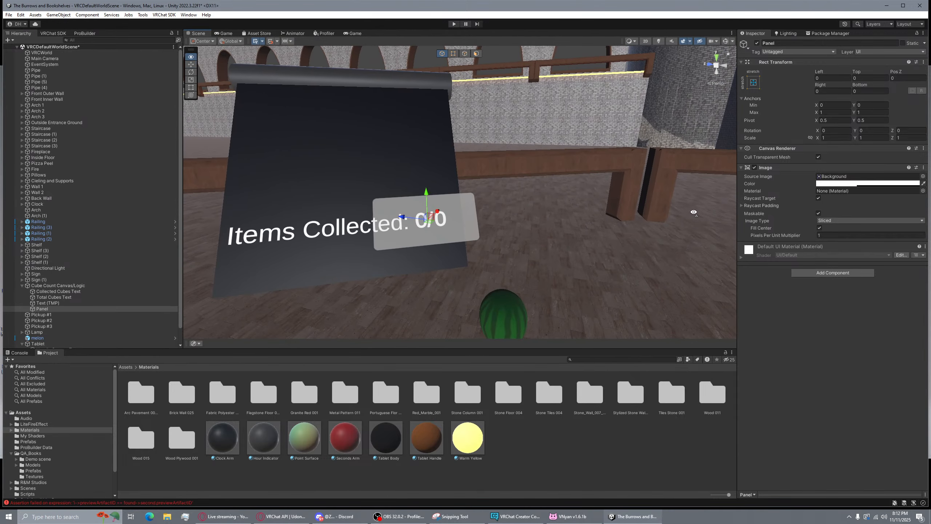
Delete the test panel and reopen the + > UI create list
click(75, 308)
key(Delete)
right_drag(403, 239, 252, 232)
click(7, 40)
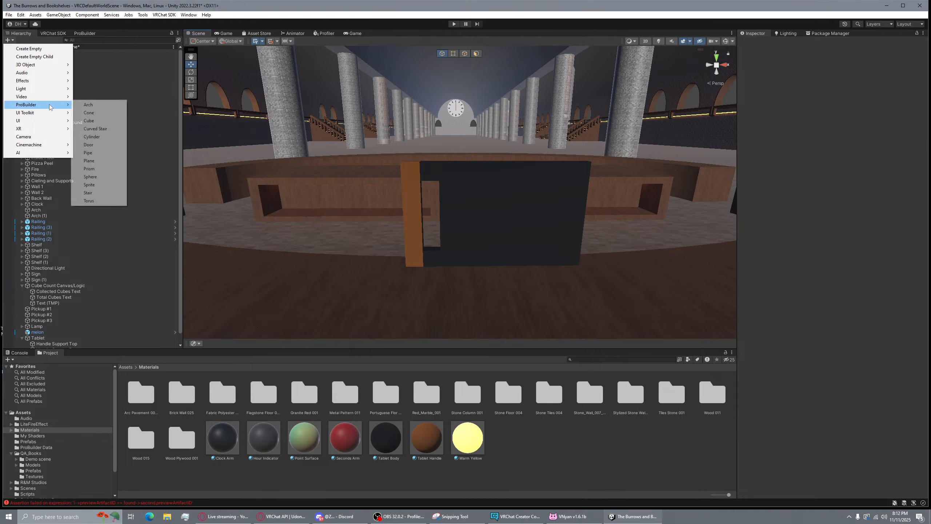
mouse_move(51, 116)
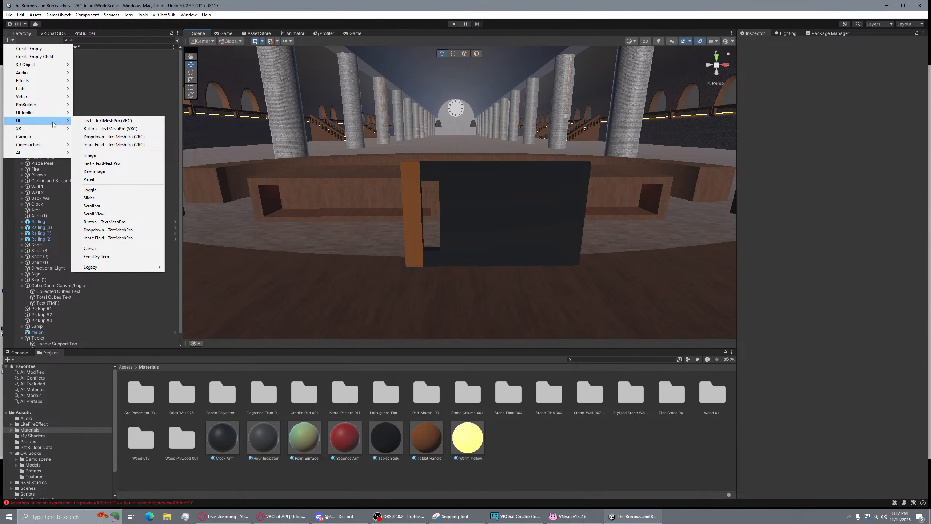
Add a new UI Canvas and fly the view in to the dark tablet
click(90, 248)
alt+drag(399, 240, 597, 160)
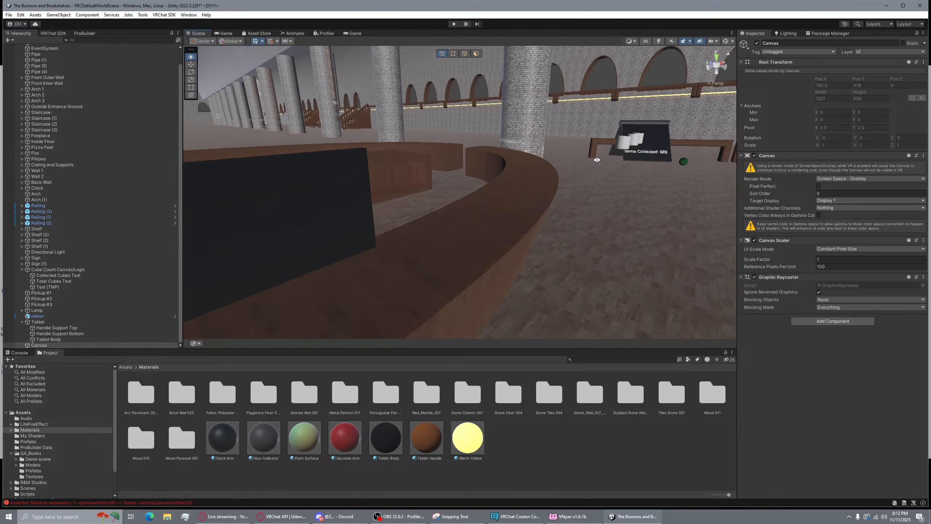
key(s)
right_drag(597, 161, 43, 77)
key(w)
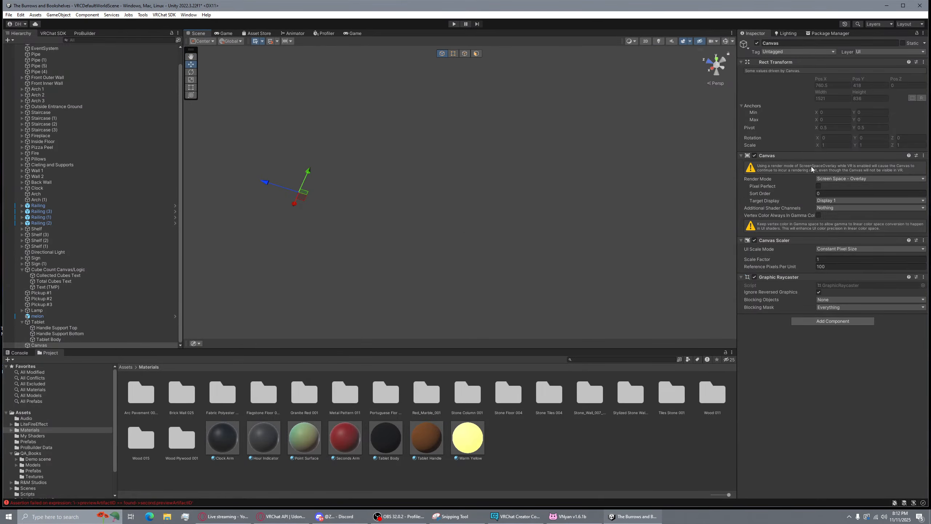
right_drag(665, 169, 591, 186)
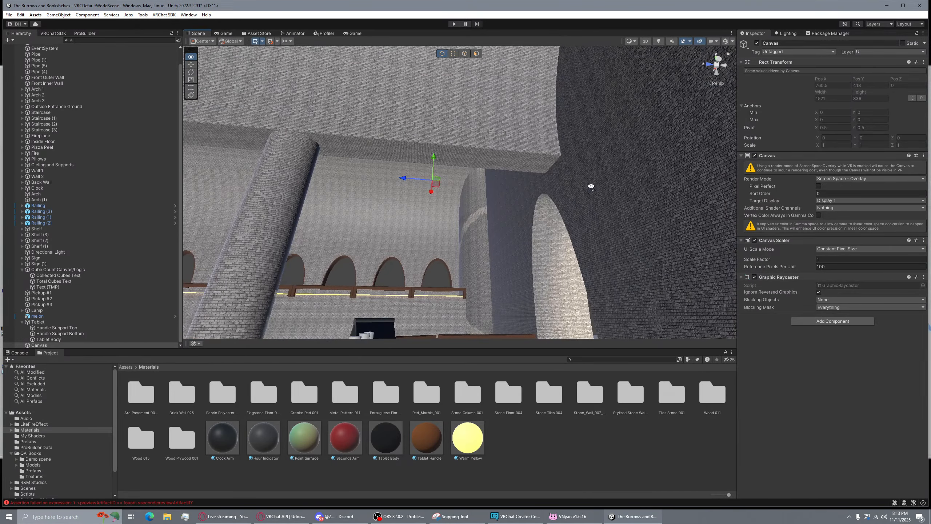
right_drag(458, 194, 473, 214)
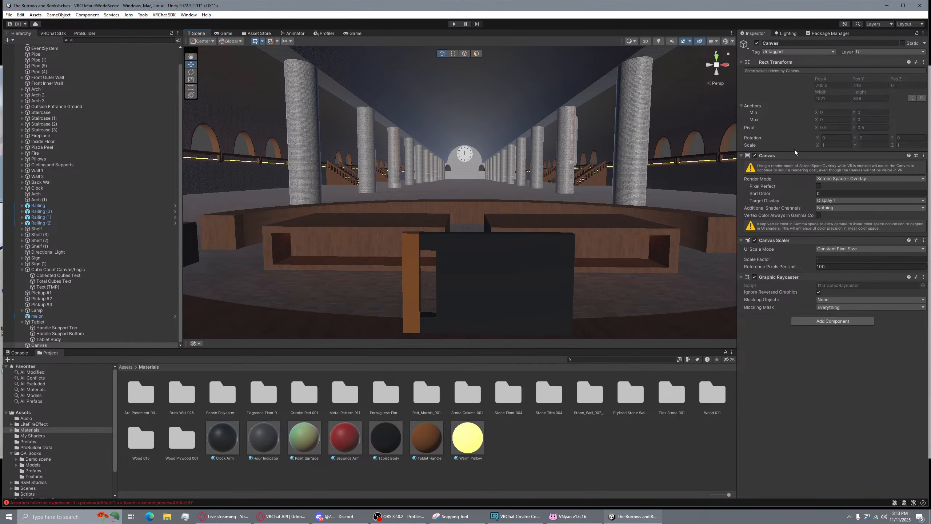
click(792, 51)
click(855, 80)
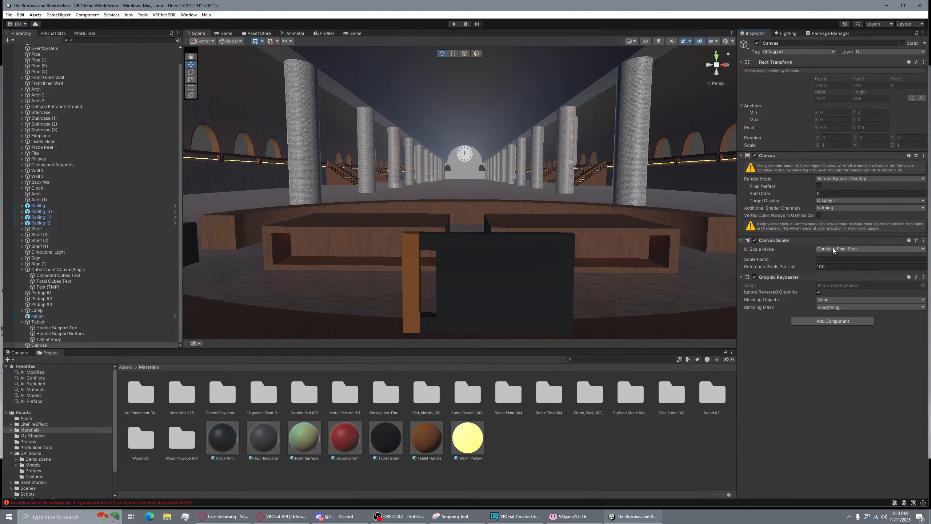
Compare Cube Count Canvas/Logic's settings with the new Canvas and show its Render Mode choices
key(a)
right_drag(631, 177, 736, 165)
key(w)
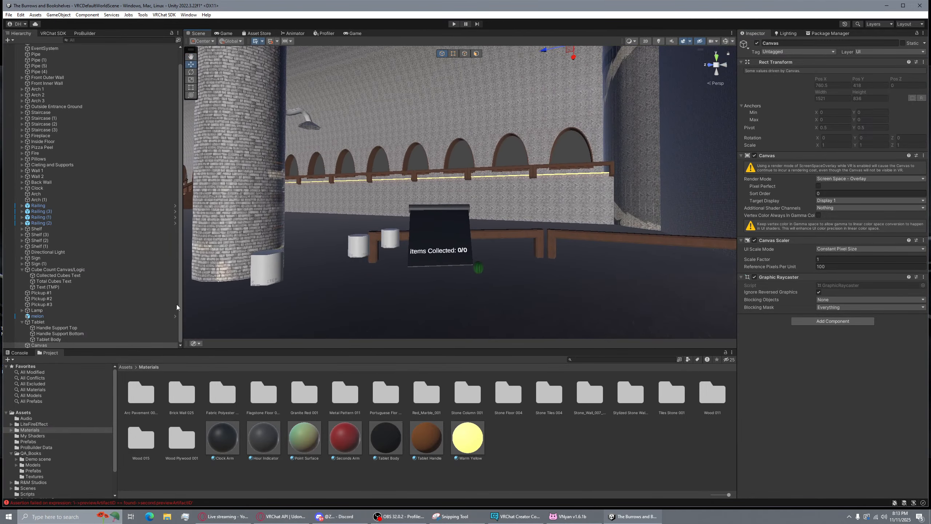
click(61, 270)
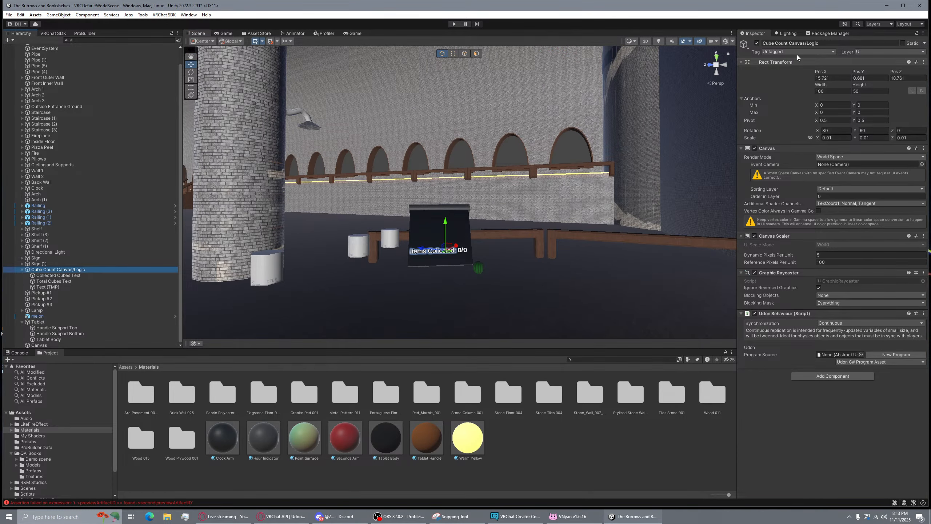
click(52, 345)
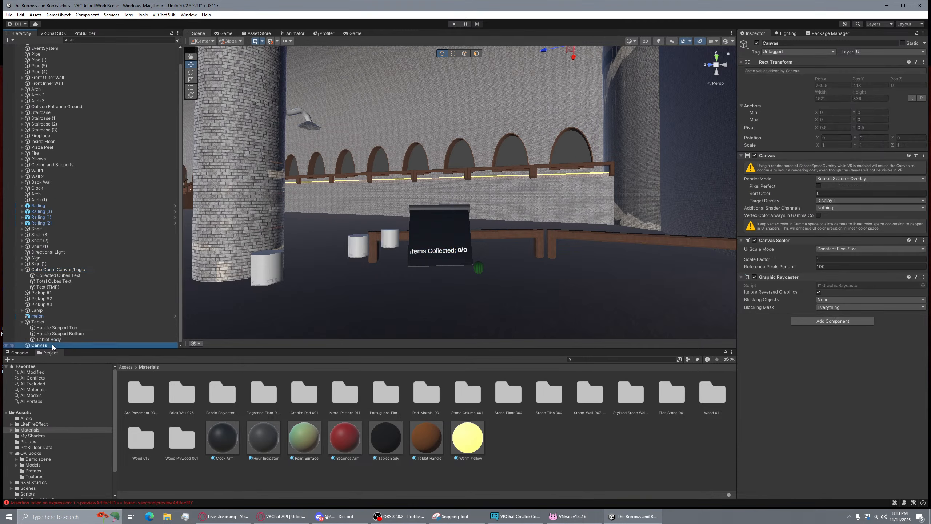
click(851, 178)
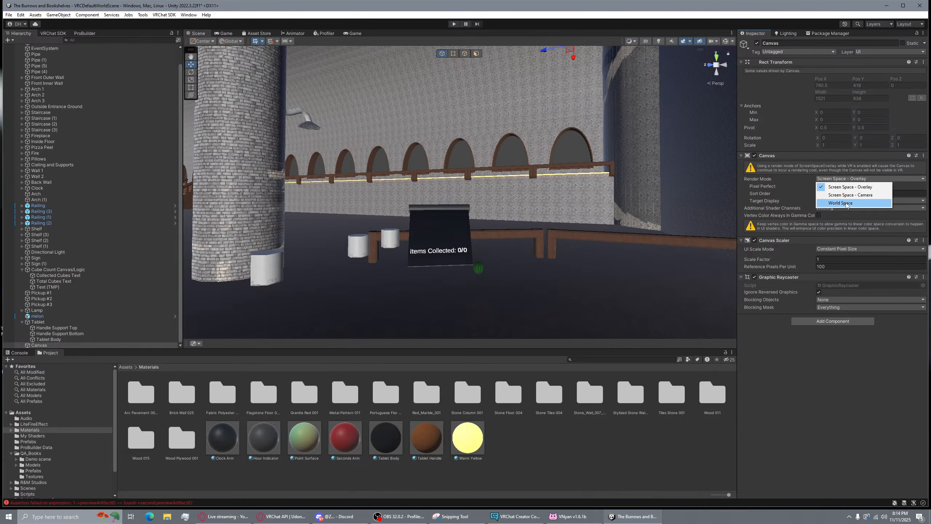
Switch the new Canvas Render Mode to World Space and fly the view to the tablet
click(842, 203)
right_drag(731, 188, 697, 200)
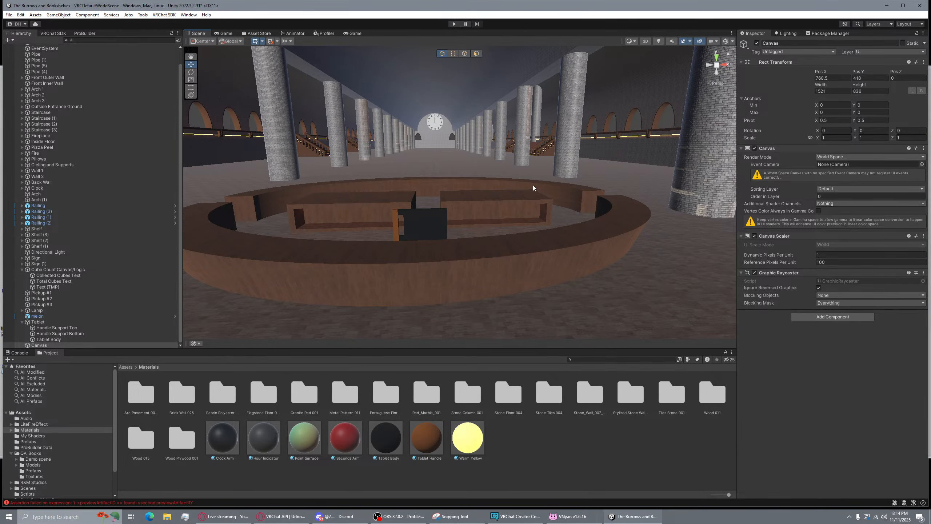
key(w)
right_drag(533, 188, 659, 161)
key(s)
key(d)
key(a)
key(w)
key(s)
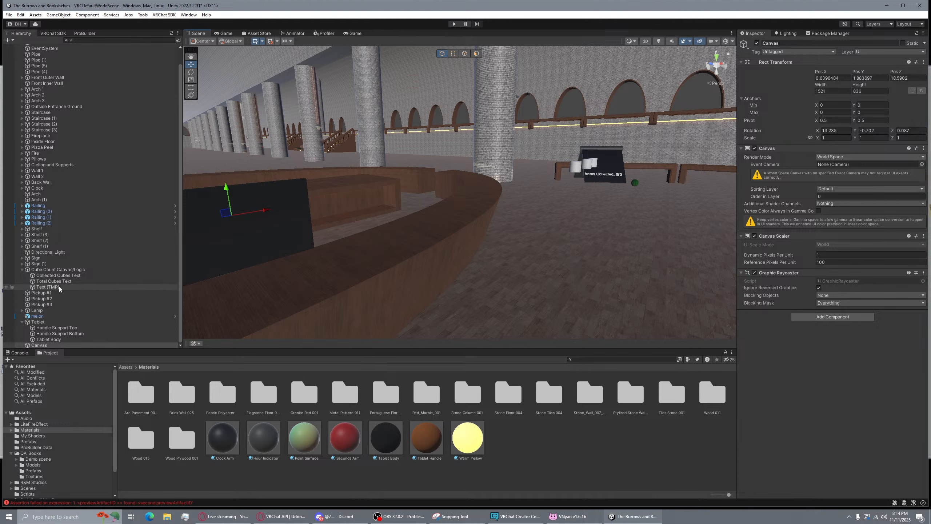
Check the Cube Count Canvas/Logic size and scale, then bring up actions for the new Canvas
click(60, 270)
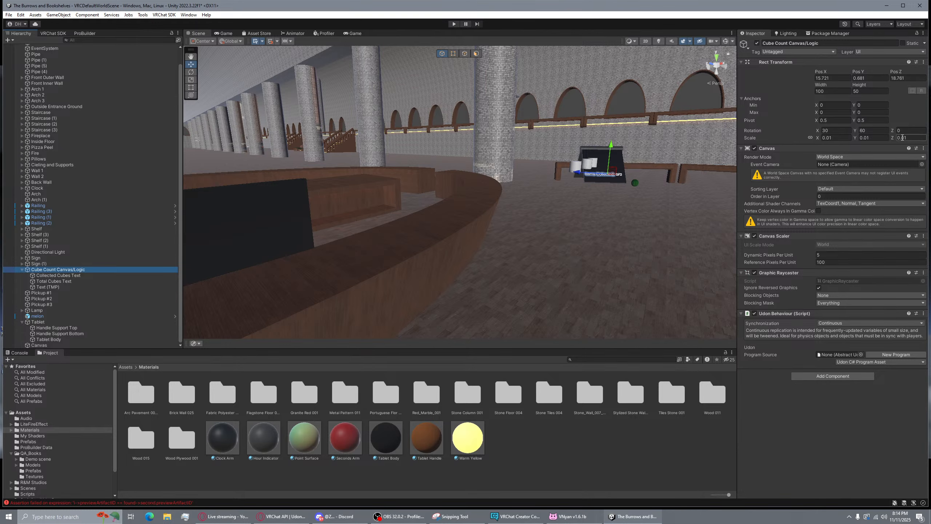
right_drag(510, 151, 392, 157)
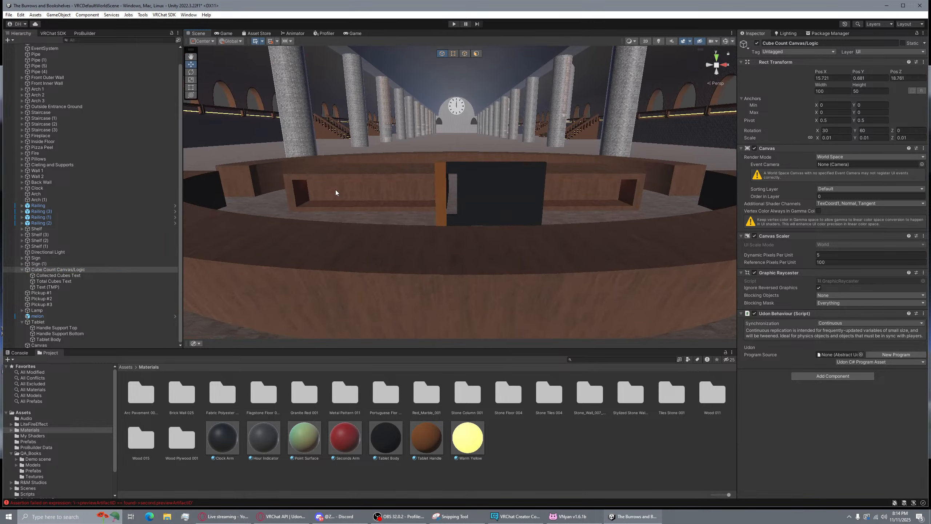
click(43, 345)
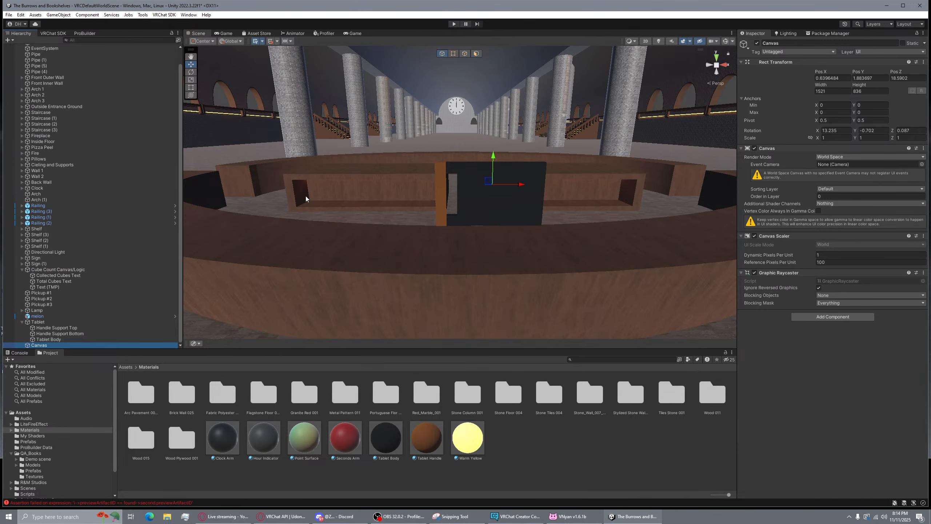
right_click(42, 346)
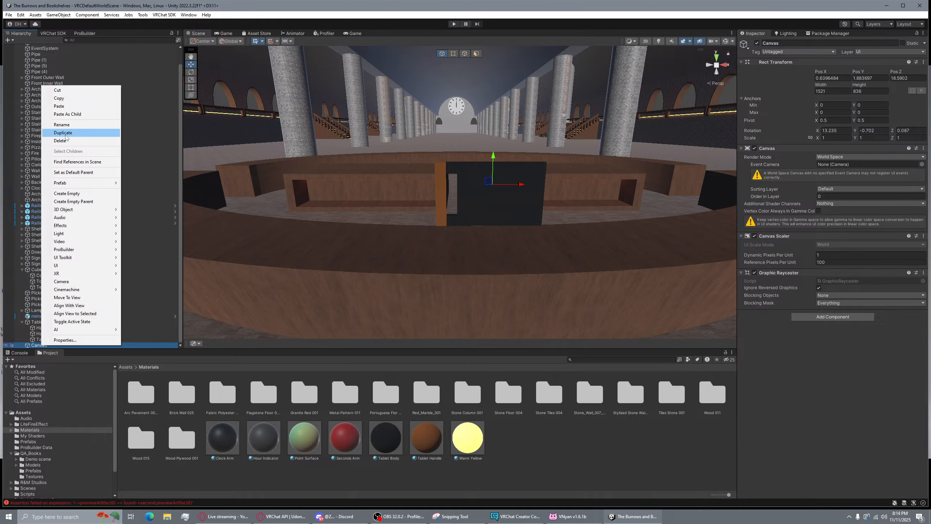
Rename the Canvas to 'Menu Canvas'
click(62, 125)
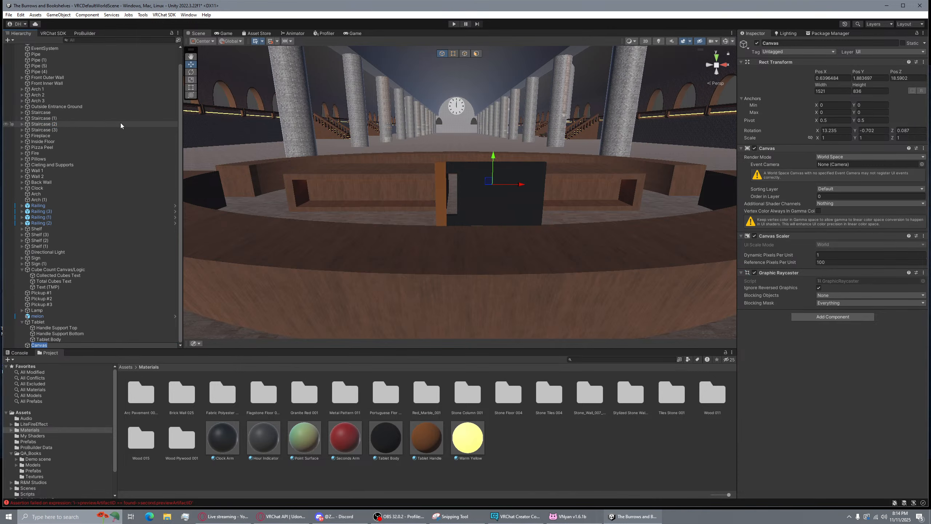
text(Menu Canvas)
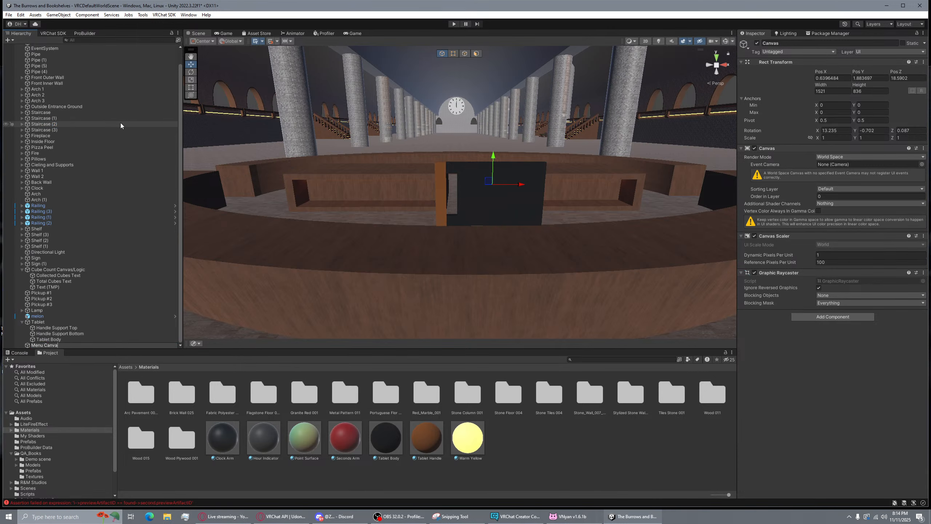
key(Return)
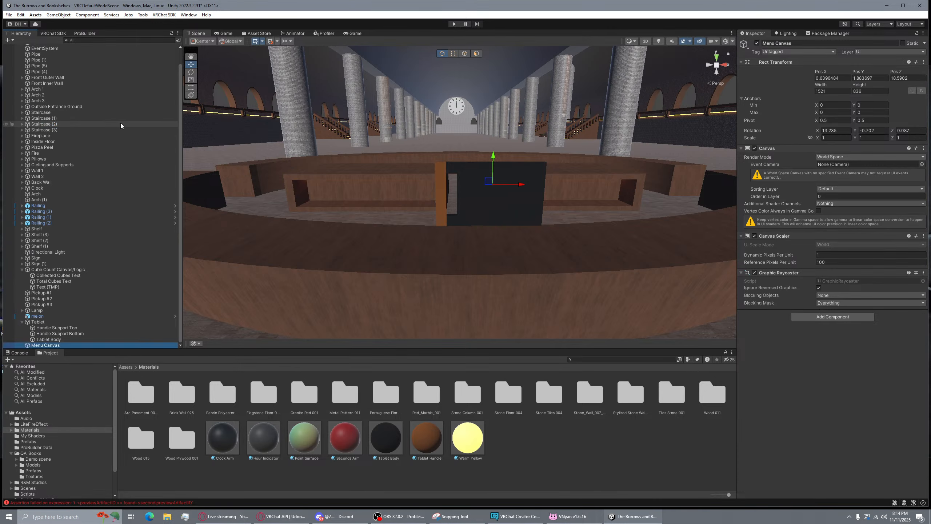
Size Menu Canvas to width 100, height 50 with a proportional 0.01 scale
click(839, 90)
text(100)
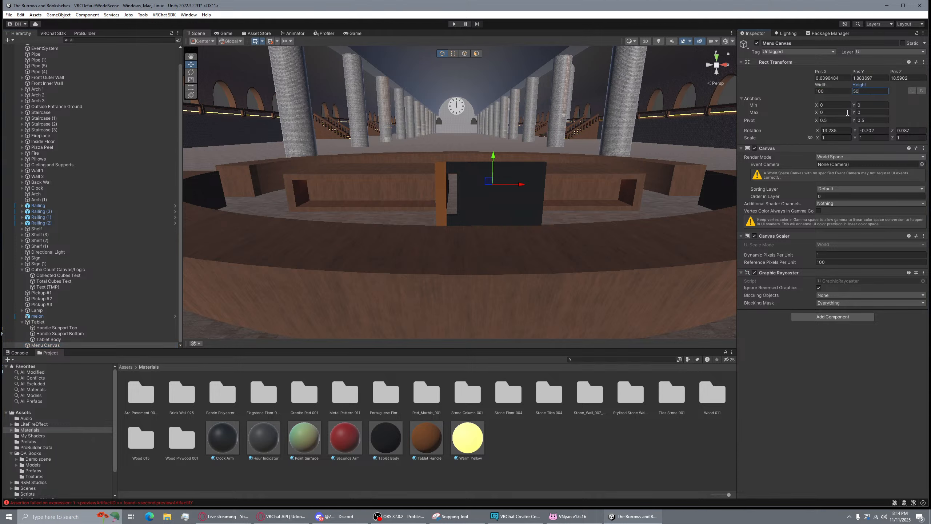
click(811, 140)
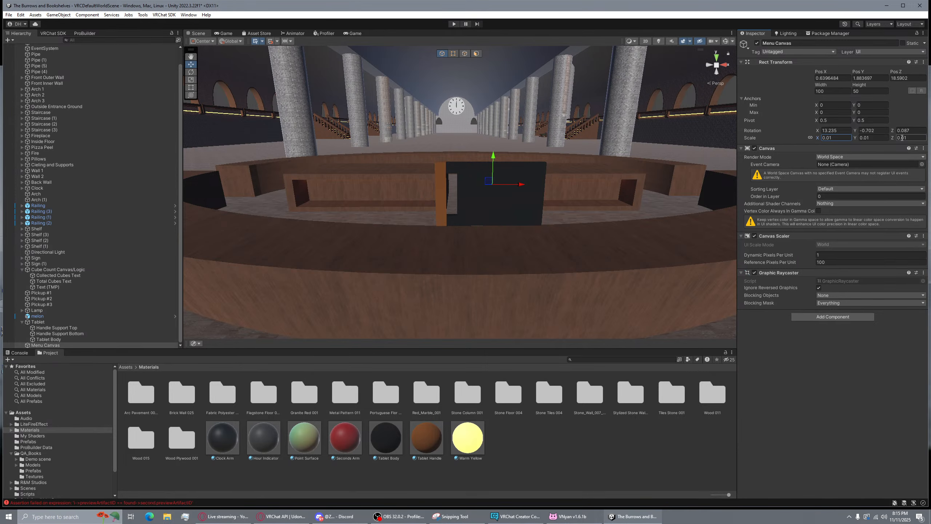
right_drag(478, 122, 540, 146)
click(588, 144)
key(d)
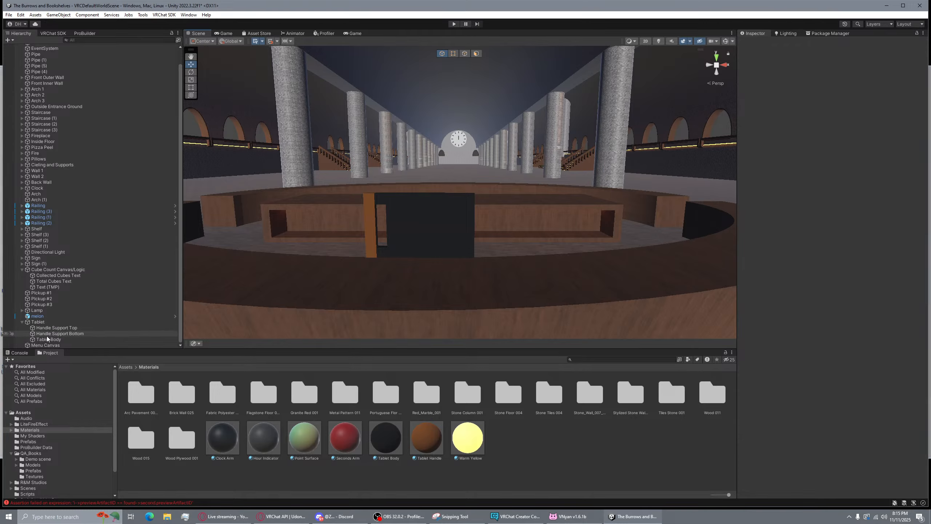
click(48, 345)
mouse_move(527, 198)
right_down()
mouse_move(353, 206)
mouse_move(553, 208)
mouse_move(518, 202)
mouse_move(531, 206)
right_up()
key(d)
key(w)
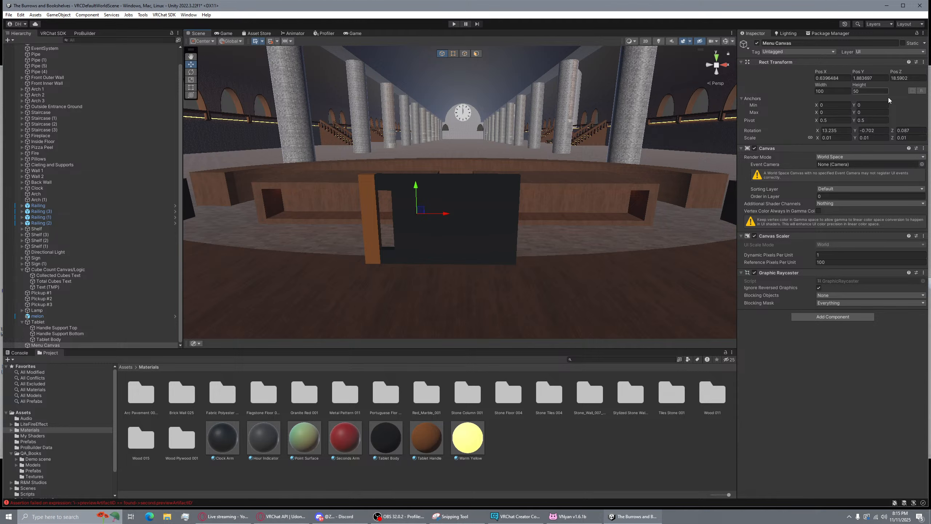
Add a Button - TextMeshPro (VRC) inside Menu Canvas
click(11, 41)
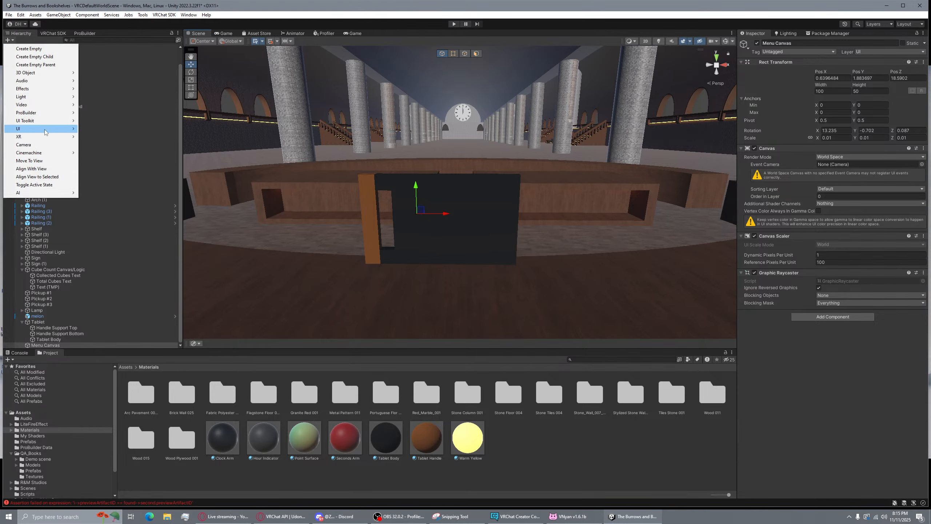
mouse_move(46, 131)
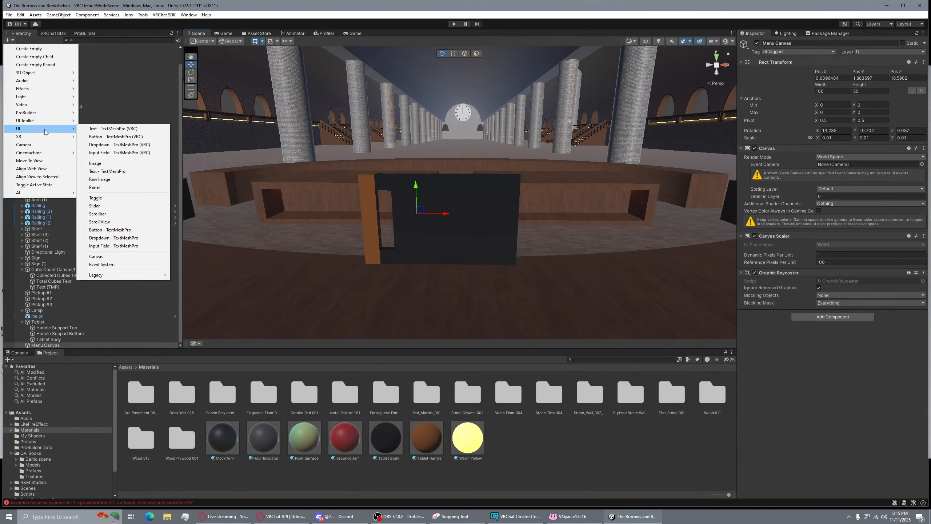
click(140, 137)
alt+drag(543, 183, 652, 200)
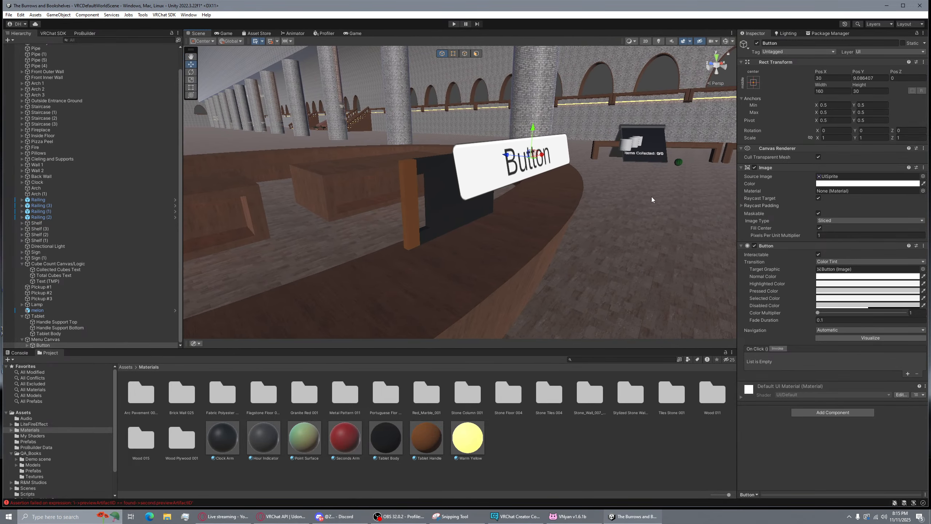
Move Menu Canvas under the Tablet in the Hierarchy
drag(46, 339, 74, 321)
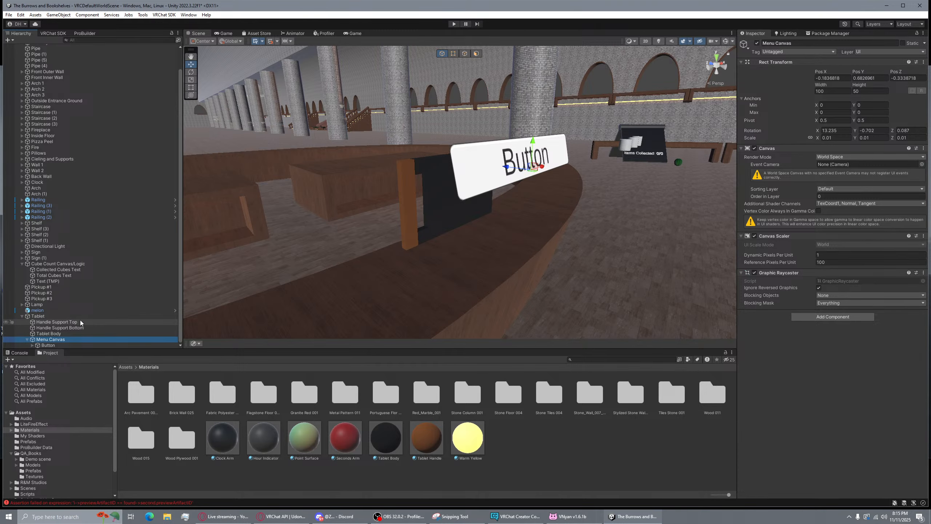
key(Down)
alt+drag(506, 173, 445, 190)
Reset the Menu Canvas rotation X and Y to 0 and inspect the button canvas
click(51, 340)
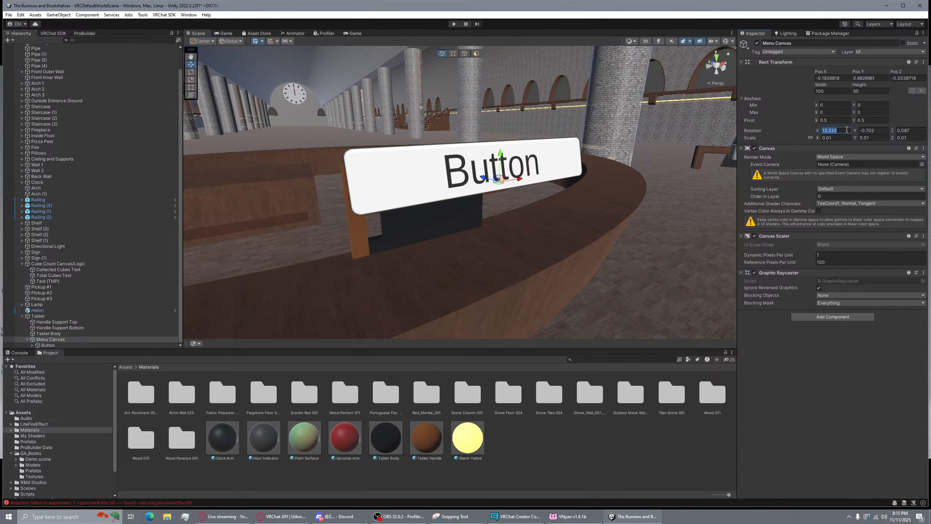
text(0)
click(870, 130)
text(0)
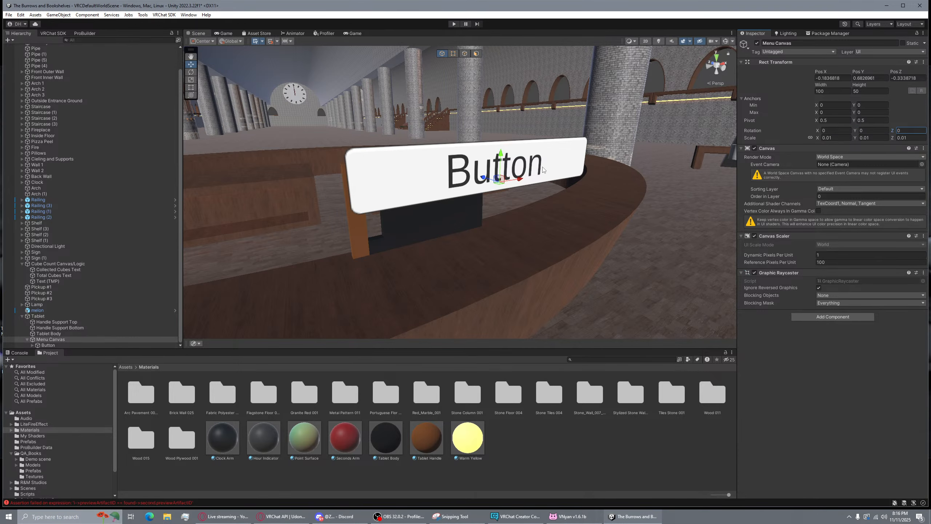
key(w)
right_drag(544, 170, 660, 165)
key(s)
key(a)
key(a)
right_drag(487, 167, 484, 168)
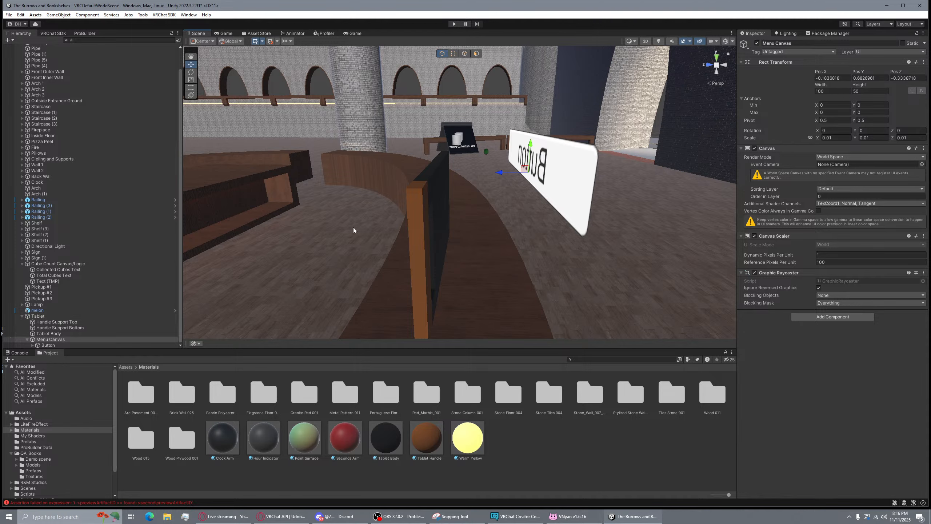
click(467, 170)
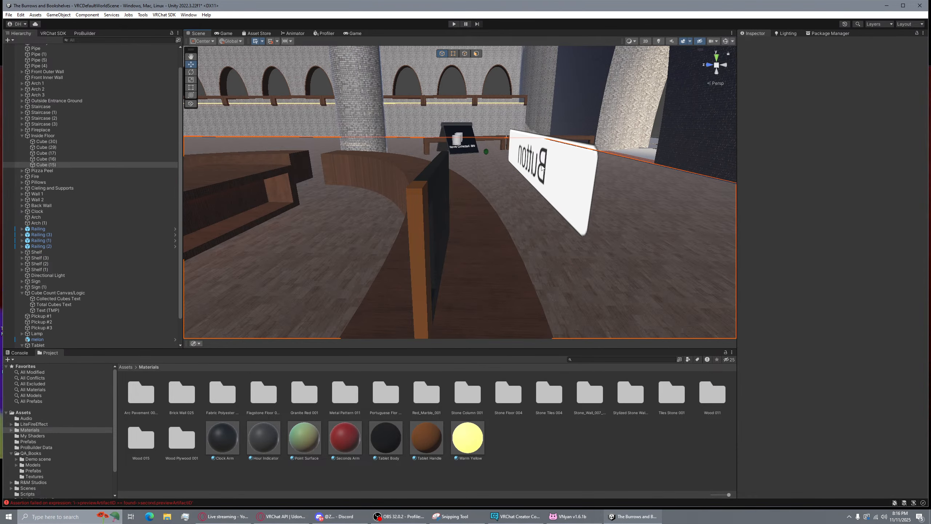
Slide the Menu Canvas along Z onto the tablet's face
scroll(47, 335, down, 3)
click(53, 340)
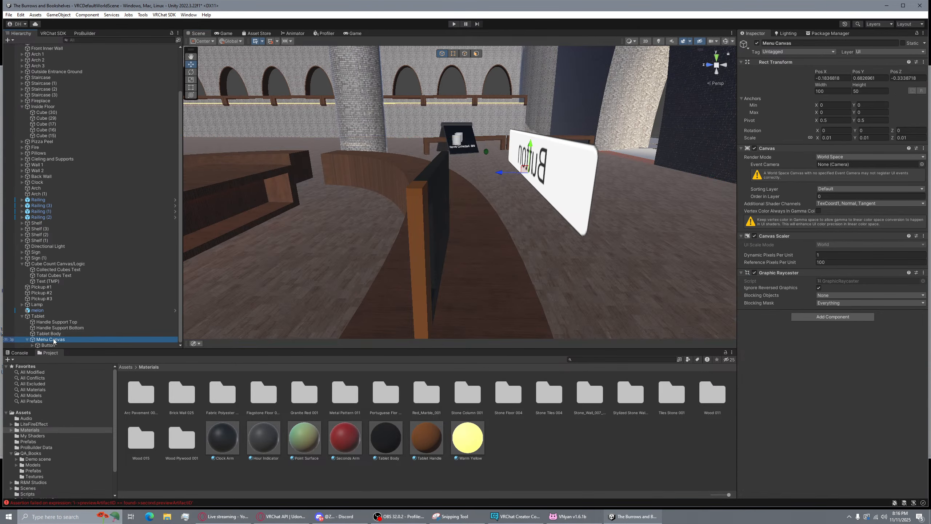
drag(507, 173, 423, 176)
key(d)
right_drag(424, 175, 306, 161)
Scale the Button uniformly to 0.3 with linked scale axes
click(48, 345)
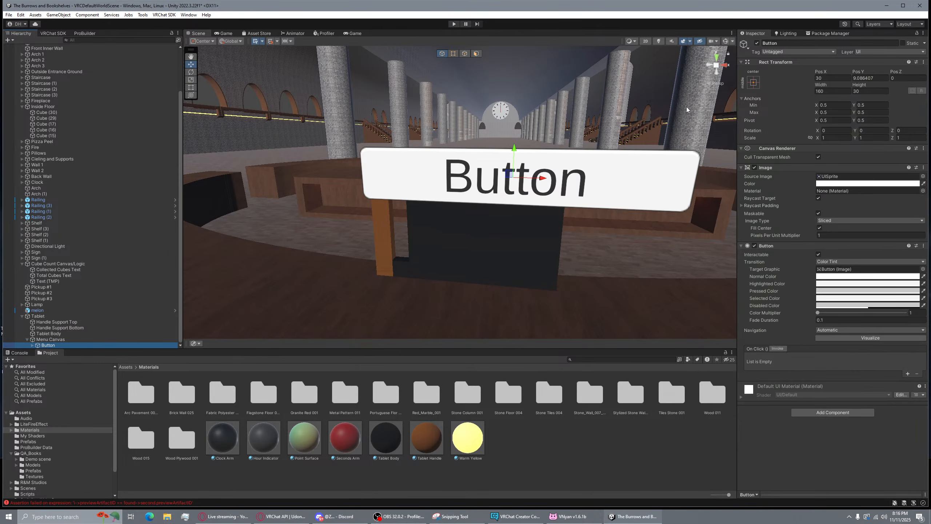
click(811, 138)
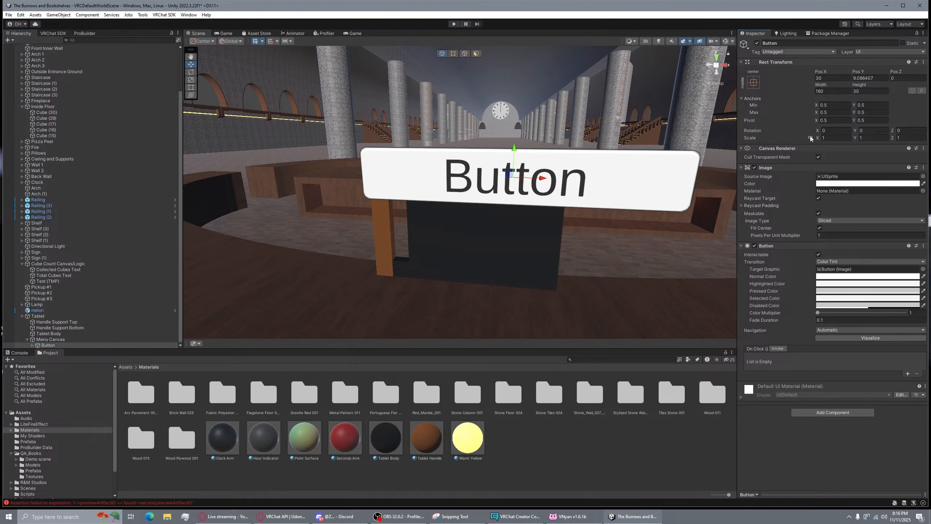
click(849, 138)
text(.)
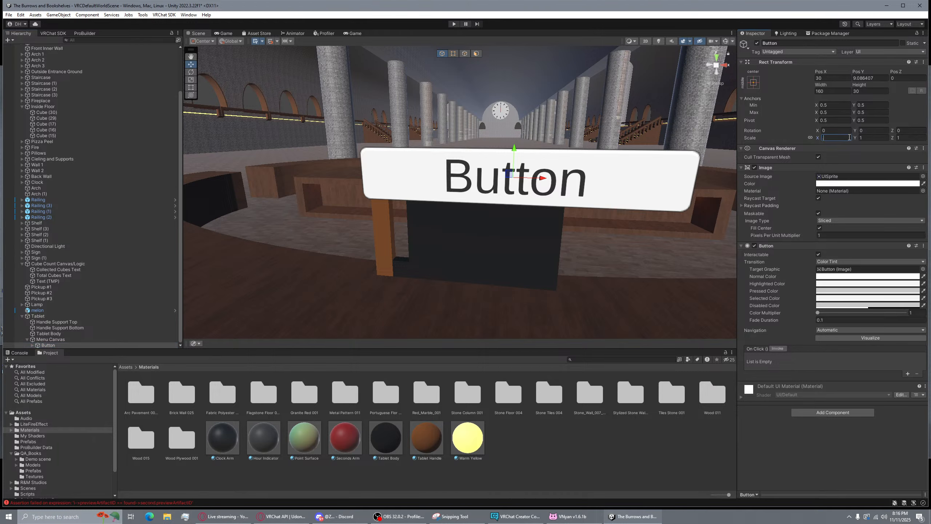
text(5)
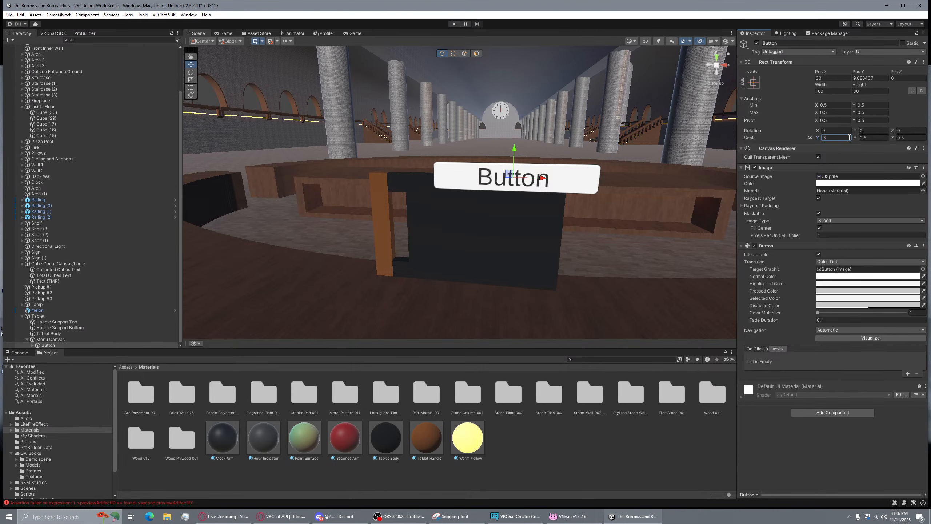
key(BackSpace)
text(2)
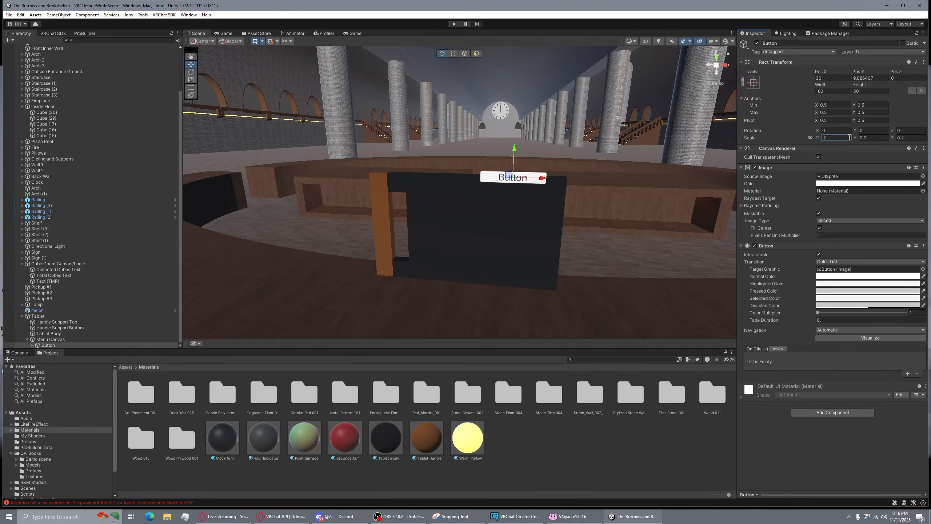
key(BackSpace)
text(3)
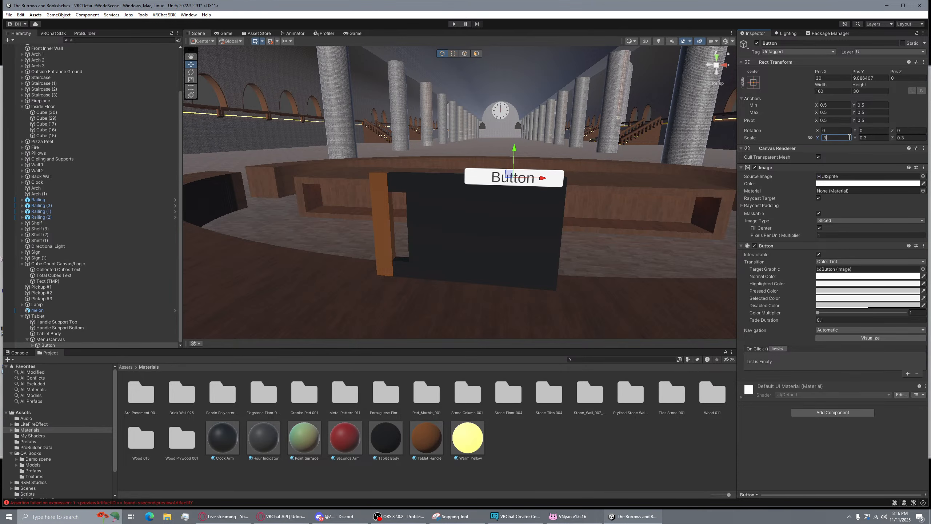
Position the Button at the top of the tablet's black board and save the scene
key(w)
right_drag(546, 127, 561, 128)
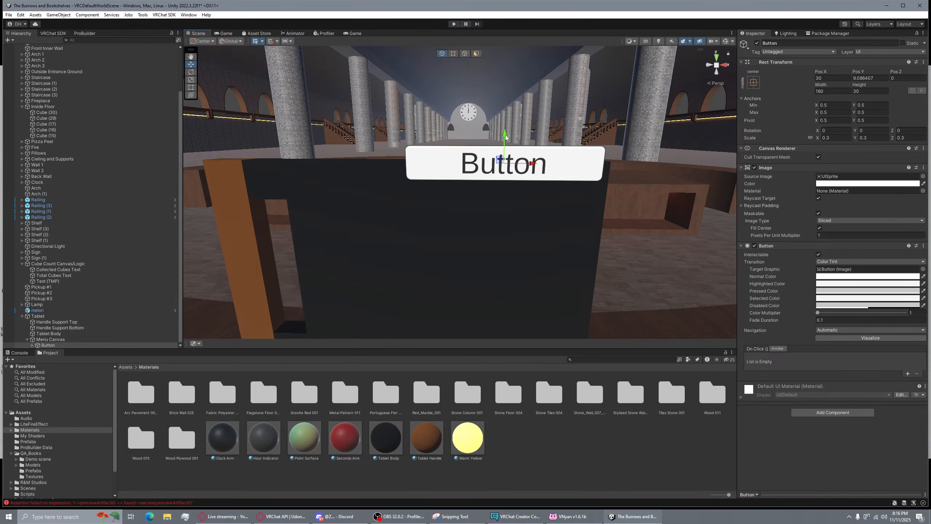
drag(506, 135, 505, 160)
right_drag(504, 160, 445, 160)
key(d)
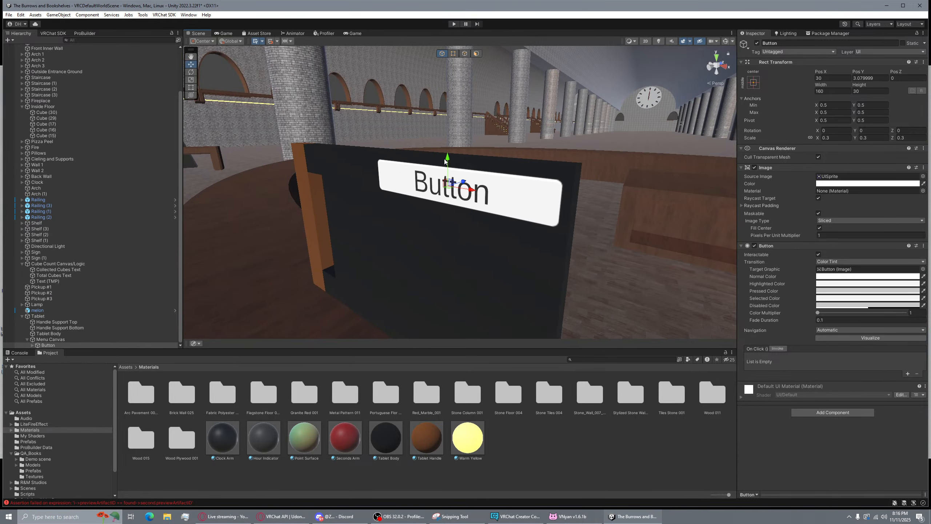
drag(446, 162, 447, 157)
right_drag(447, 157, 599, 141)
key(s)
key(a)
click(657, 125)
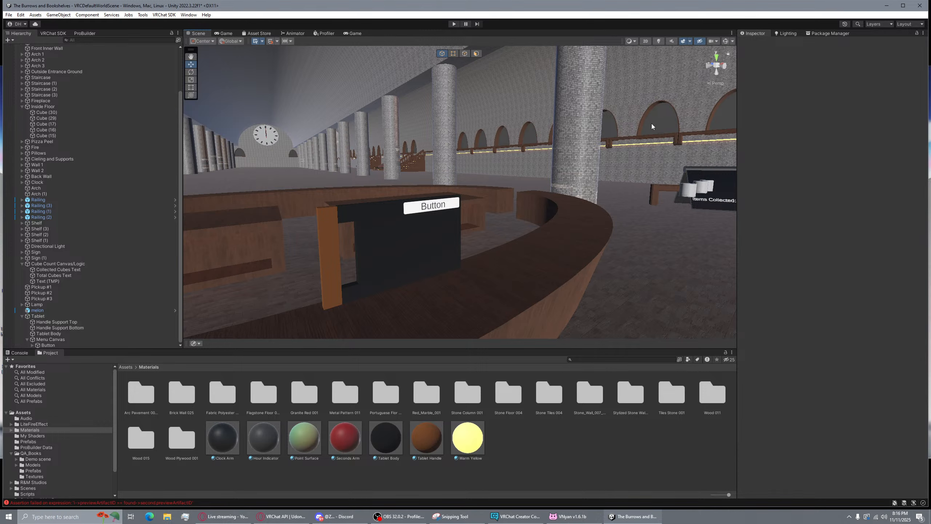
right_drag(497, 141, 434, 141)
key(ctrl+s)
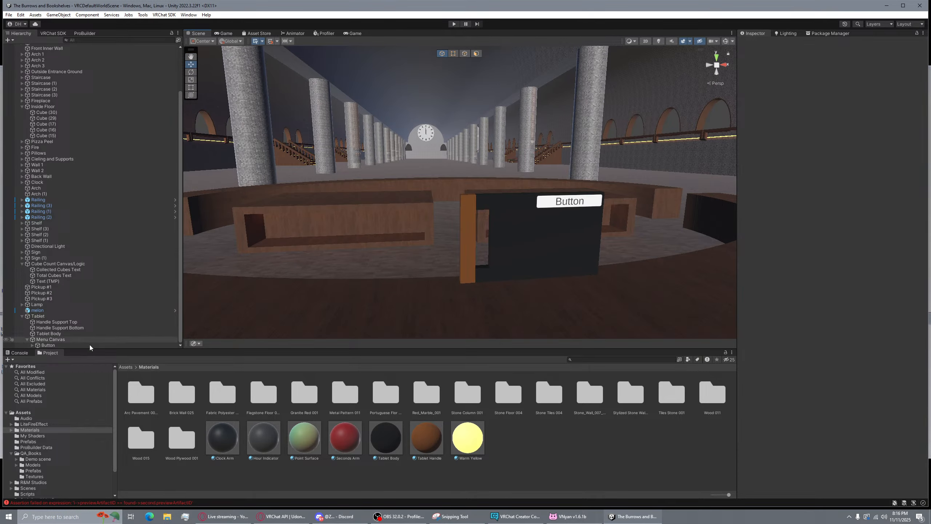
Inspect the Tablet, Tablet Body and Menu Canvas objects
click(41, 316)
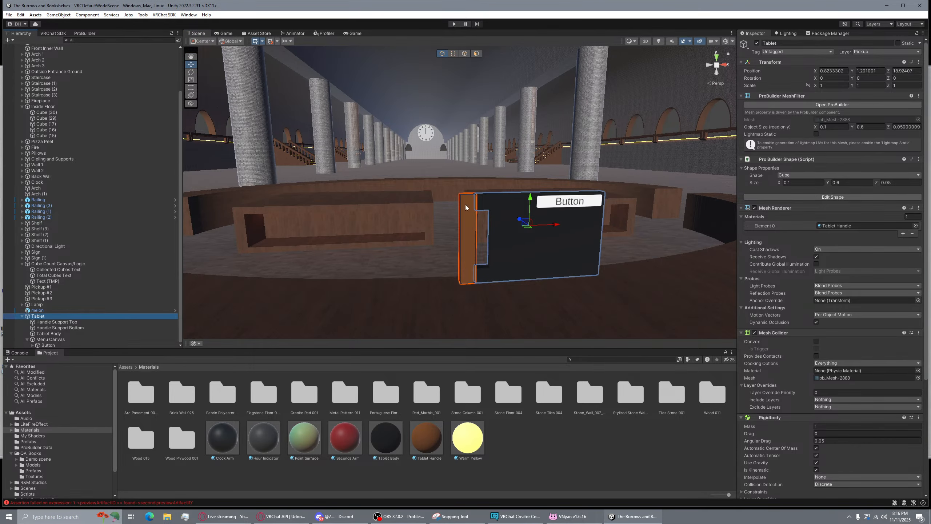
scroll(466, 205, up, 3)
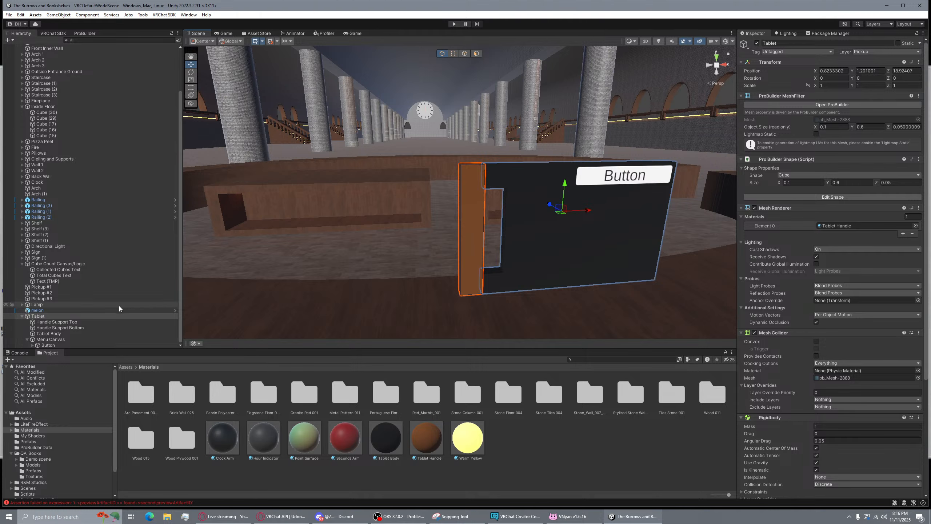
click(67, 323)
click(68, 328)
click(92, 334)
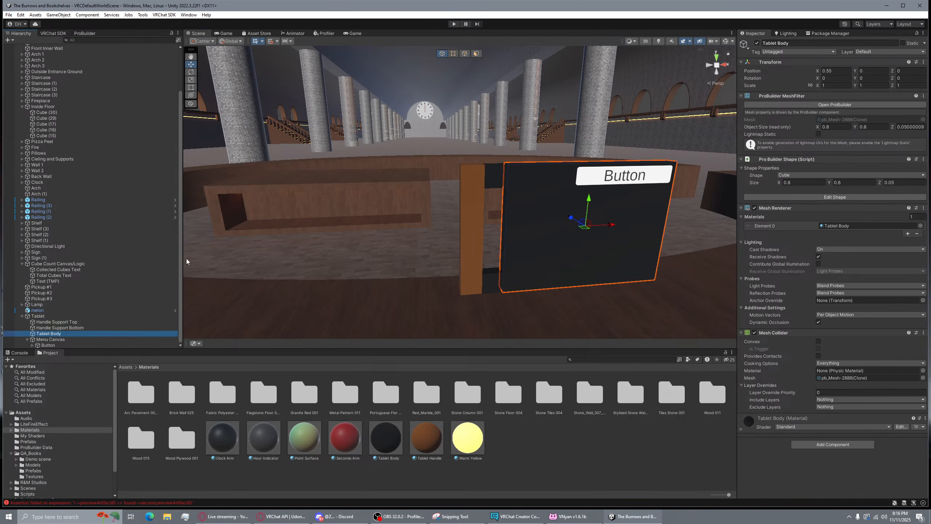
click(60, 341)
right_drag(531, 196, 603, 186)
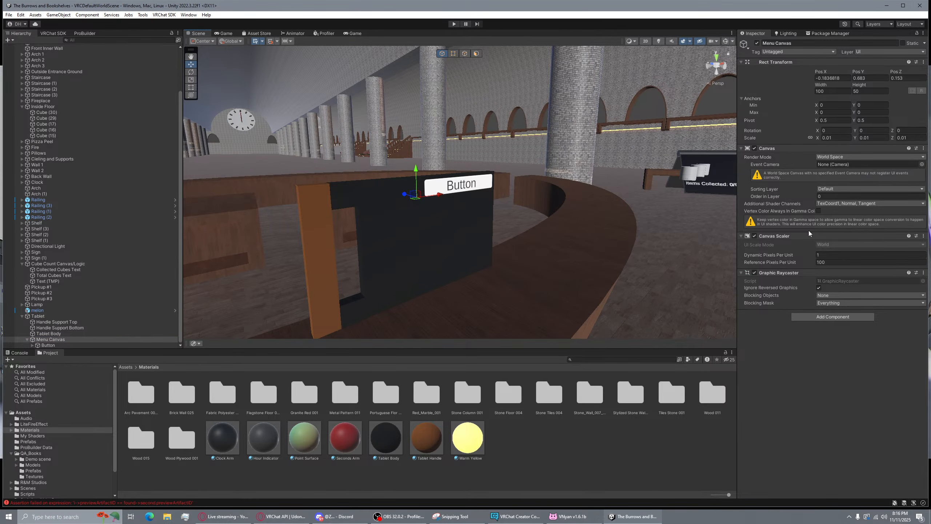
Keep Menu Canvas in World Space, select the Button, and enter Play mode
click(840, 157)
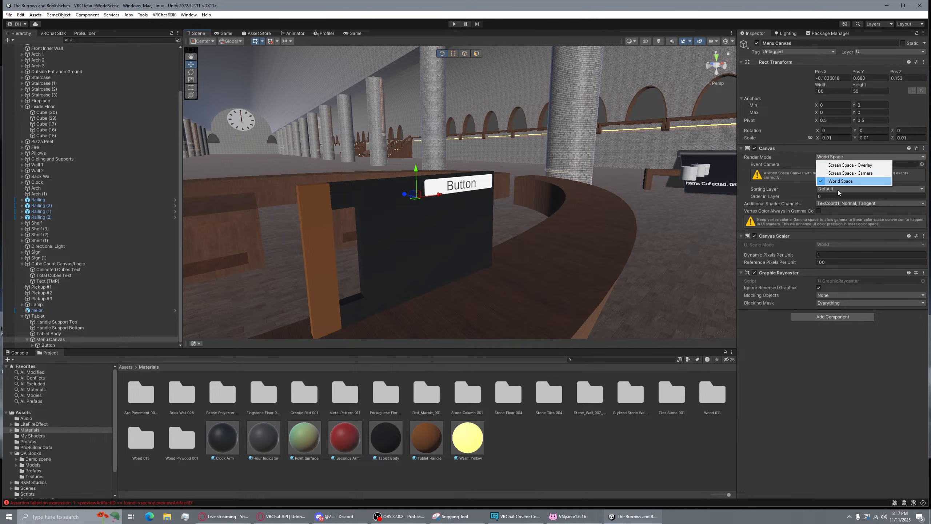
click(795, 198)
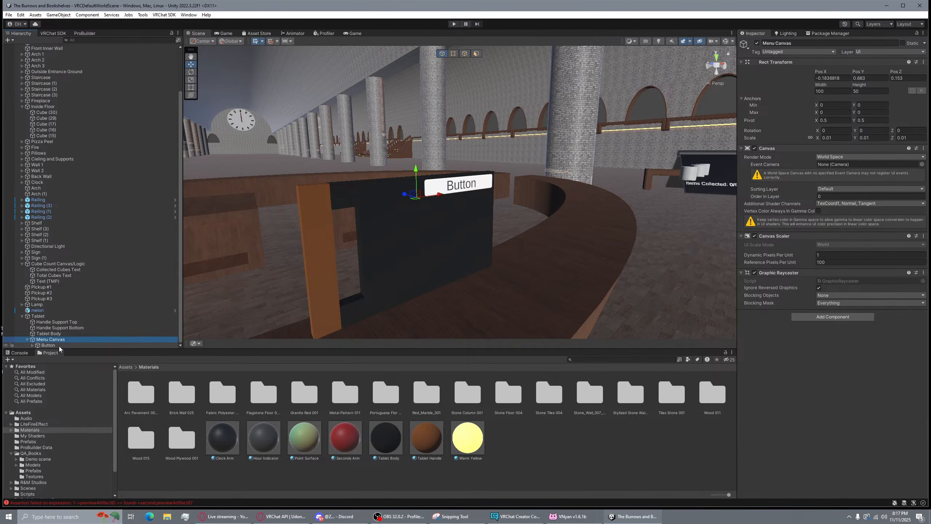
alt+drag(467, 176, 534, 180)
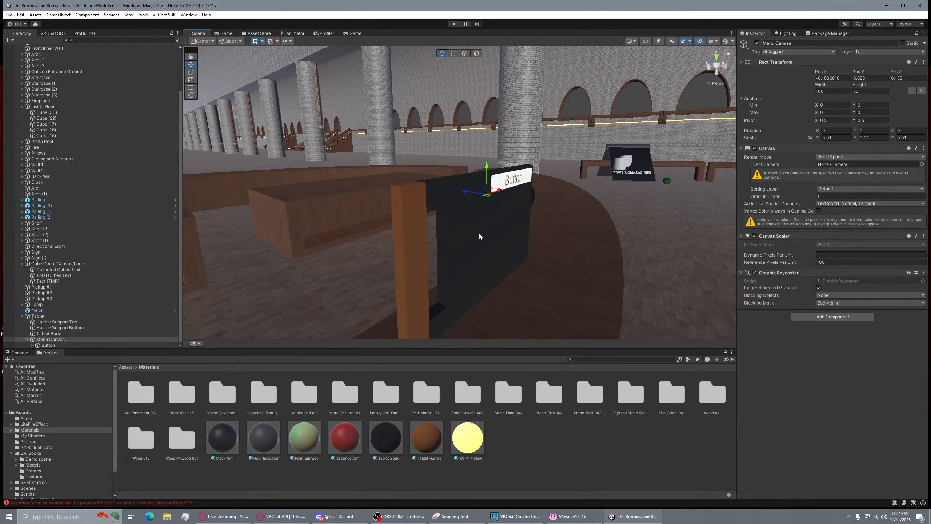
click(72, 344)
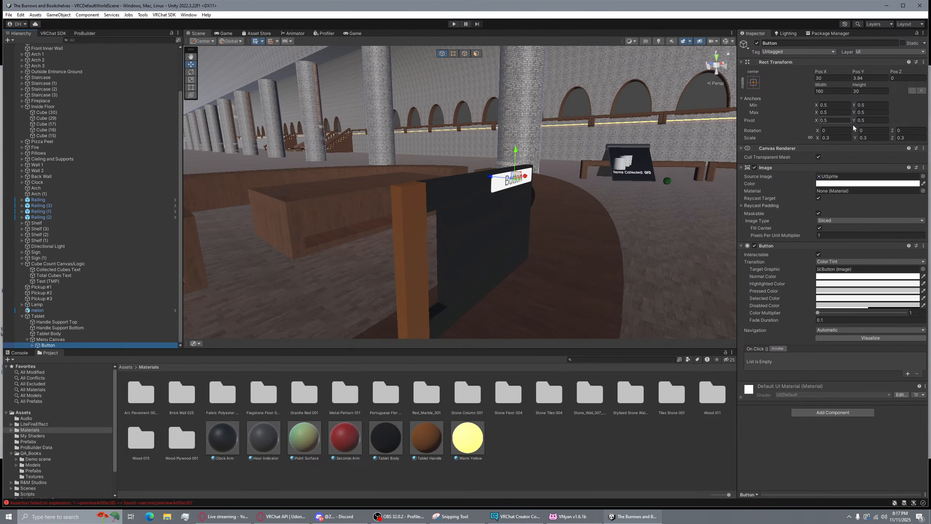
alt+drag(560, 173, 480, 104)
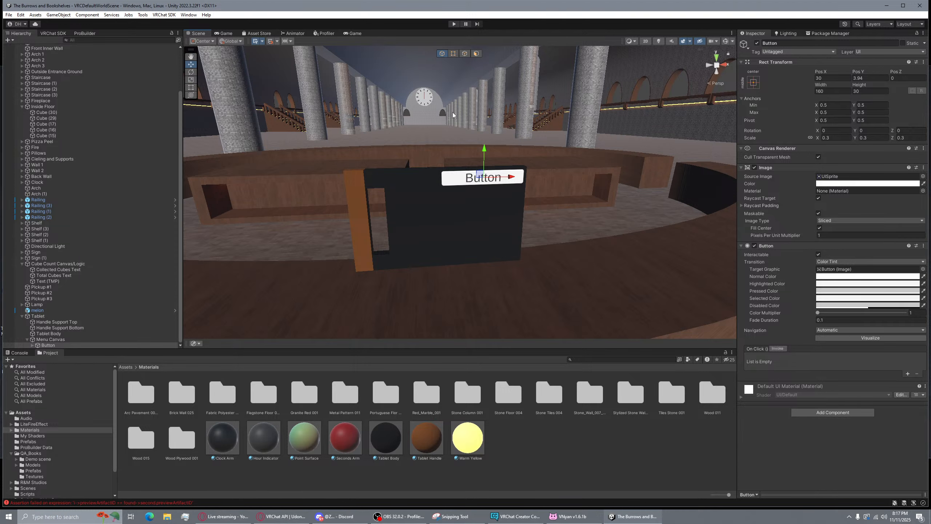
click(454, 24)
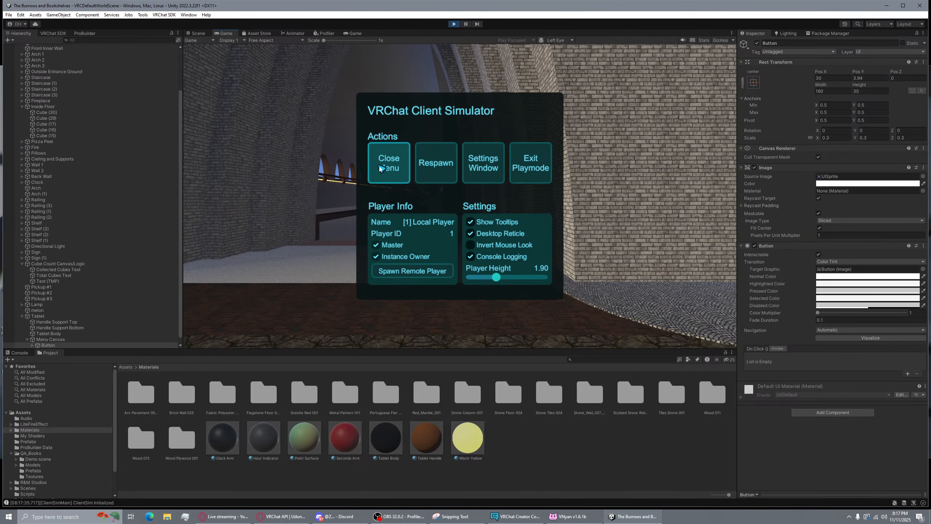
Close the client simulator menu, walk to the tablet, and grab then drop it
click(389, 165)
key(w)
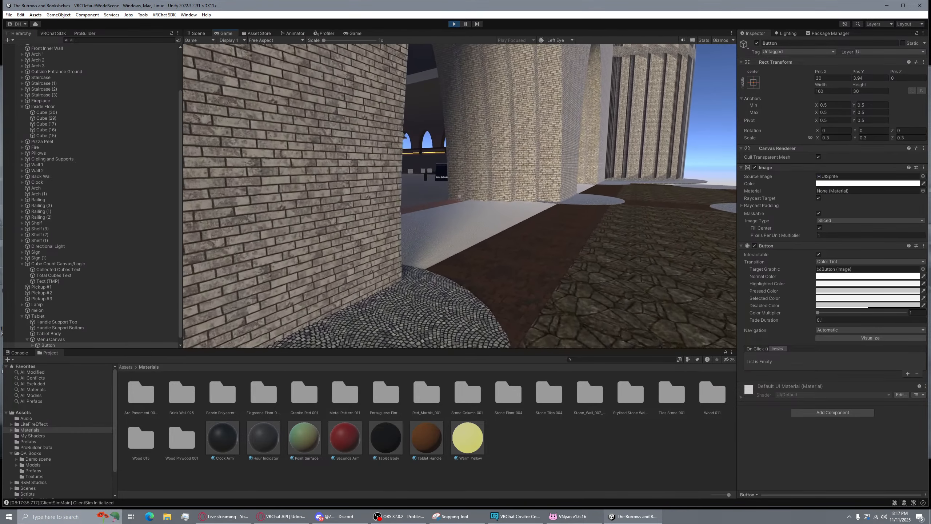
key(w)
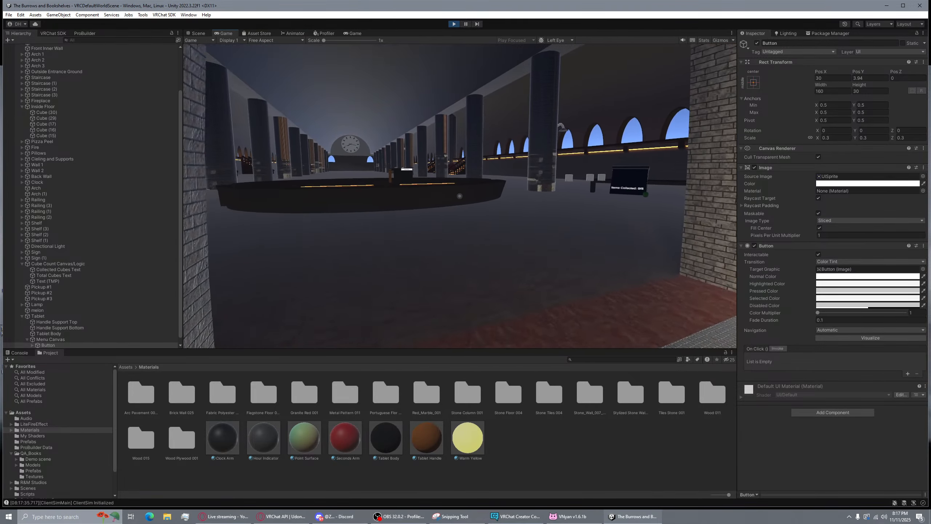
key(w)
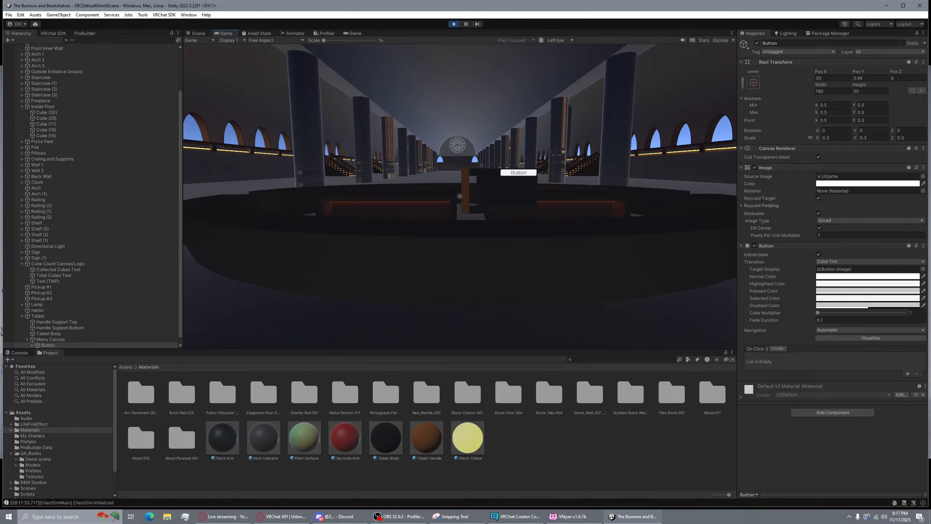
click(459, 196)
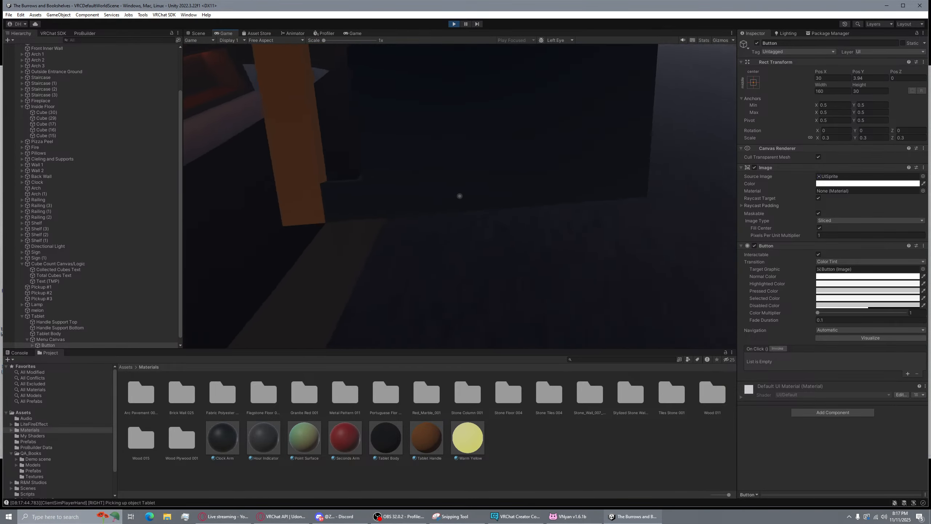
click(460, 196)
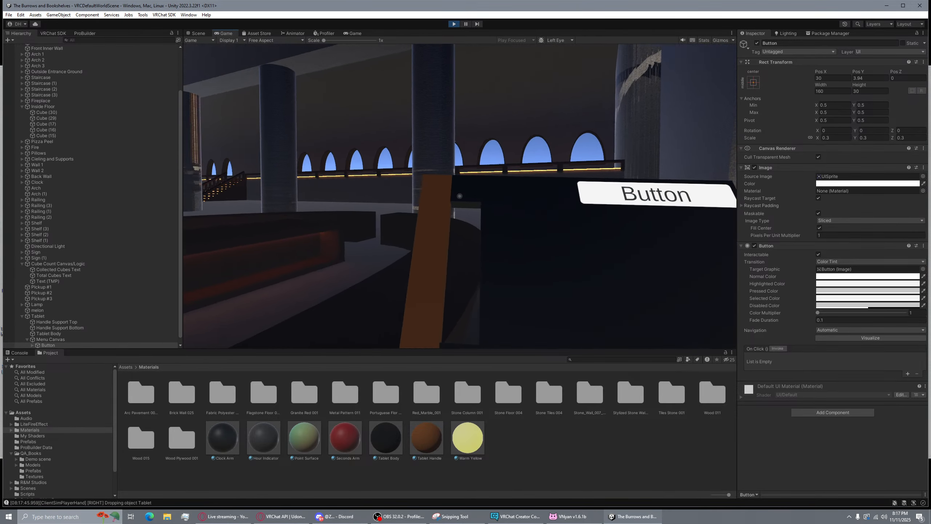
click(460, 196)
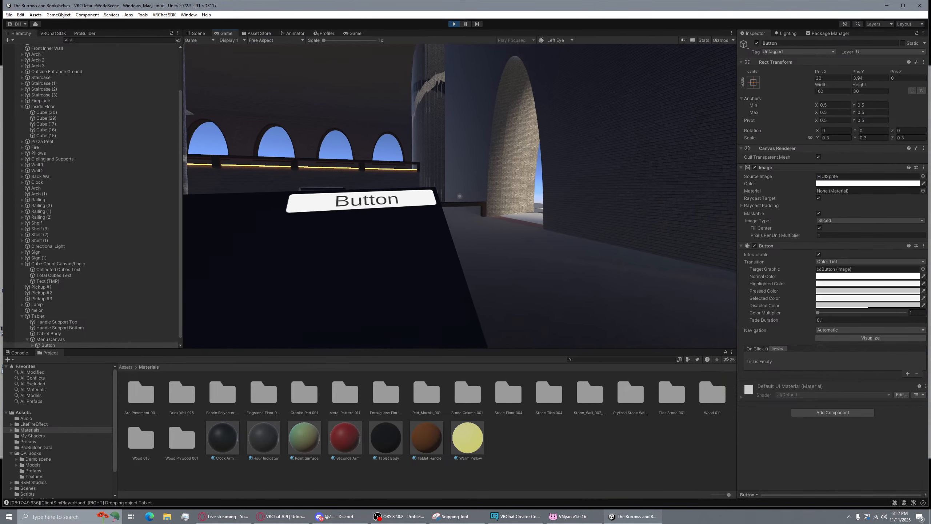
Pick up and drop the tablet twice more, then stop Play mode
key(d)
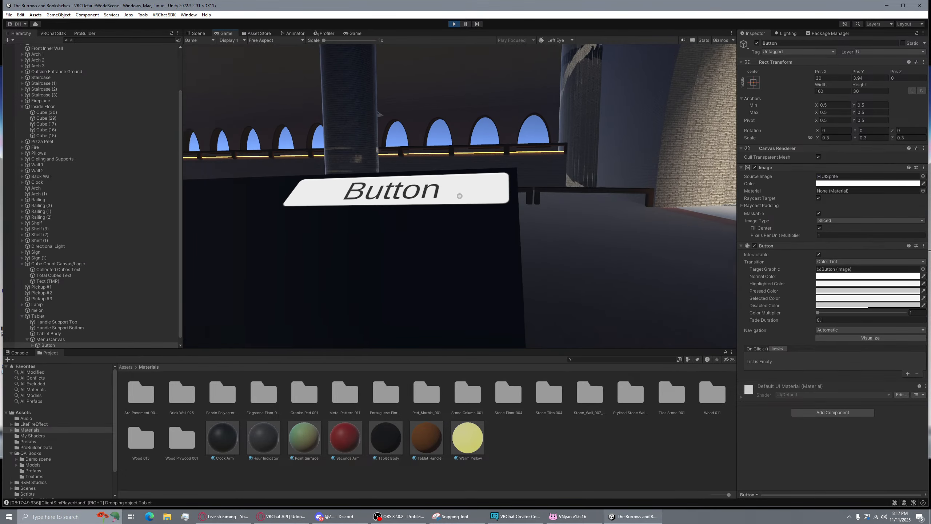
key(d)
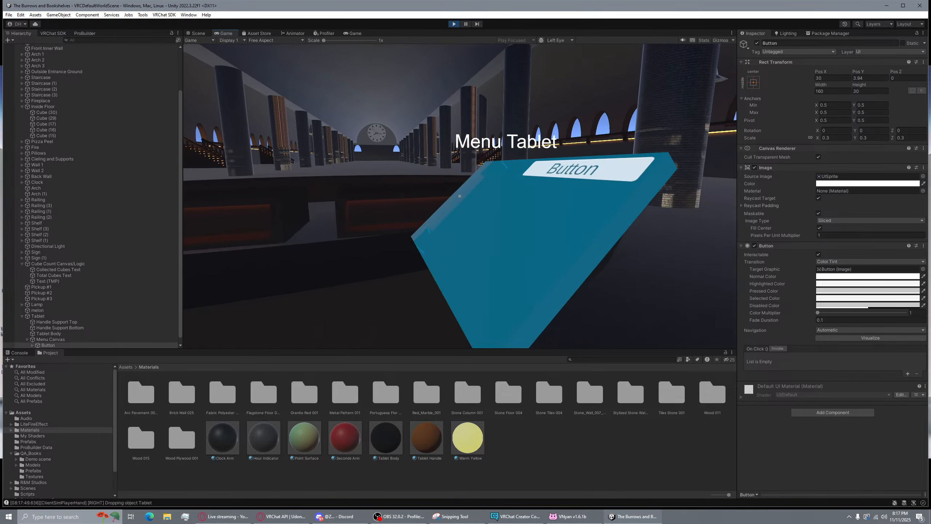
click(460, 195)
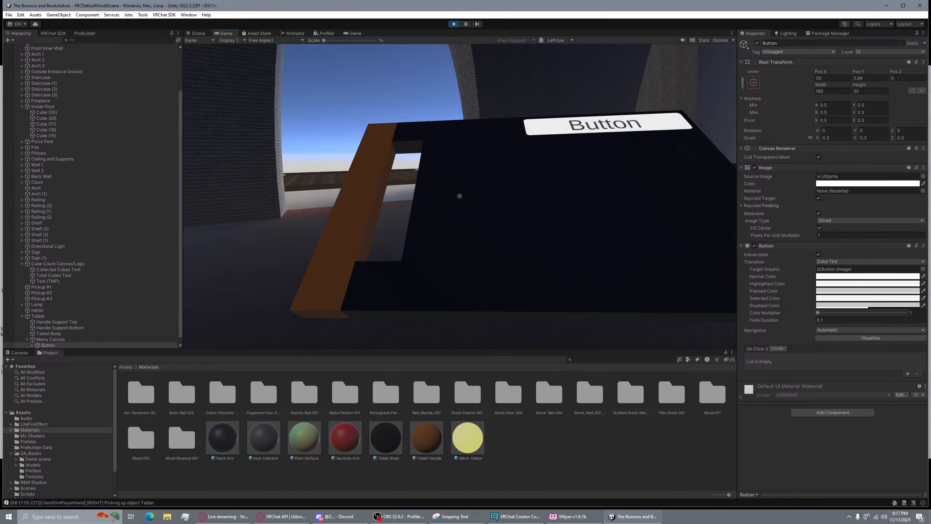
right_click(460, 196)
key(s)
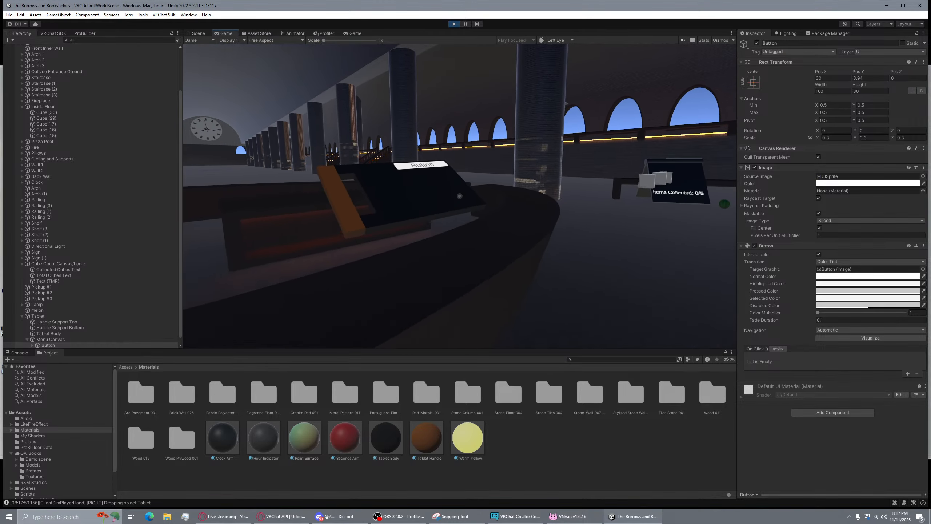
key(w)
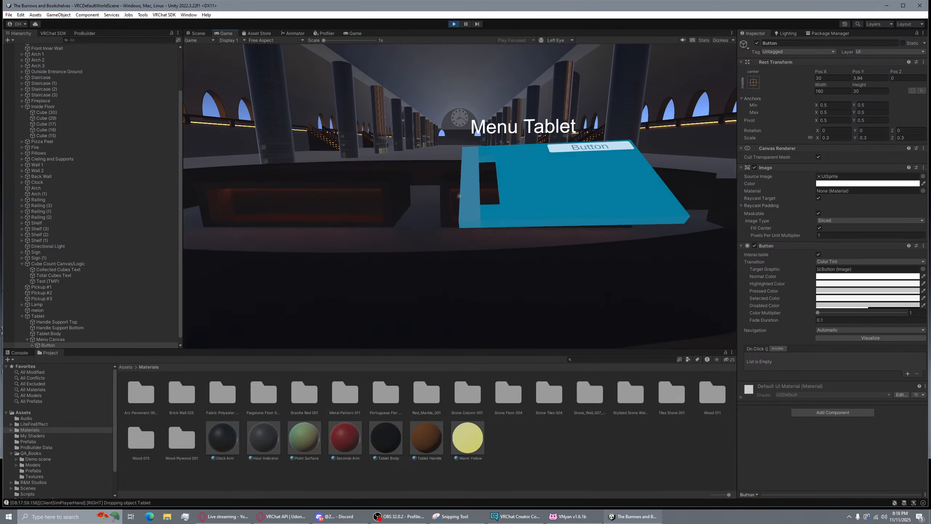
click(460, 196)
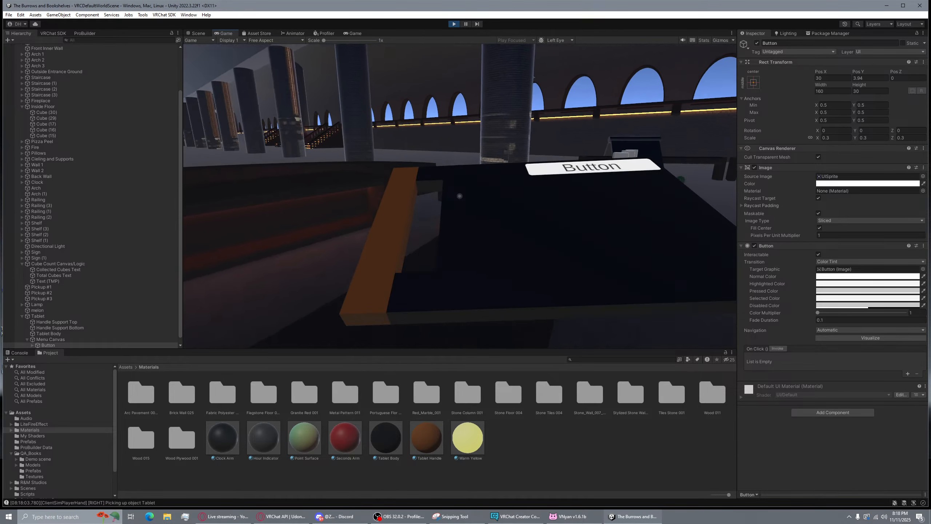
right_click(459, 196)
key(s)
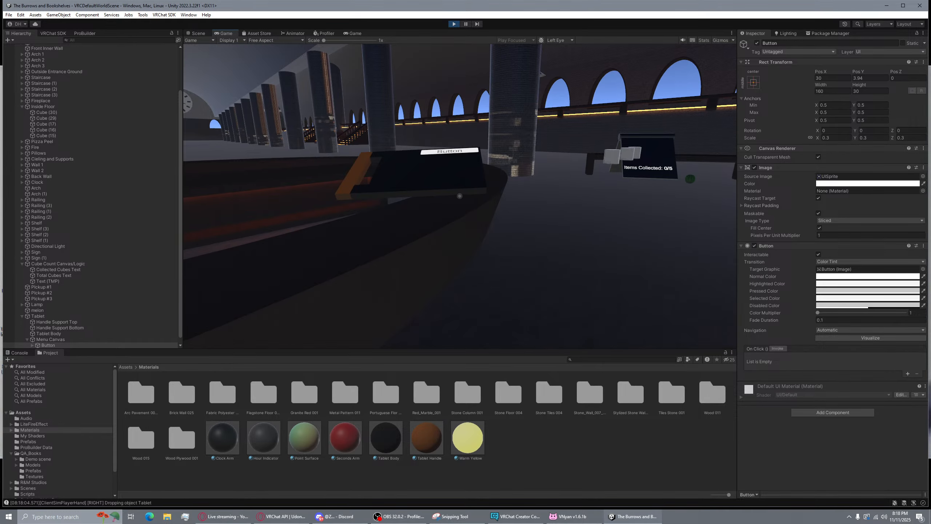
click(452, 23)
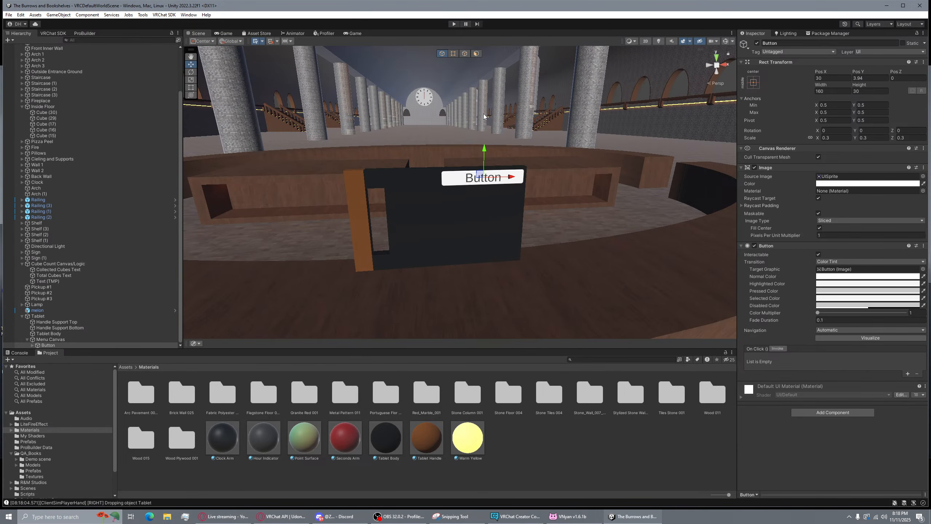
click(681, 80)
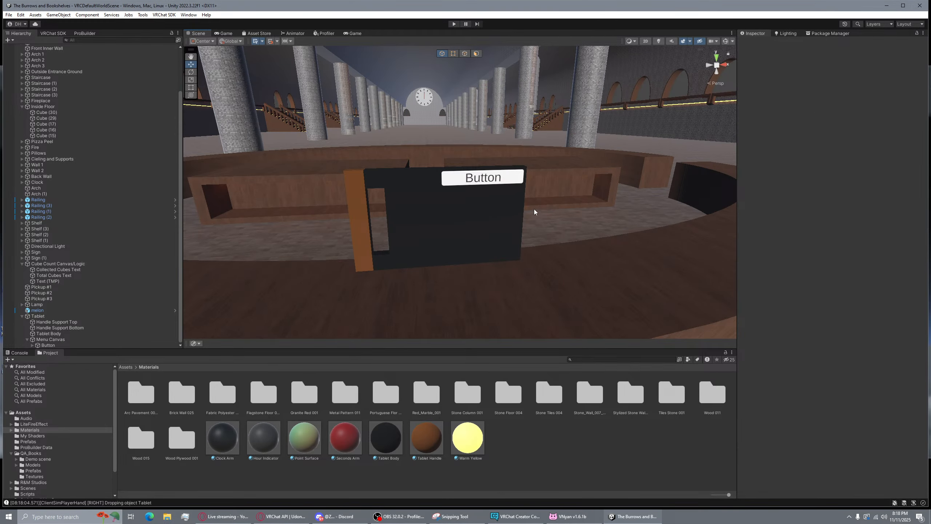
click(487, 238)
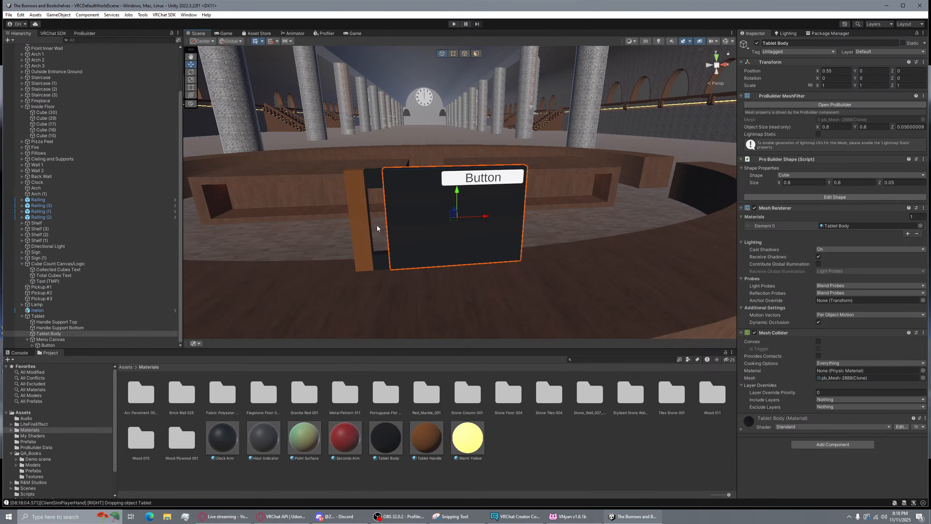
scroll(377, 228, up, 5)
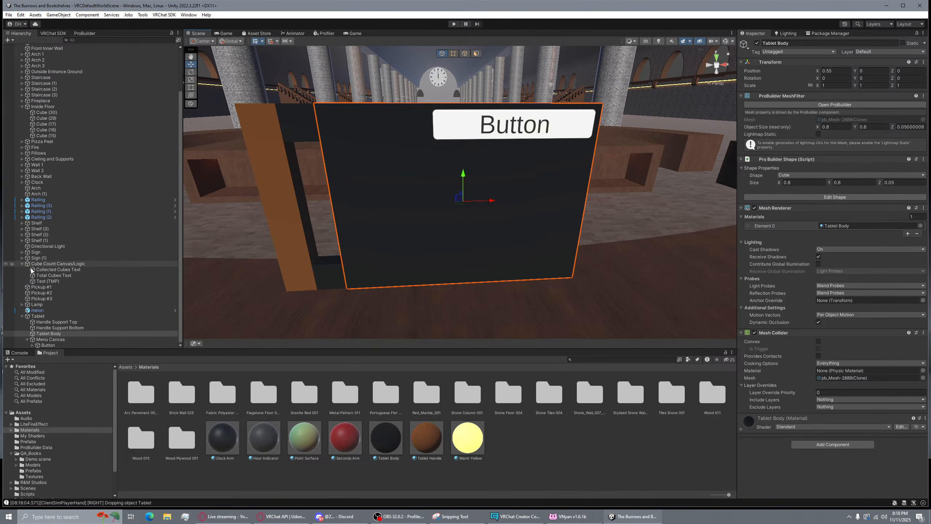
click(50, 339)
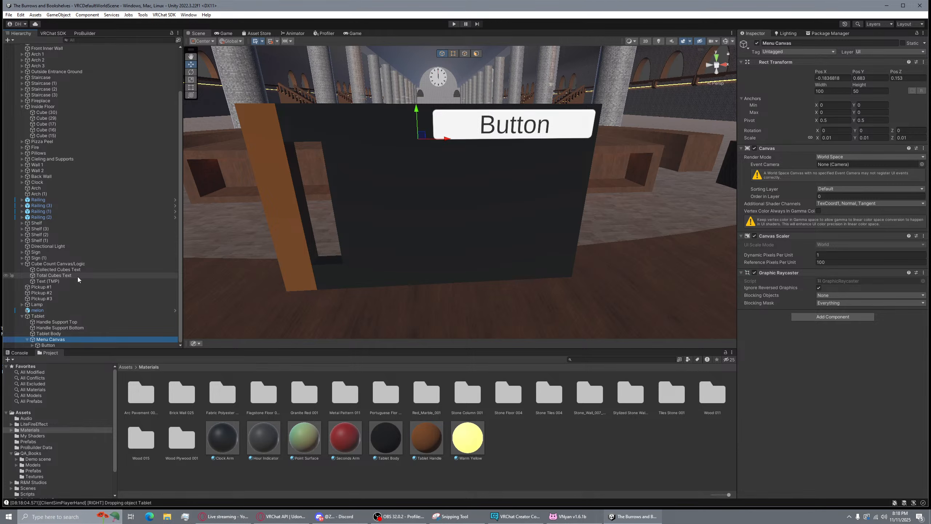
right_drag(458, 140, 609, 127)
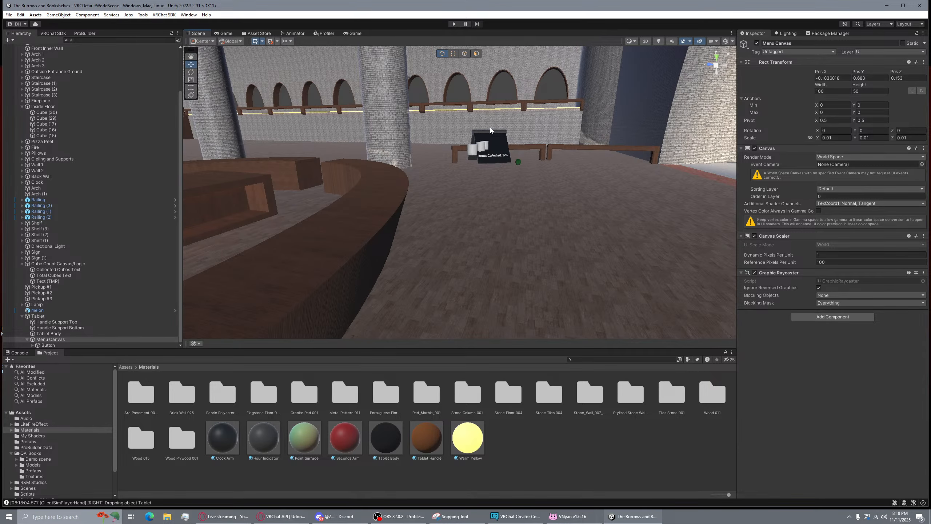
mouse_move(492, 157)
right_down()
mouse_move(470, 137)
mouse_move(394, 195)
mouse_move(569, 184)
mouse_move(501, 165)
right_up()
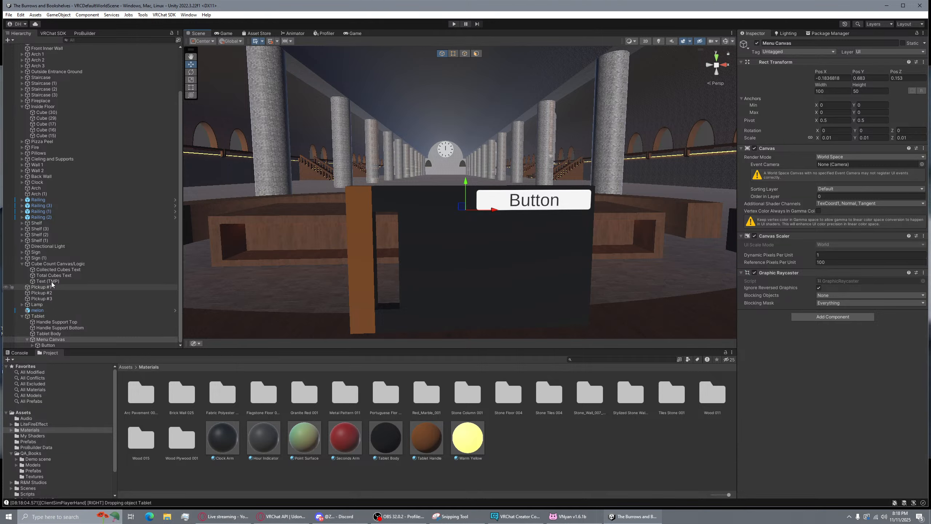
Paste copies of Collected Cubes Text and Total Cubes Text under Menu Canvas
click(51, 271)
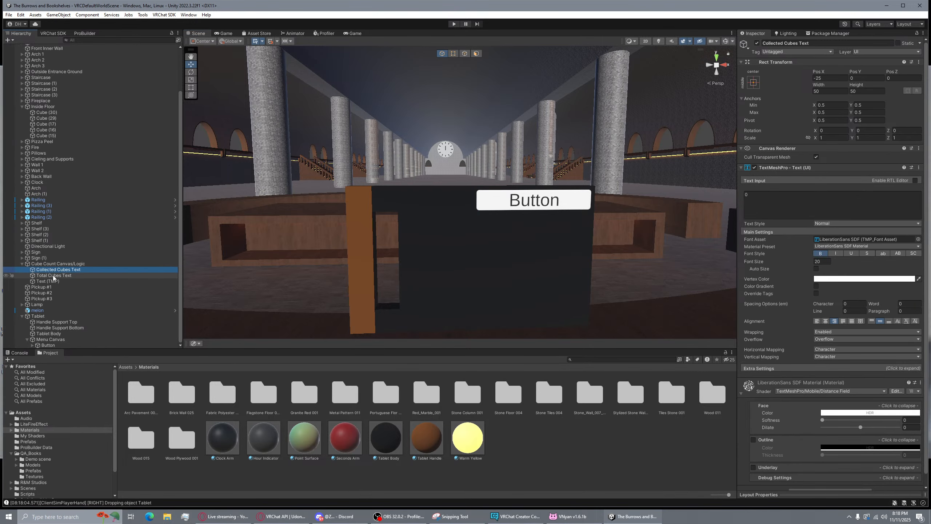
click(53, 275)
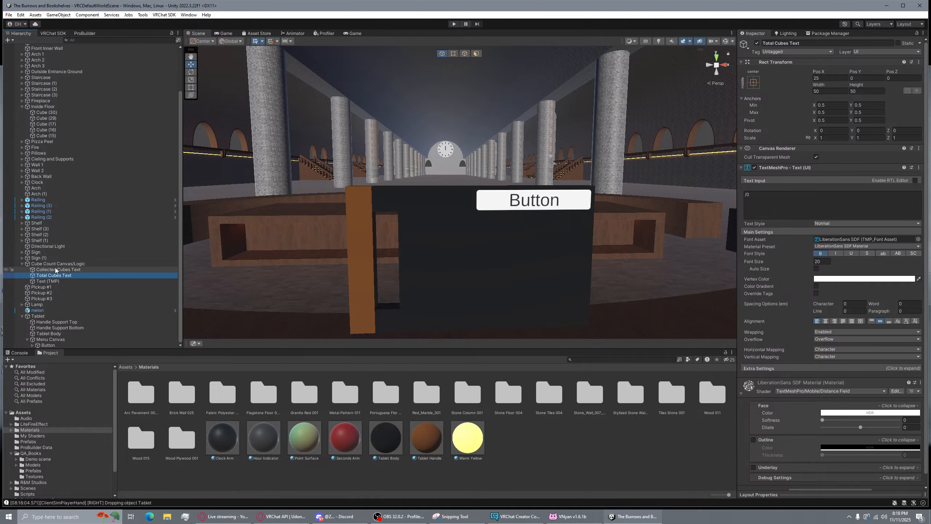
click(55, 268)
shift+click(66, 275)
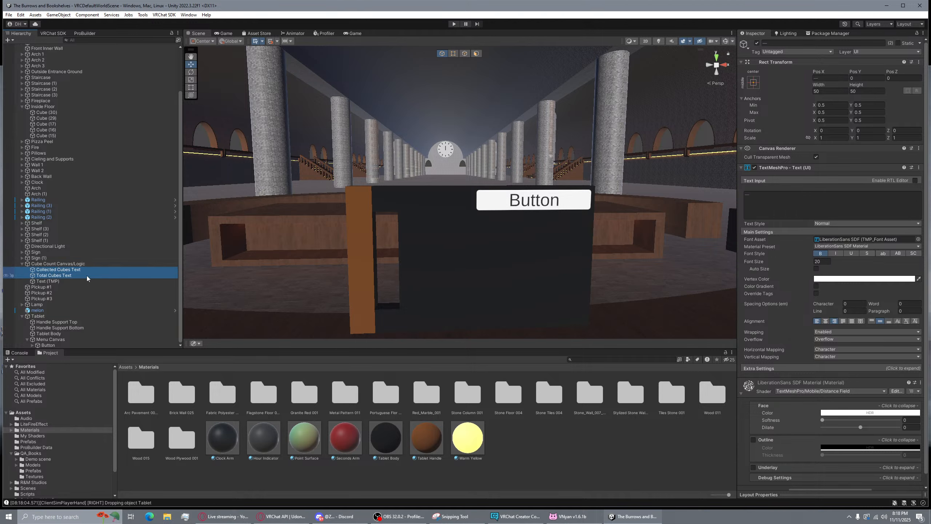
click(59, 340)
key(ctrl+v)
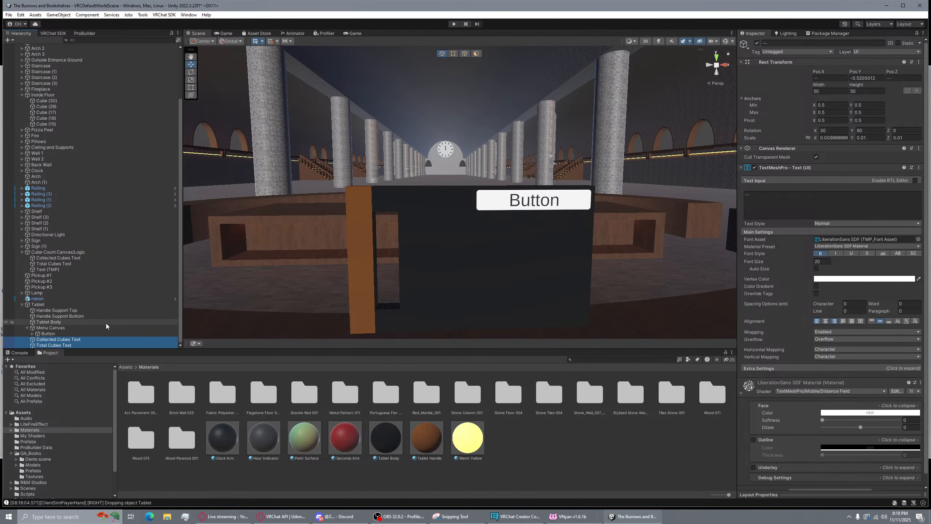
Zero the copied Collected Cubes Text's rotation and X/Z position
right_drag(499, 224, 561, 227)
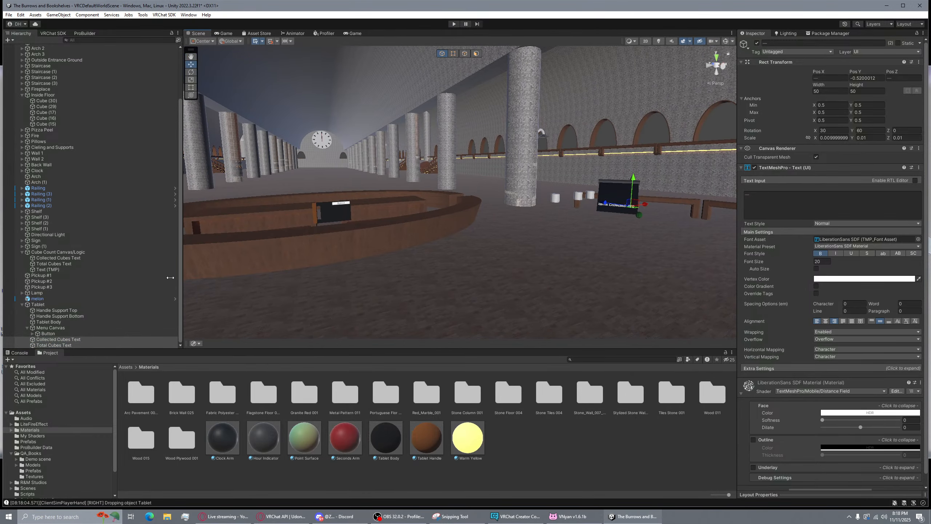
click(70, 339)
click(55, 345)
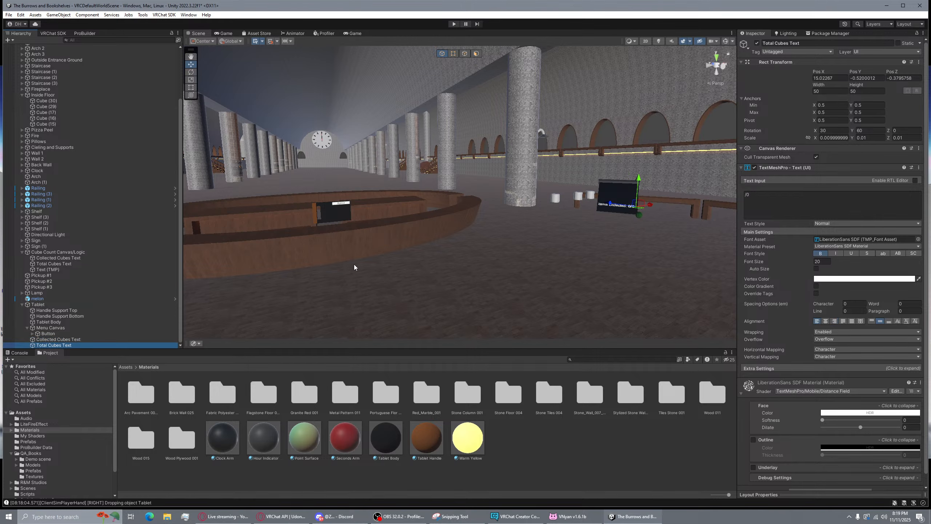
right_drag(354, 266, 448, 230)
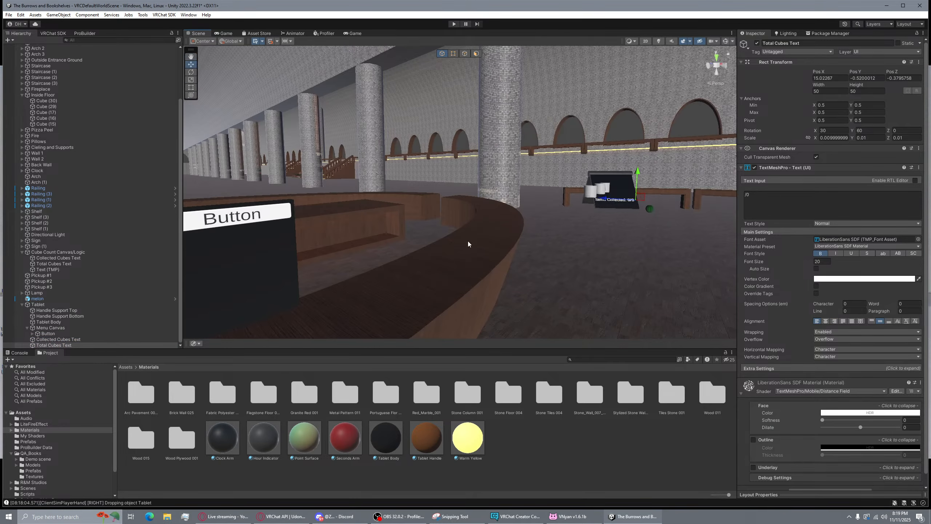
click(69, 340)
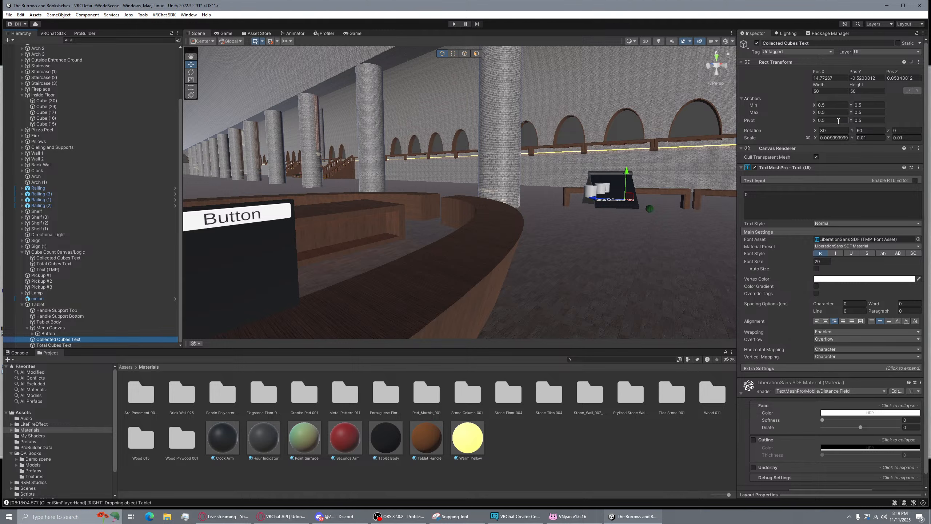
text(0)
click(873, 127)
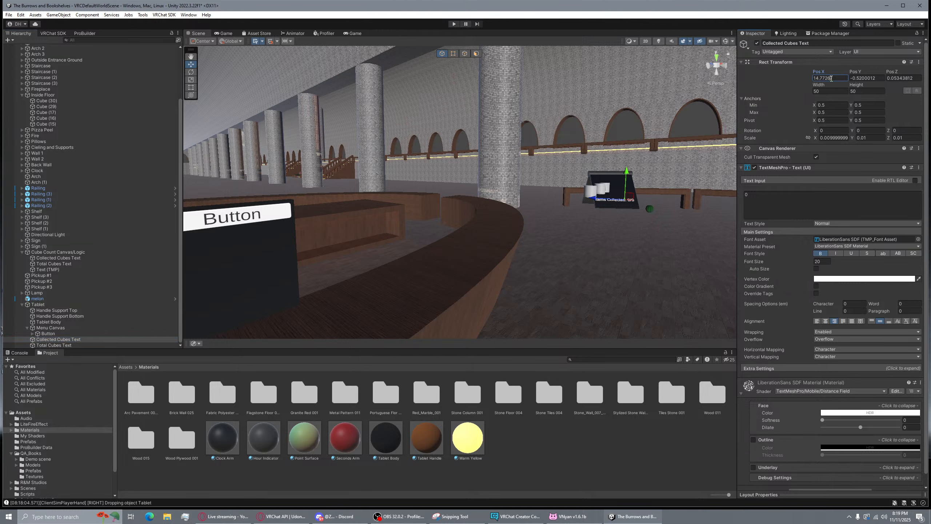
text(0)
Raise the collected text to Y 0.535 on the tablet and scale it to 0.01
right_drag(614, 141, 509, 152)
scroll(510, 152, down, 1)
scroll(504, 198, up, 2)
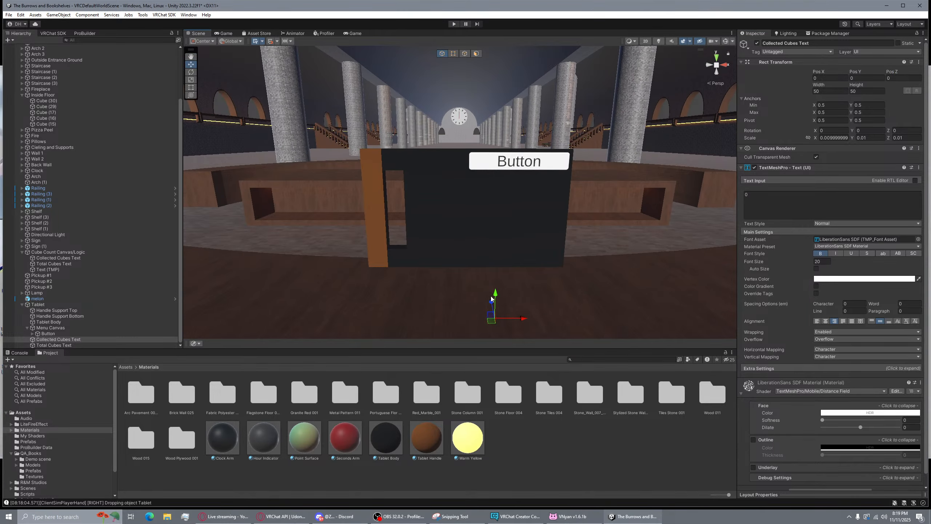
drag(495, 296, 505, 183)
right_drag(531, 223, 611, 218)
key(d)
key(a)
key(d)
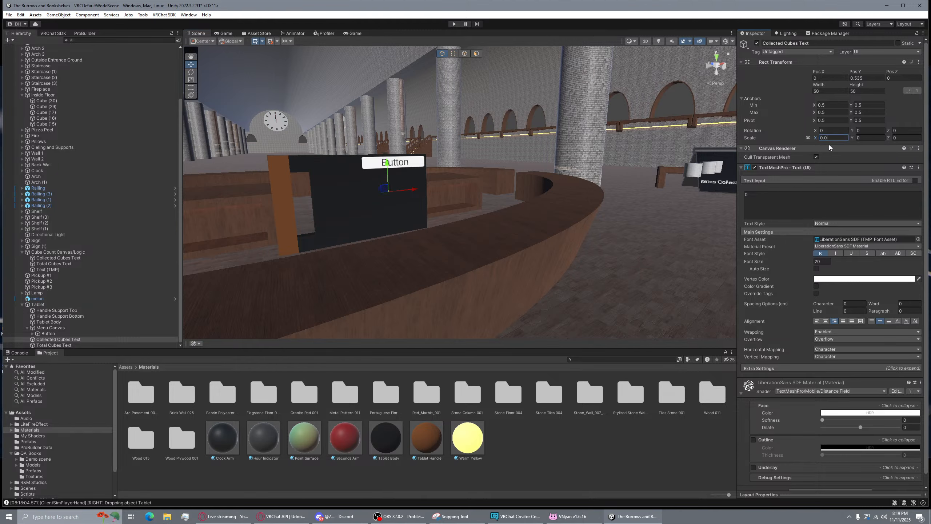
text(0.01)
key(Return)
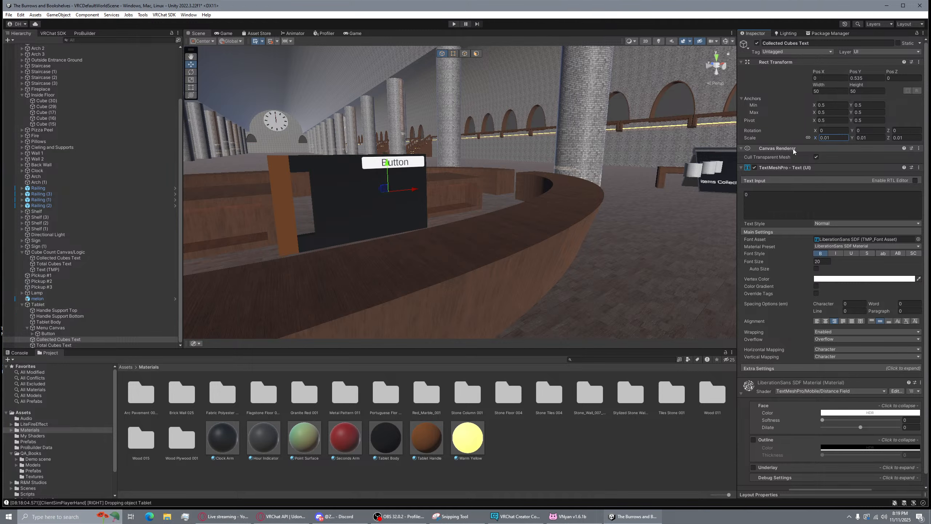
Delete the two copied texts from the tablet and select the Menu Canvas
shift+click(106, 344)
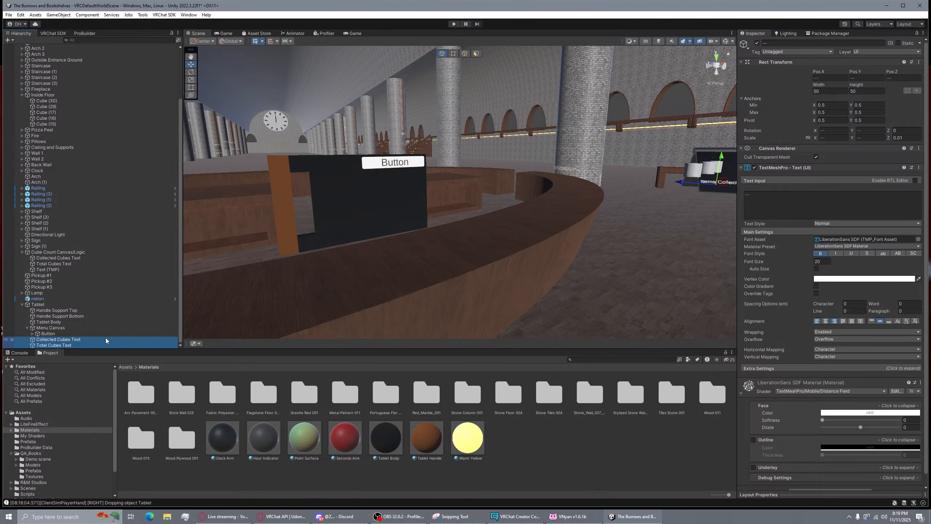
key(Delete)
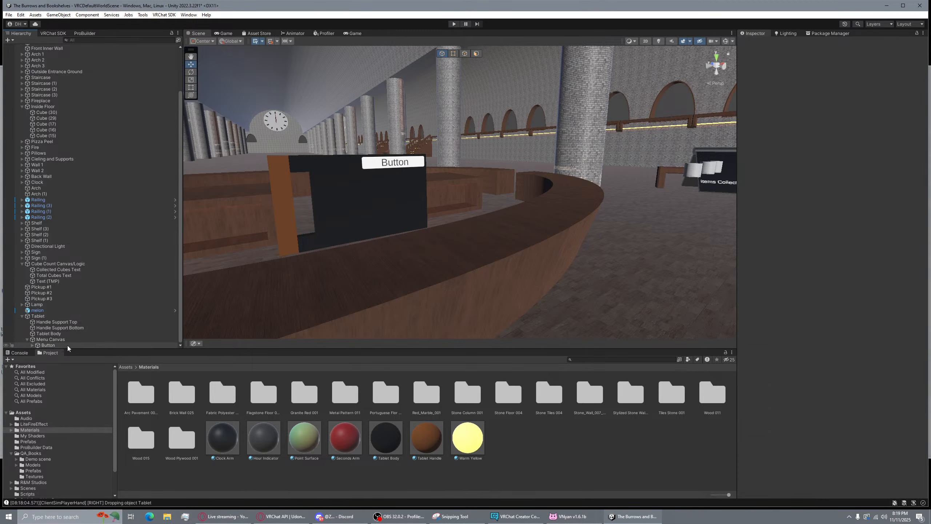
click(50, 339)
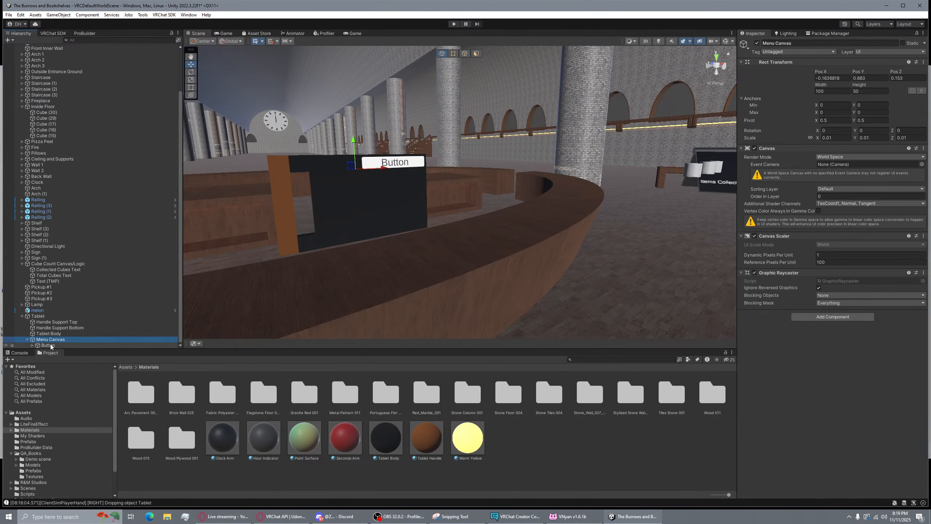
click(53, 345)
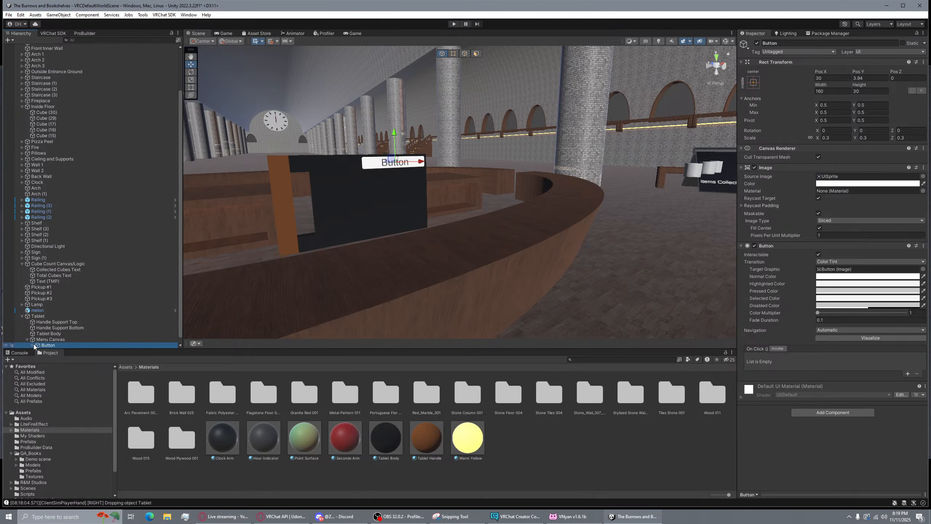
click(49, 339)
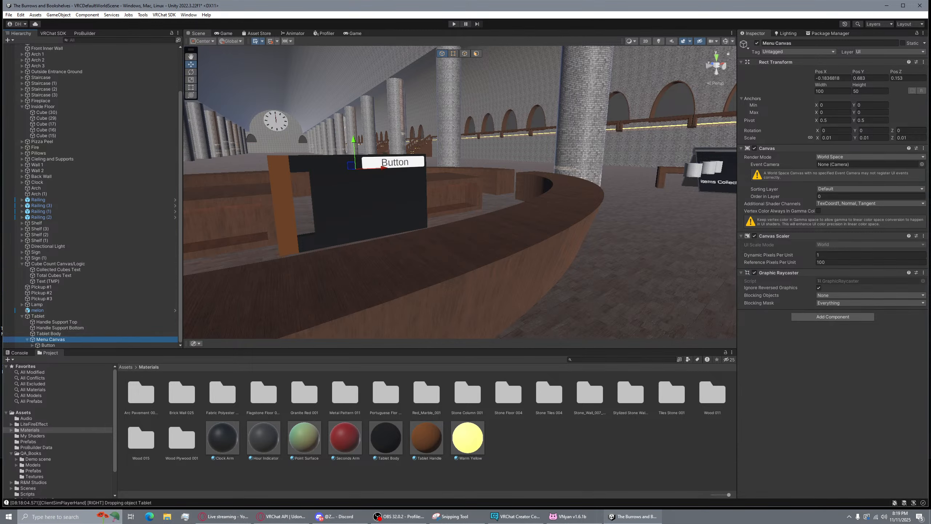
Add a Text - TextMeshPro object reading 'New Text' to the Menu Canvas
click(8, 40)
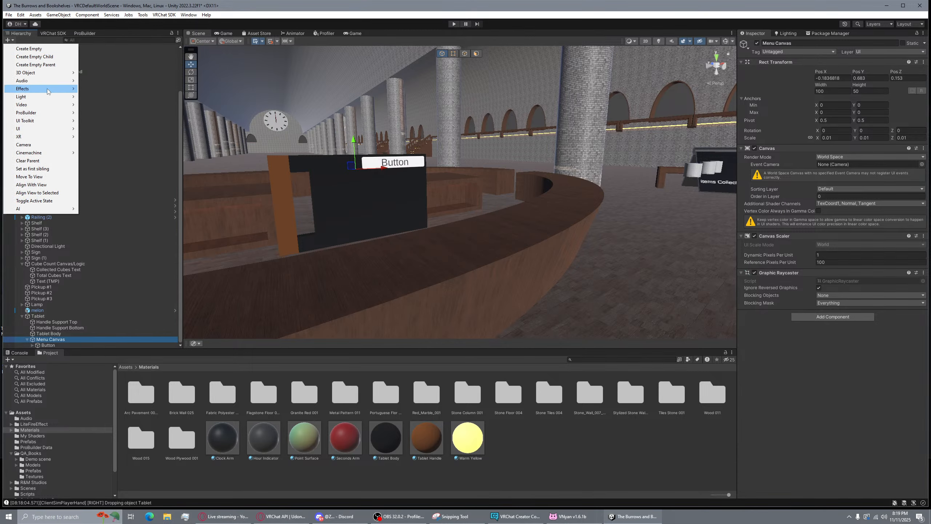
mouse_move(44, 131)
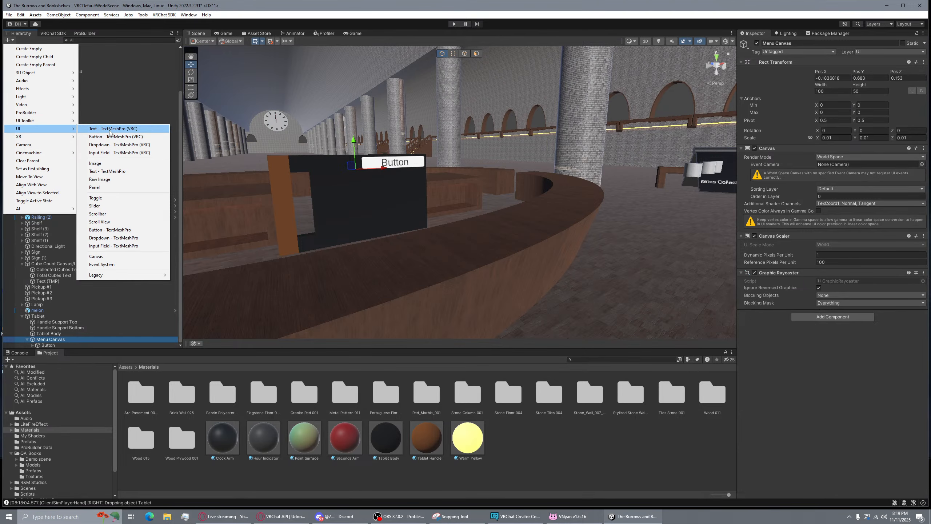
click(117, 131)
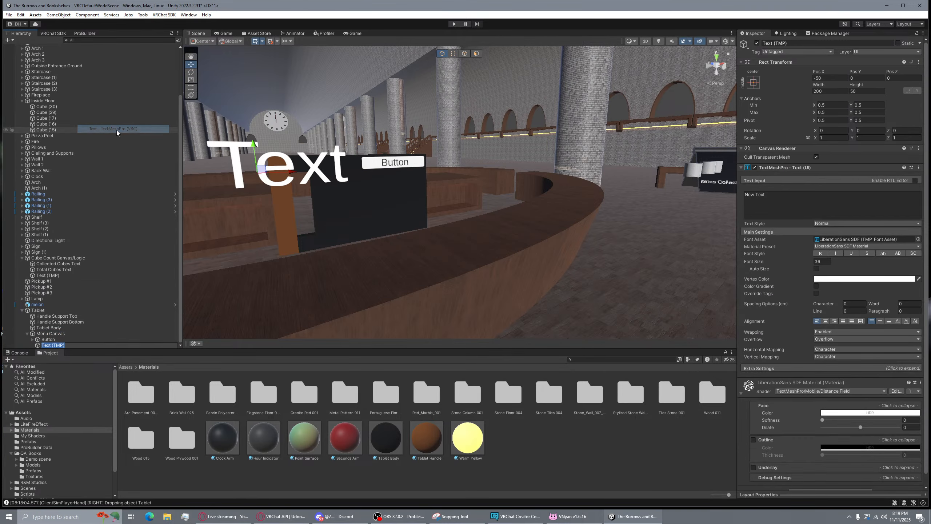
Move the New Text down and to the right, below the Button
right_drag(503, 168, 428, 165)
key(w)
key(s)
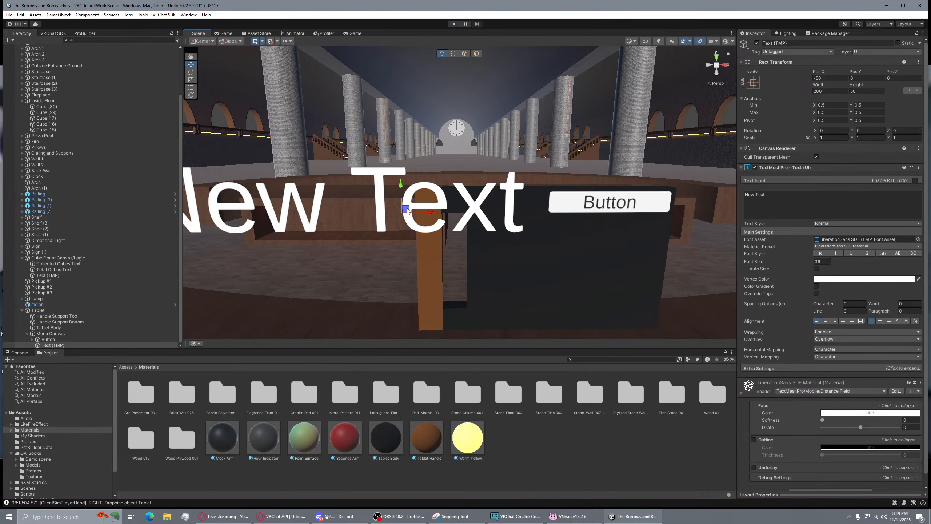
drag(408, 212, 619, 267)
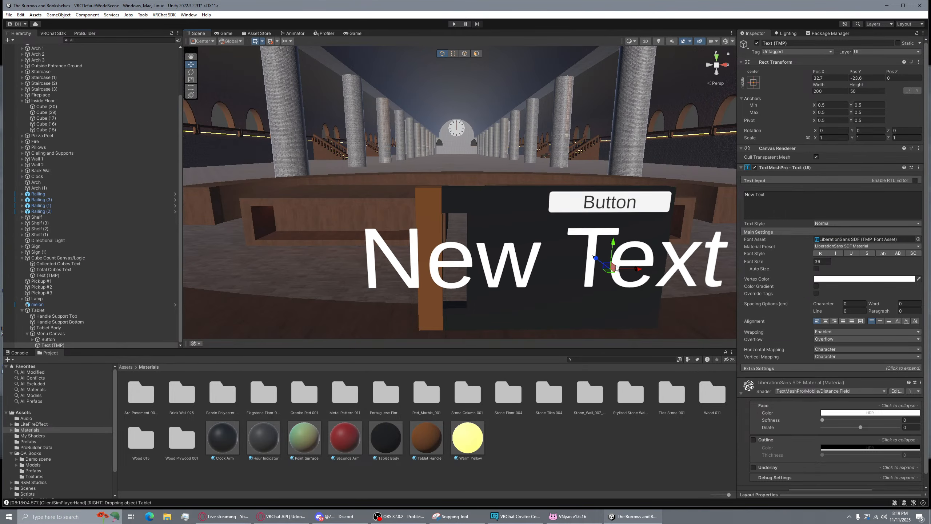
right_drag(620, 267, 731, 266)
key(f)
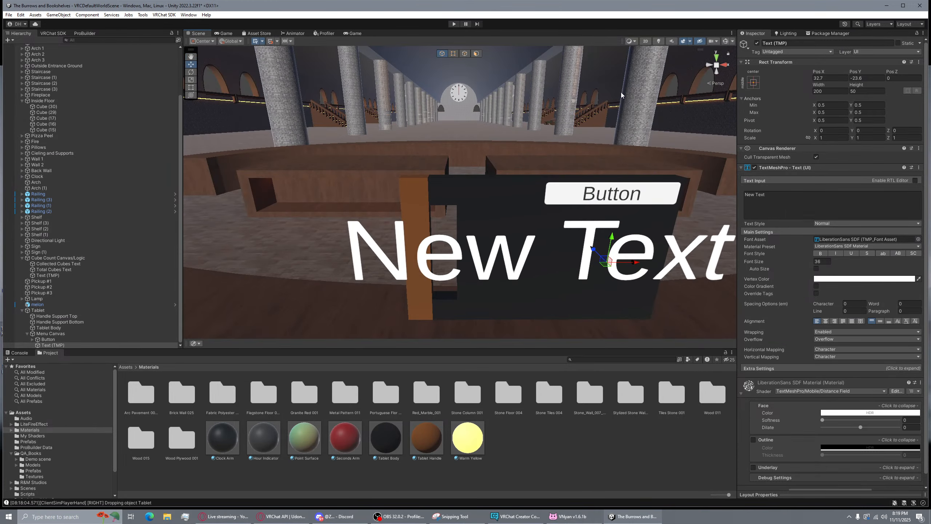
Show canvas outlines and icons, look around the tablet, and select the Menu Canvas
click(726, 42)
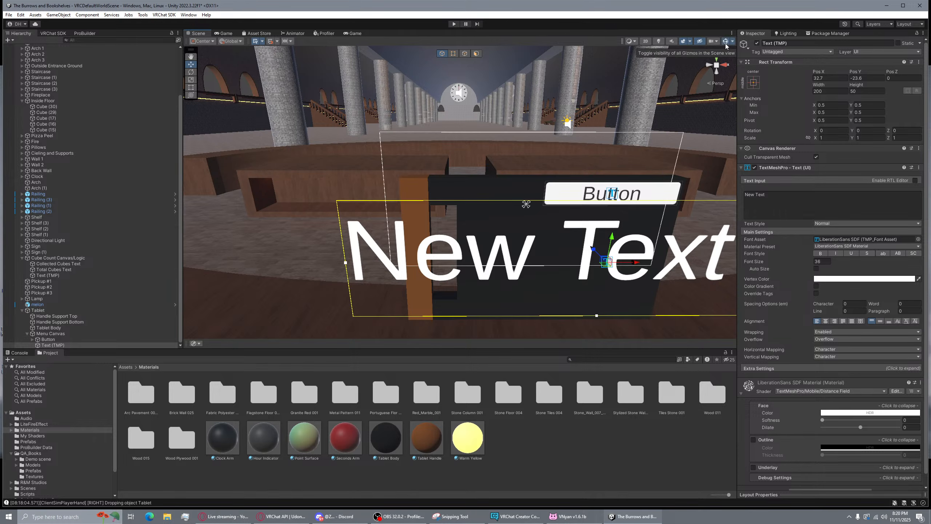
right_drag(561, 110, 610, 124)
key(a)
key(d)
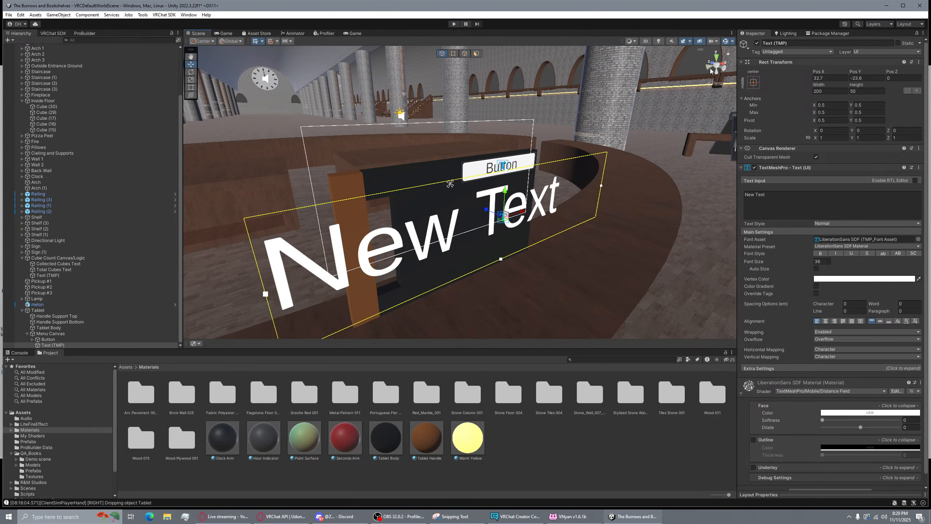
key(d)
right_drag(565, 127, 487, 162)
key(a)
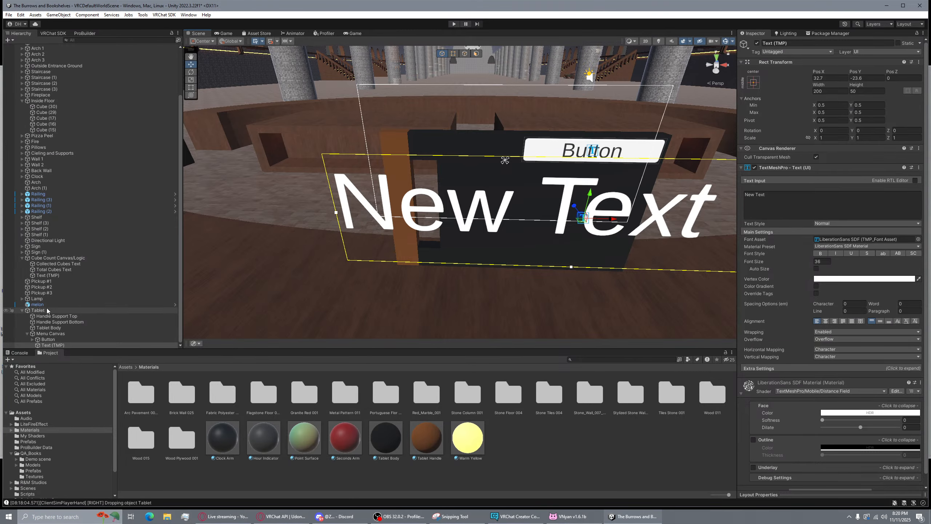
right_drag(375, 201, 491, 185)
key(w)
key(a)
key(w)
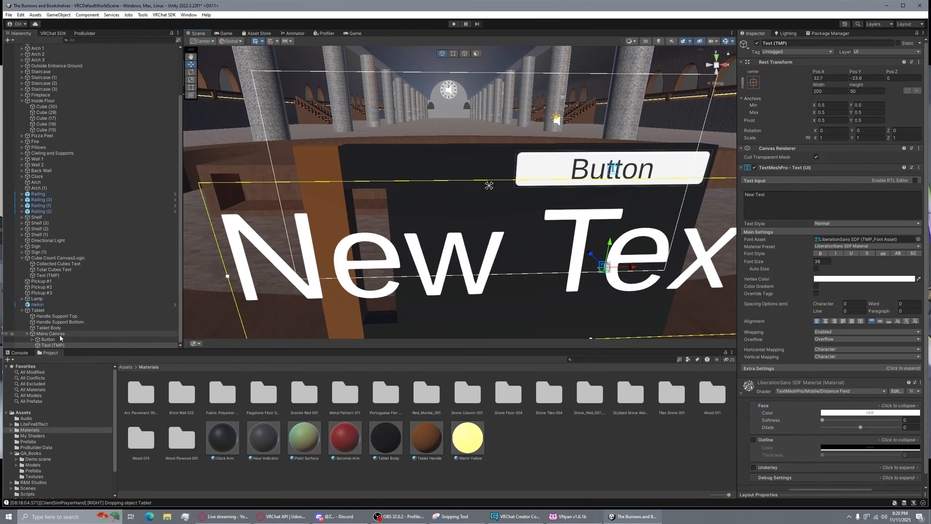
click(240, 299)
Nudge the Menu Canvas slightly lower and set its width to 80
key(f)
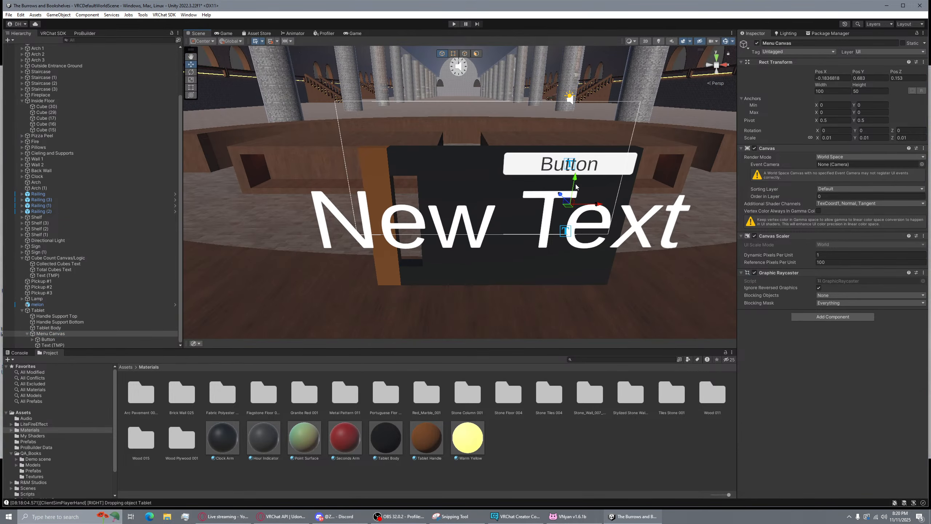
drag(574, 181, 606, 242)
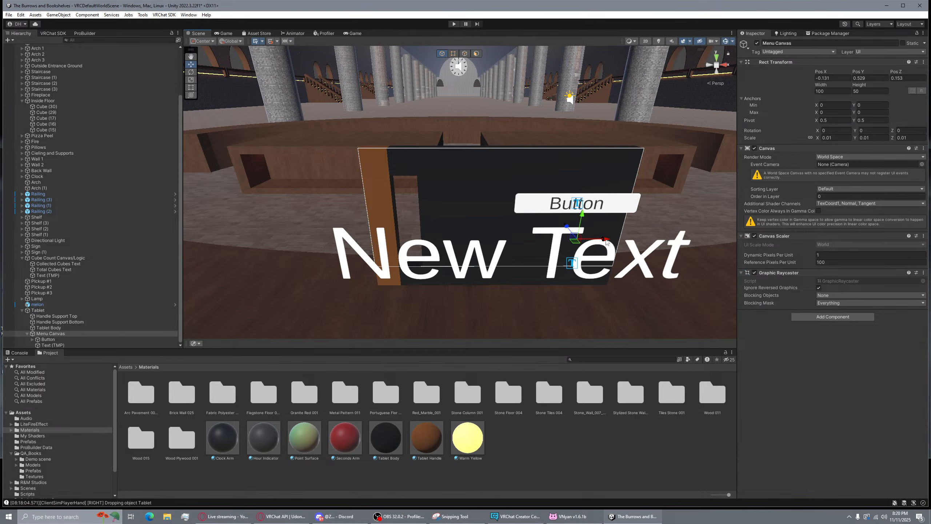
key(w)
right_drag(611, 254, 610, 167)
key(f)
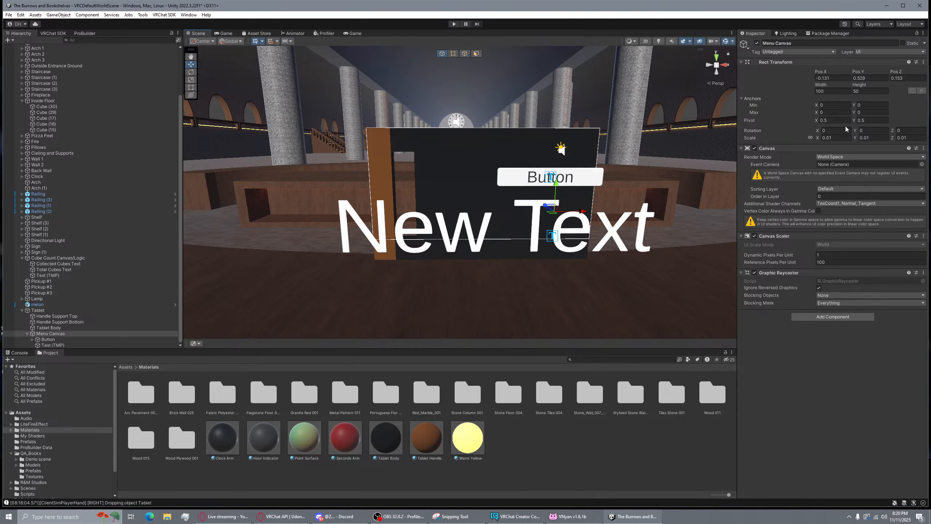
click(843, 91)
text(80)
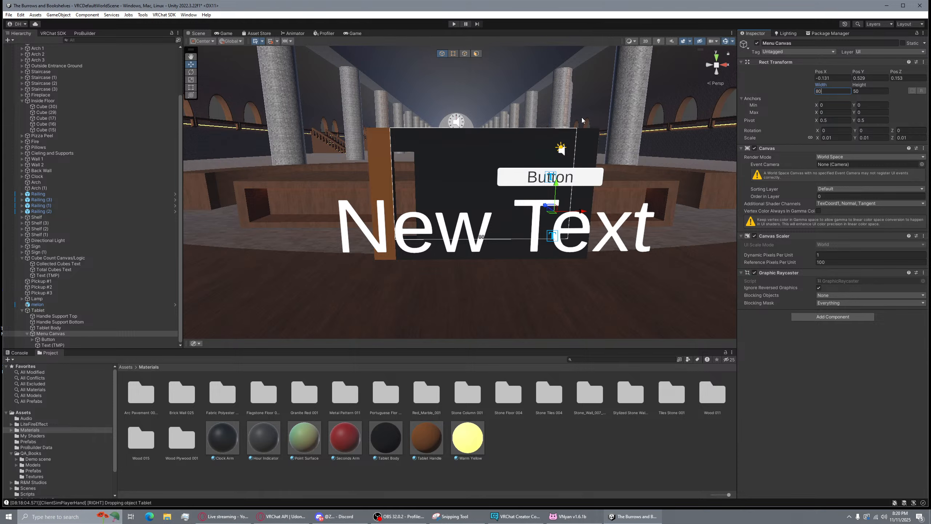
text(vvvvvvvv)
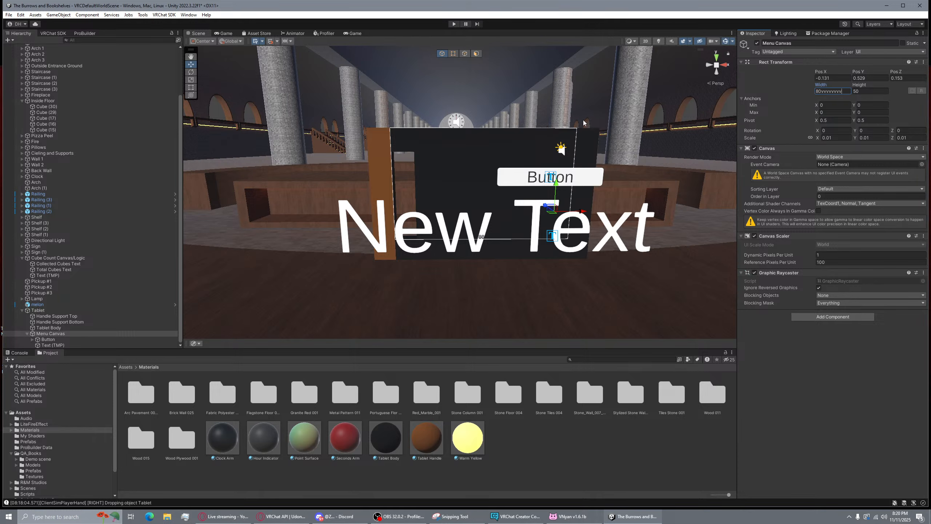
key(BackSpace)
key(BackSpace)
key(BackSpace)
key(BackSpace)
key(BackSpace)
key(BackSpace)
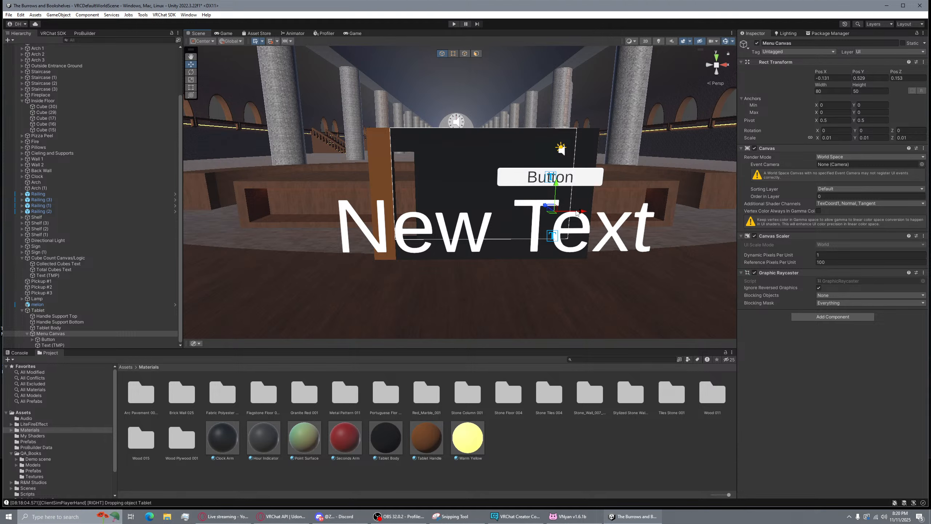
Set the Menu Canvas height to 60 and recentre it over the tablet face
drag(577, 213, 600, 211)
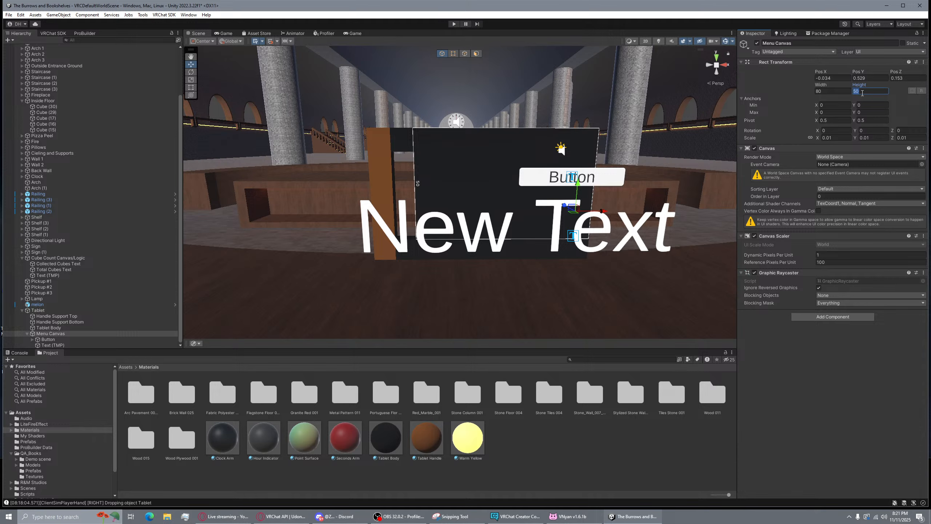
text(70)
key(BackSpace)
key(BackSpace)
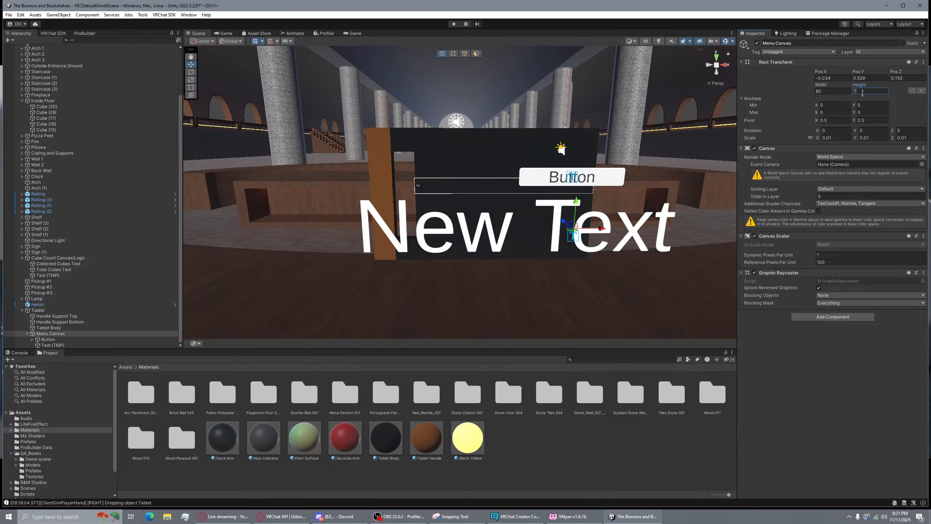
text(60)
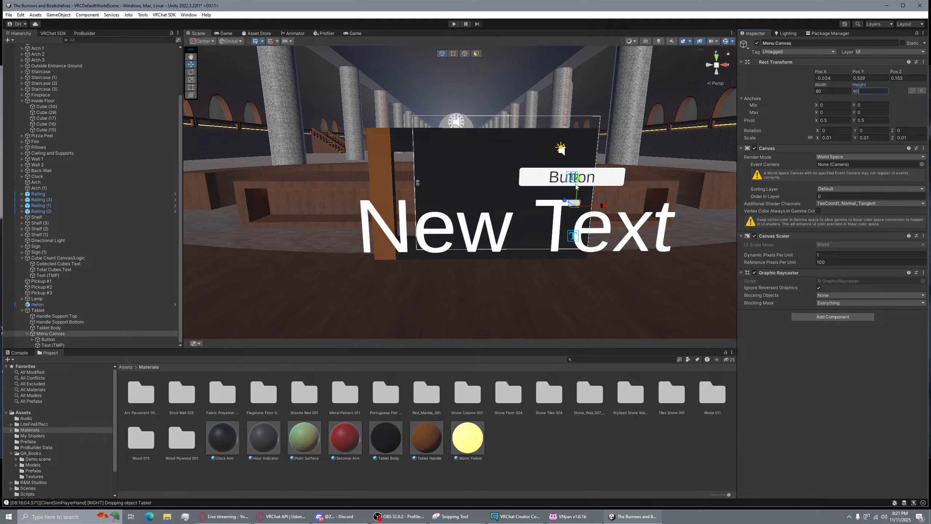
drag(579, 183, 579, 194)
Move the Button to the tablet's top and scale the New Text to 0.2
click(608, 185)
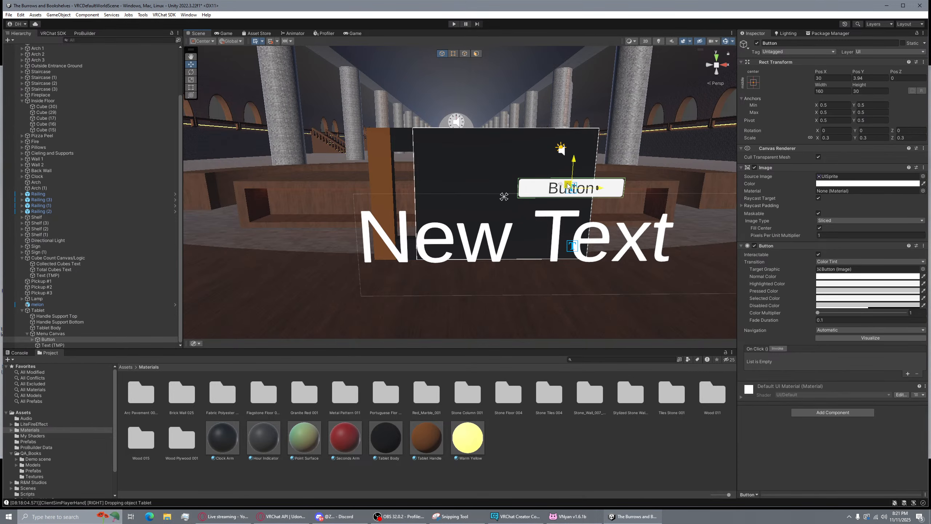
drag(572, 188, 465, 137)
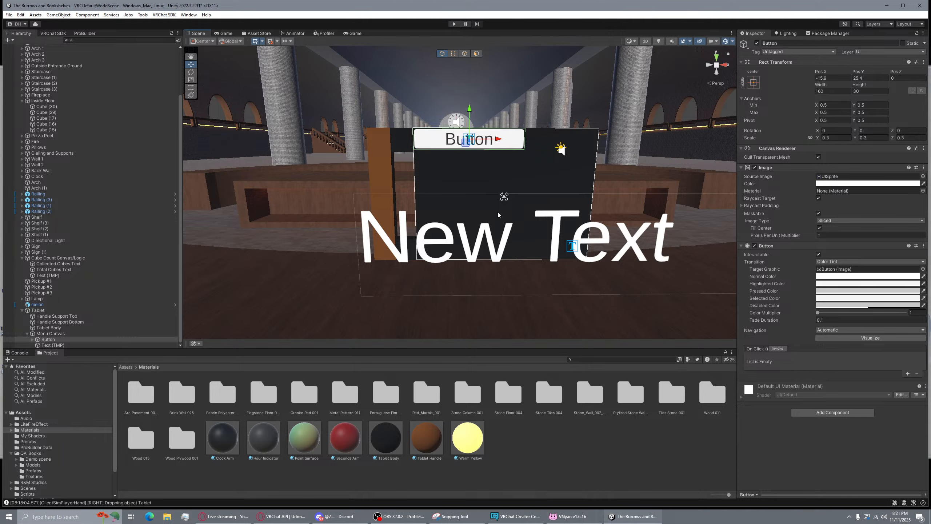
click(569, 244)
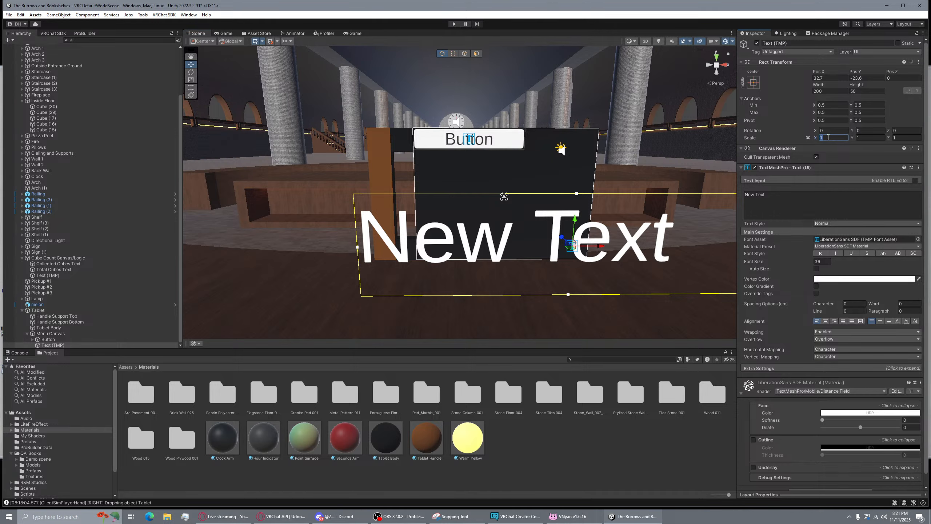
text(0.)
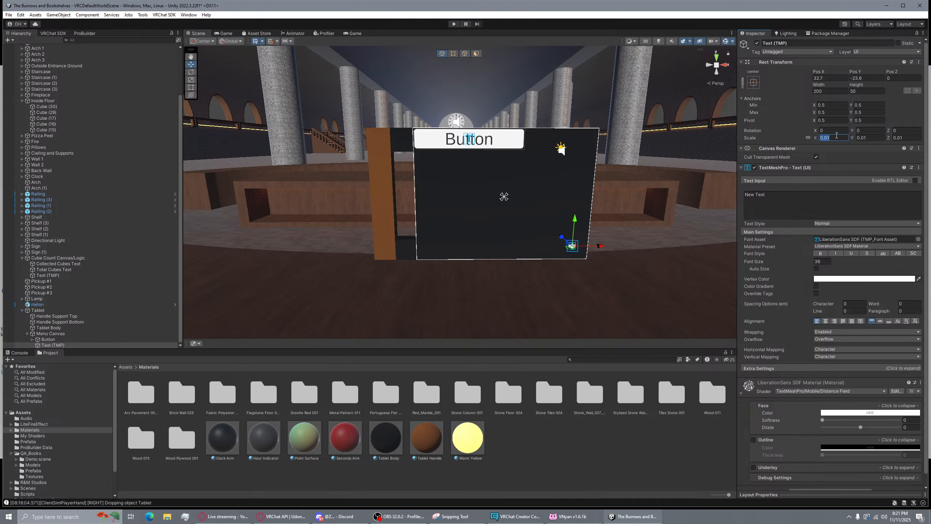
text(0.5)
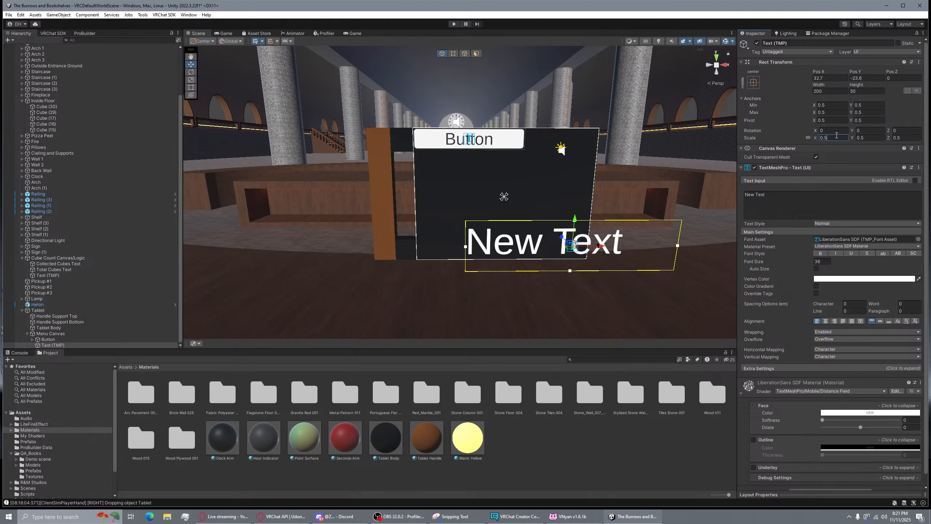
key(BackSpace)
text(2)
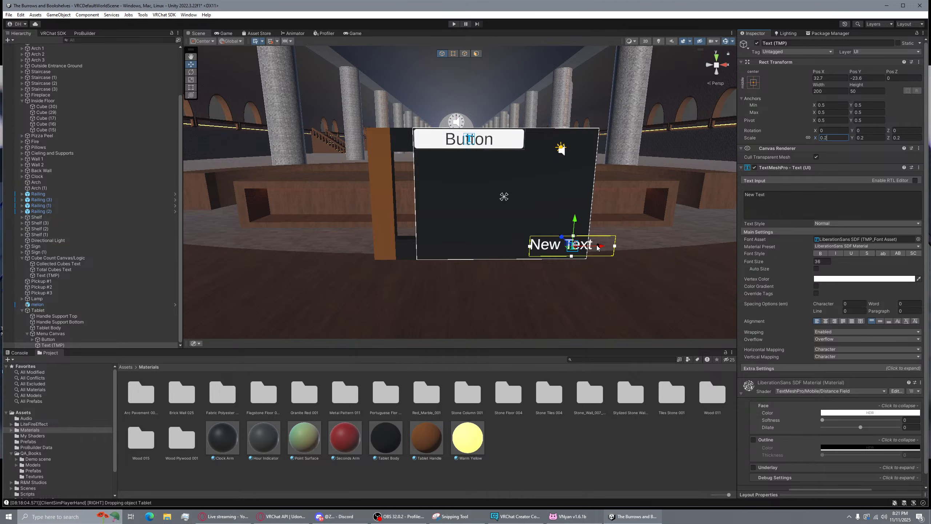
Slide the text to the board's lower left and start retyping it as 'Collectables…'
drag(598, 246, 530, 251)
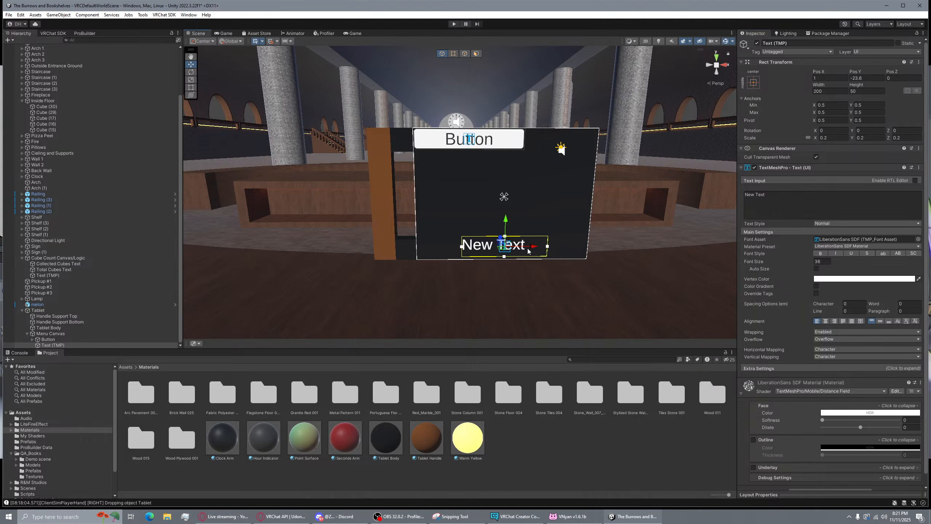
drag(506, 220, 505, 222)
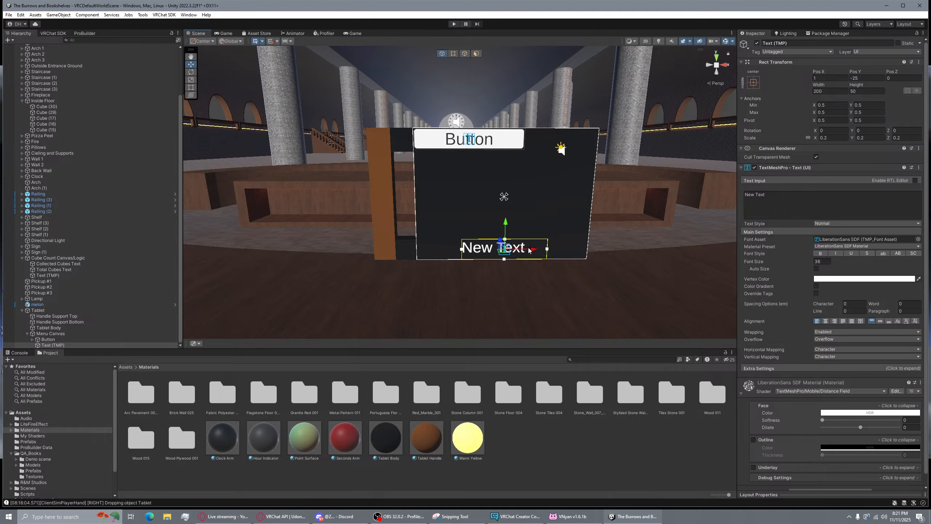
drag(529, 251, 485, 252)
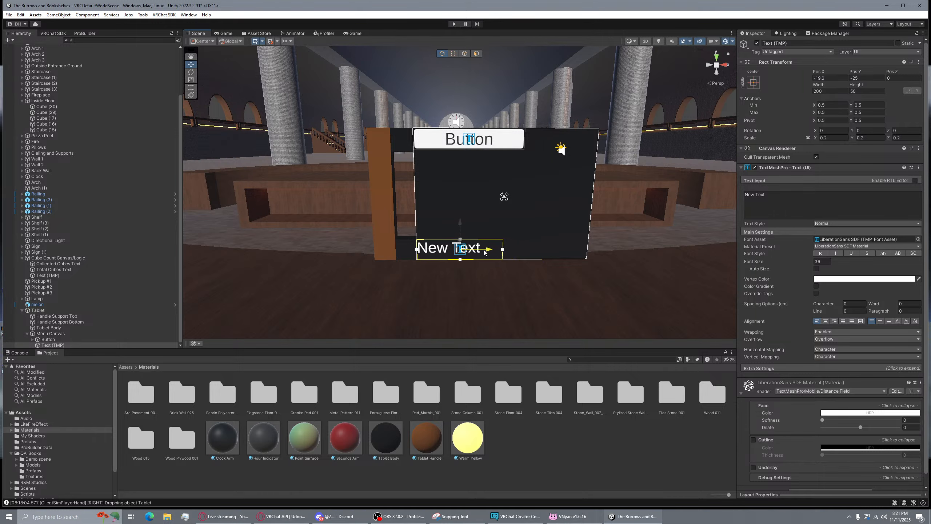
click(775, 194)
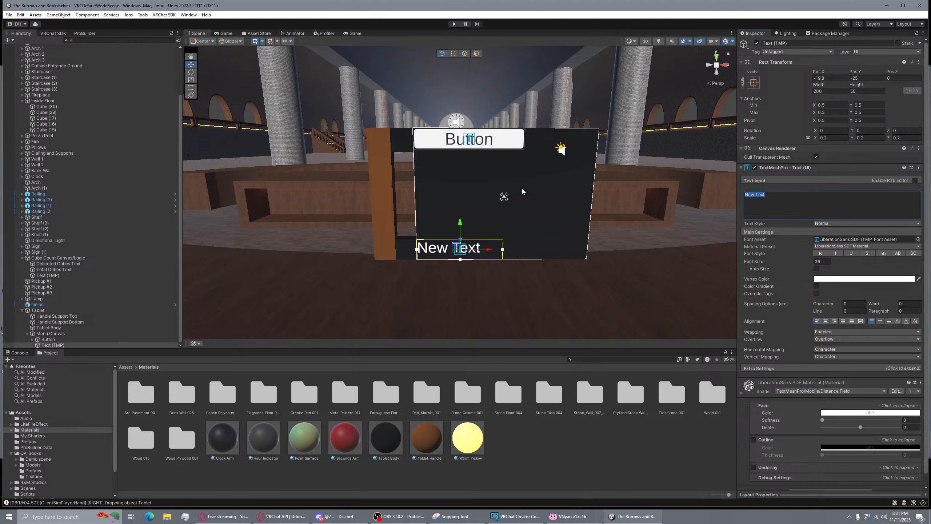
text(Co)
text(ectables)
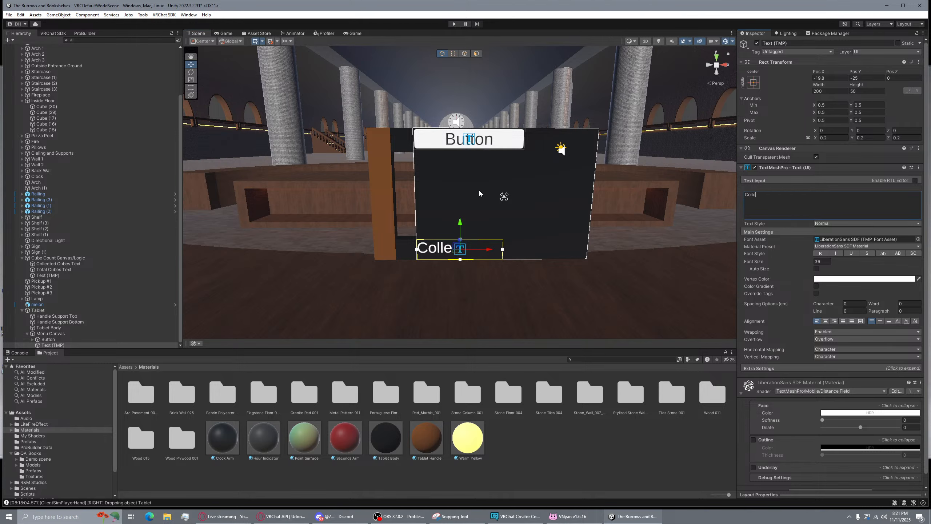
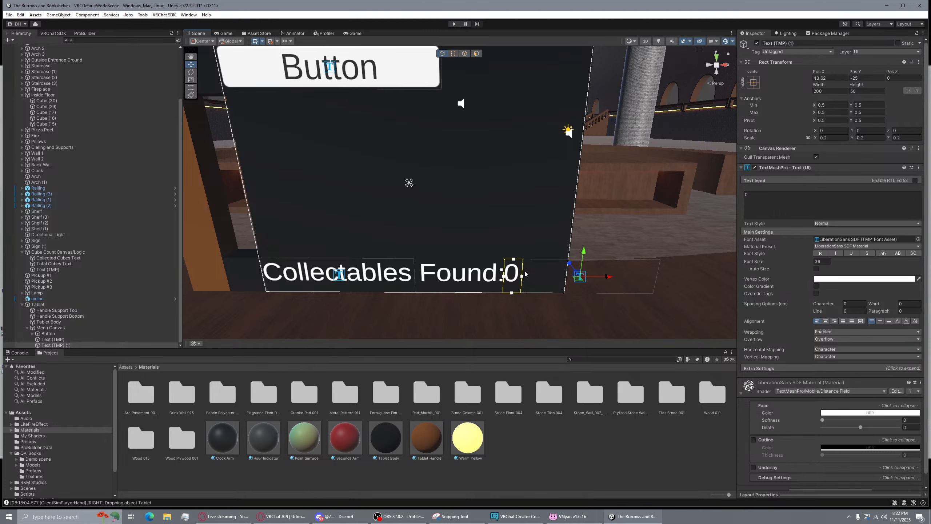
Duplicate the '0' counter text, creating a third label, Text (TMP) (2)
key(ctrl+d)
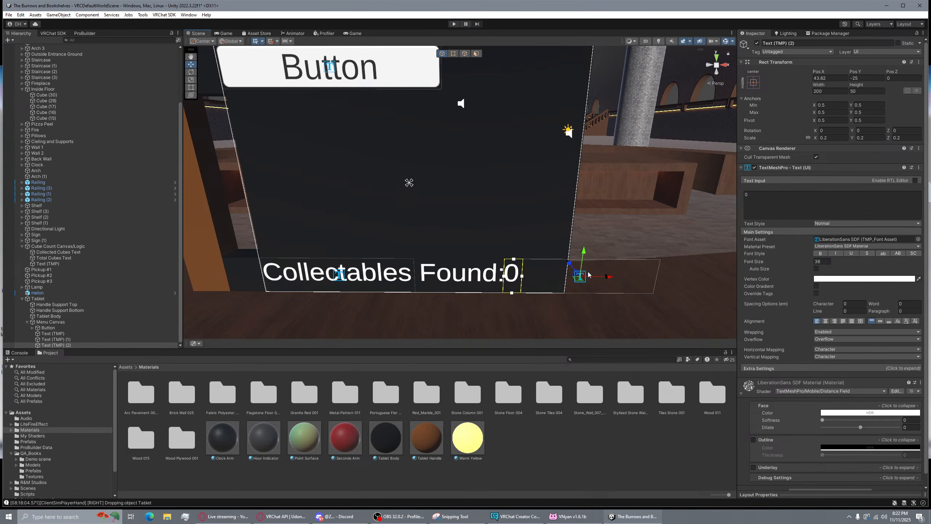
Move the copy right, change its text to '/0' and adjust its box width
mouse_move(605, 277)
mouse_down()
mouse_move(649, 279)
mouse_move(612, 279)
mouse_move(623, 279)
mouse_up()
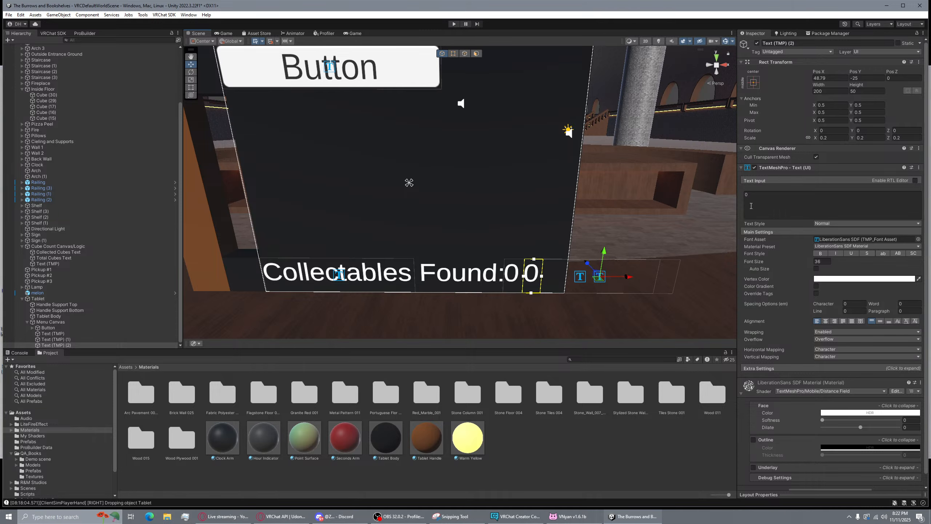
click(753, 198)
text(/)
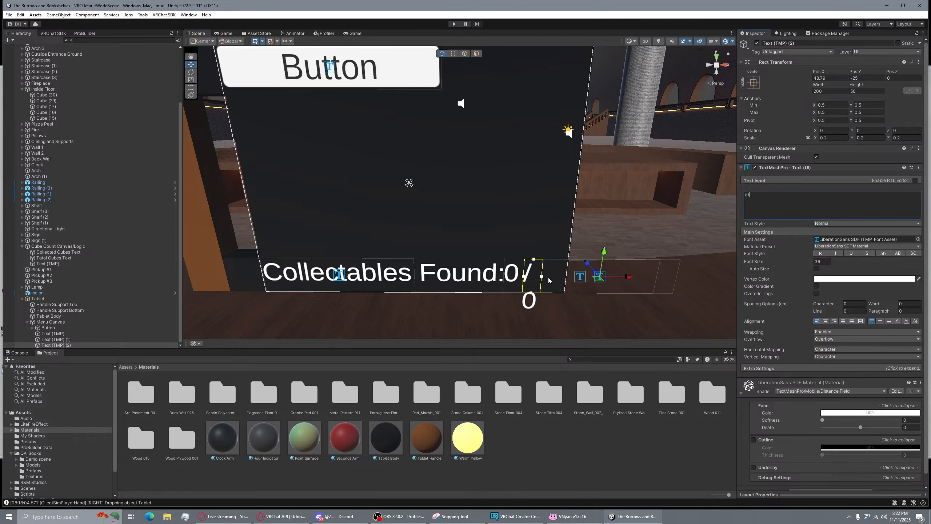
drag(542, 276, 554, 276)
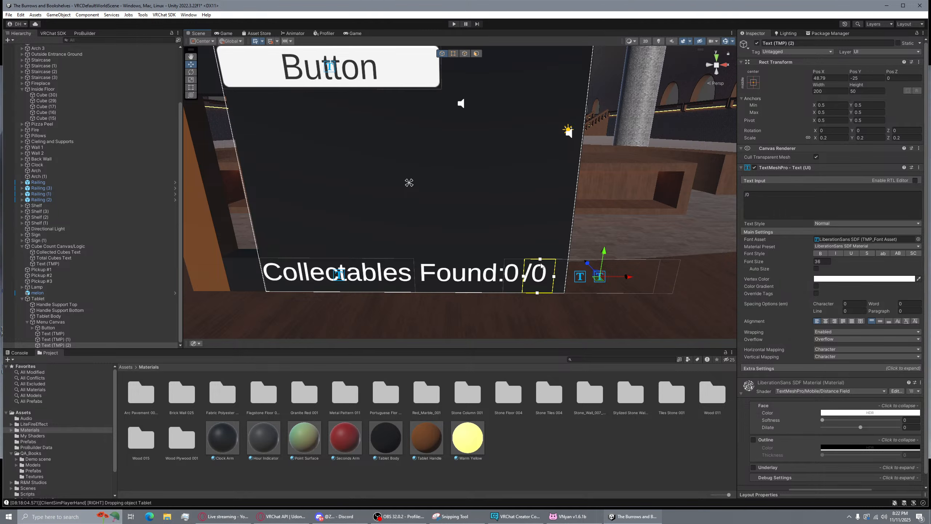
click(553, 261)
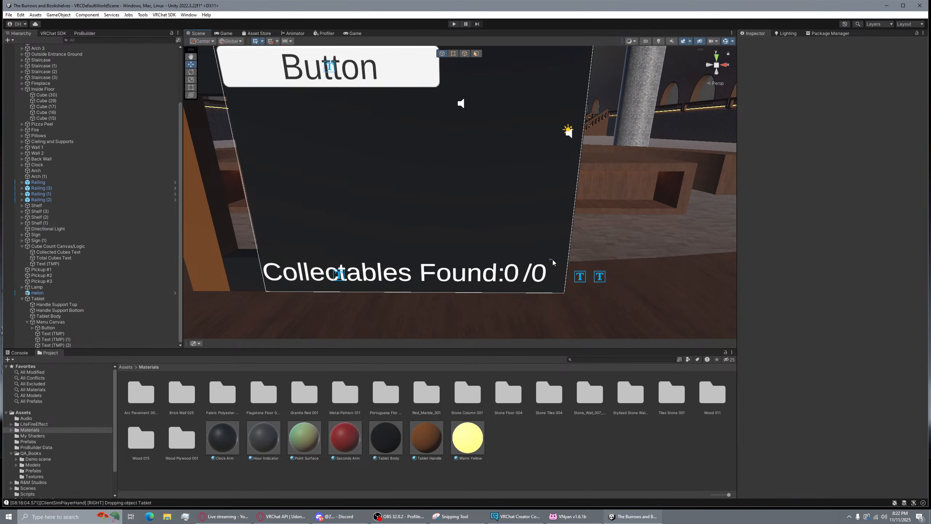
click(547, 272)
drag(617, 277, 635, 280)
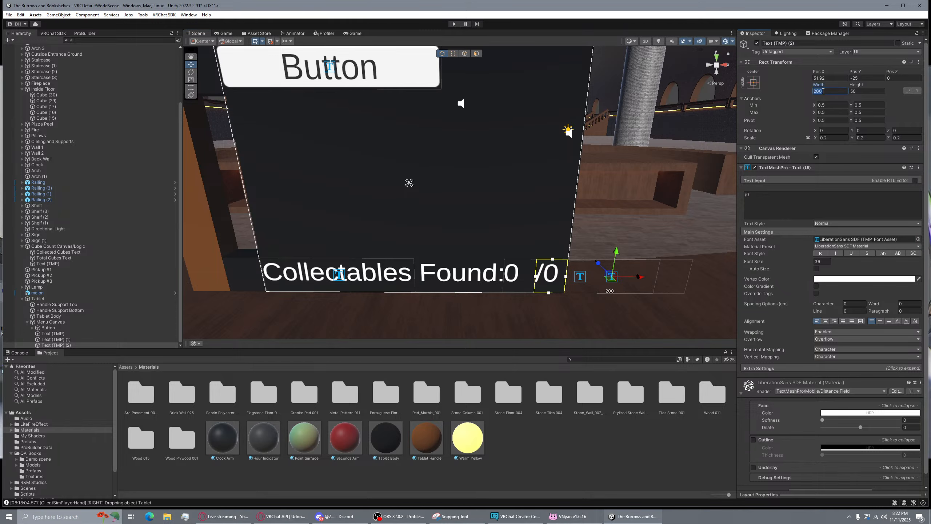
text(50)
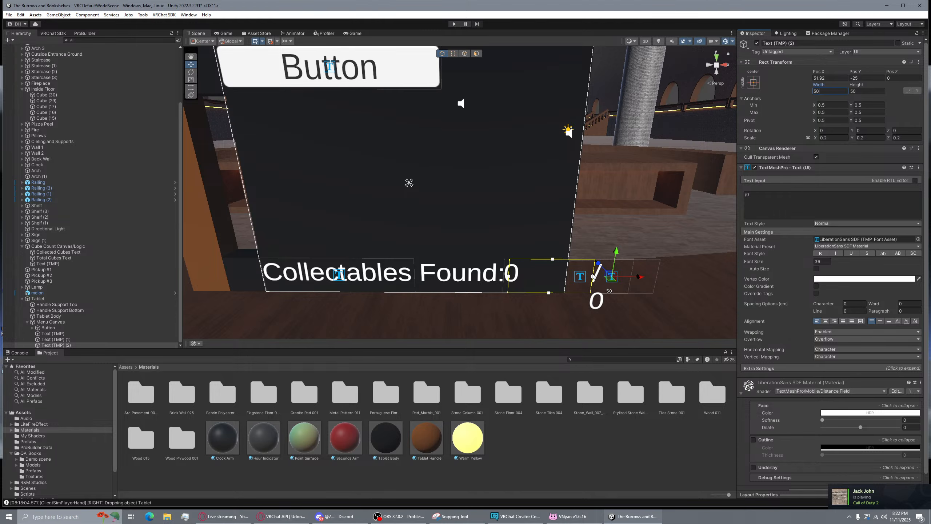
drag(594, 278, 561, 272)
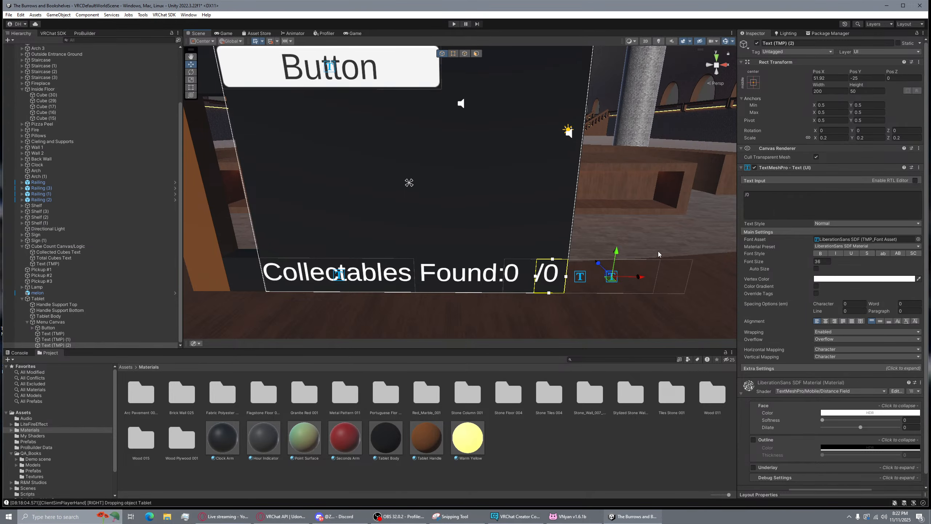
Line up the 0 counter and '/0' text so the tablet reads 'Collectables Found: 0/0'
right_drag(654, 223, 693, 204)
key(s)
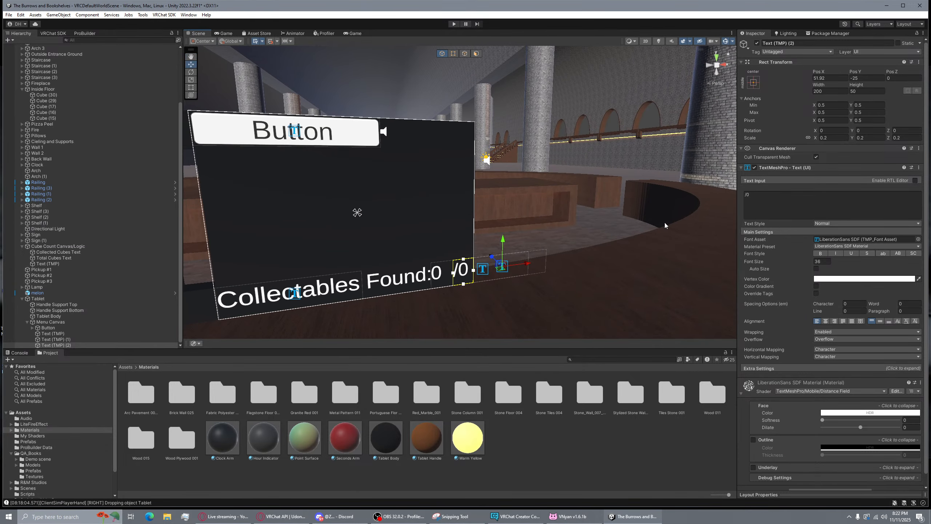
click(490, 272)
drag(490, 268, 500, 268)
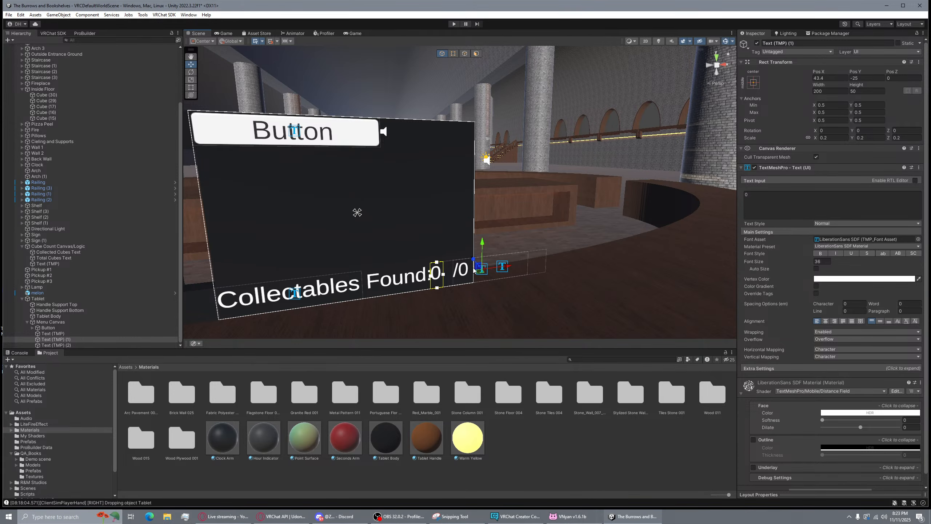
click(57, 334)
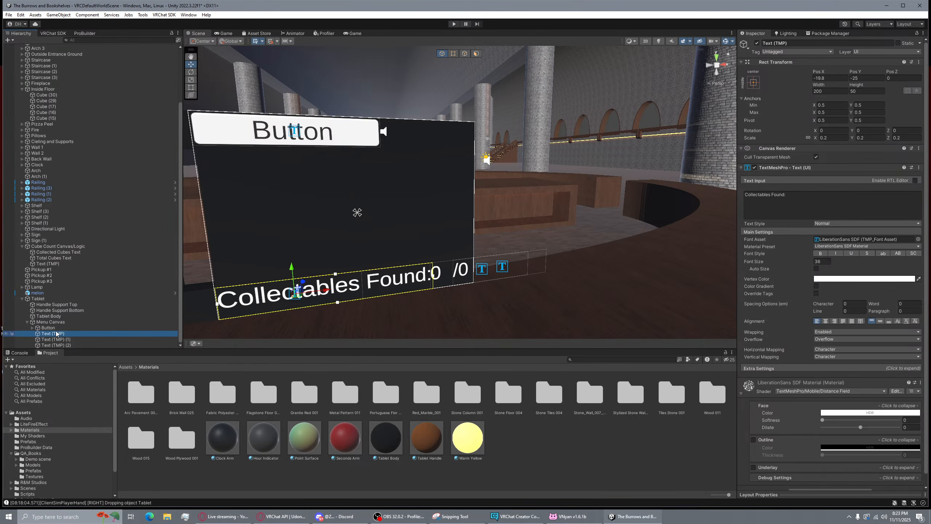
click(76, 345)
double_click(76, 345)
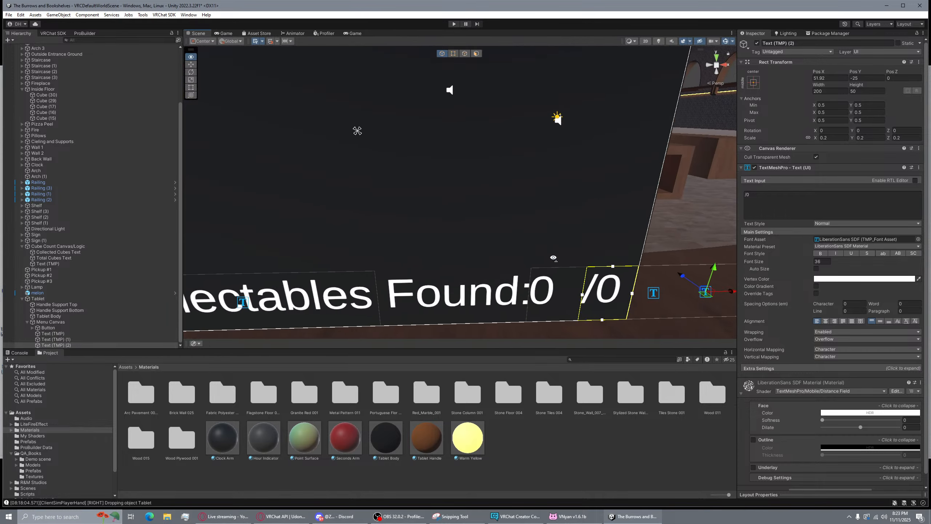
click(60, 334)
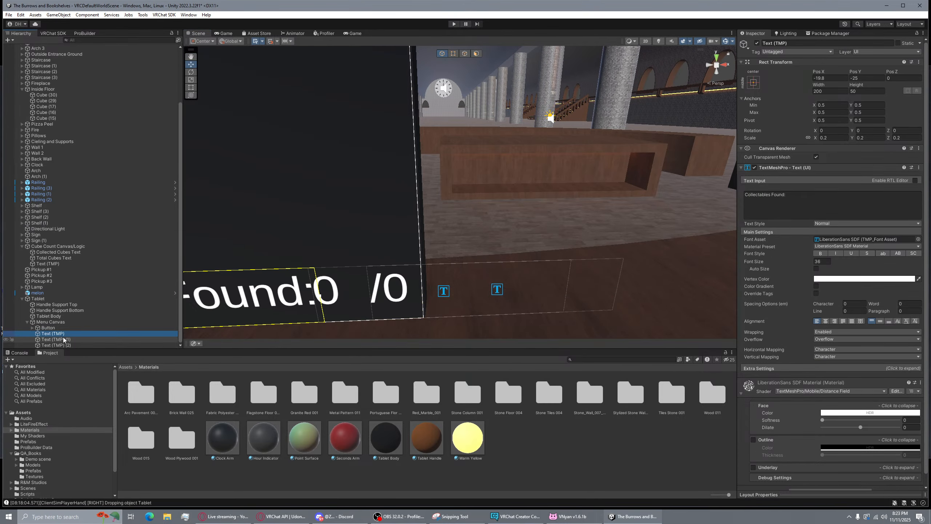
click(59, 339)
drag(471, 293, 484, 292)
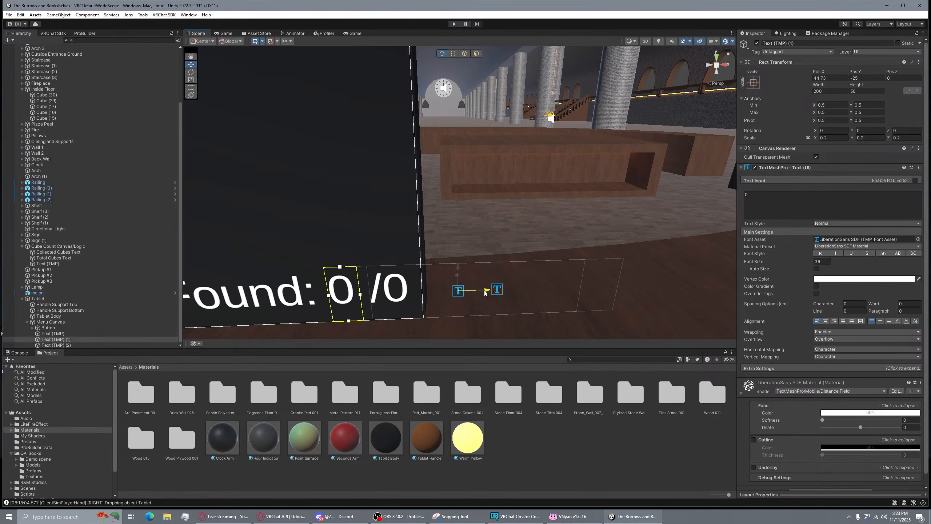
click(404, 271)
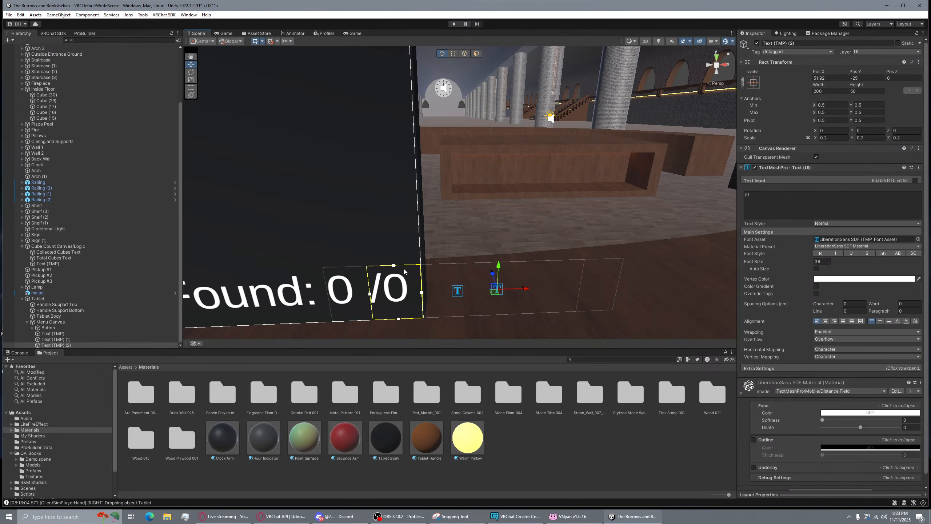
drag(512, 291, 504, 293)
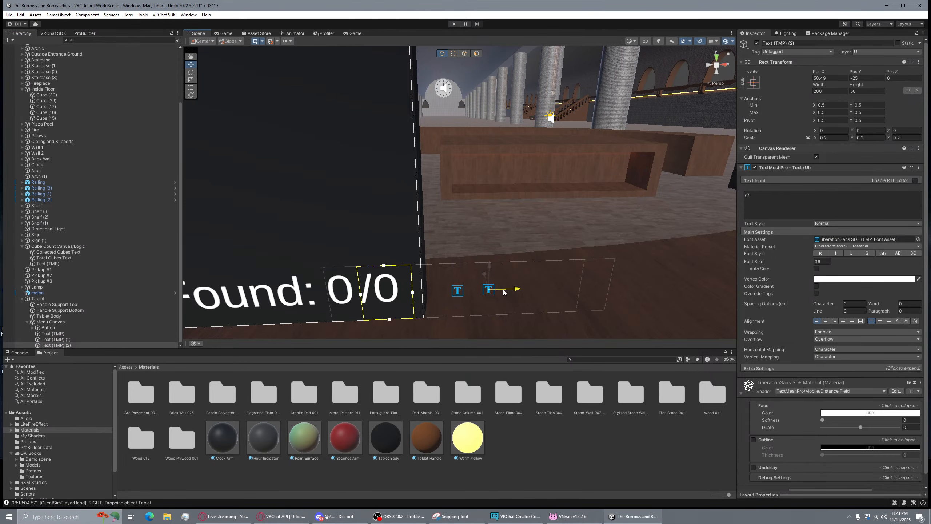
Fly the scene view over to the Items Collected canvas and back to the tablet
key(s)
right_drag(503, 293, 593, 218)
key(w)
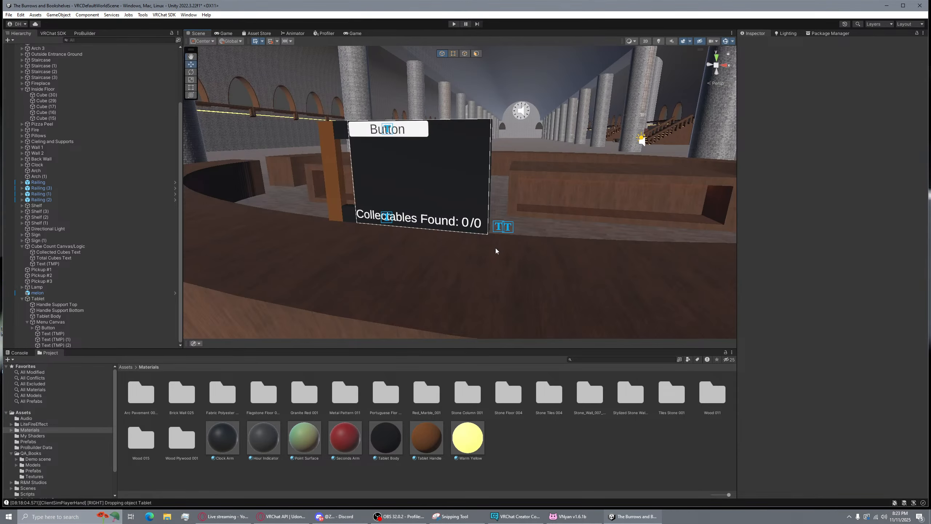
right_drag(519, 222, 624, 240)
key(w)
key(s)
right_drag(510, 238, 430, 253)
key(s)
key(a)
key(w)
key(d)
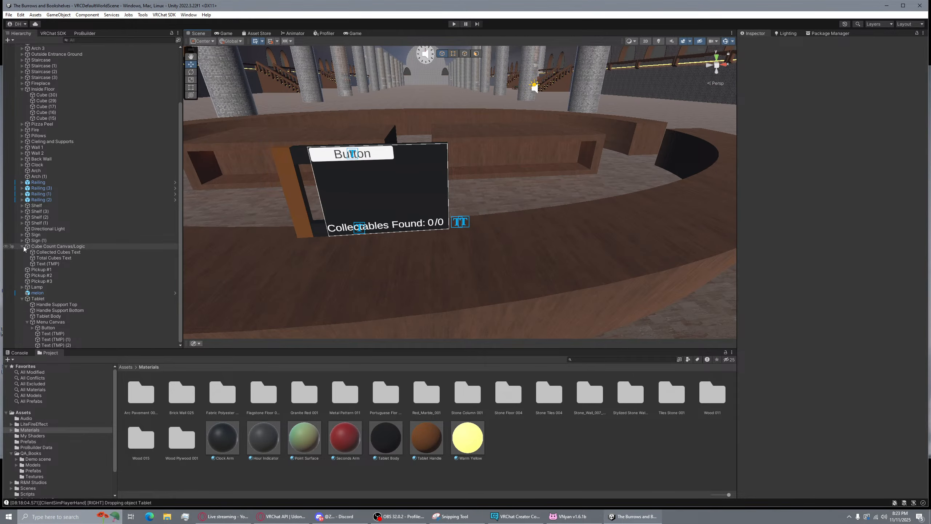
Select the Sign object and lock the Inspector on its Collection Minigame script
scroll(83, 167, up, 4)
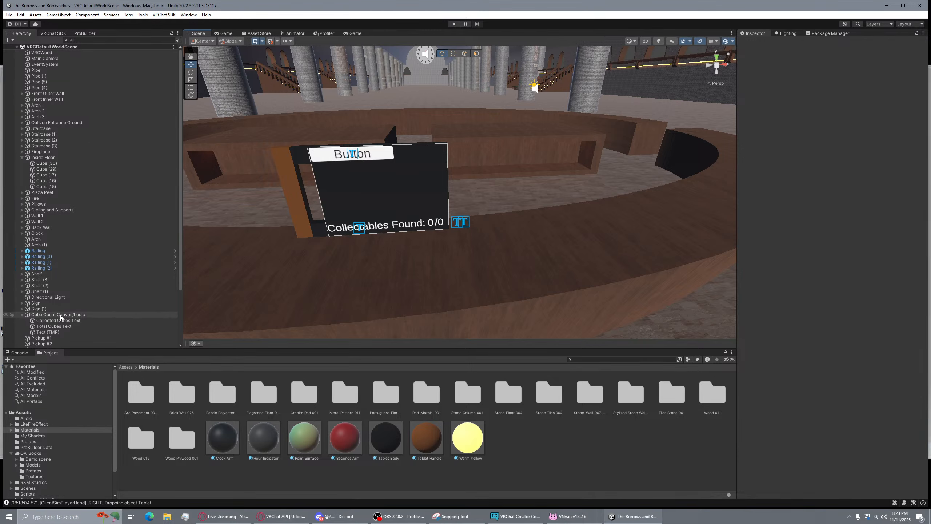
click(55, 303)
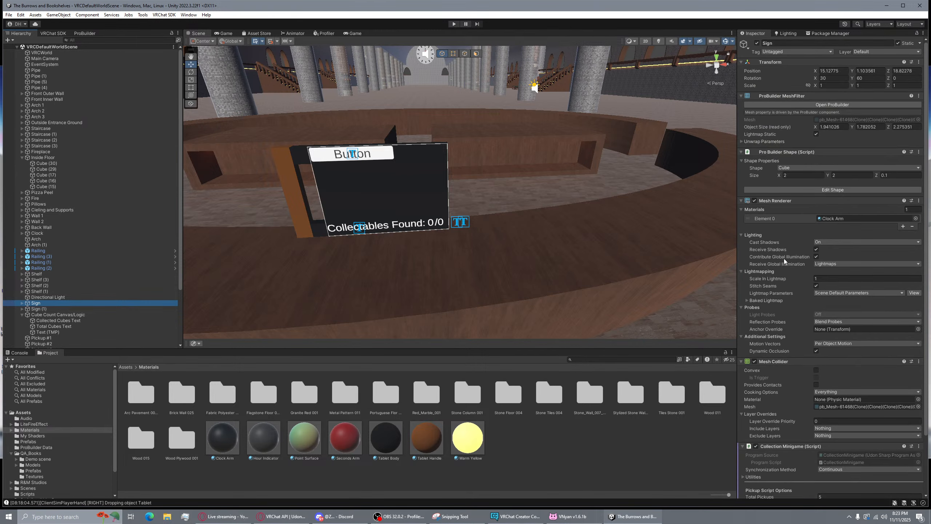
scroll(128, 301, down, 5)
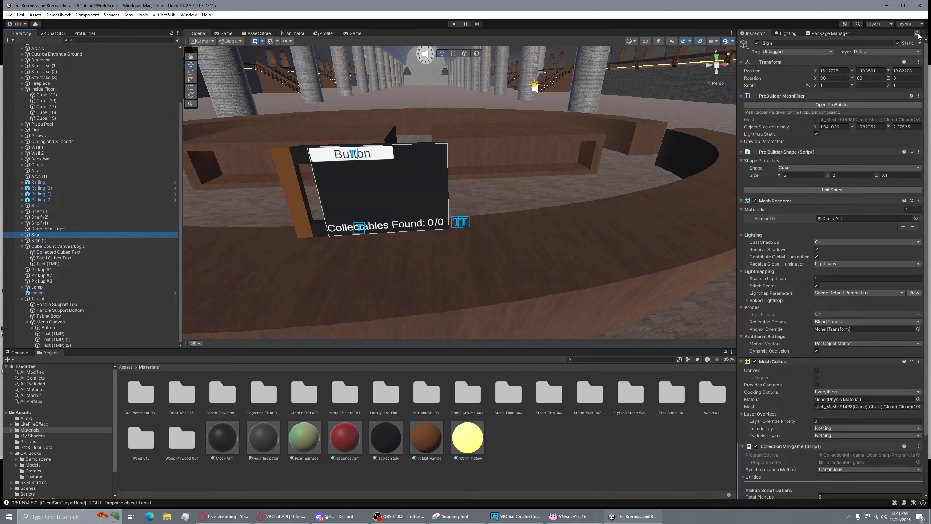
click(499, 246)
click(533, 116)
click(496, 197)
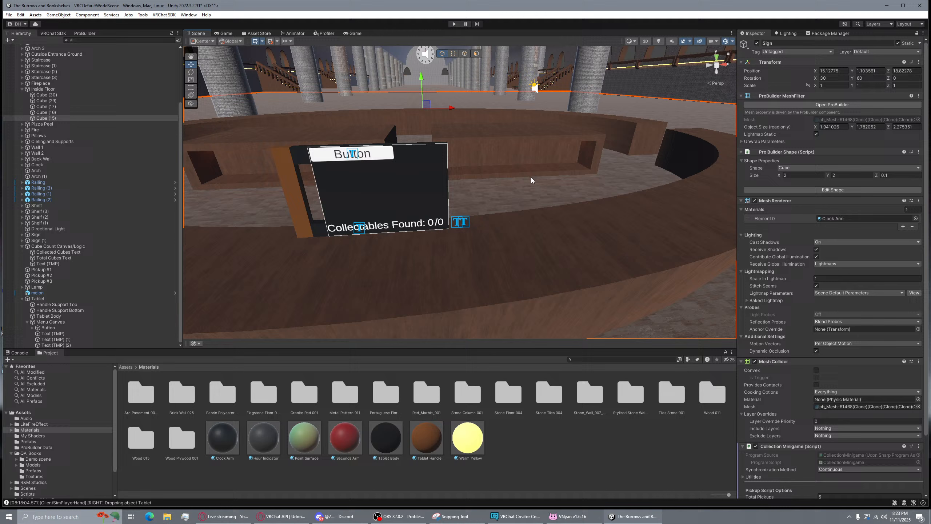
Assign the '0' label to Amount Collected Text and '/0' to Total Collectable Text
click(67, 335)
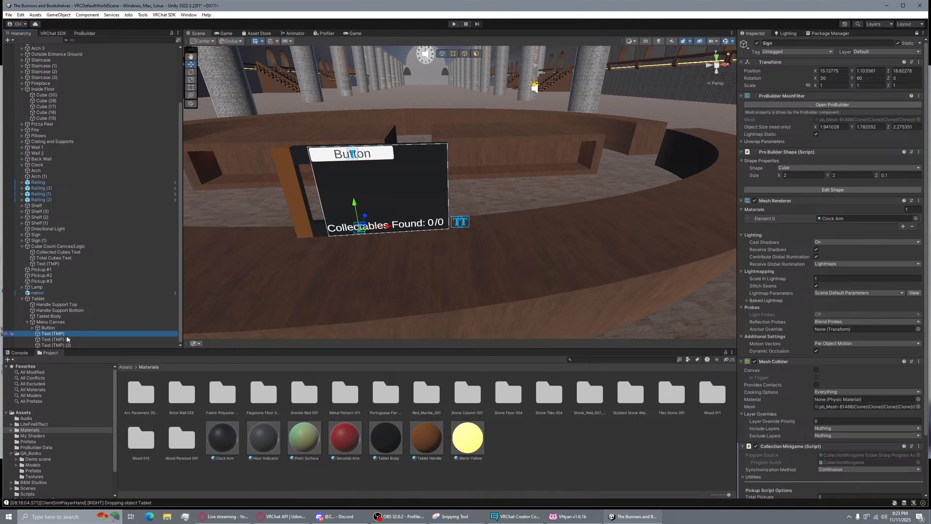
click(69, 340)
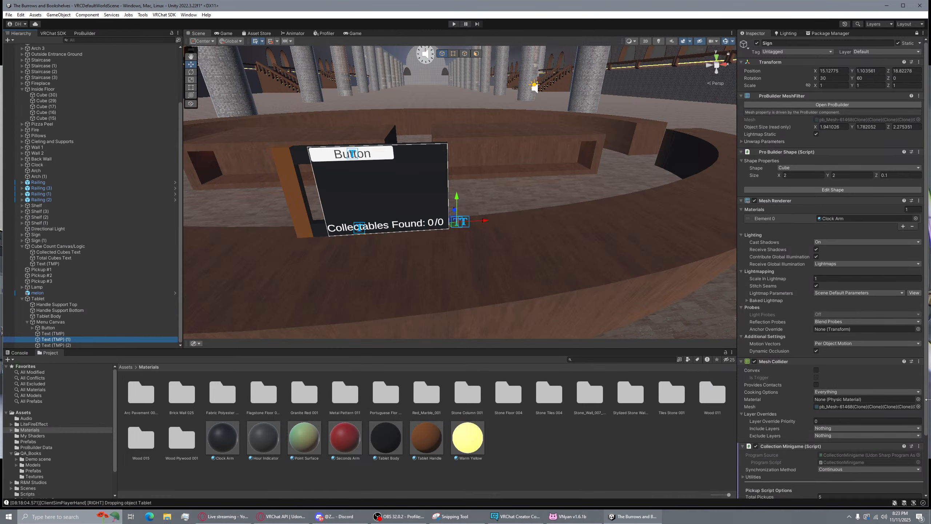
scroll(856, 398, down, 3)
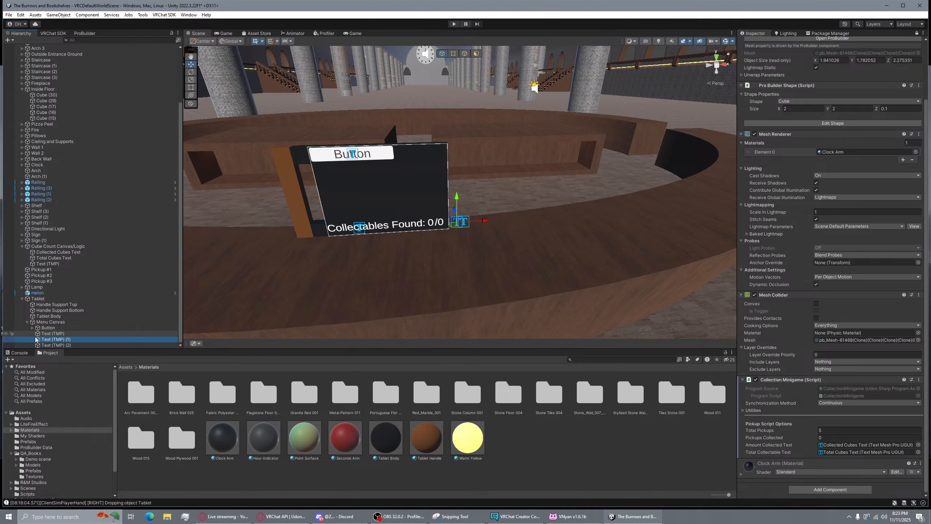
drag(70, 339, 851, 445)
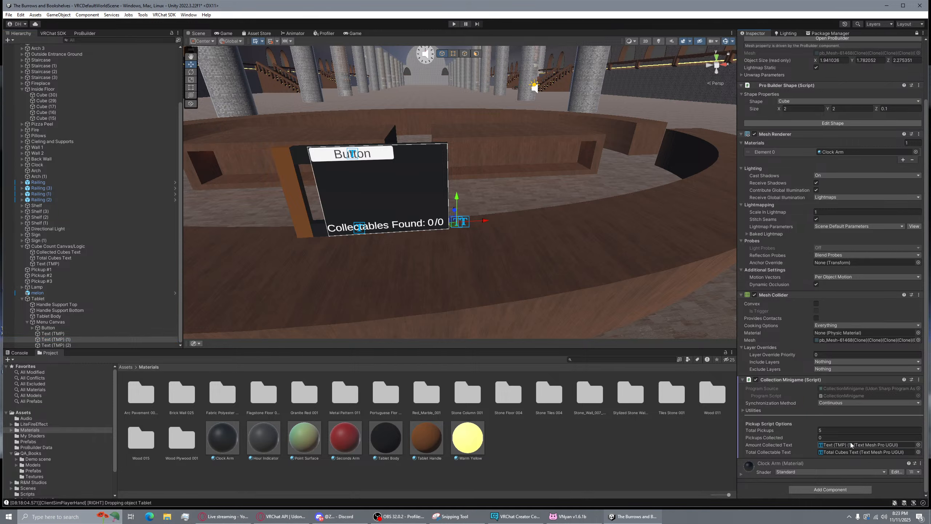
drag(100, 343, 859, 457)
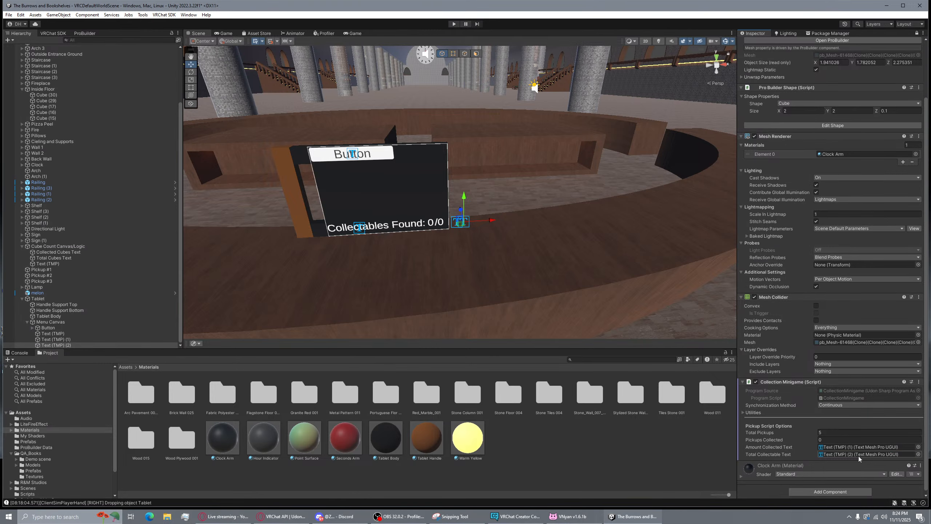
right_drag(619, 253, 631, 228)
key(a)
key(a)
key(s)
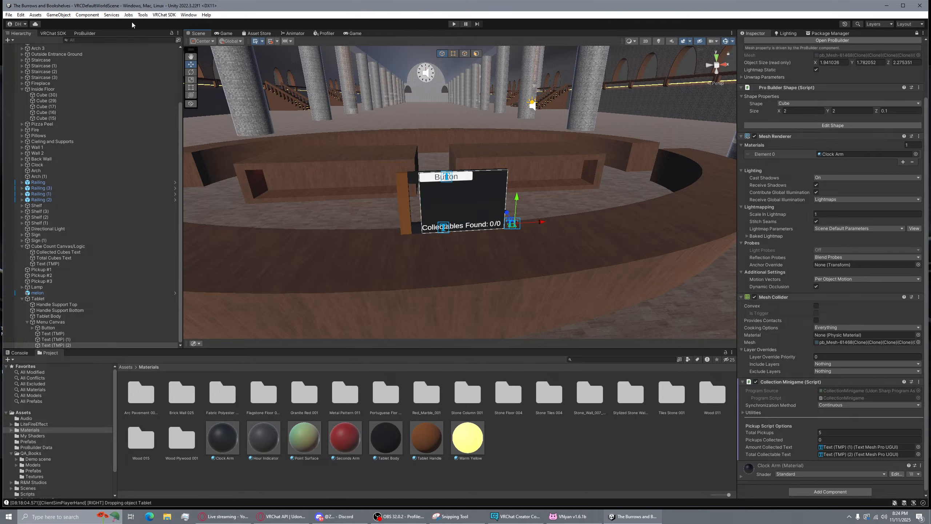
Run Build & Test from the VRChat SDK Builder panel to launch the world in VRChat
click(10, 16)
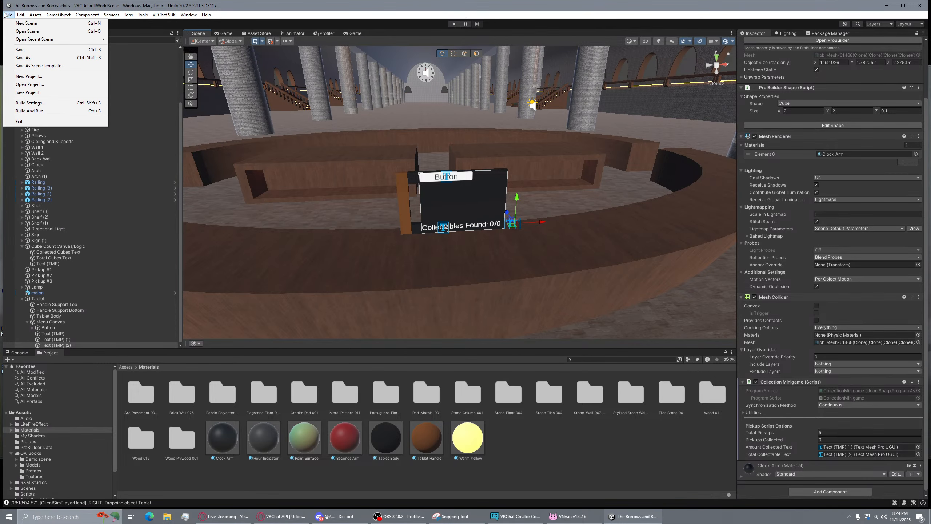
click(137, 34)
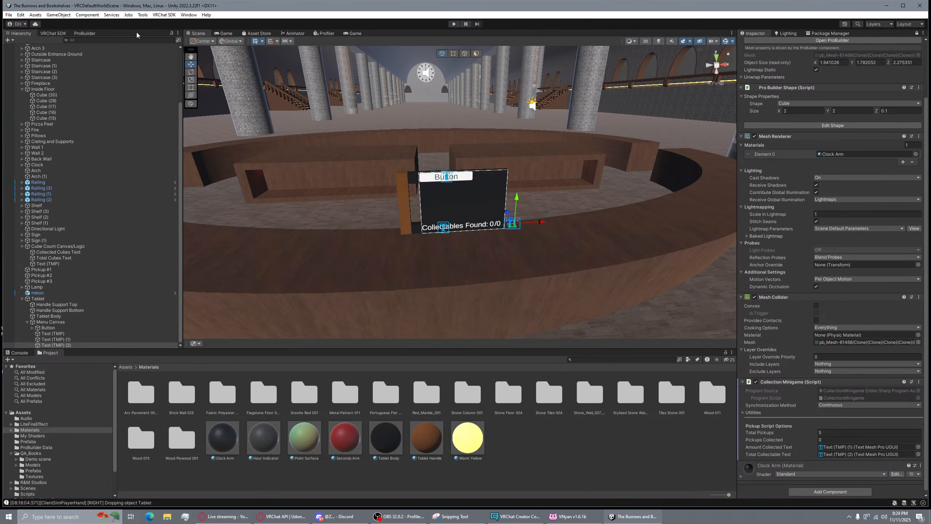
click(53, 34)
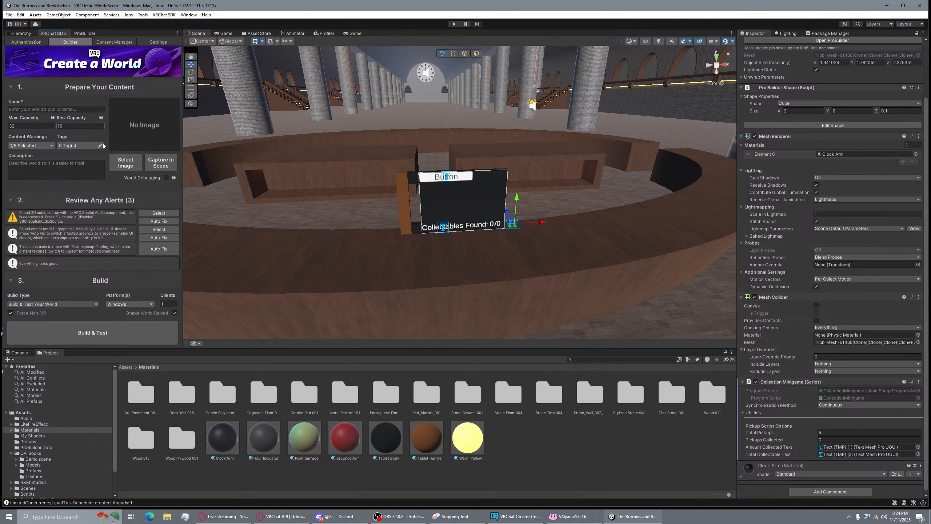
click(104, 326)
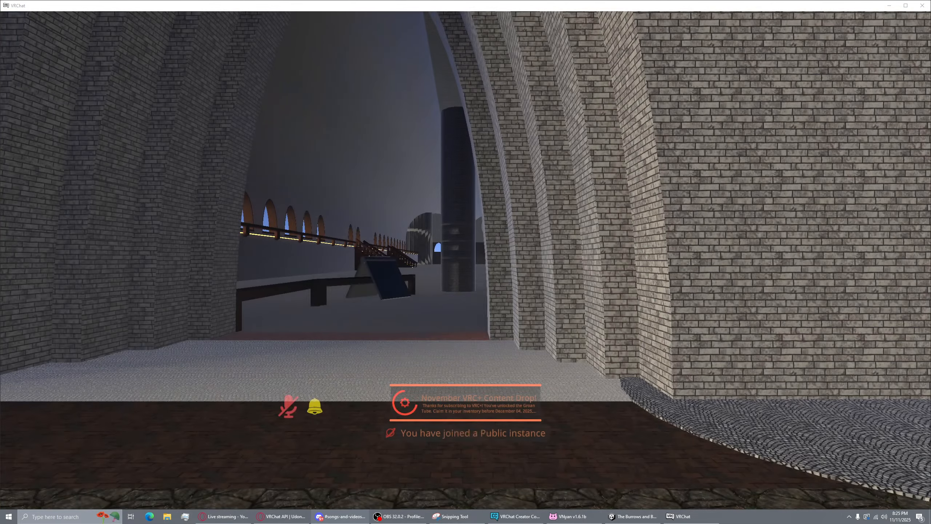
Walk into the station hall and pick up the Menu Tablet
click(762, 265)
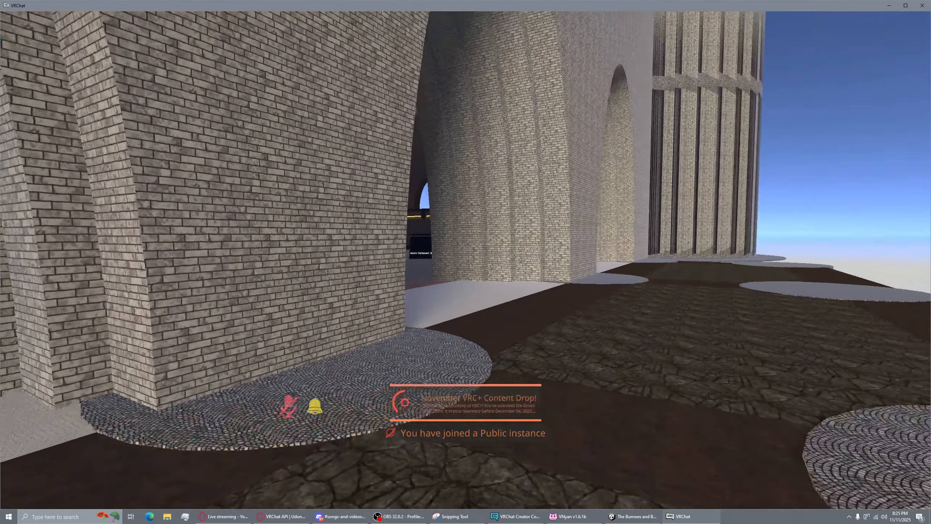
key(w)
key(w)
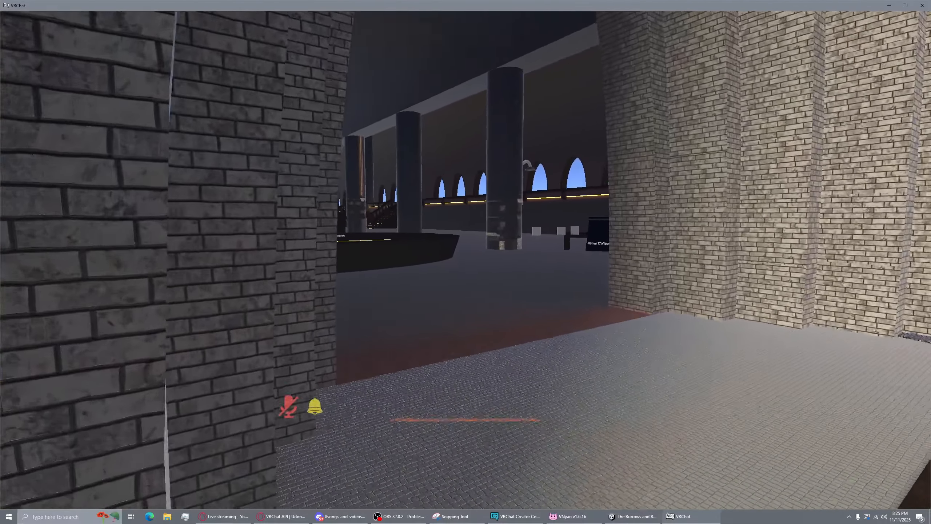
key(w)
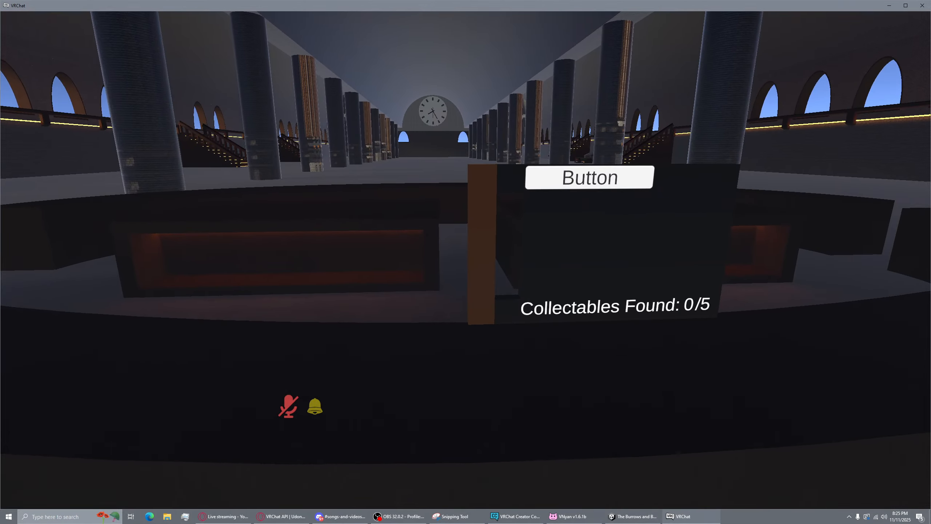
click(466, 261)
click(465, 262)
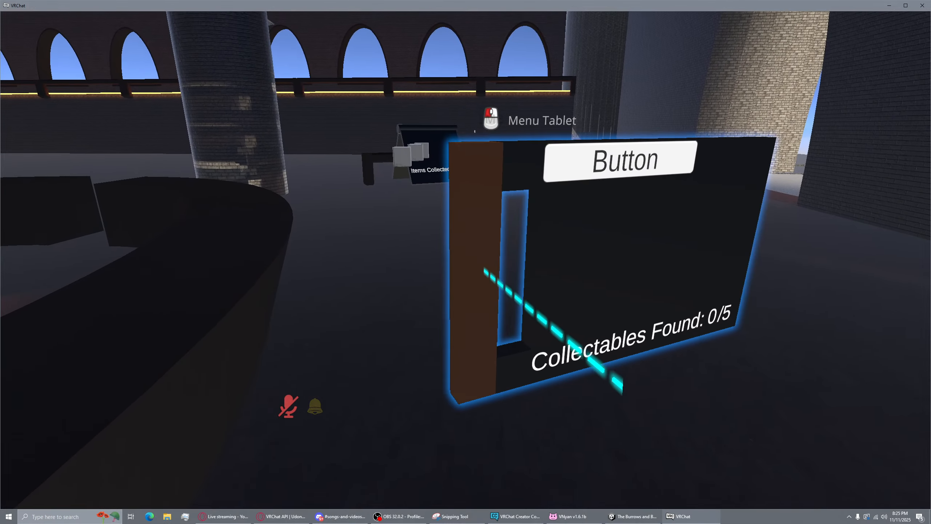
click(466, 262)
Carry the tablet over and collect the first cylinder, raising the count to 1/5
key(w)
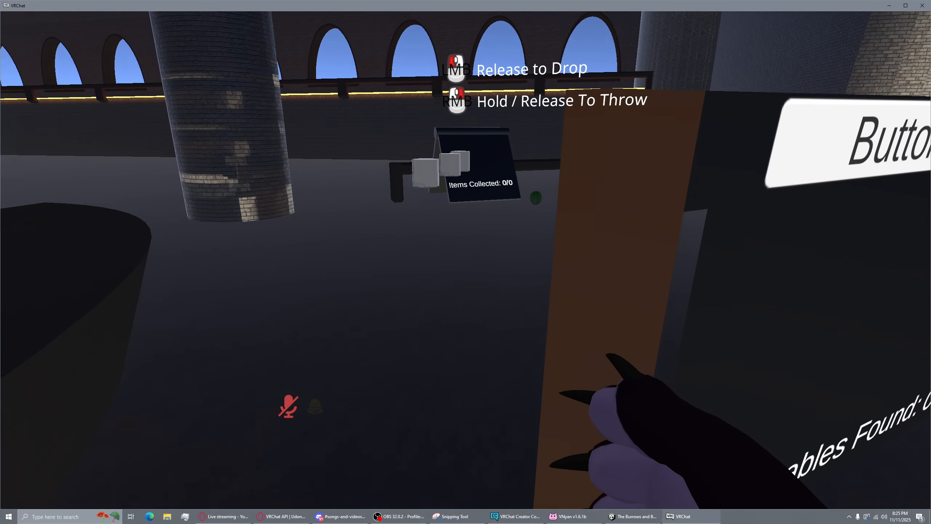
key(w)
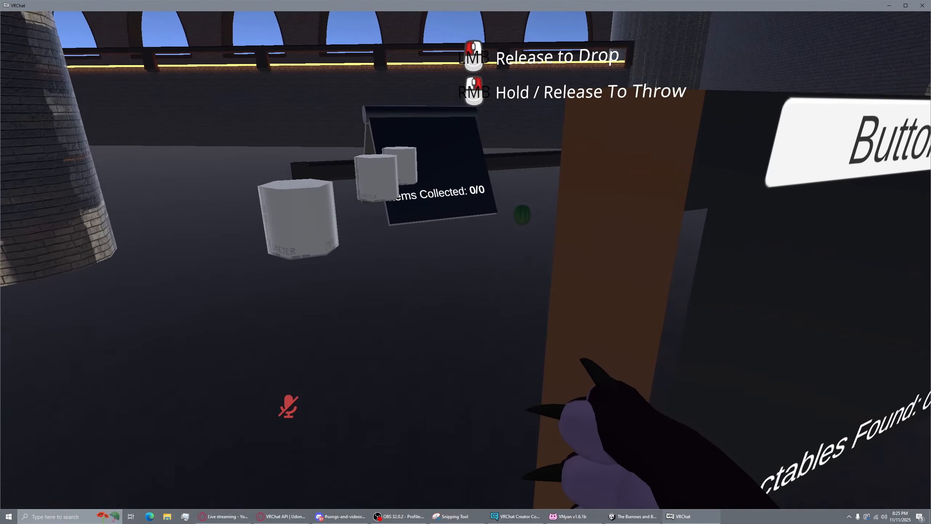
key(w)
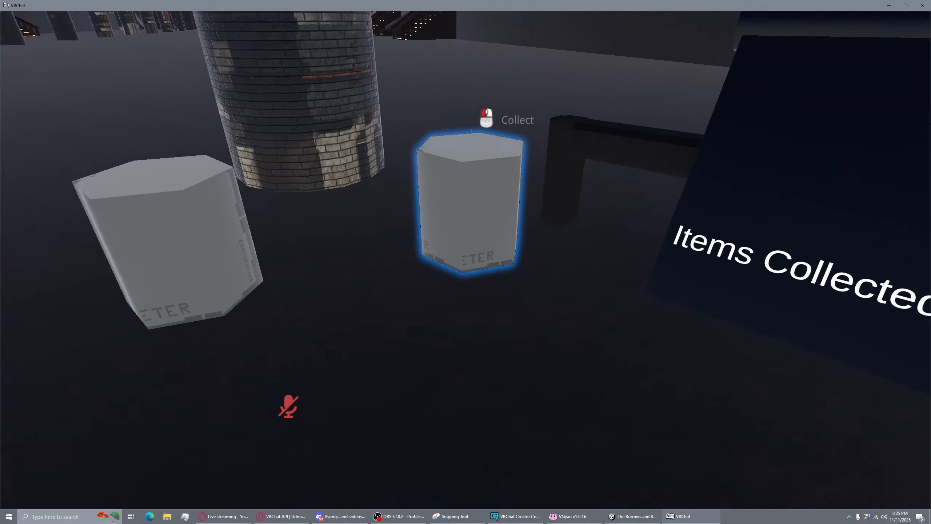
key(a)
click(466, 260)
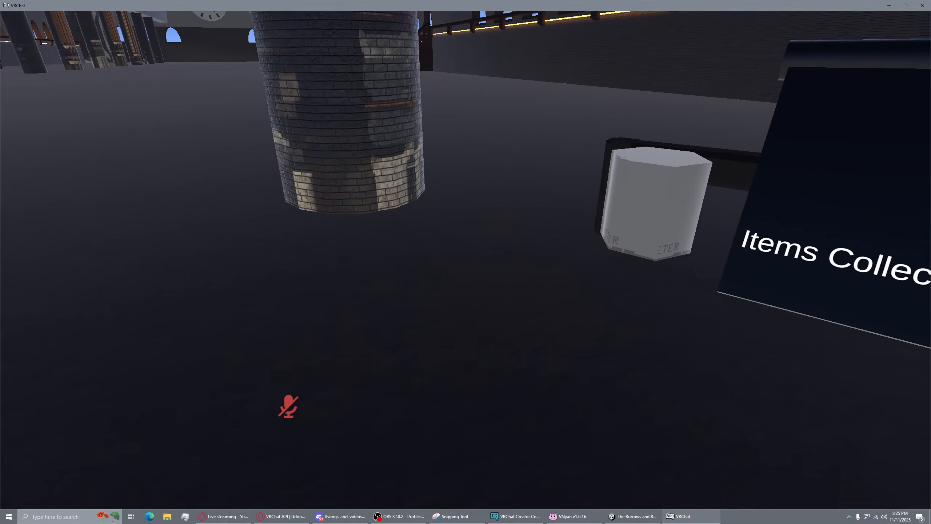
Walk around the tablet and Items Collected board to read the counter
key(w)
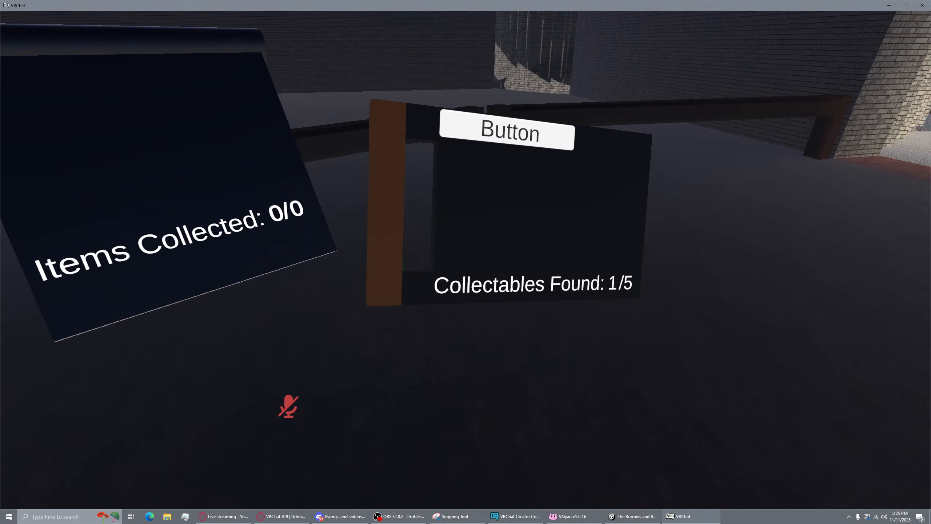
key(d)
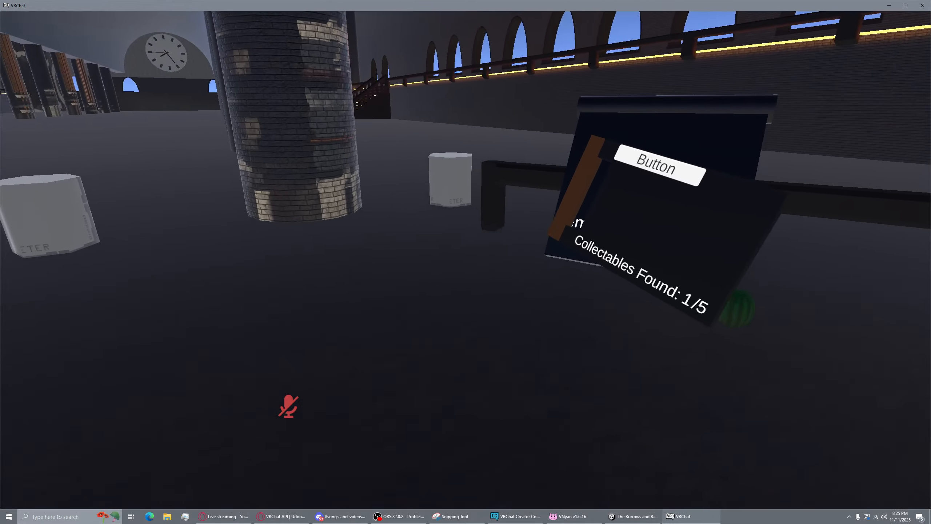
key(w)
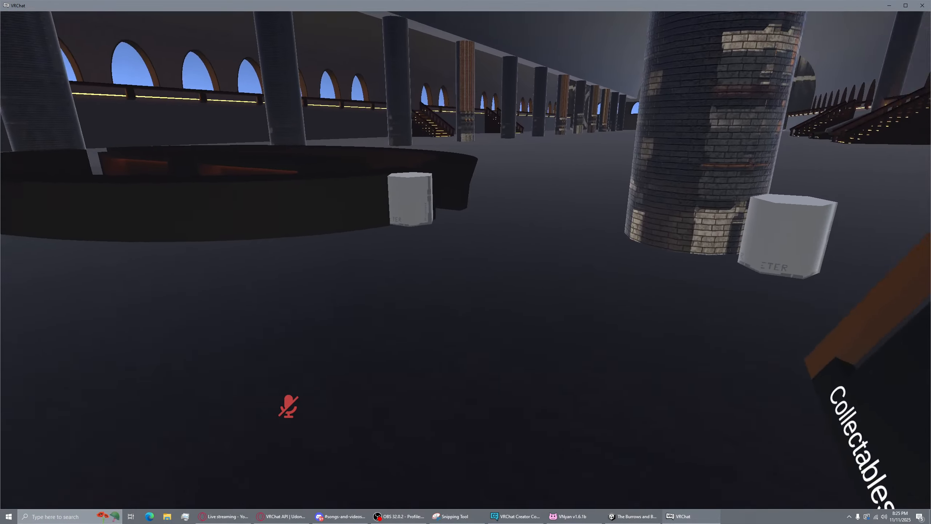
key(s)
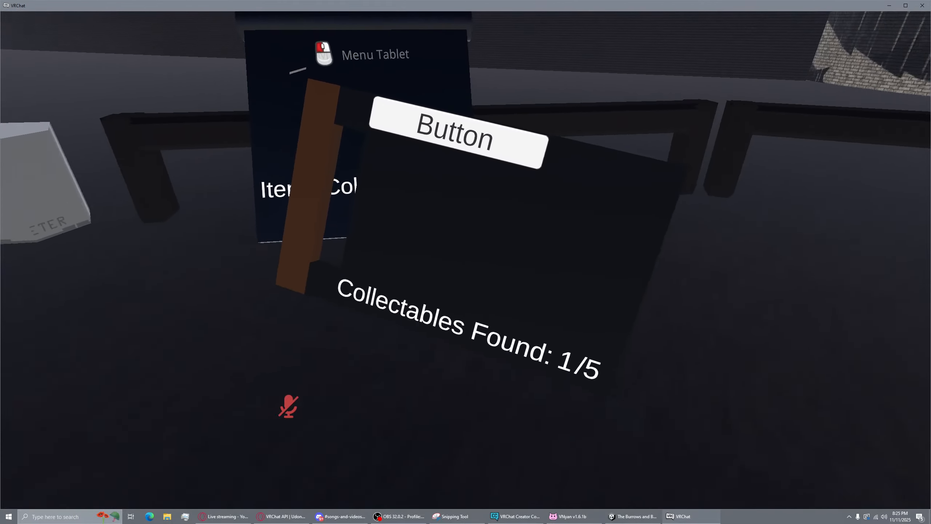
key(w)
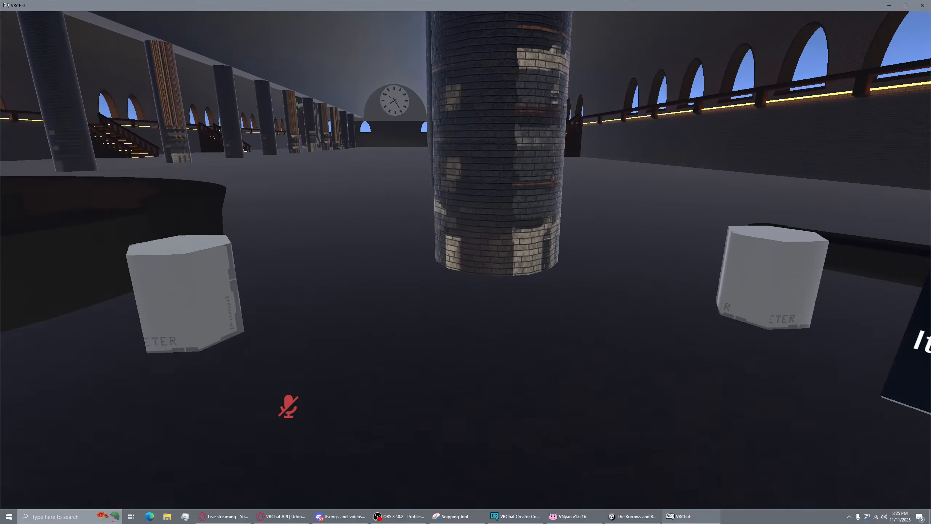
key(s)
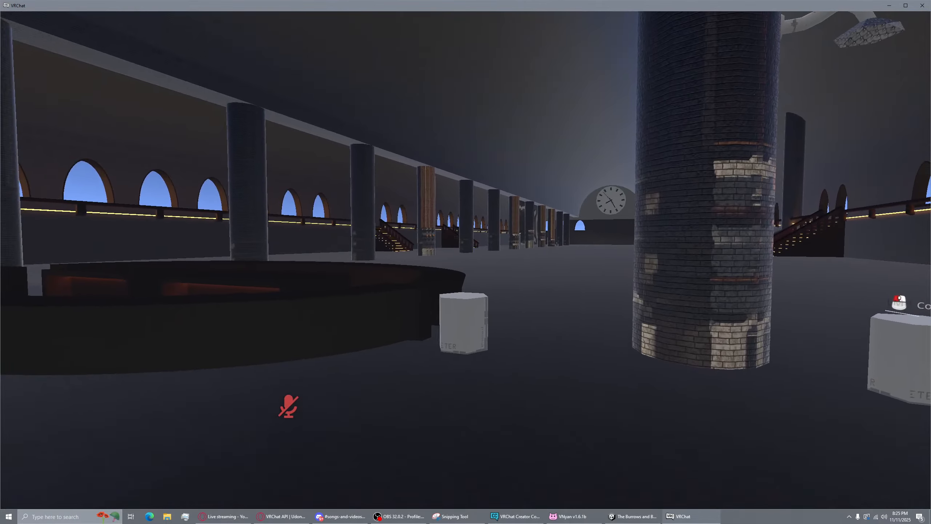
key(w)
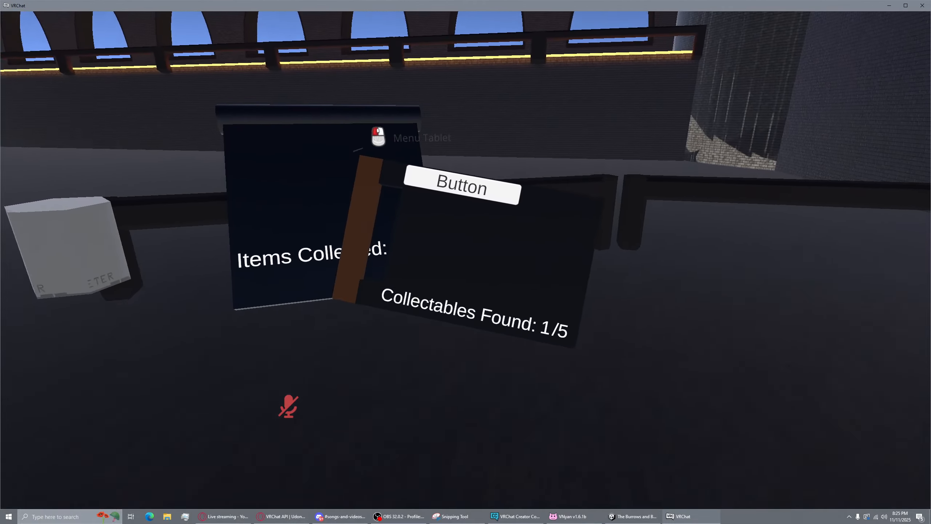
key(a)
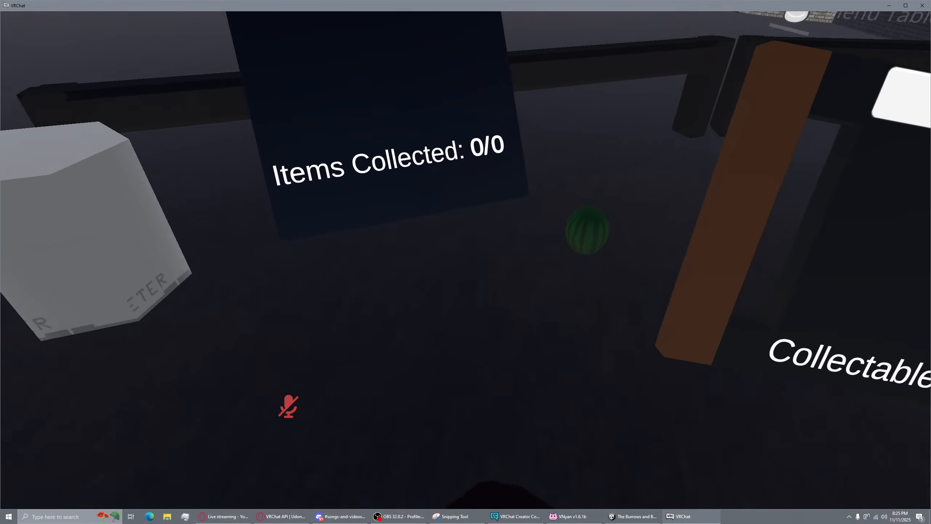
key(d)
key(d)
key(a)
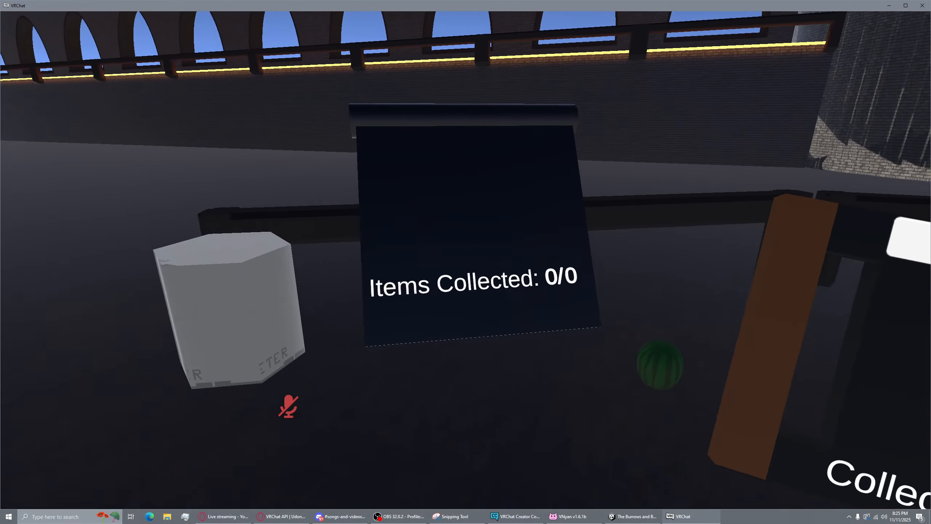
key(d)
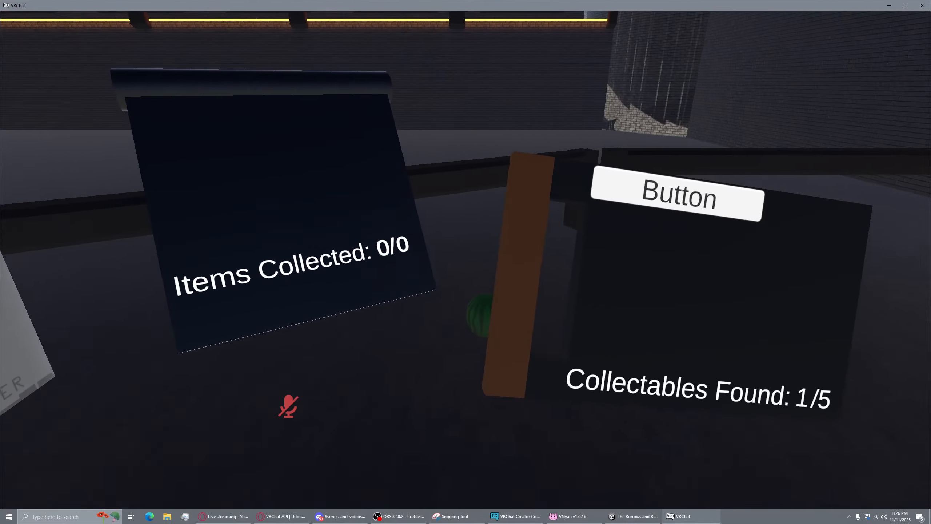
key(a)
key(a)
key(d)
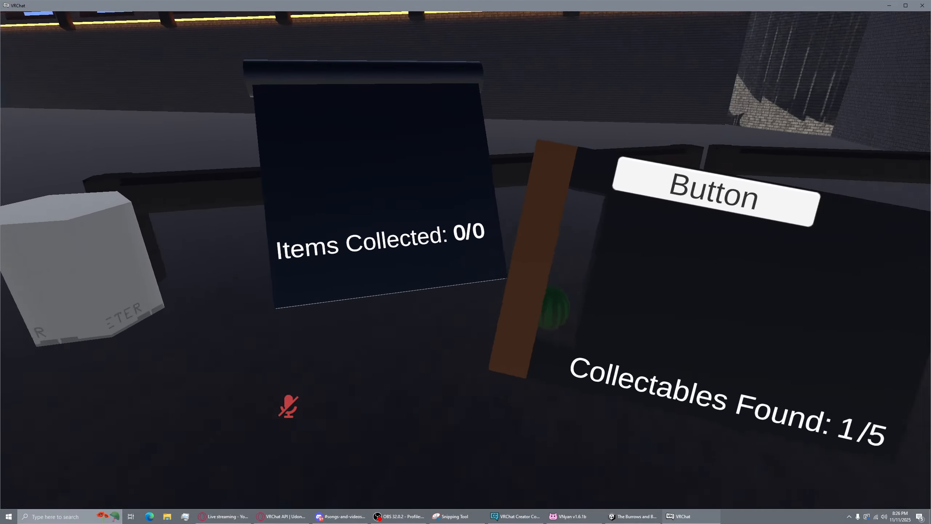
Grab the tablet again and collect the cup, bringing the count to 2/5
key(a)
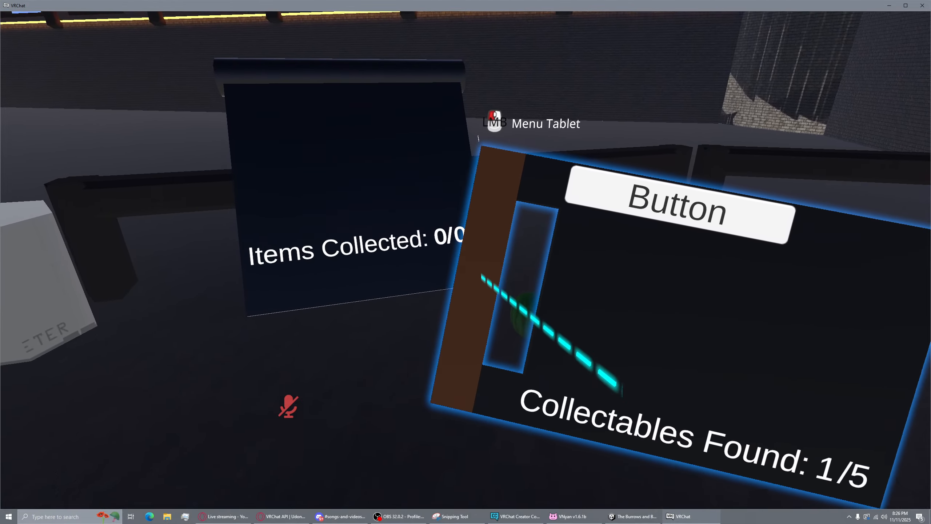
click(466, 260)
key(a)
drag(466, 260, 465, 260)
key(w)
key(d)
click(466, 260)
Carry the tablet toward the round bench and release it floating in place
key(s)
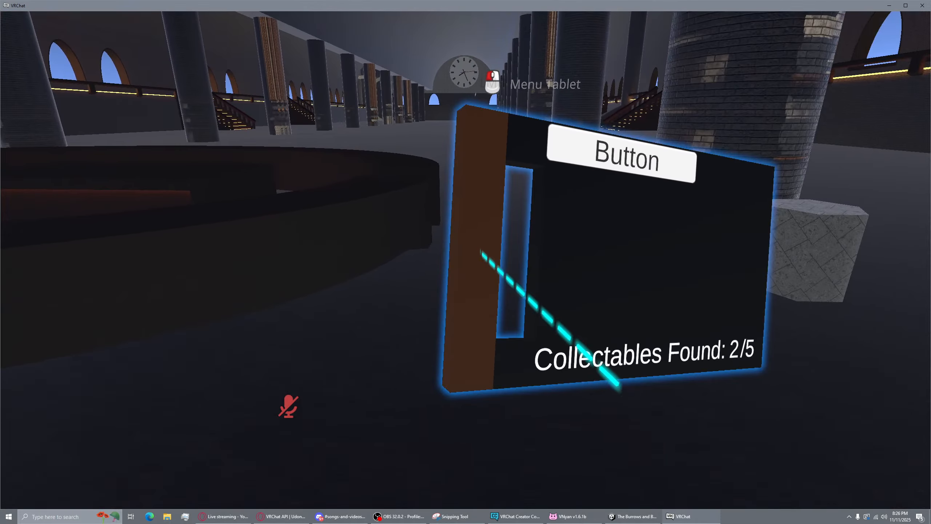
drag(465, 260, 465, 260)
key(w)
key(s)
key(d)
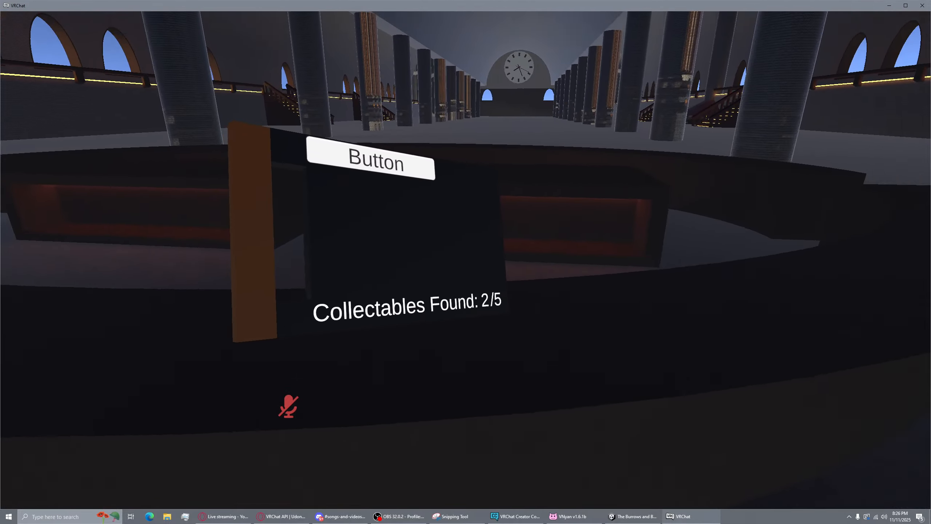
key(w)
key(a)
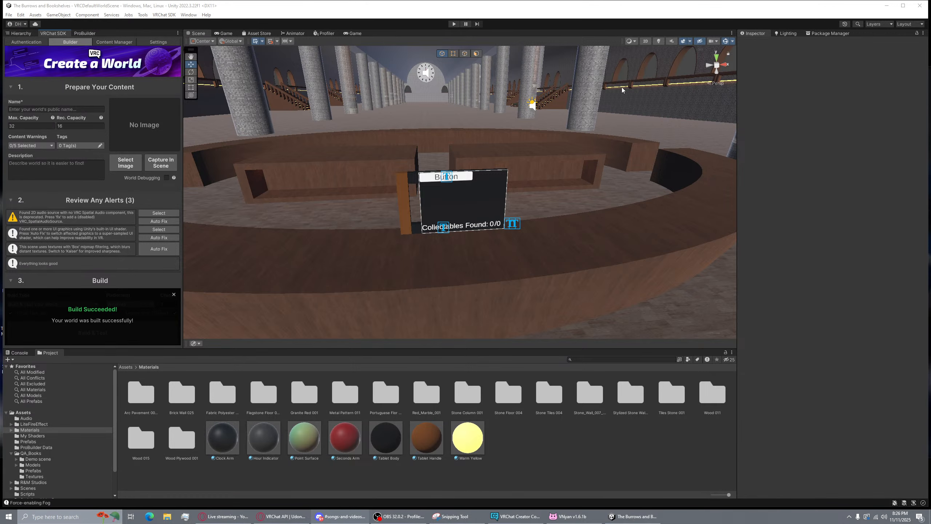
Dismiss the Build Succeeded overlay in Unity
right_drag(621, 87, 596, 156)
key(w)
key(s)
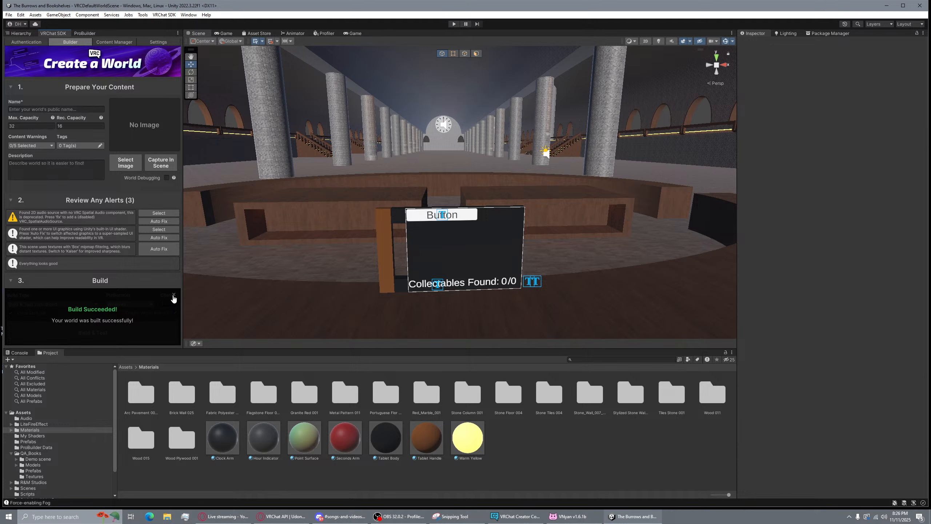
click(174, 296)
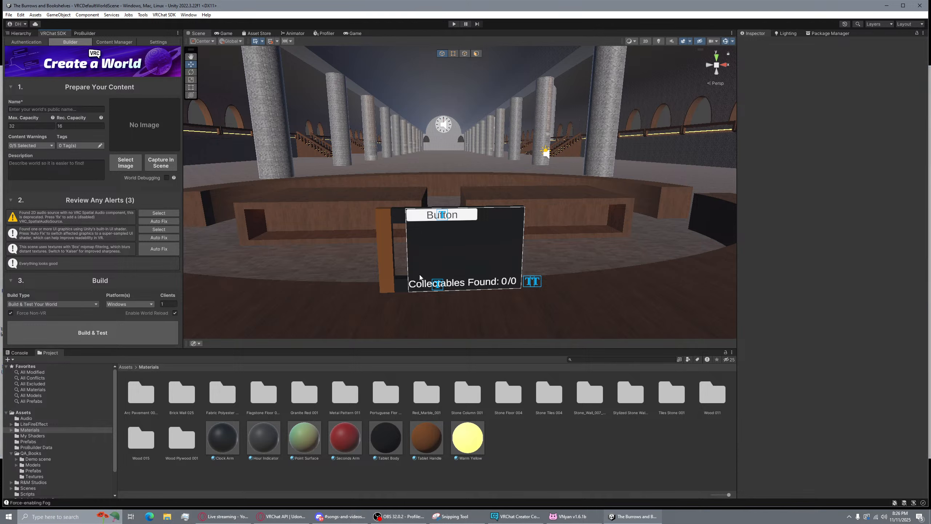
Open CollectionMinigame from Assets > Scripts in Visual Studio
key(w)
right_drag(518, 181, 605, 165)
right_drag(456, 270, 402, 230)
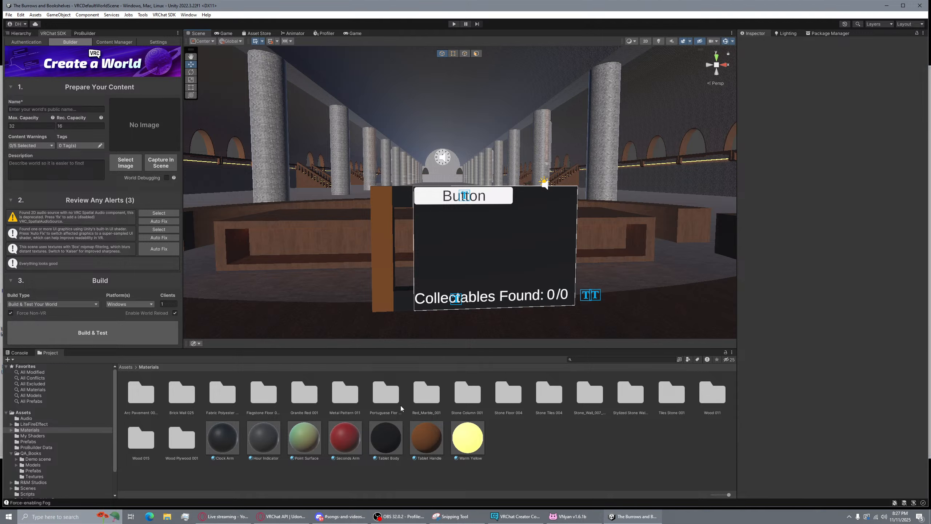
click(127, 368)
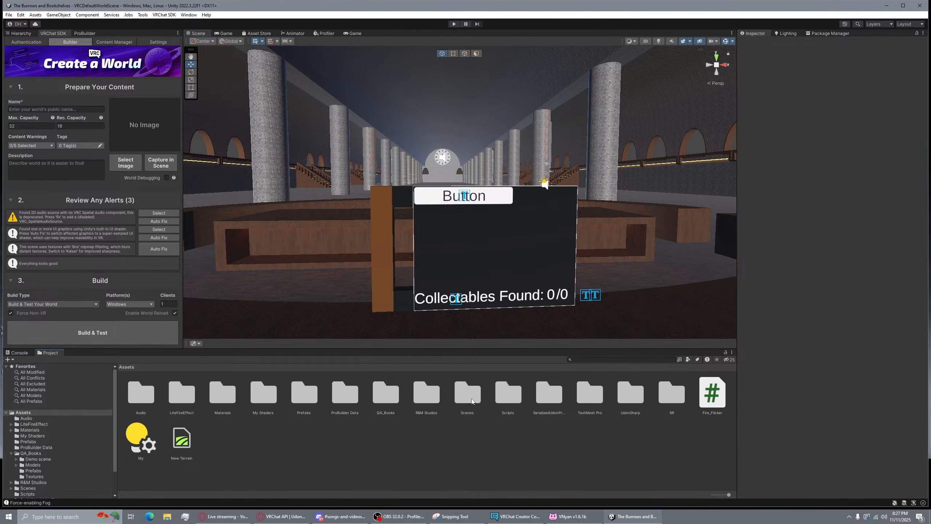
double_click(504, 399)
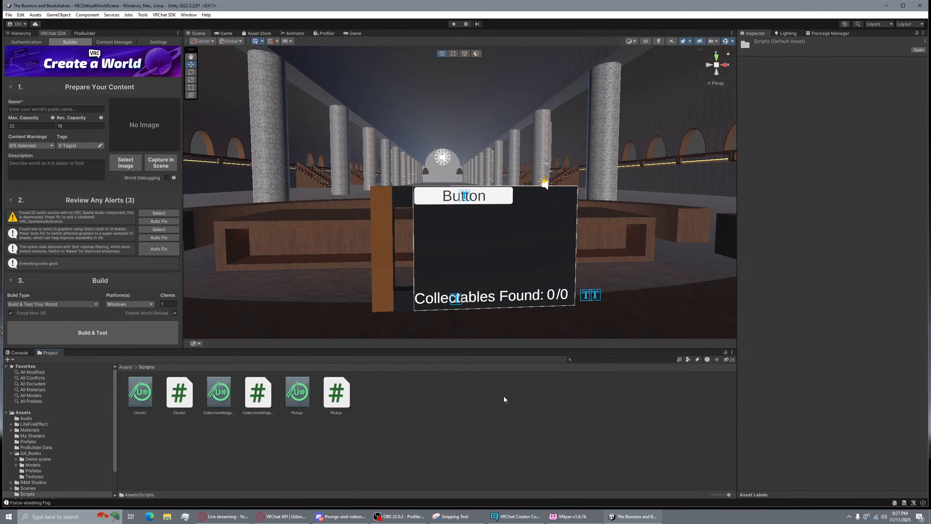
double_click(264, 397)
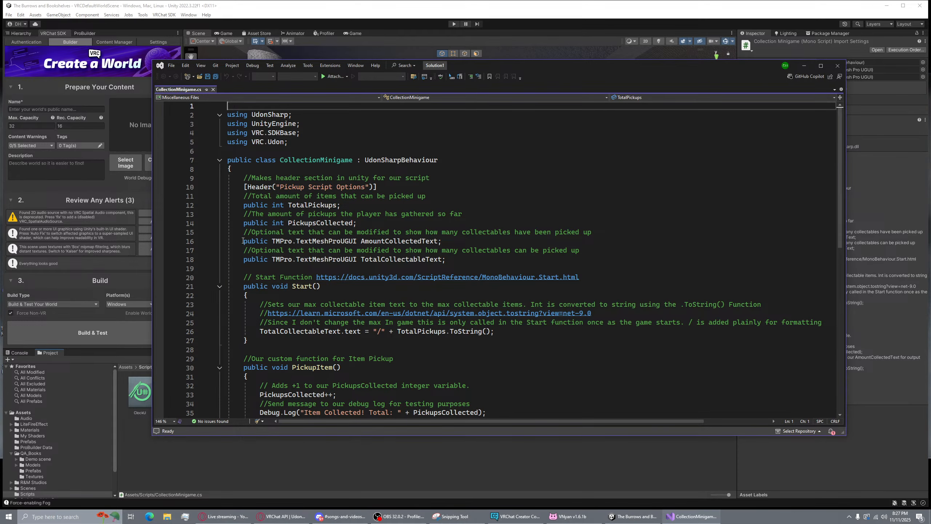
drag(243, 241, 464, 264)
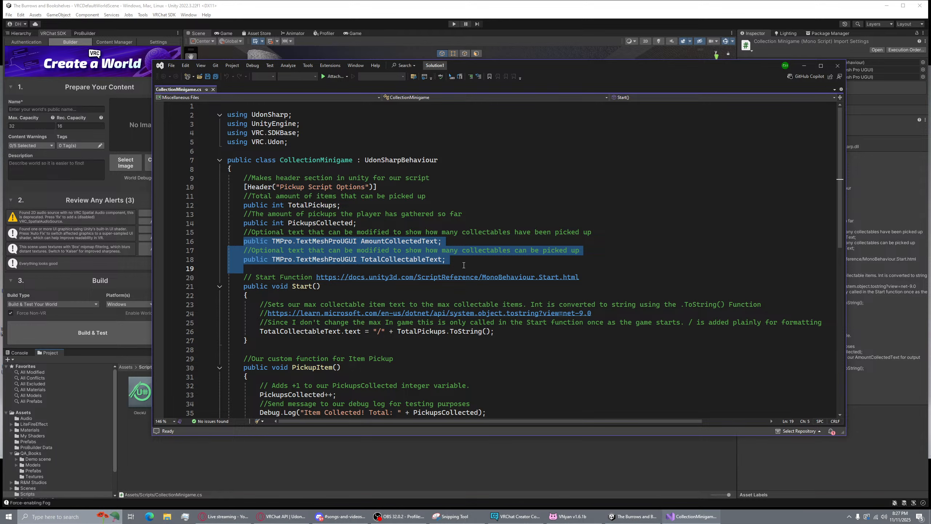
click(474, 252)
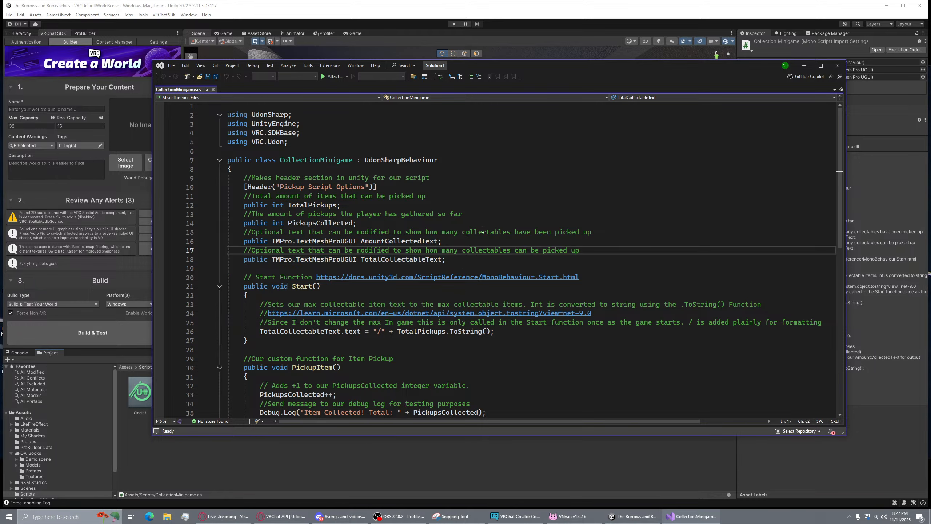
drag(482, 232, 588, 232)
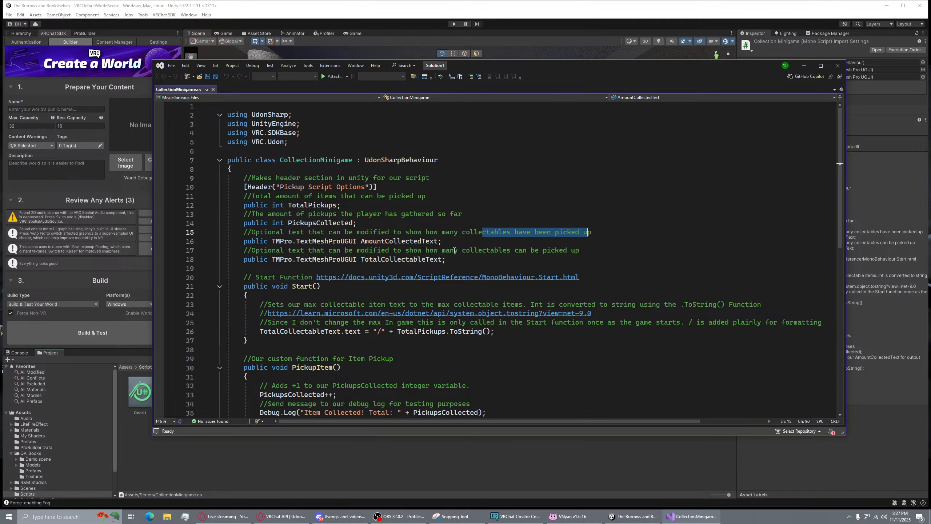
drag(453, 250, 580, 250)
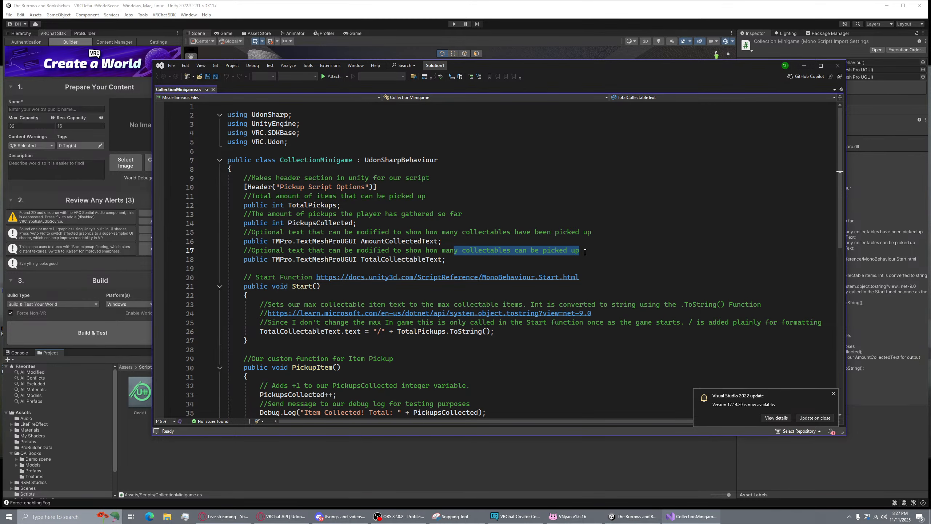
click(584, 252)
scroll(585, 252, down, 3)
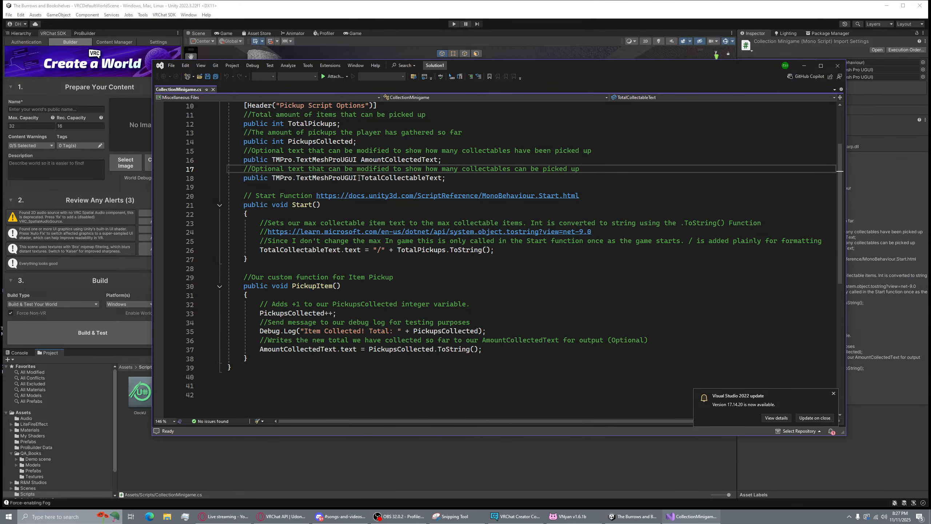
scroll(363, 262, down, 1)
drag(302, 223, 446, 227)
click(380, 224)
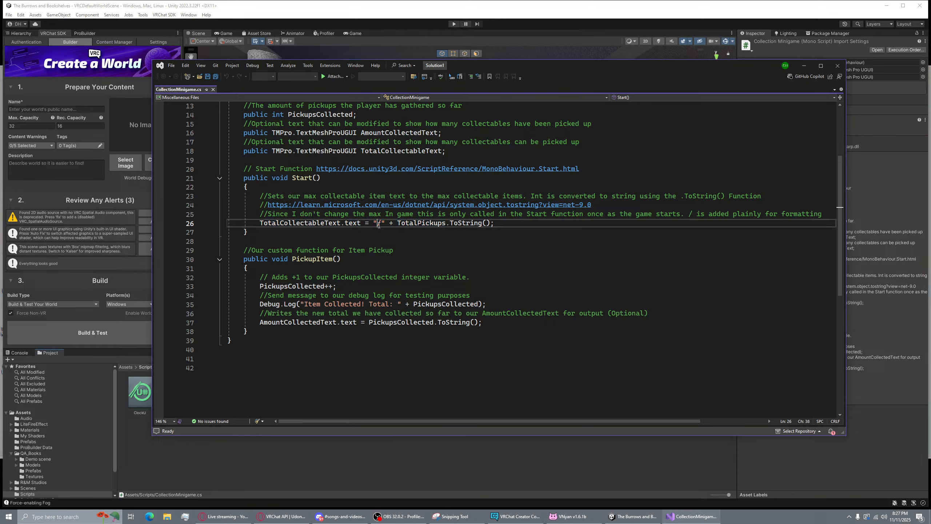
drag(374, 224, 385, 224)
click(444, 225)
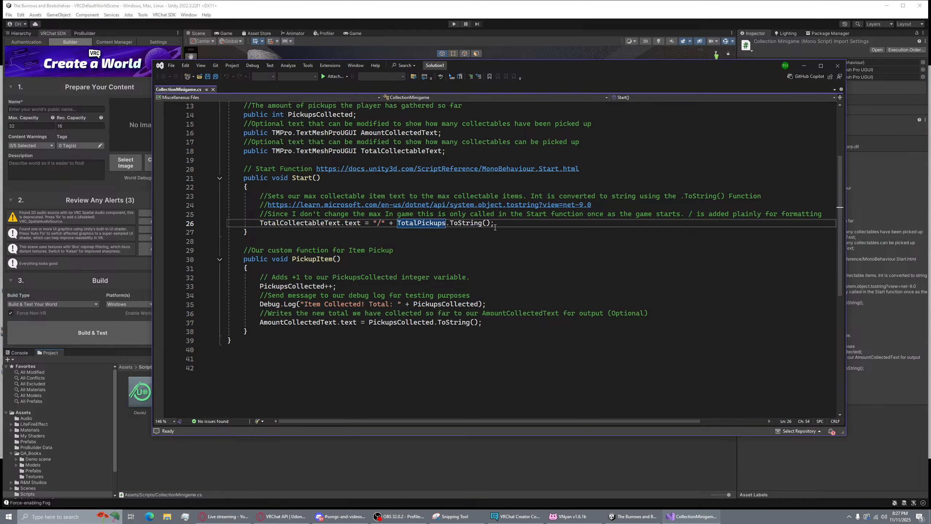
drag(494, 223, 374, 225)
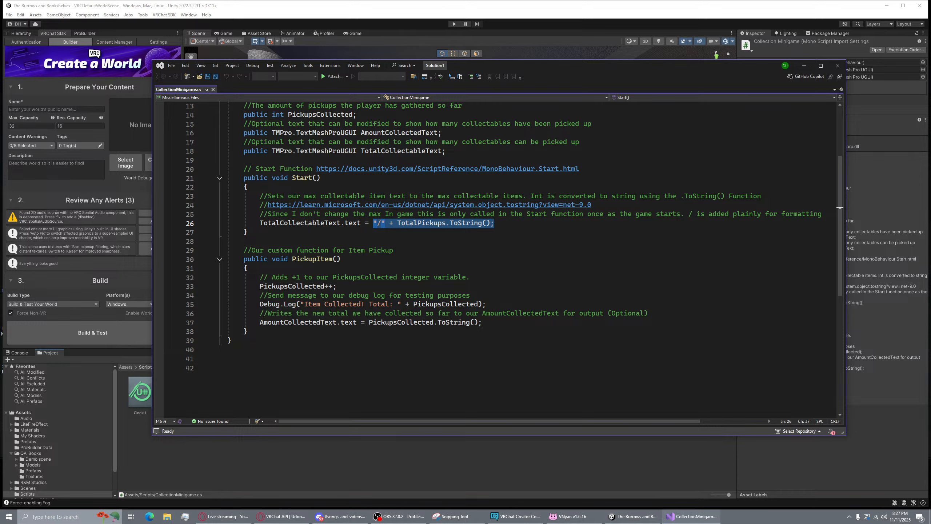
drag(312, 323, 394, 322)
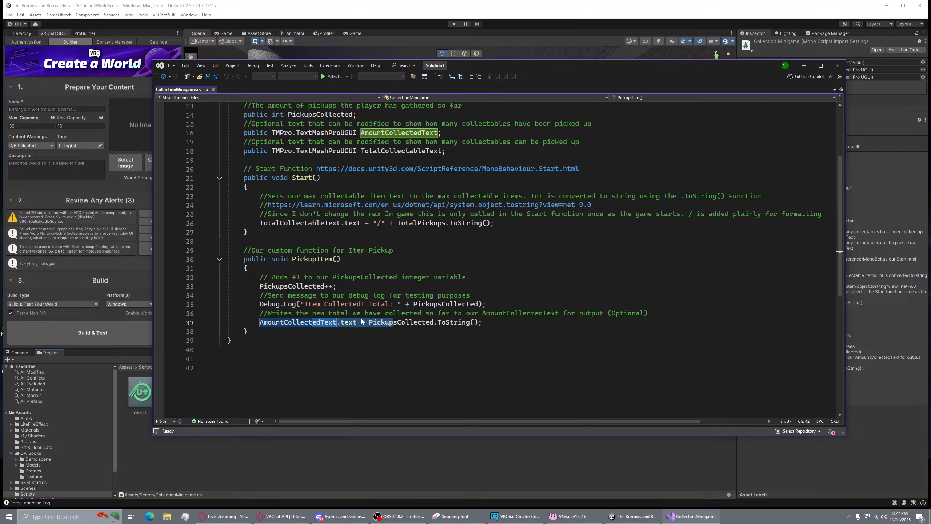
click(383, 323)
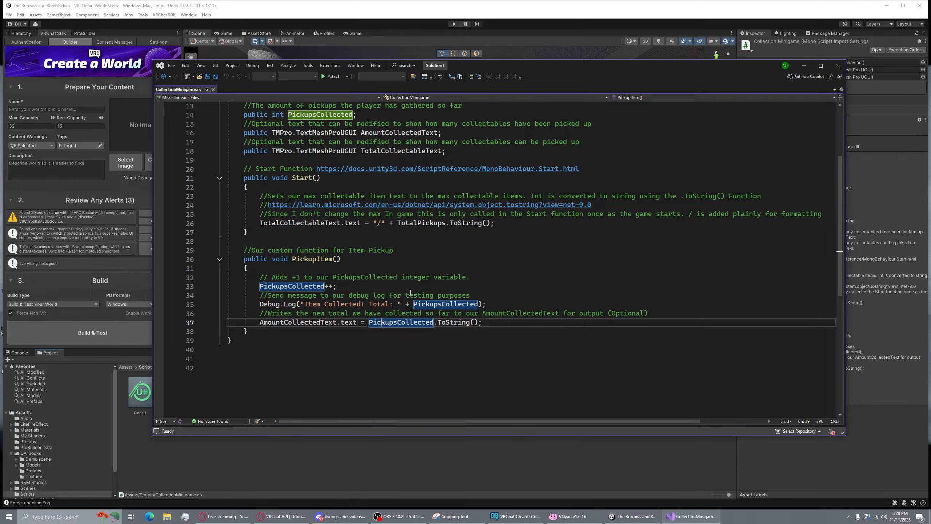
drag(260, 322, 410, 323)
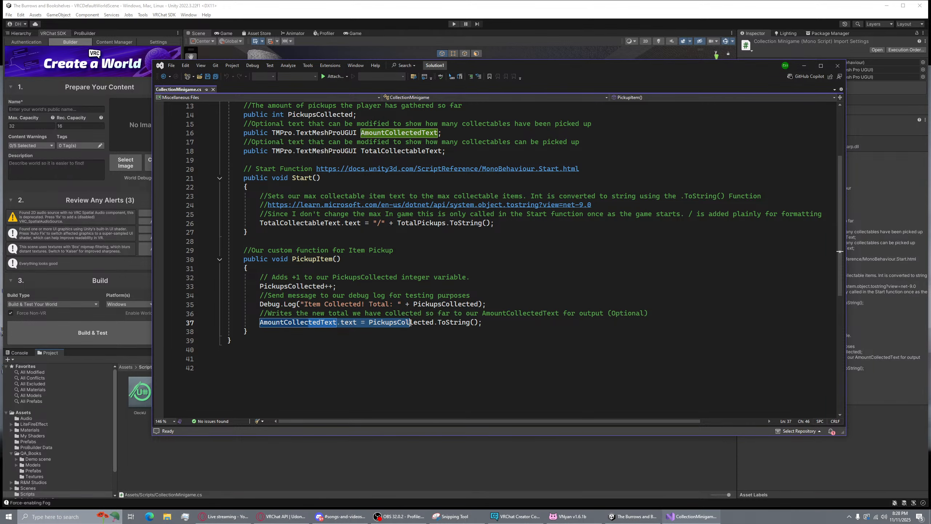
click(362, 304)
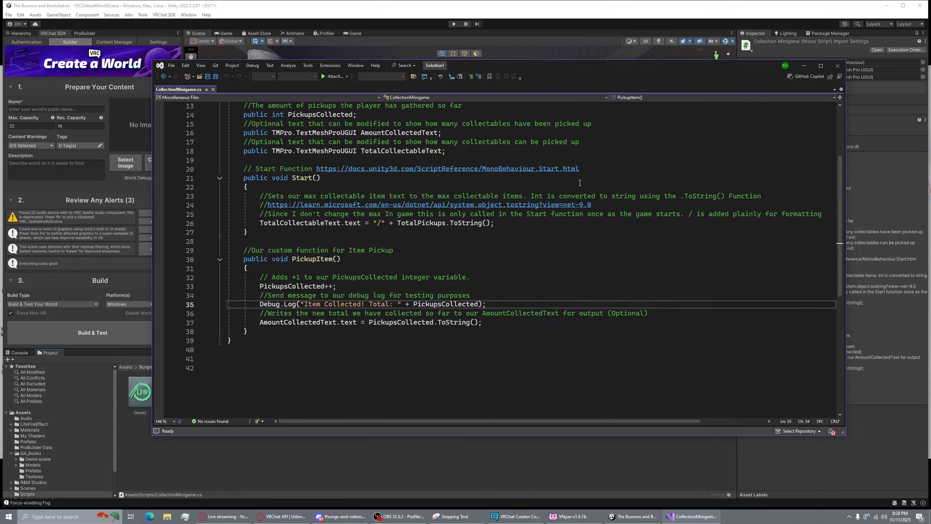
scroll(536, 251, up, 4)
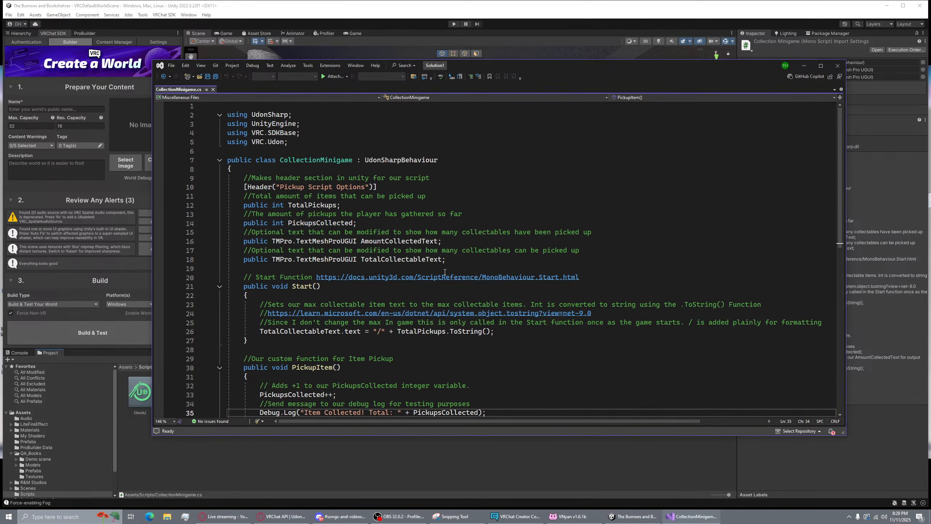
scroll(452, 271, down, 4)
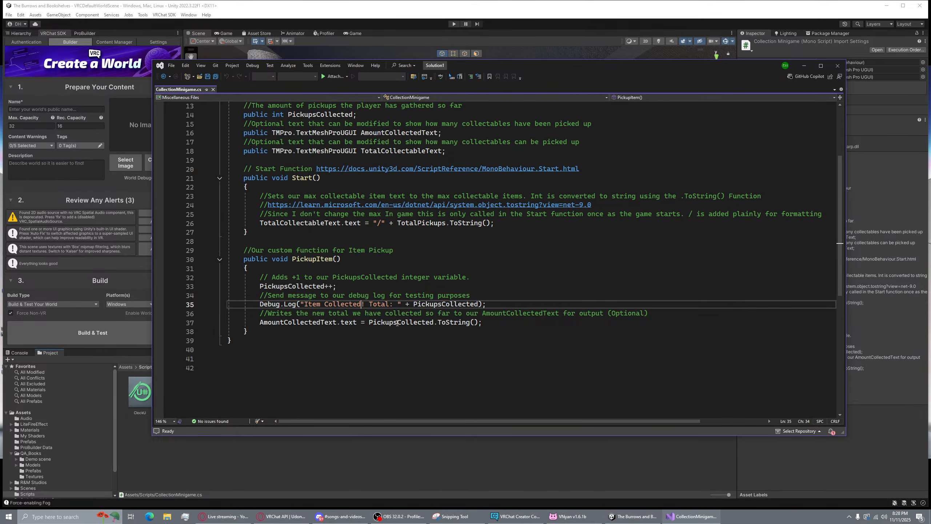
drag(397, 323, 483, 323)
click(490, 324)
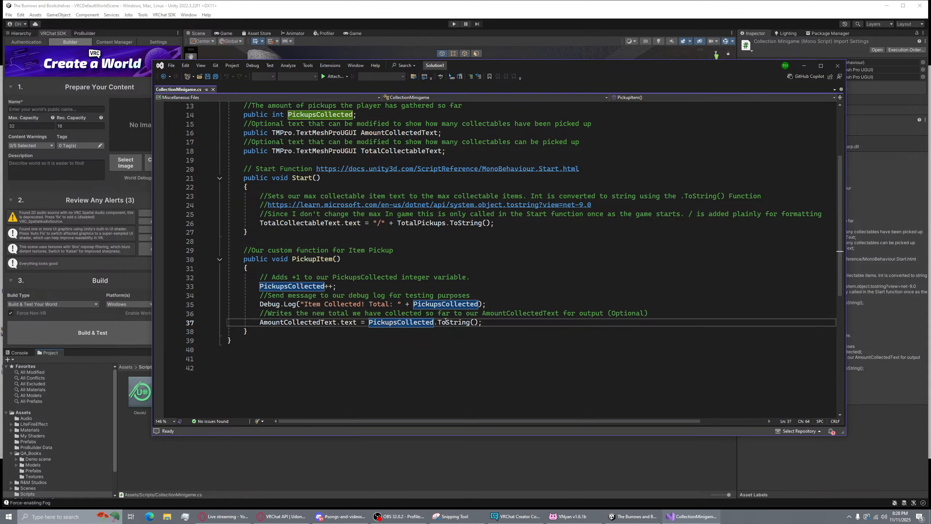
drag(463, 322, 496, 323)
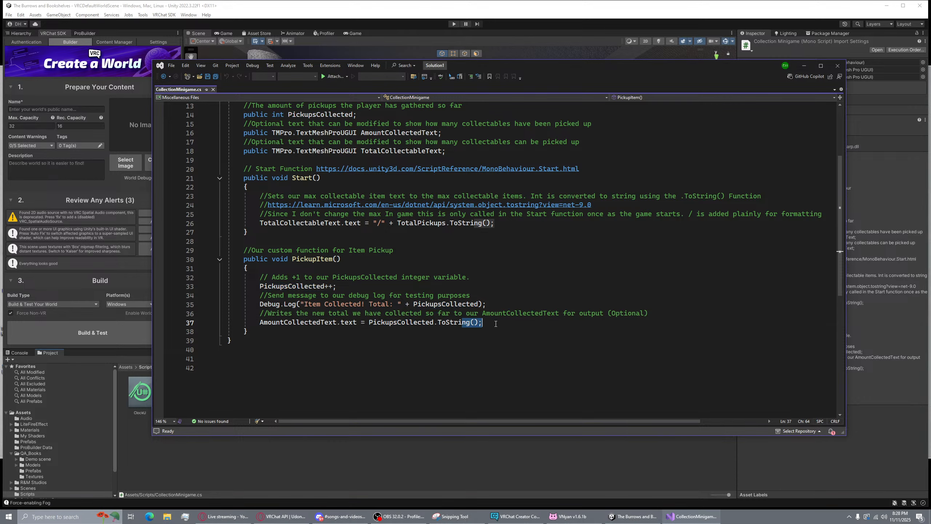
click(436, 323)
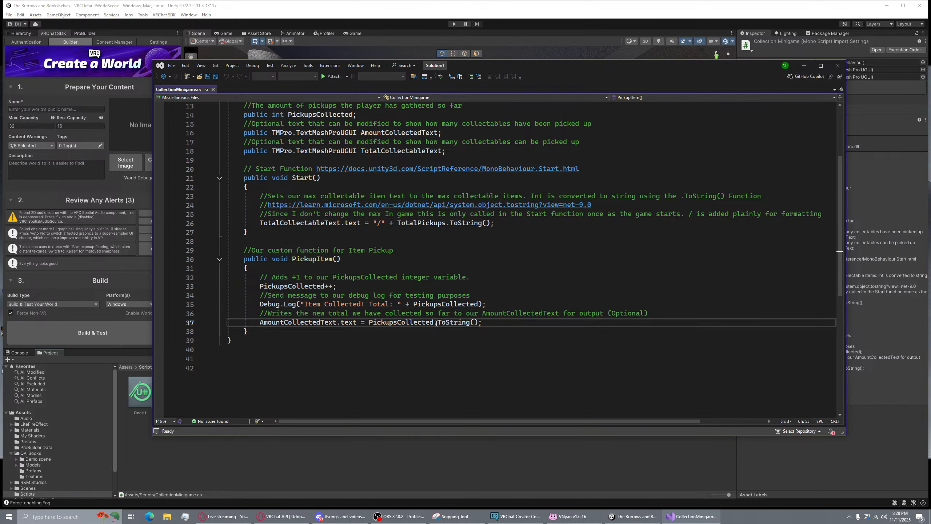
drag(436, 323, 479, 325)
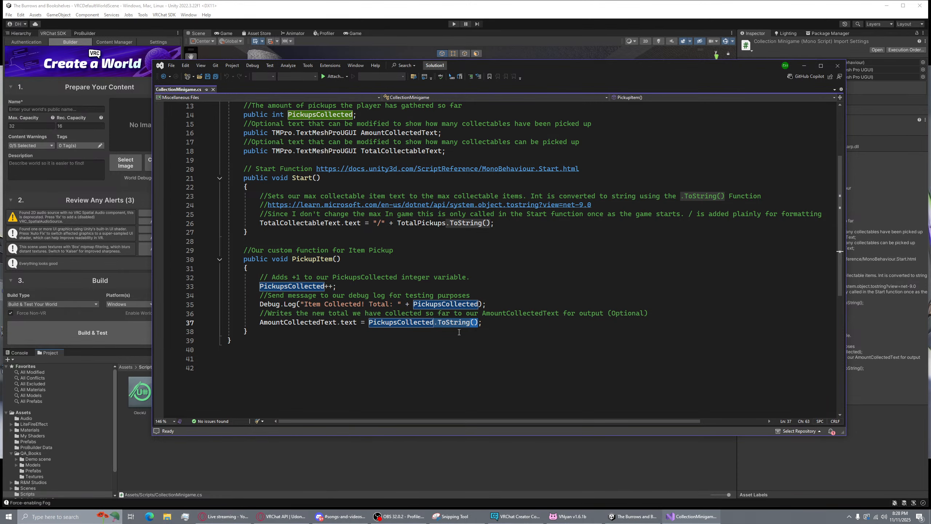
Close Visual Studio and delete the Button under Tablet > Menu Canvas
click(838, 68)
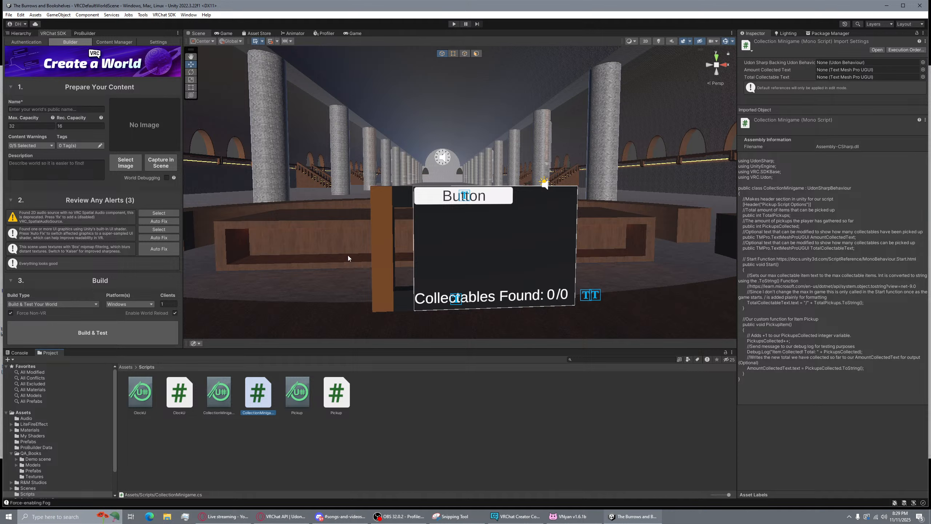
click(21, 33)
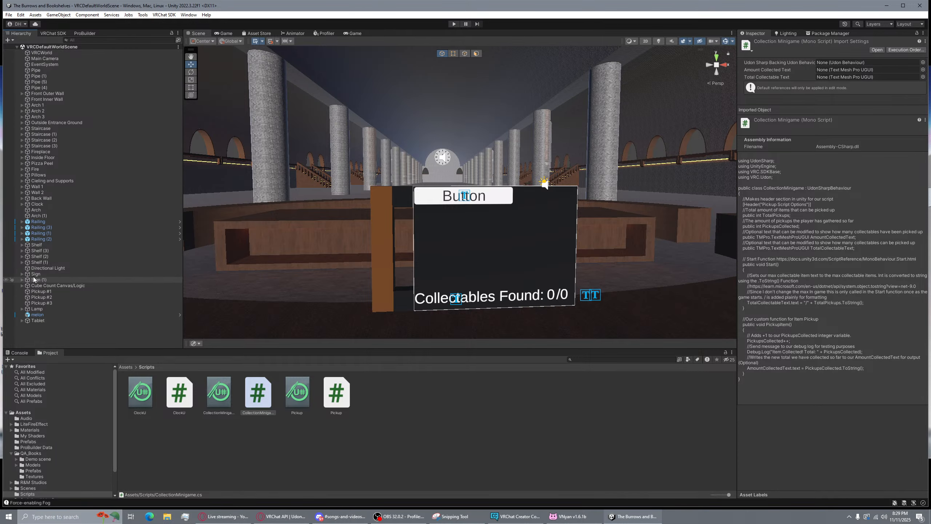
click(26, 320)
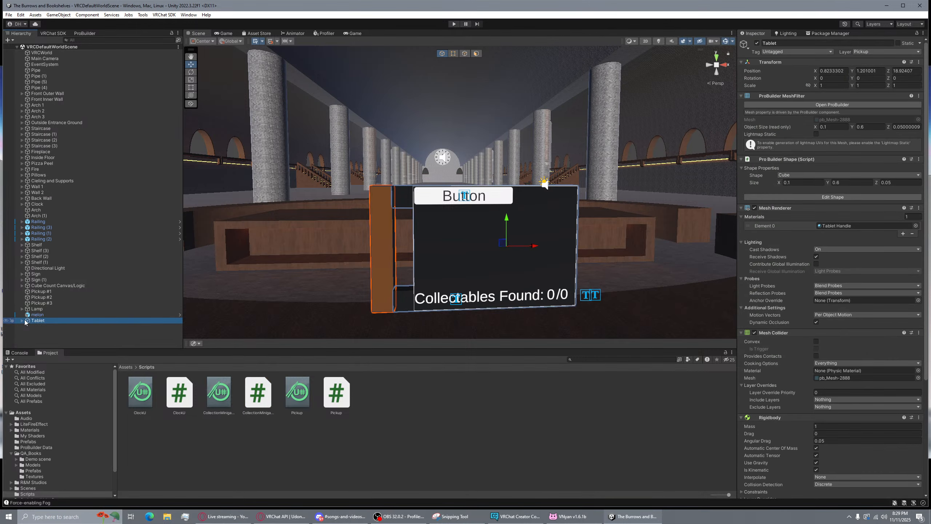
click(22, 321)
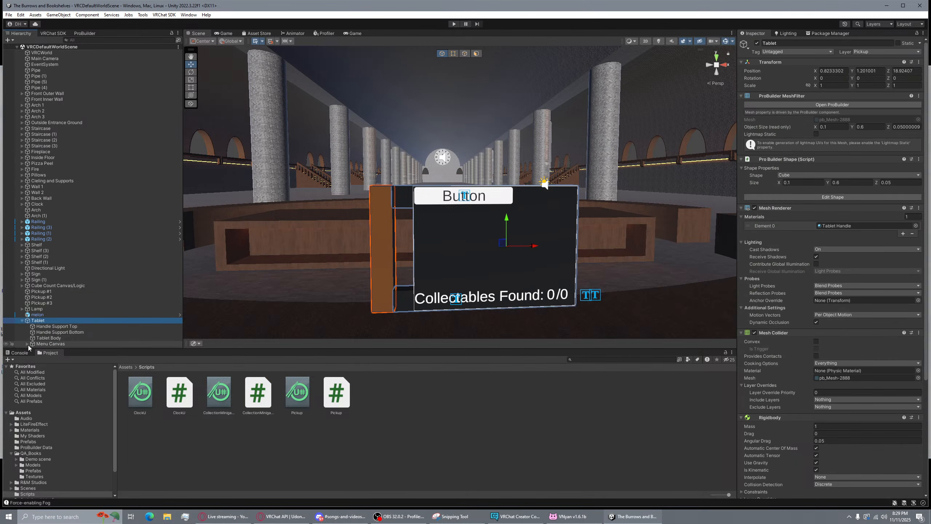
click(28, 343)
click(52, 328)
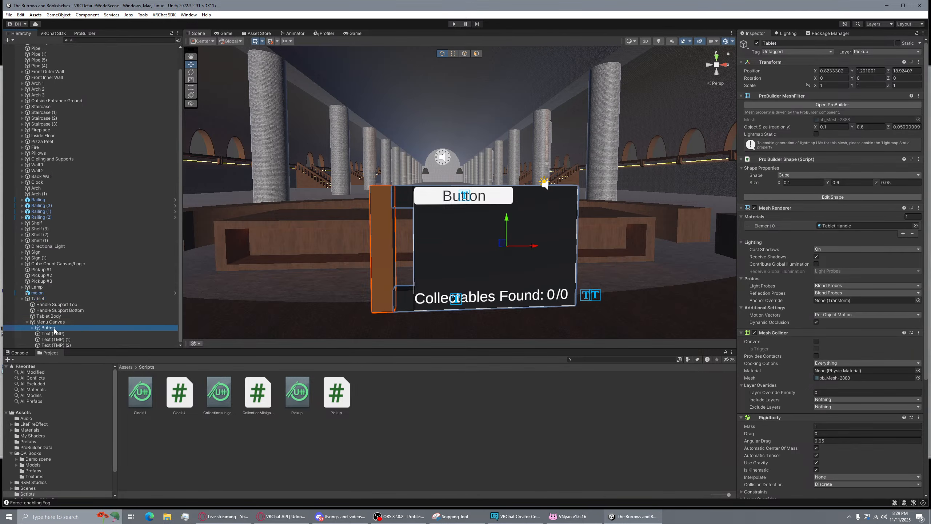
key(Delete)
right_drag(591, 220, 638, 154)
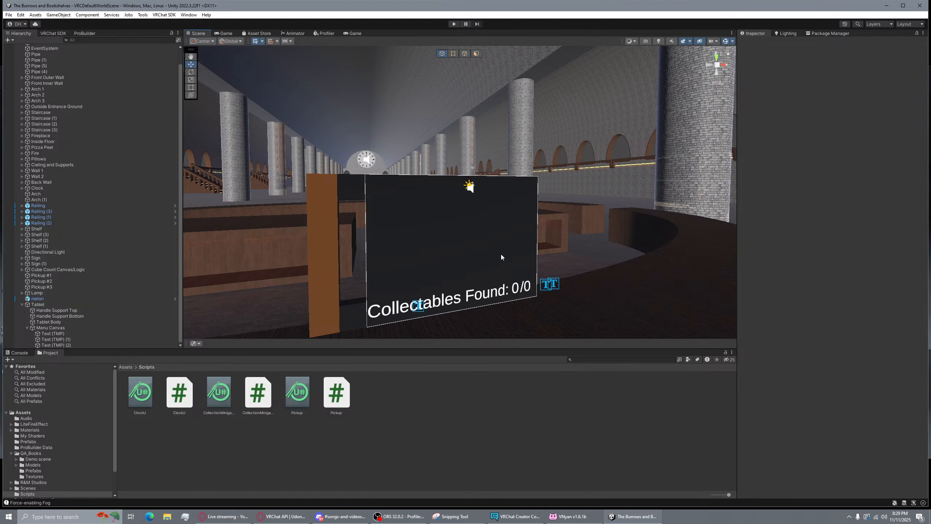
Create a new U# Script in Assets > Scripts and start naming it 'IDle'
right_click(370, 389)
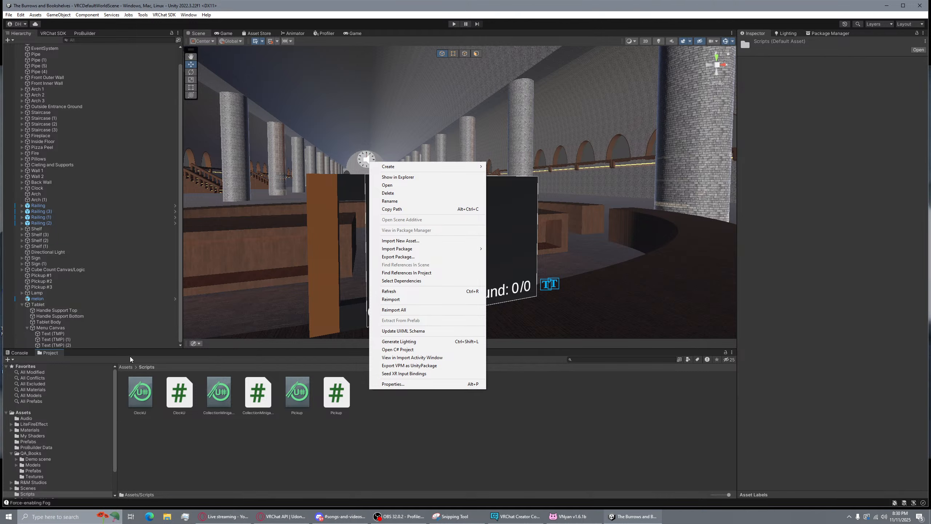
click(129, 367)
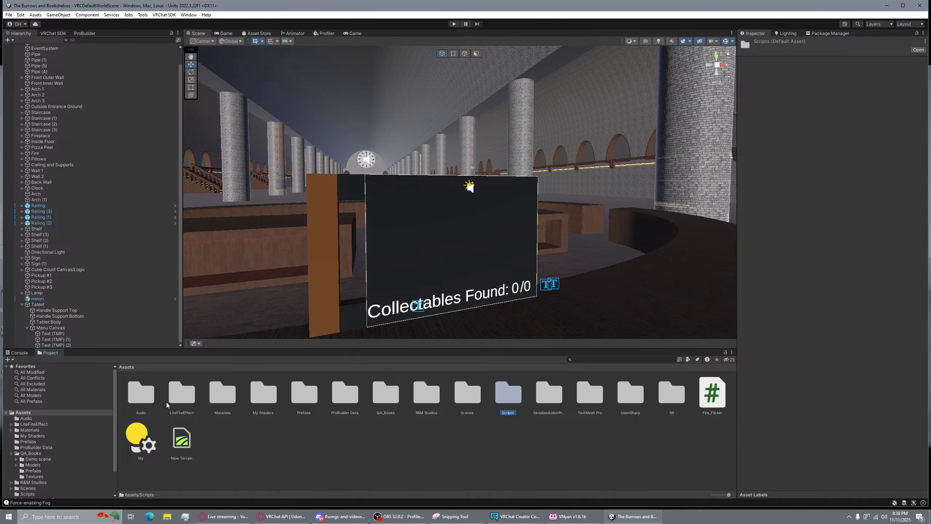
double_click(514, 395)
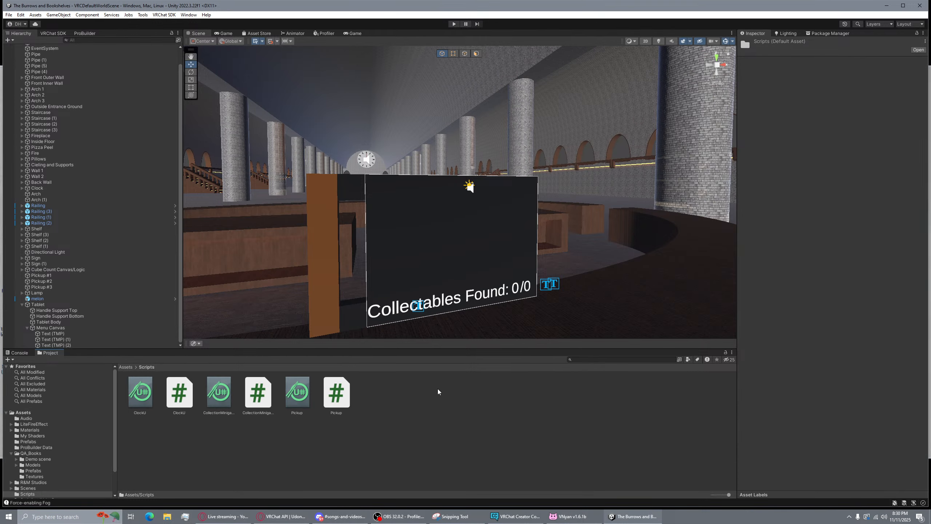
right_click(444, 397)
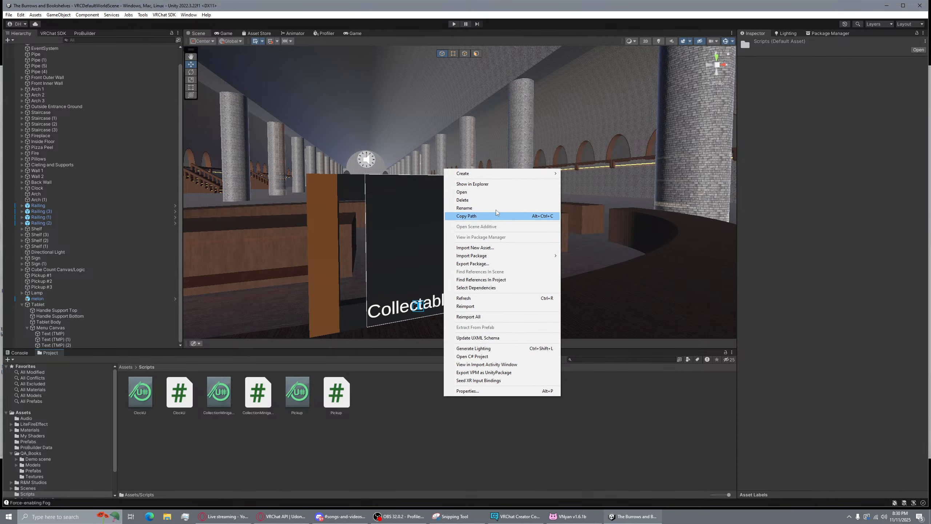
mouse_move(500, 169)
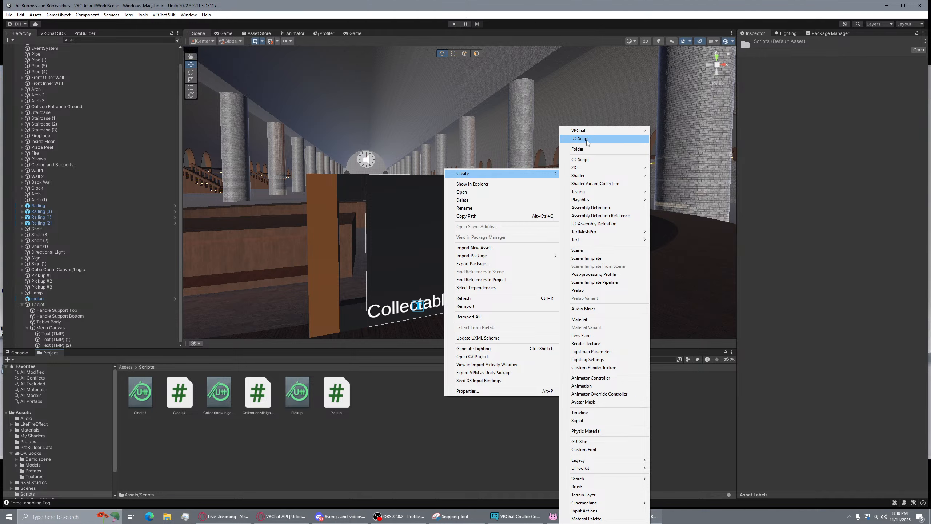
mouse_move(616, 131)
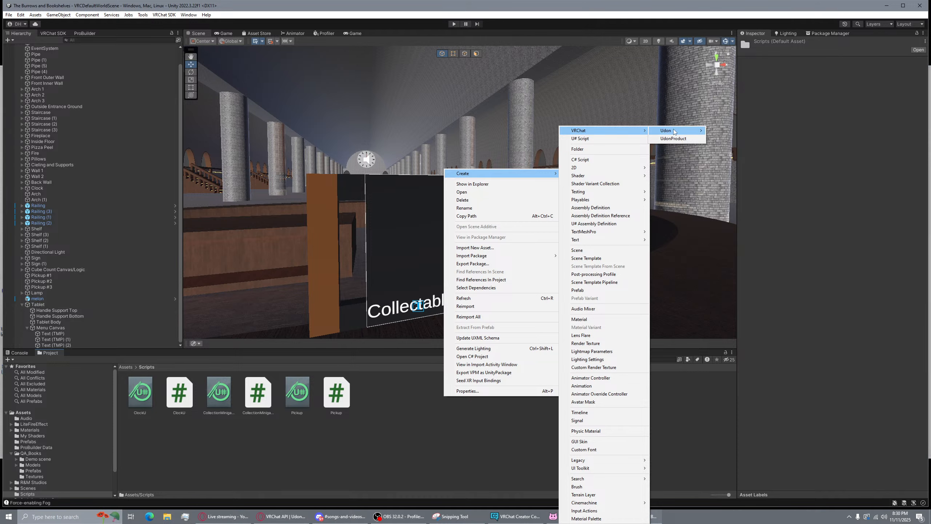
mouse_move(674, 132)
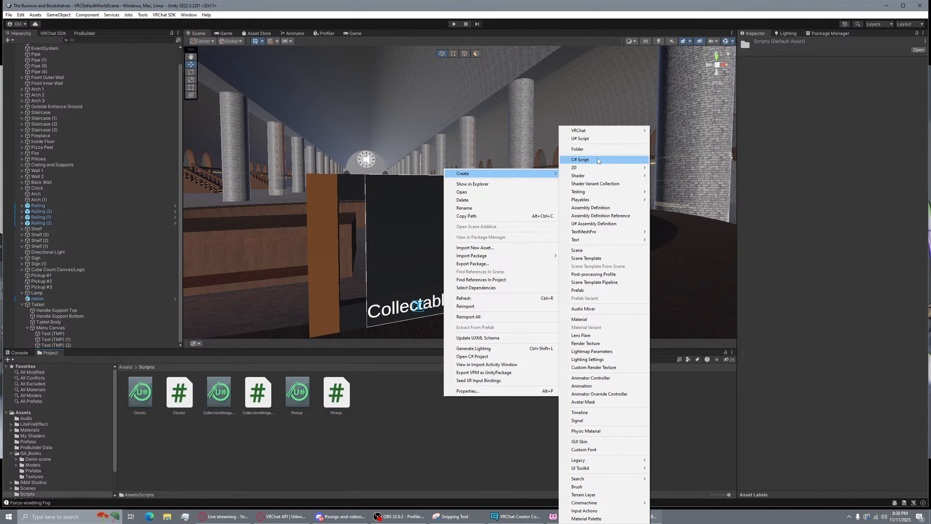
click(591, 139)
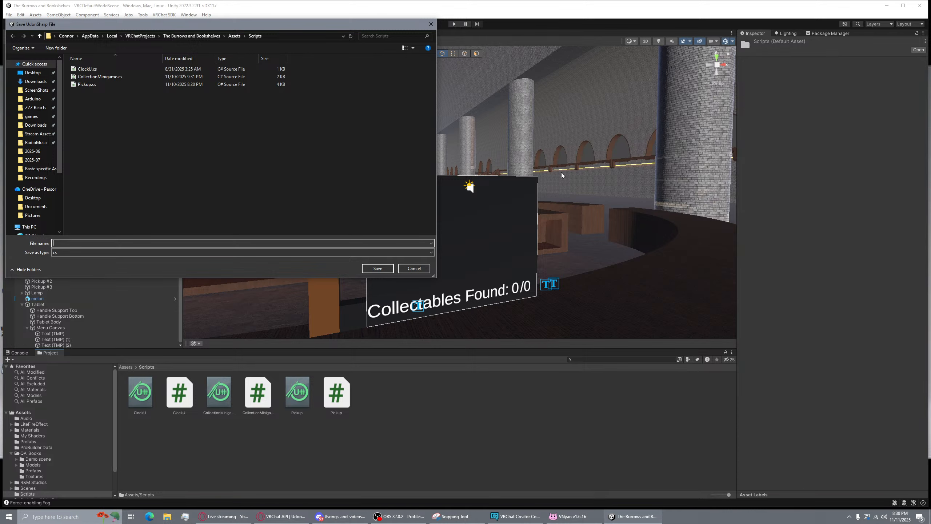
text(IDle)
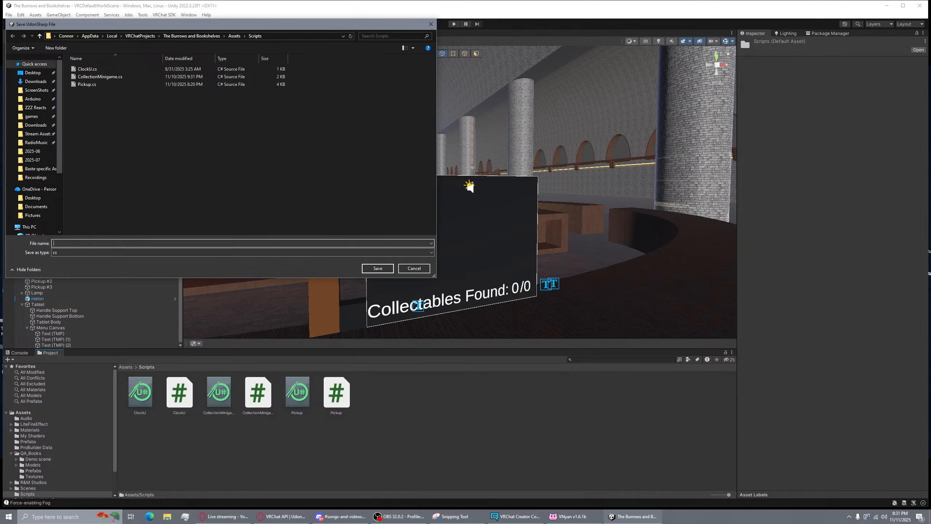
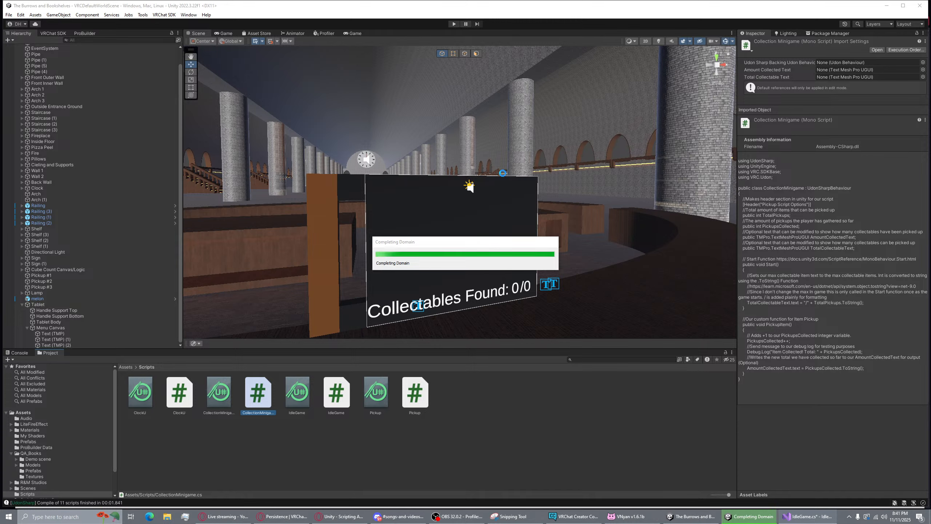
Select the Collectables Found label's text, then bring the IdleGame script in Visual Studio to the front
click(460, 295)
click(817, 204)
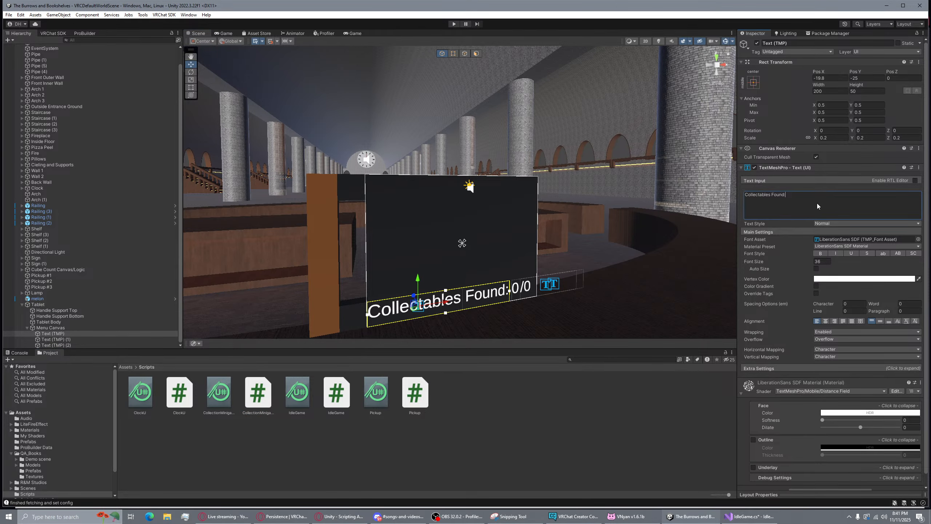
drag(817, 203, 720, 183)
click(748, 516)
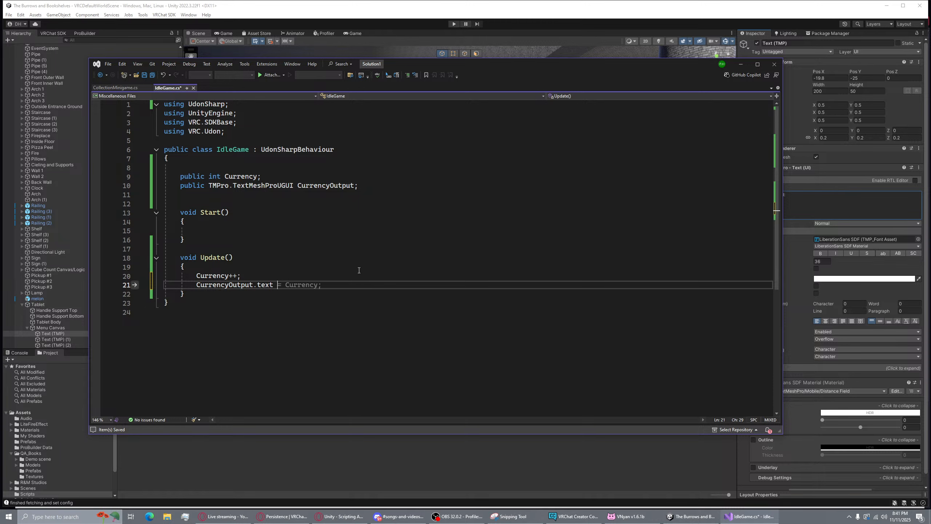
Make Update assign CurrencyOutput.text = Currency.ToString() and save the script so Unity recompiles
text(= Currency)
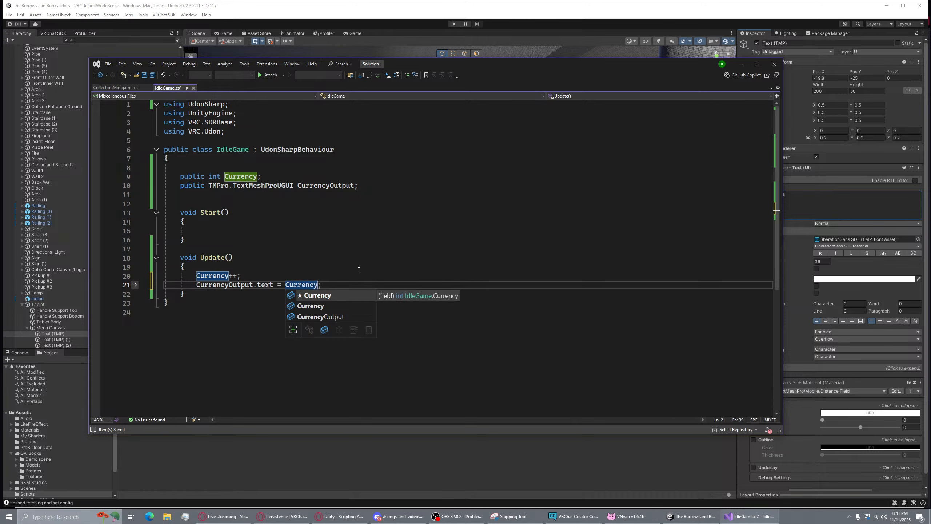
text(;)
key(ctrl+s)
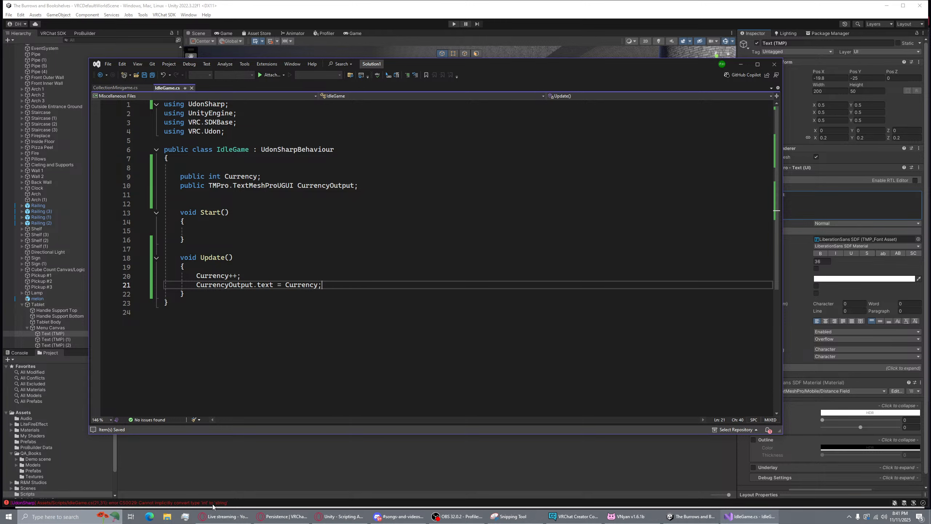
click(316, 285)
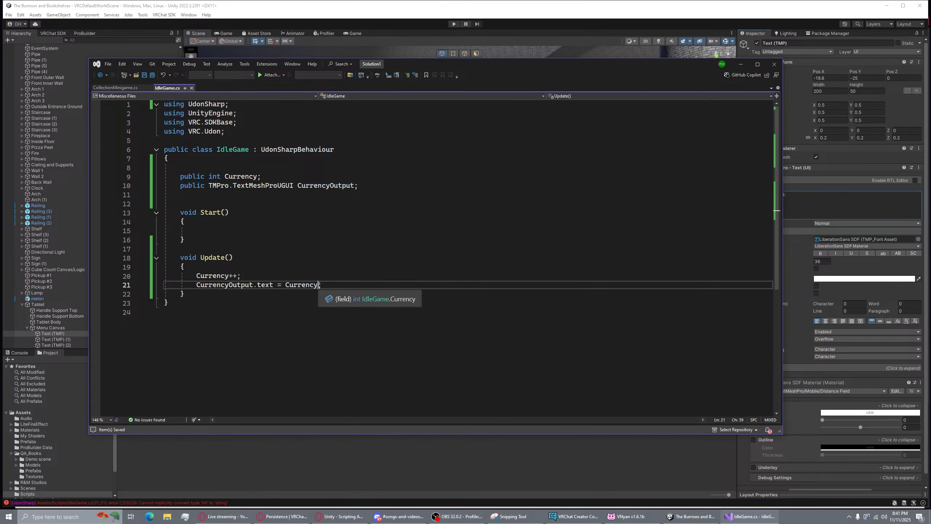
text(.To)
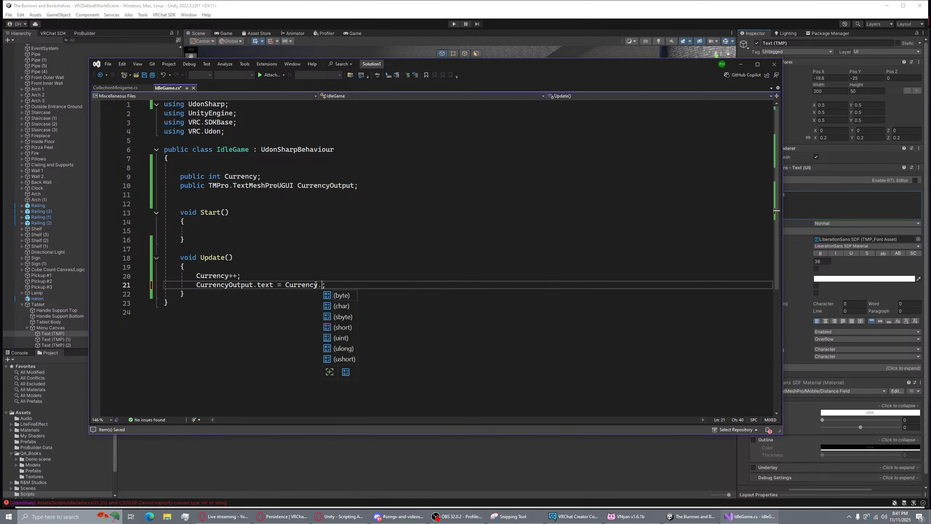
text(String())
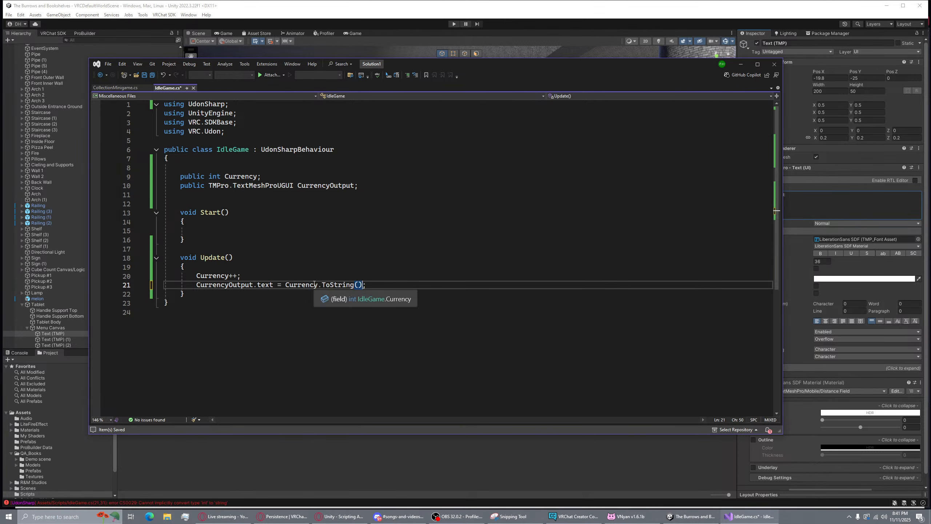
key(ctrl+s)
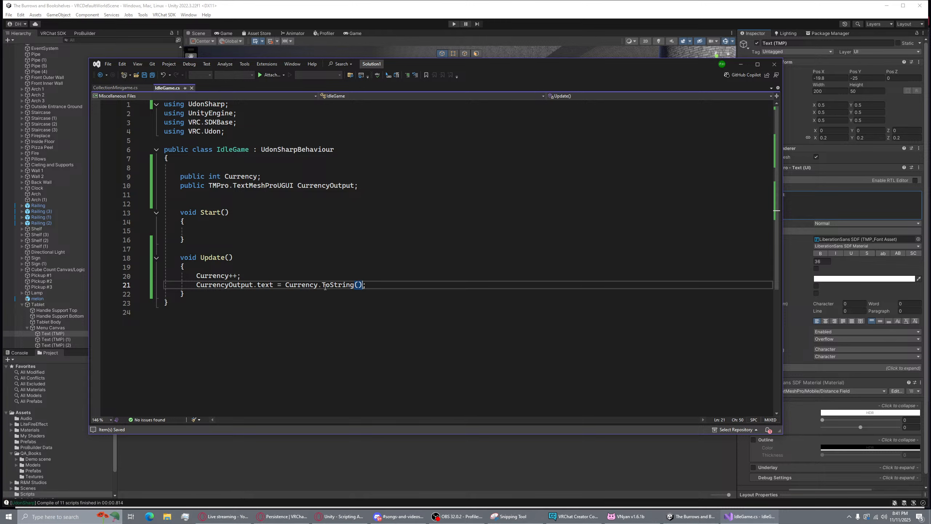
click(437, 466)
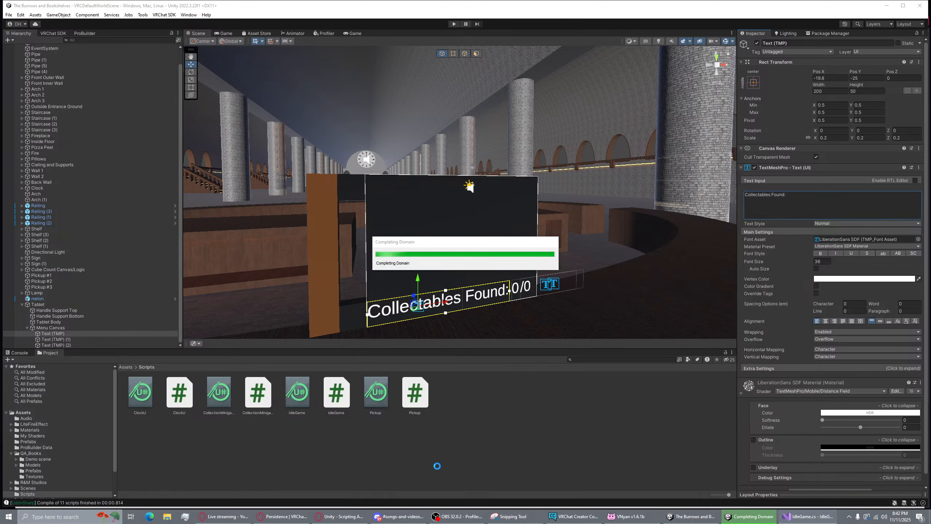
Duplicate the Collectables Found label, move the copy above it, and change its text to 'Currency:'
click(294, 301)
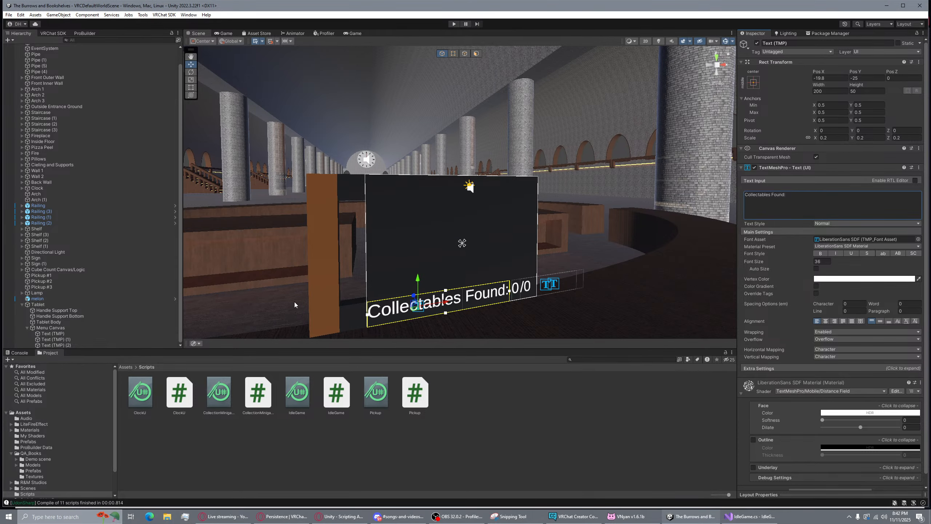
click(74, 335)
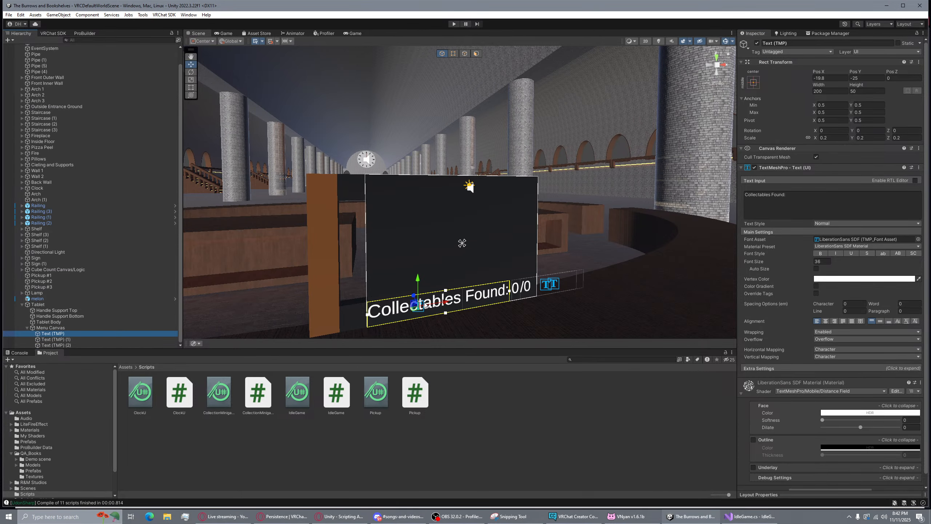
key(ctrl+d)
drag(446, 290, 446, 258)
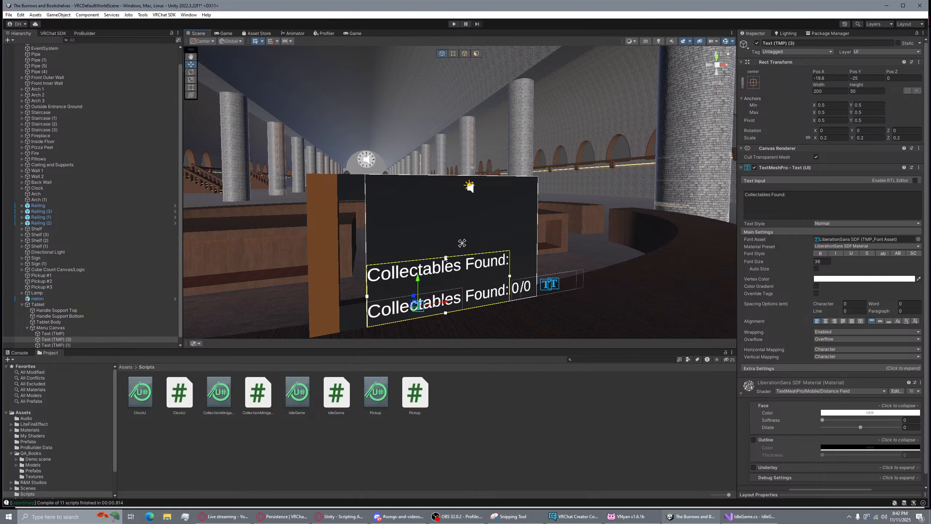
key(ctrl+z)
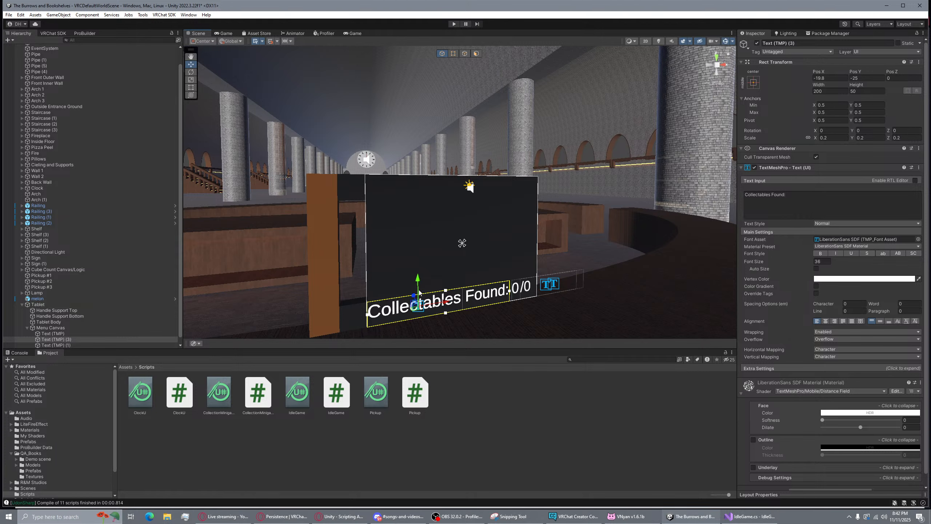
drag(418, 281, 416, 258)
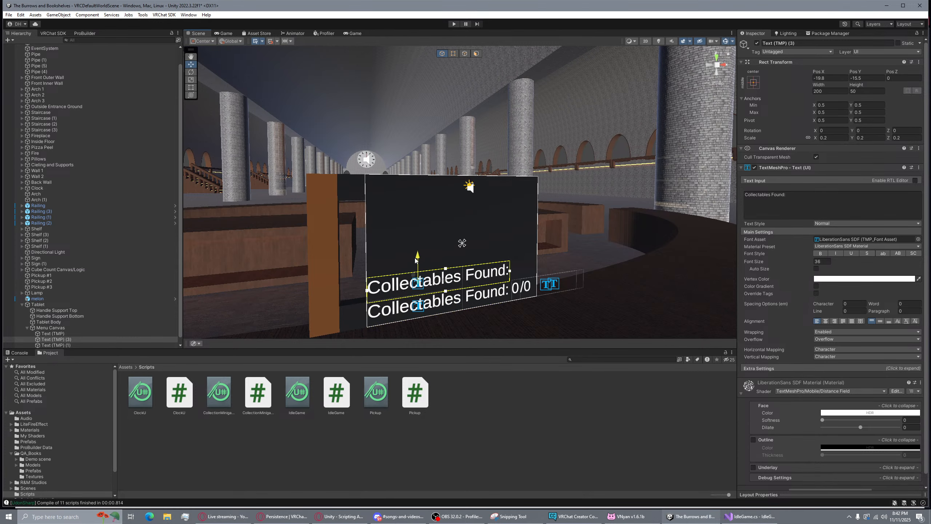
click(781, 199)
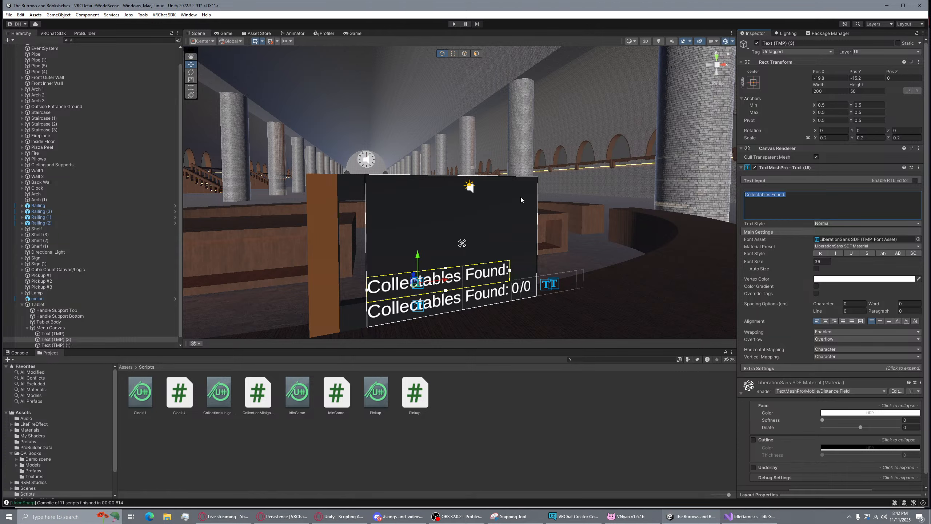
key(ctrl+a)
text(Currency)
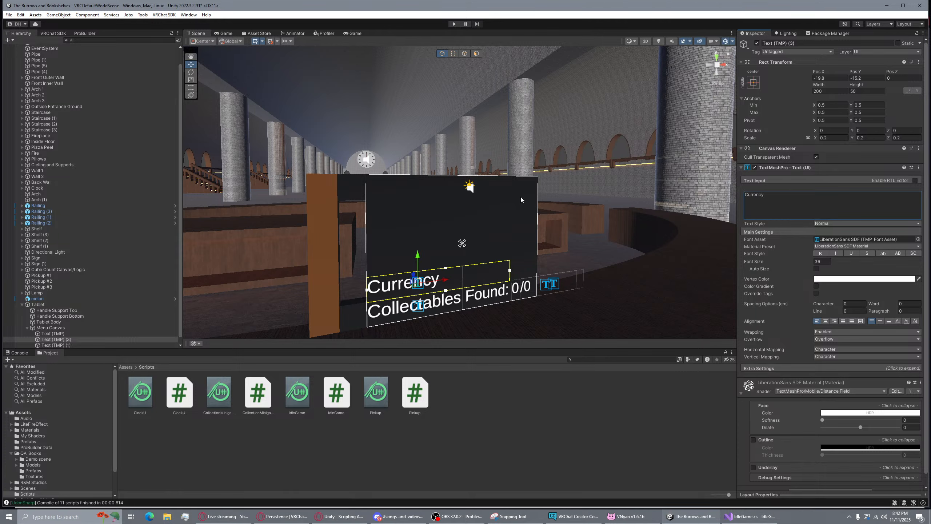
text(:)
Duplicate the Currency: label, place it to the right with text '0', and save the scene
click(64, 340)
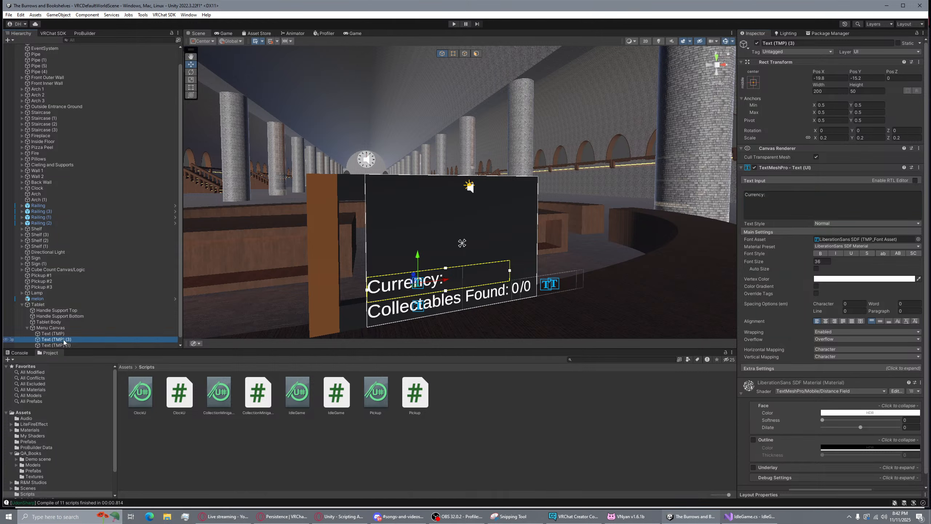
key(ctrl+d)
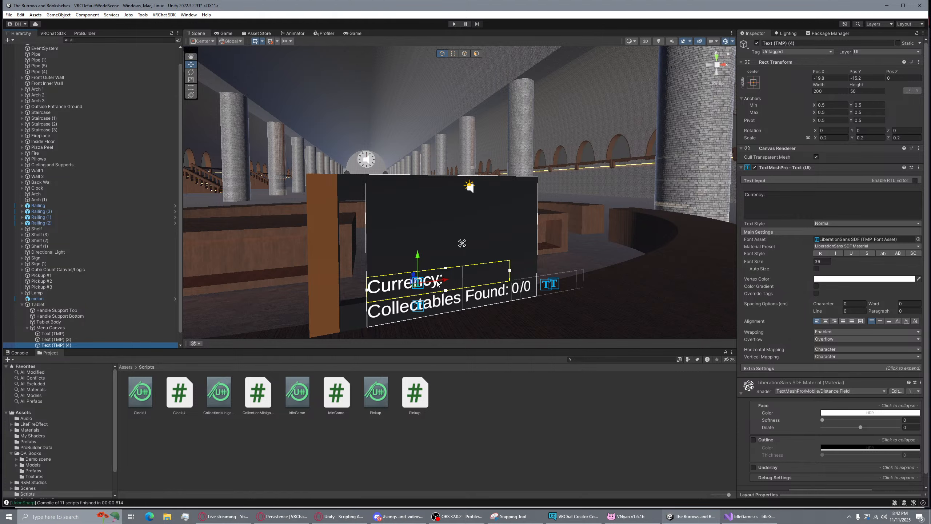
drag(441, 281, 506, 272)
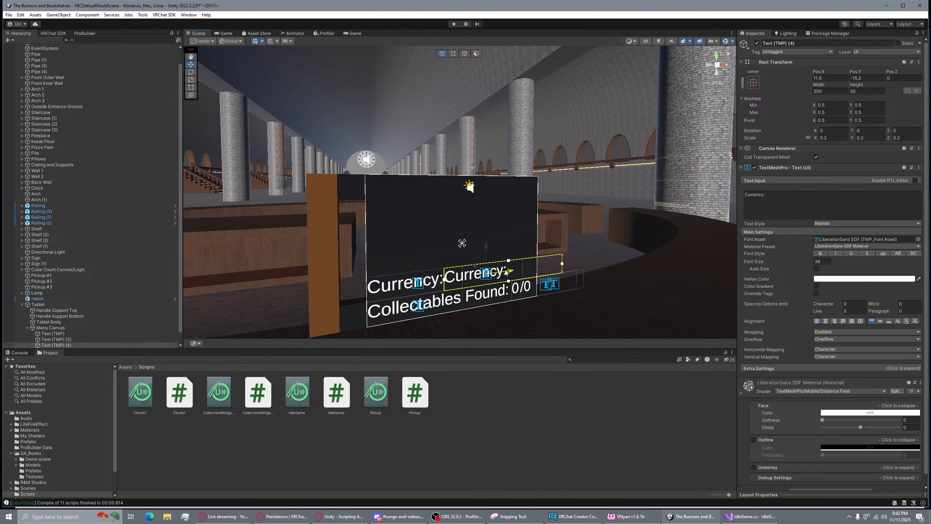
click(788, 206)
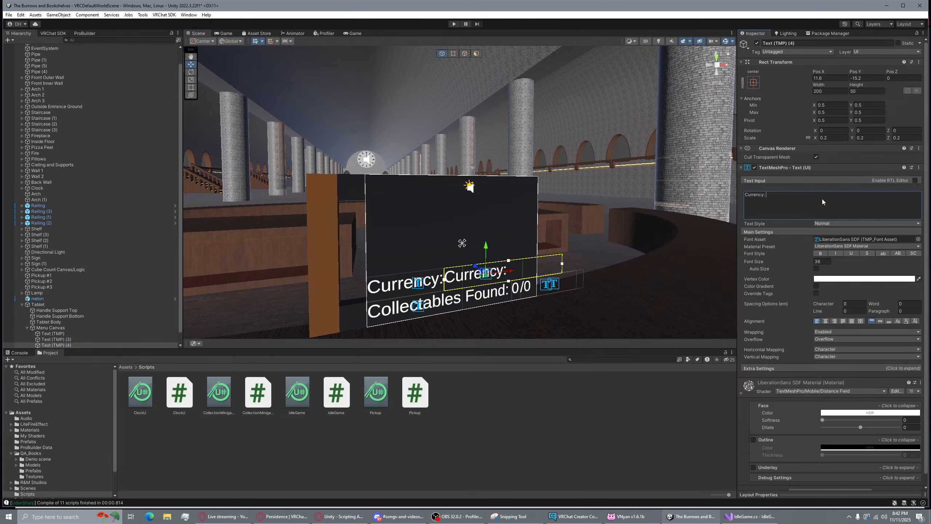
text(0)
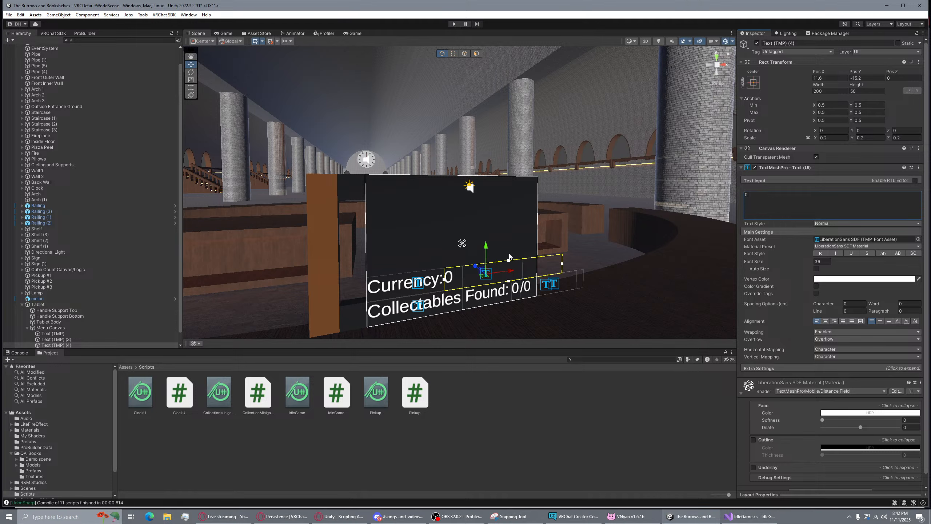
drag(512, 269, 513, 270)
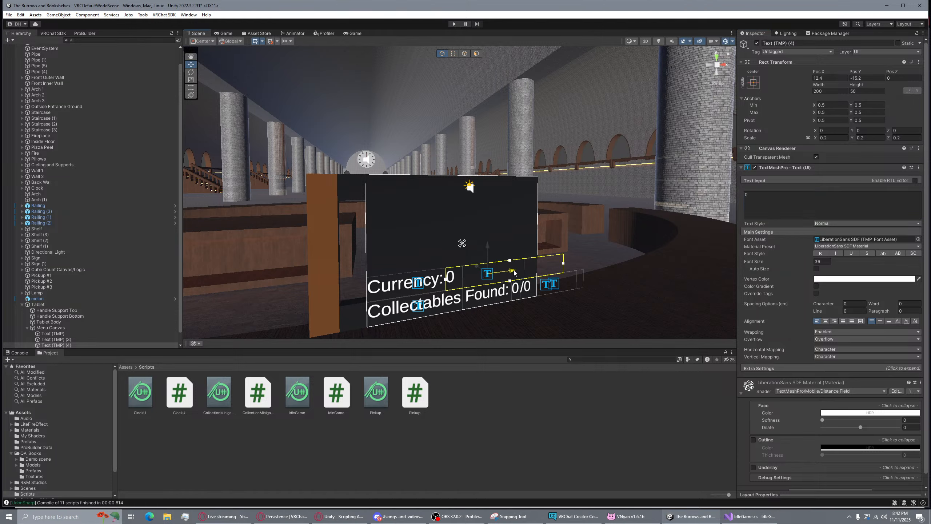
key(ctrl+s)
click(748, 516)
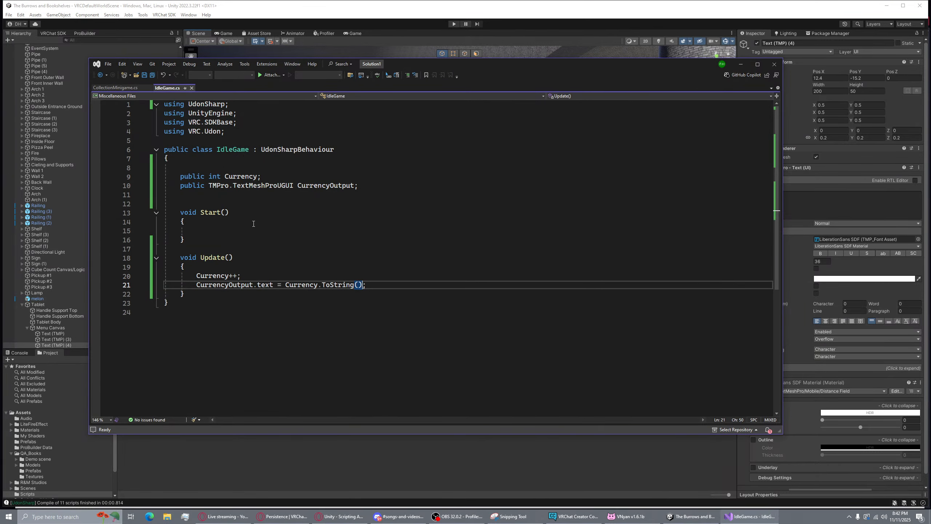
click(363, 461)
right_drag(503, 248, 532, 232)
key(w)
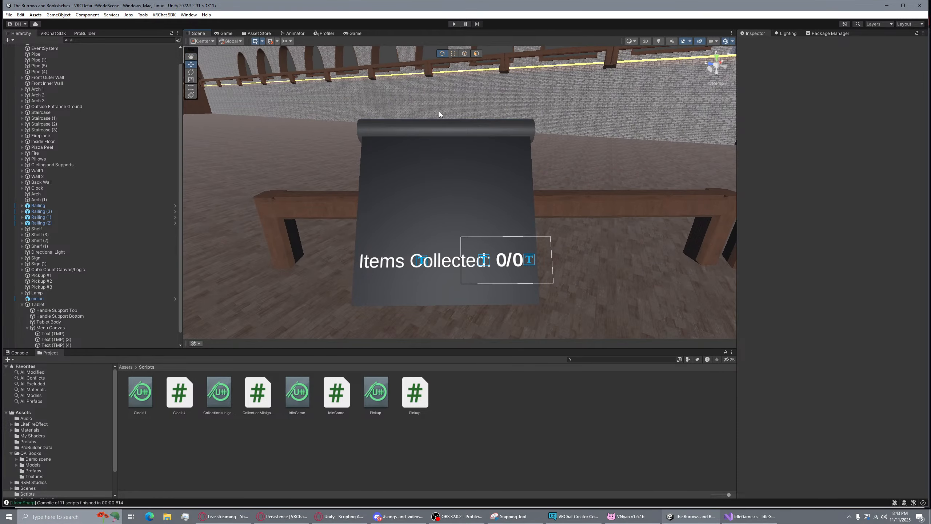
click(441, 128)
alt+drag(441, 127, 564, 262)
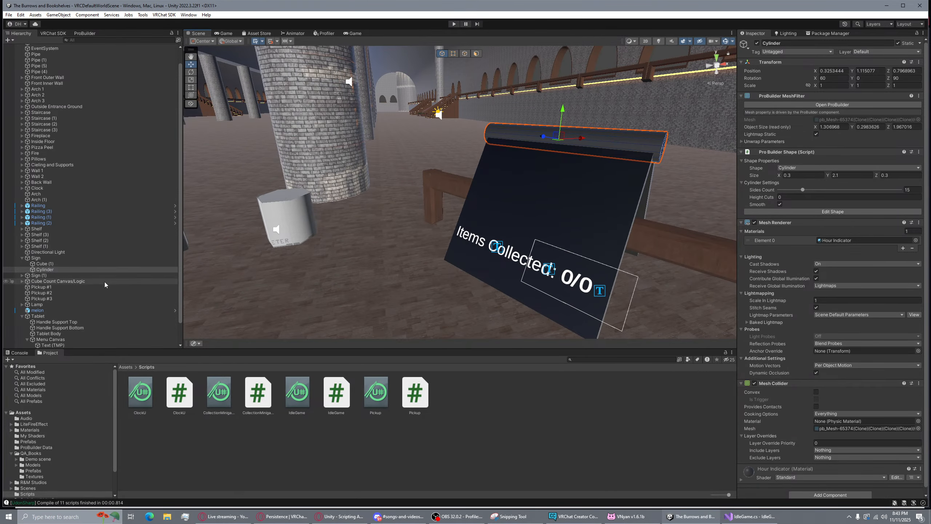
scroll(811, 366, down, 1)
scroll(831, 314, up, 1)
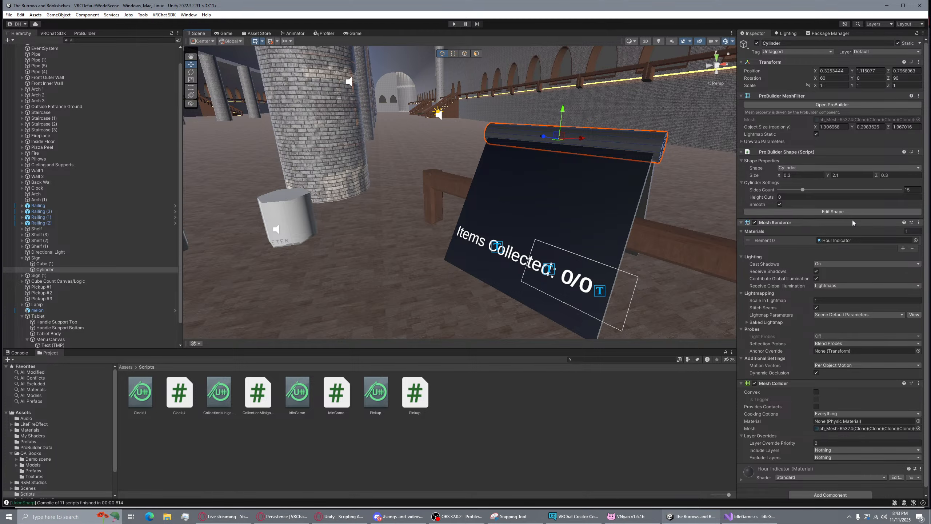
scroll(853, 219, down, 1)
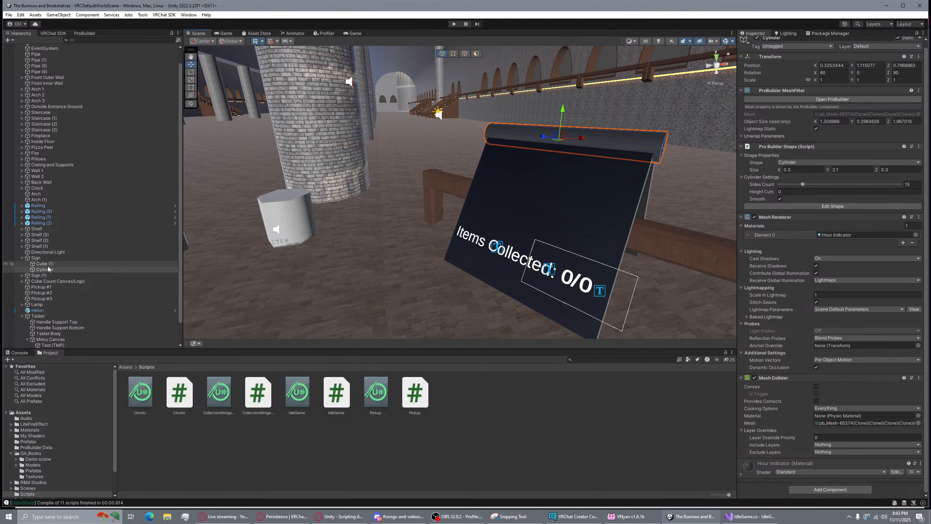
click(38, 258)
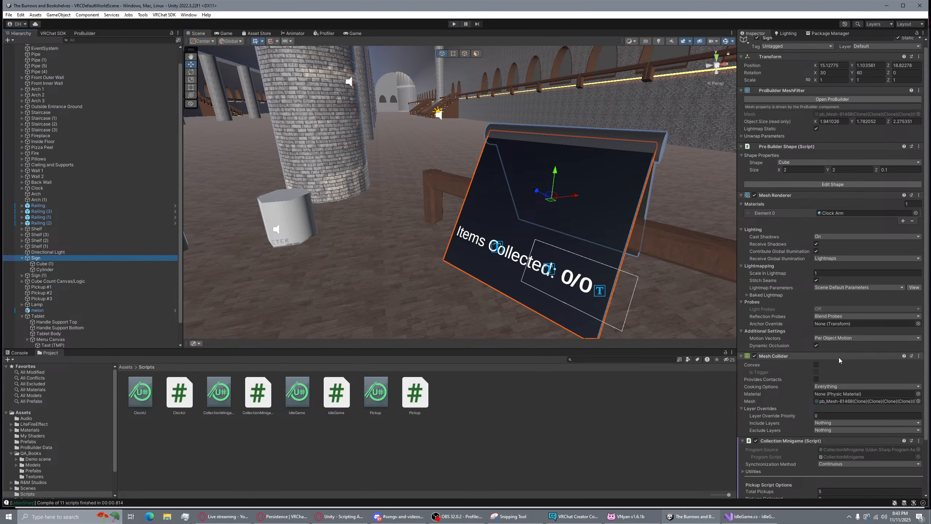
scroll(840, 360, down, 3)
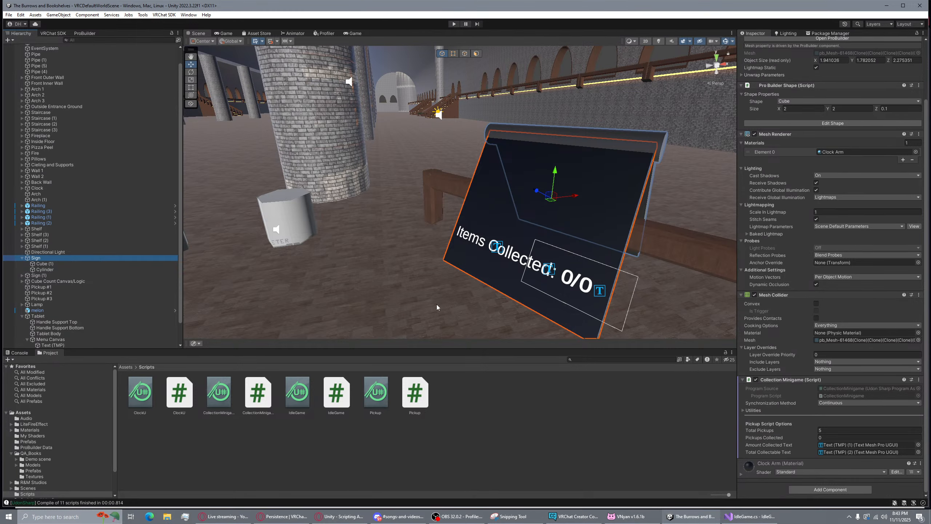
right_drag(617, 258, 636, 265)
key(s)
right_drag(489, 252, 425, 223)
Attach the IdleGame script to the Tablet by dragging it into the Inspector
click(362, 221)
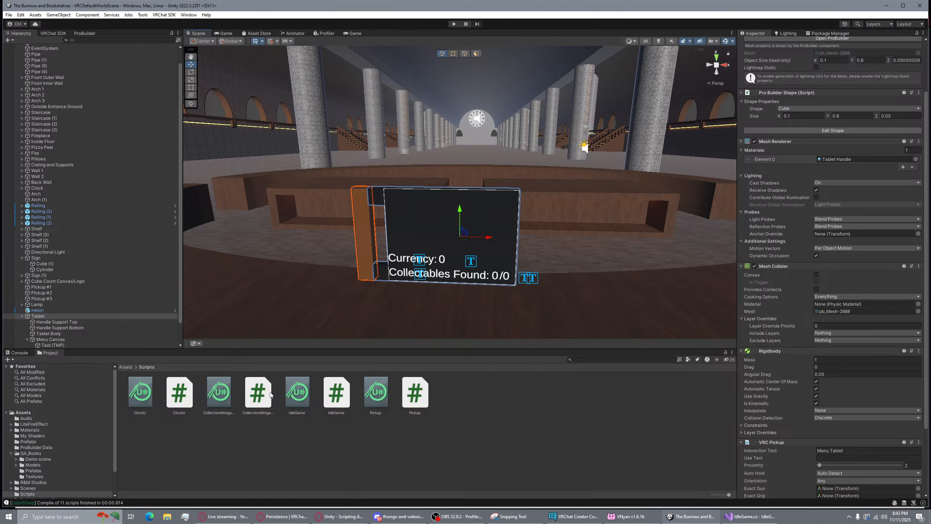
scroll(812, 339, down, 5)
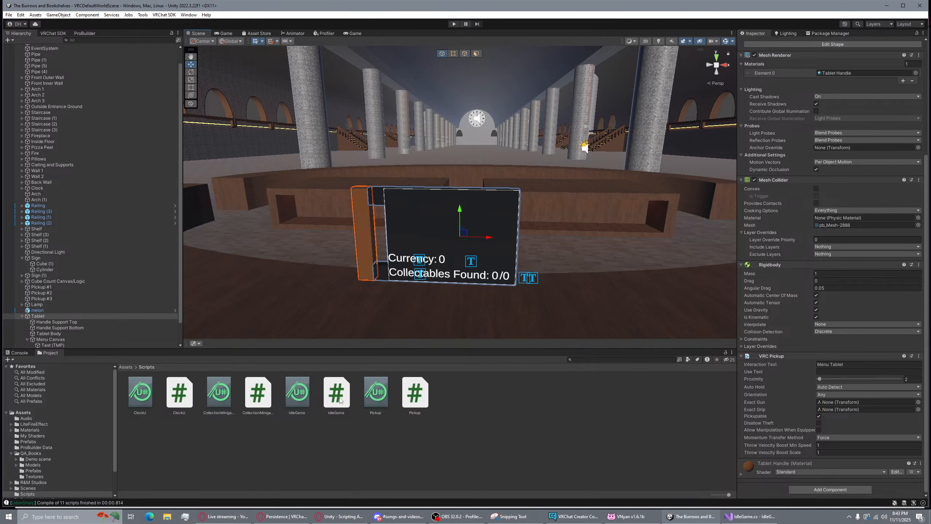
drag(339, 400, 815, 457)
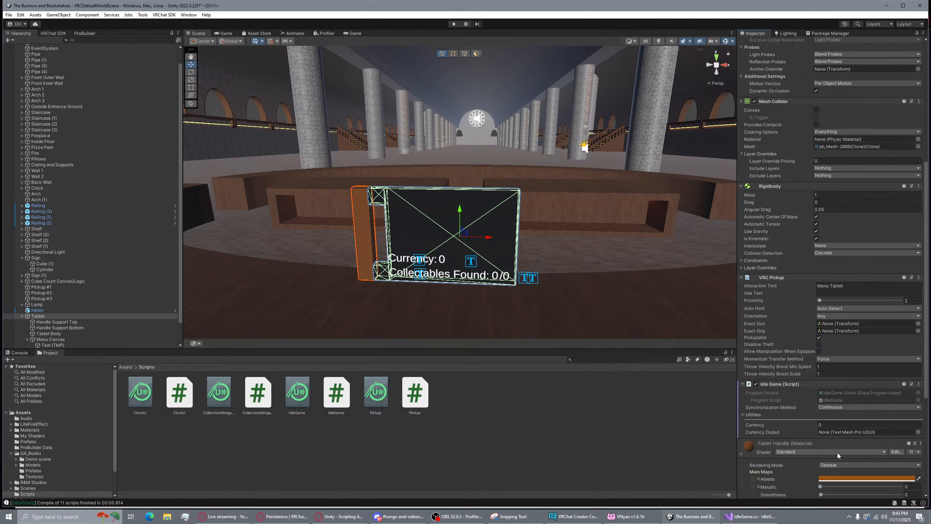
scroll(837, 452, down, 5)
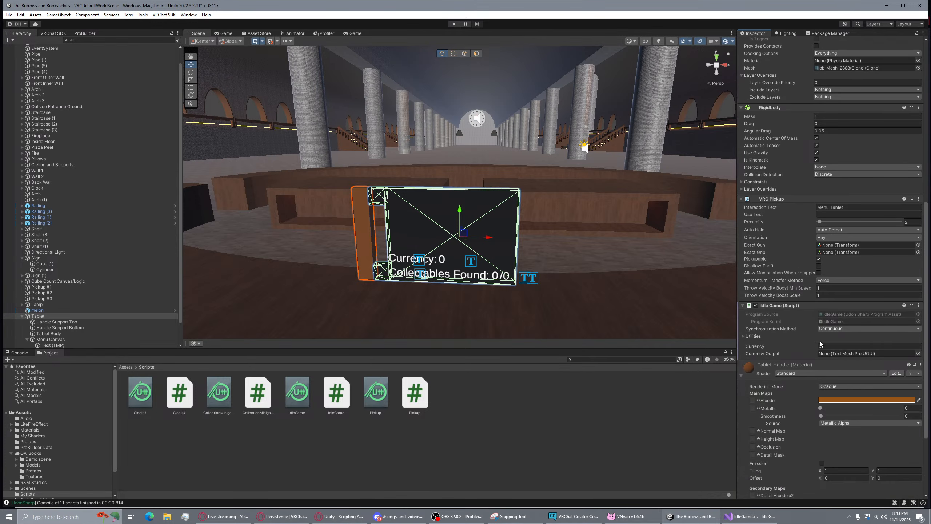
scroll(820, 341, down, 6)
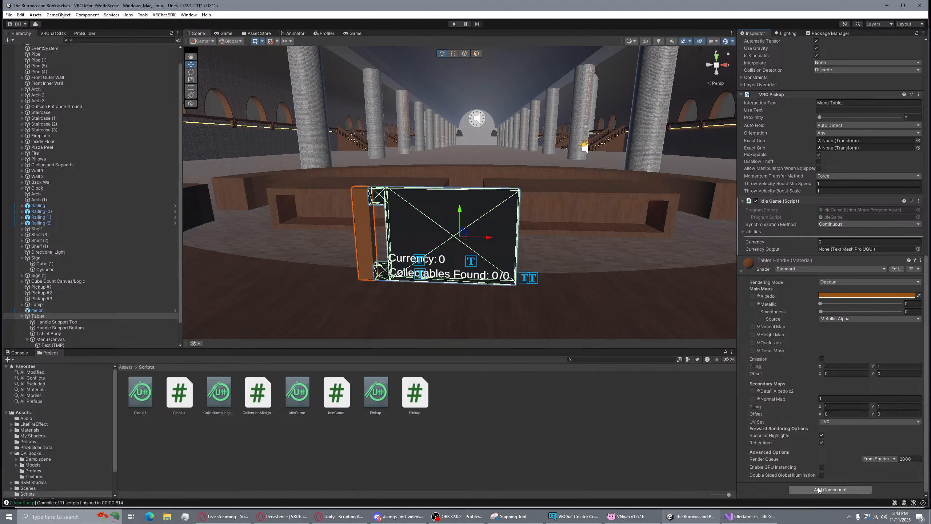
Add an Udon Behaviour component, then remove it again, leaving only the Idle Game script
click(818, 489)
text(UdonB)
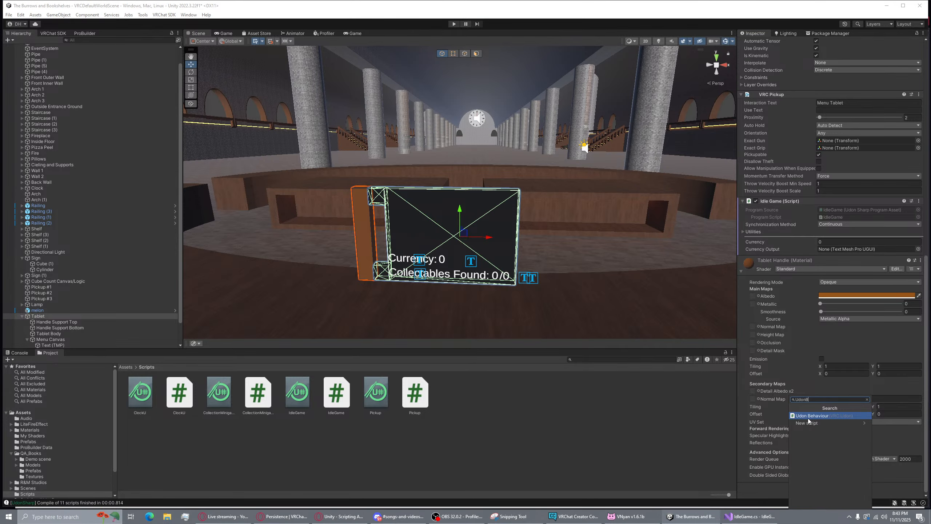
click(815, 416)
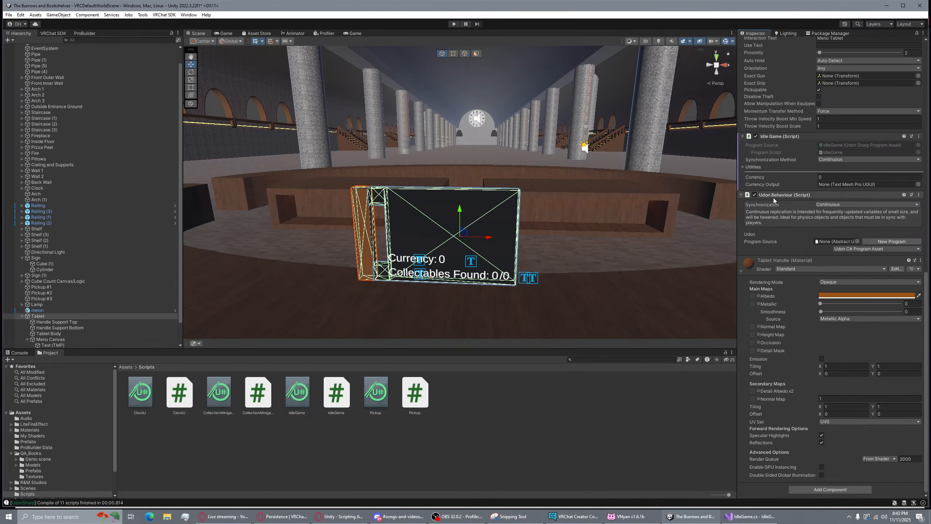
click(788, 136)
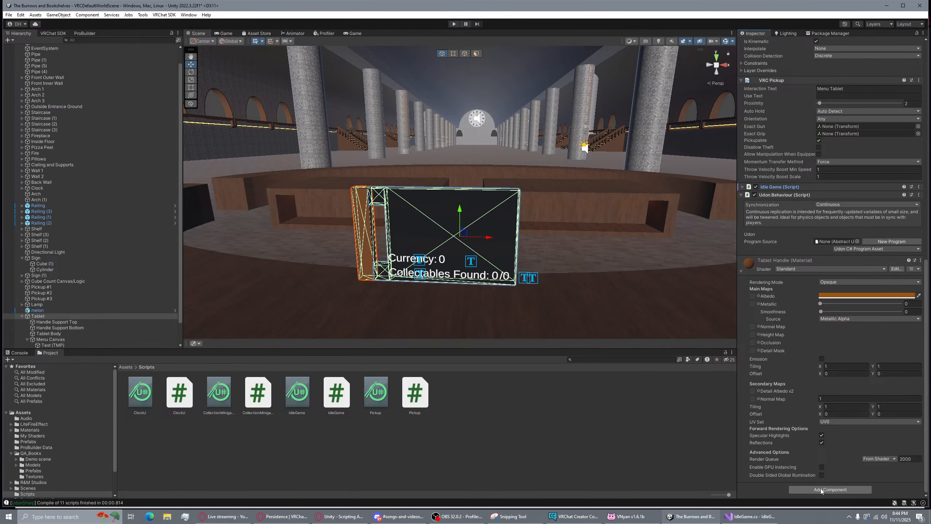
click(857, 241)
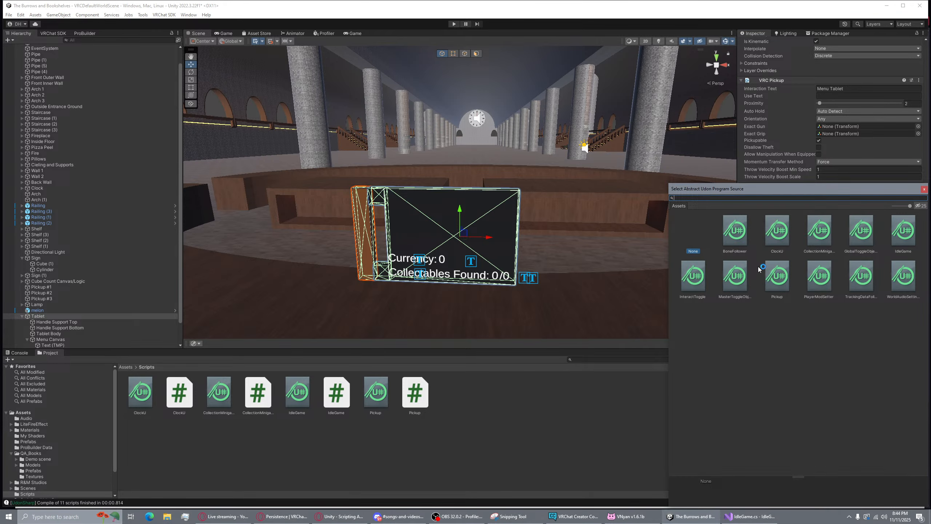
click(925, 189)
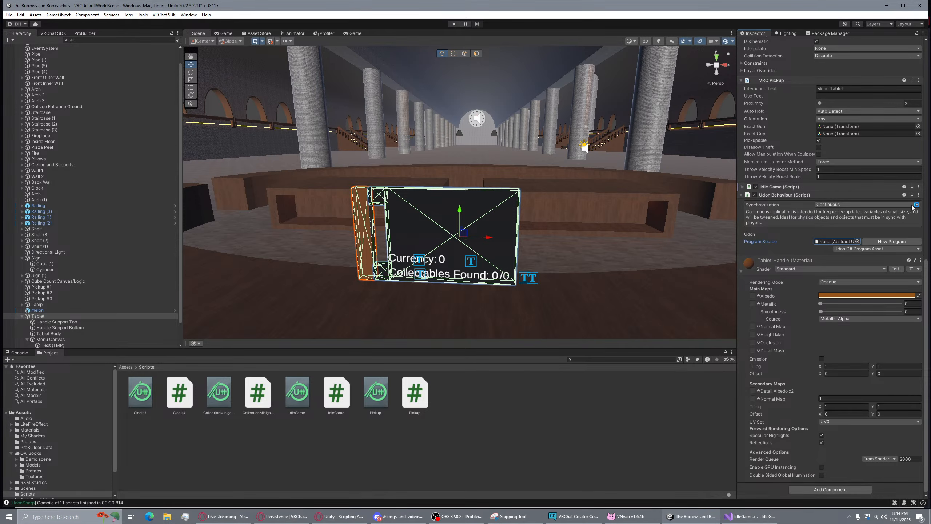
click(918, 194)
click(880, 215)
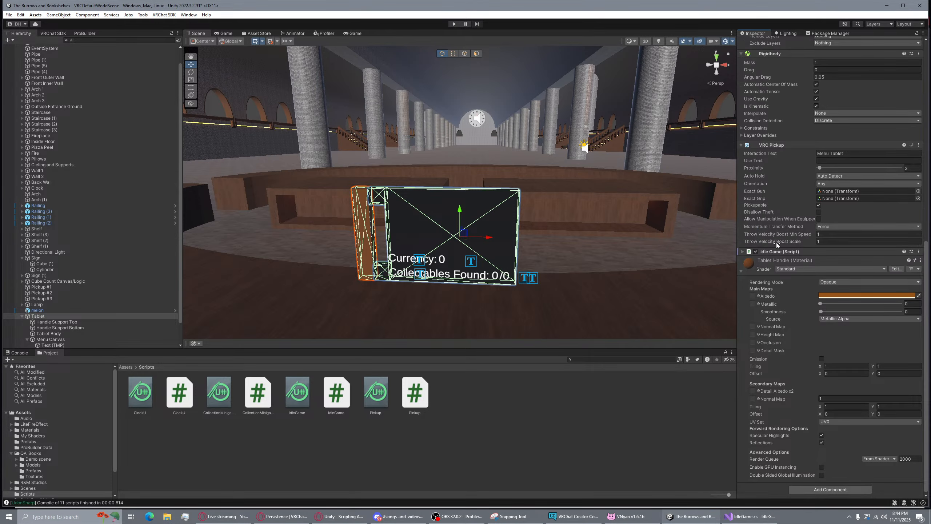
click(742, 251)
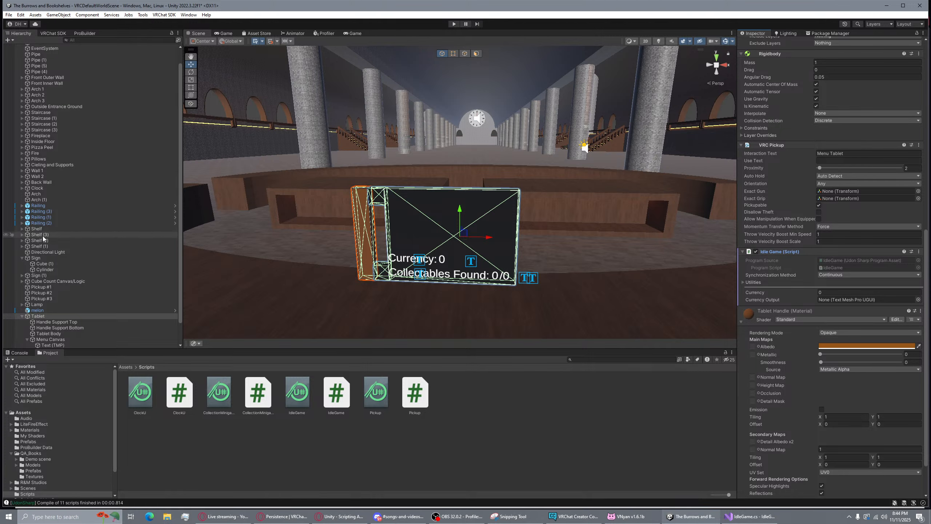
Select the Text (TMP) (4) currency value and frame it in the Scene view
scroll(68, 336, down, 1)
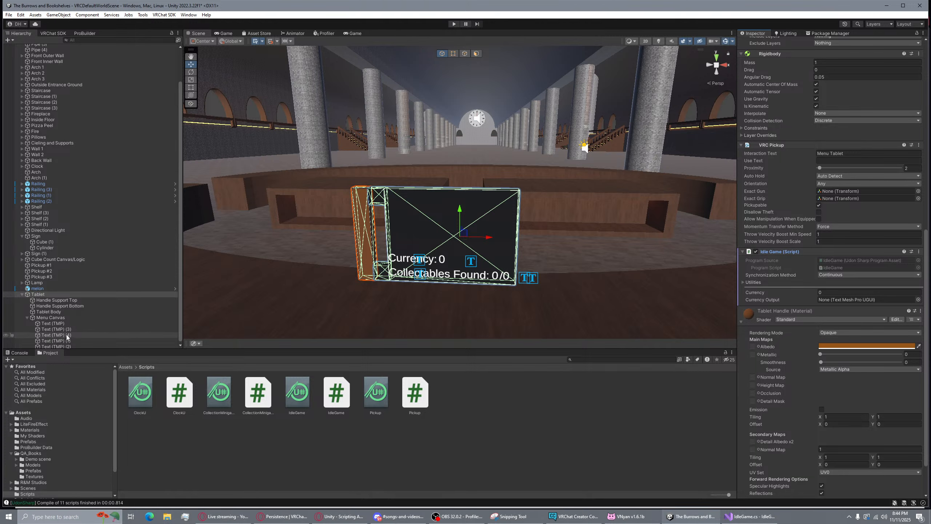
scroll(68, 327, down, 1)
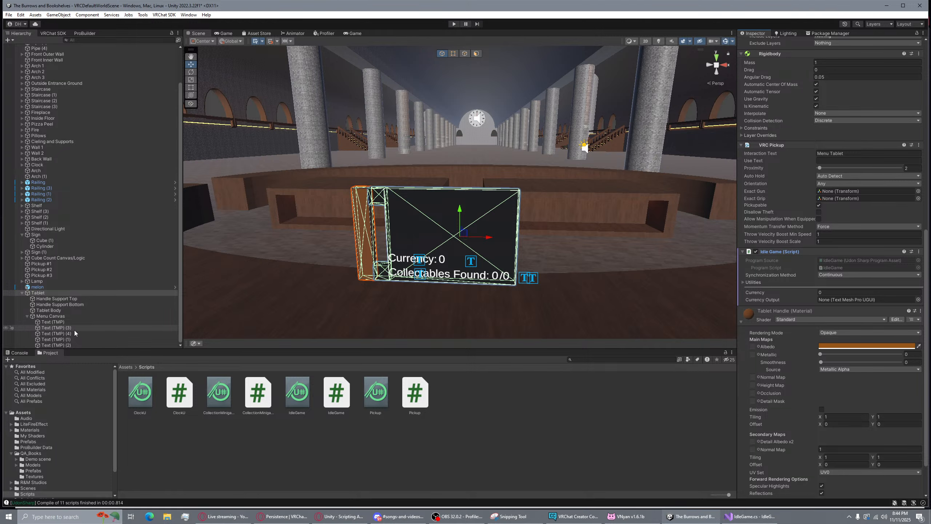
click(69, 345)
click(55, 333)
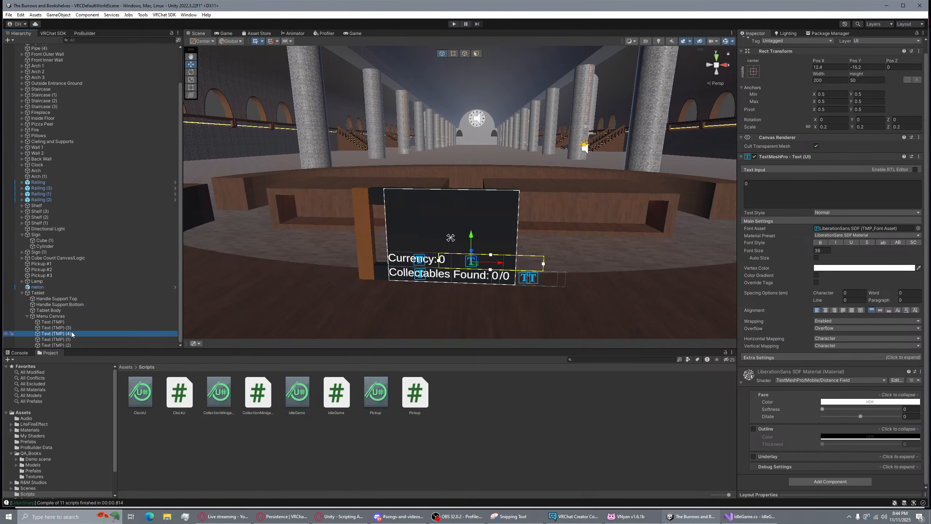
key(f)
scroll(438, 272, down, 5)
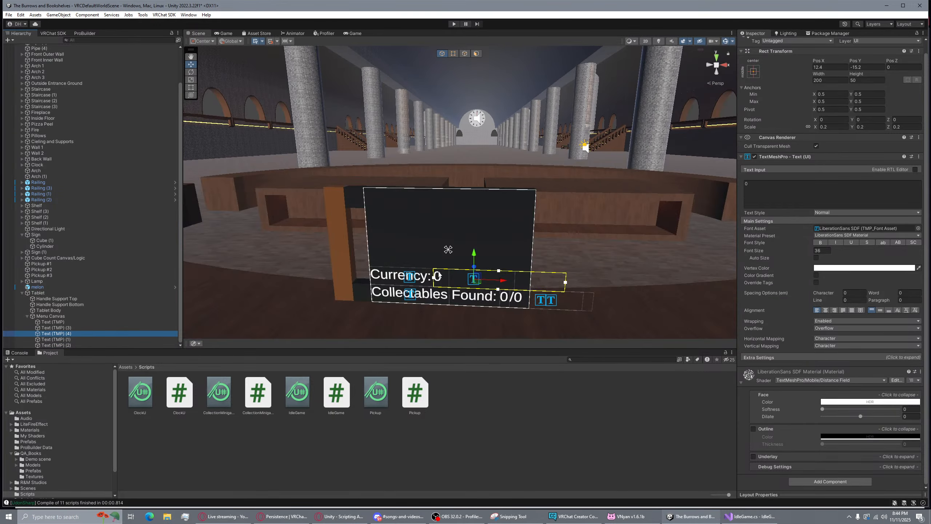
key(w)
right_drag(485, 270, 461, 266)
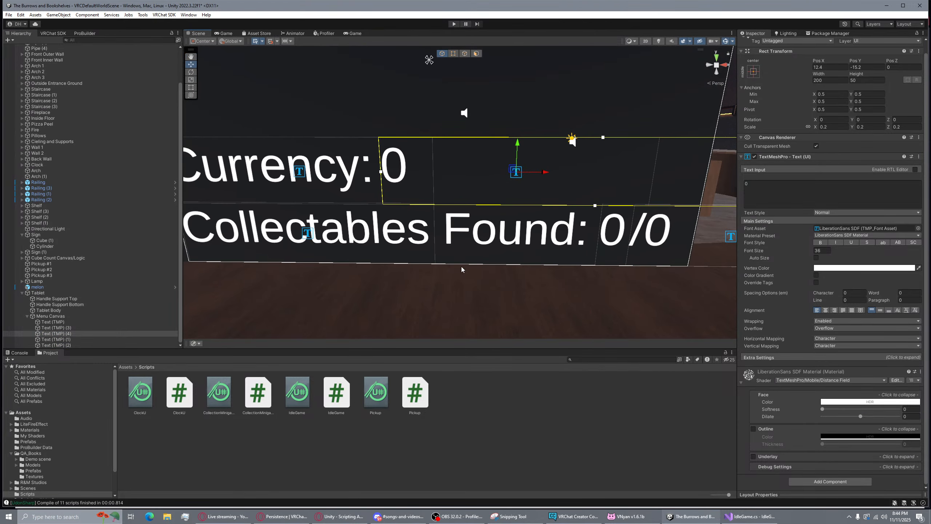
Link Text (TMP) (4) into the Tablet's Currency Output field through a floating Properties window
right_click(59, 334)
click(98, 325)
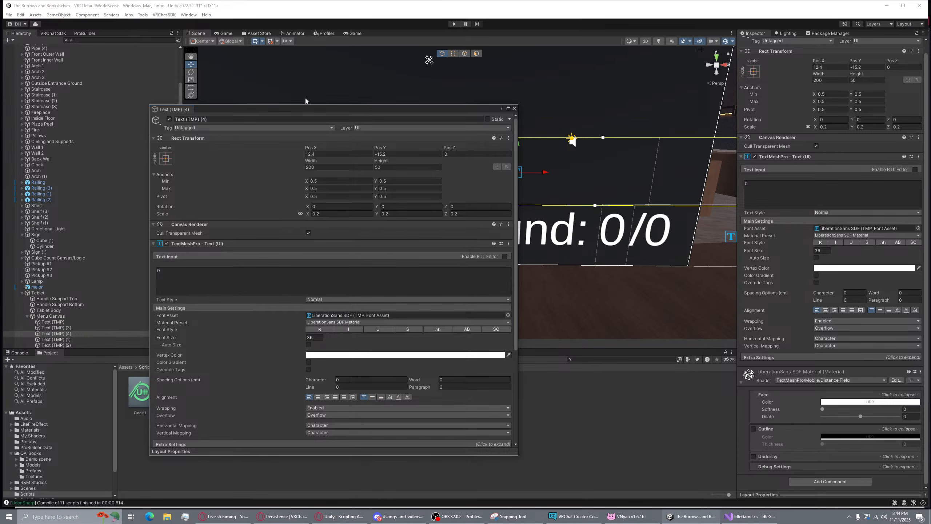
drag(293, 112, 367, 103)
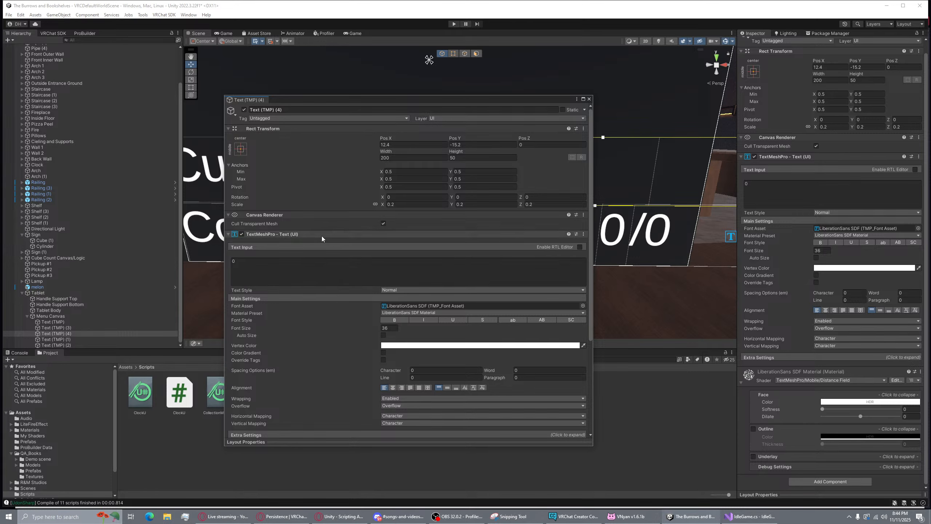
scroll(295, 301, down, 2)
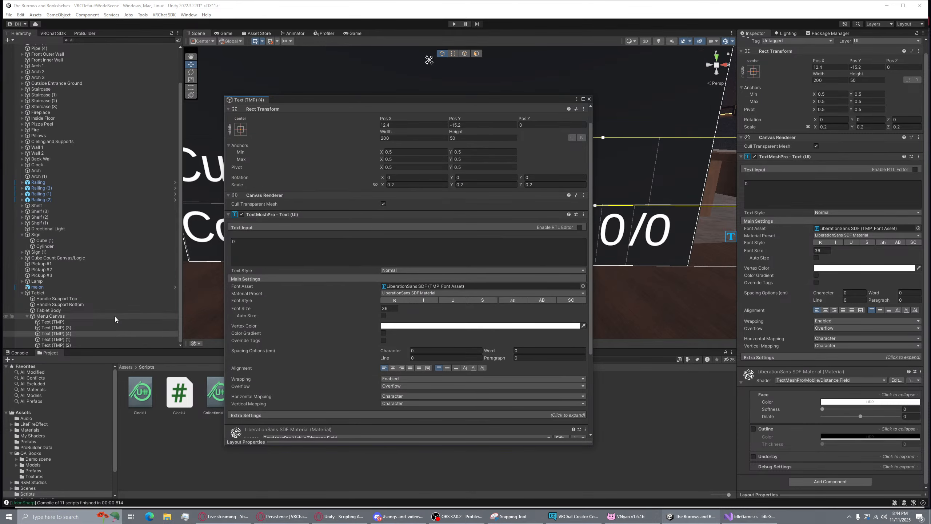
click(94, 292)
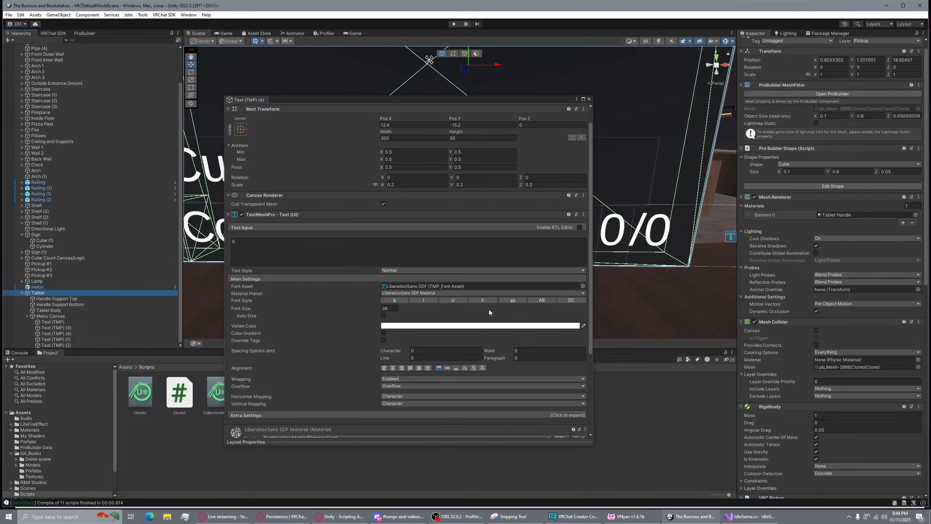
scroll(827, 393, down, 5)
scroll(802, 371, down, 5)
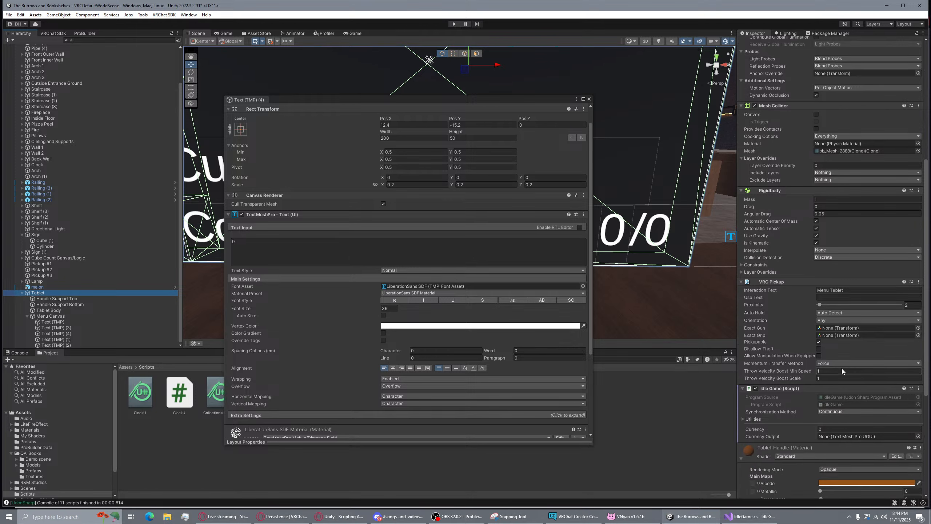
scroll(832, 372, down, 1)
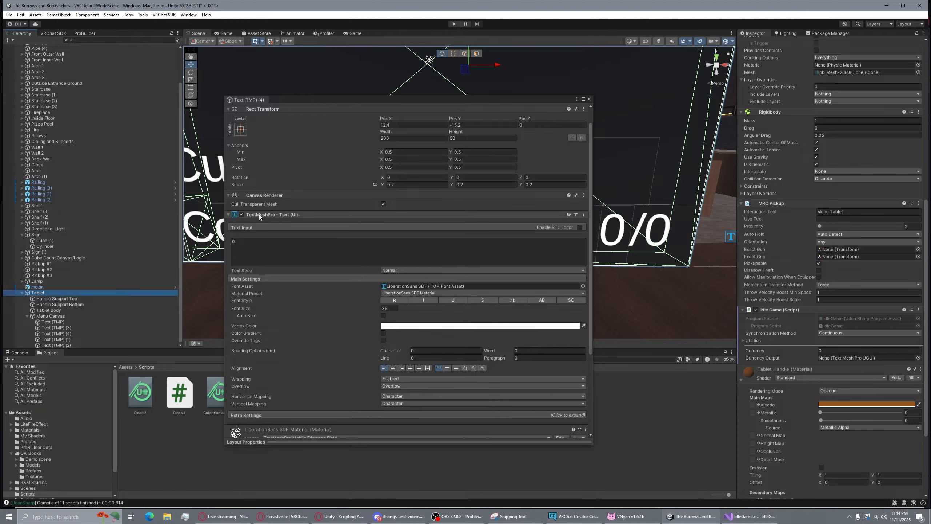
drag(259, 214, 856, 358)
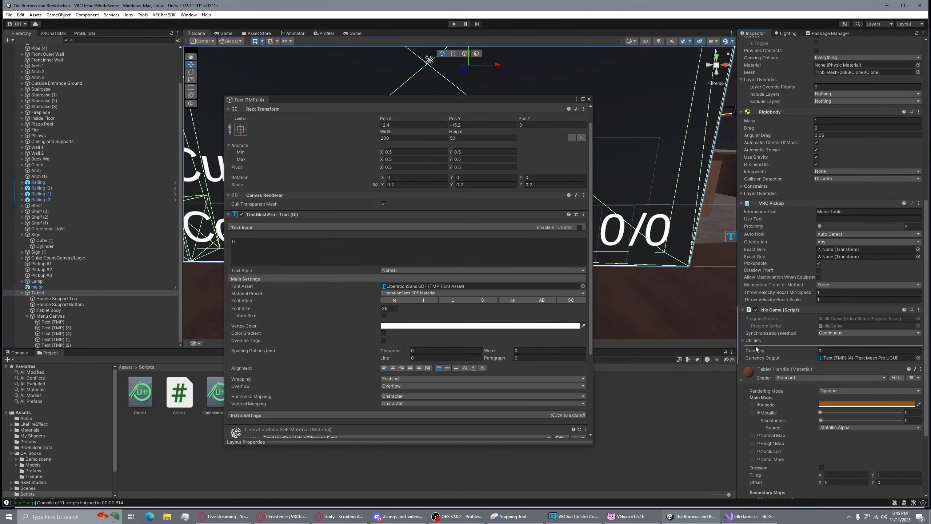
click(590, 98)
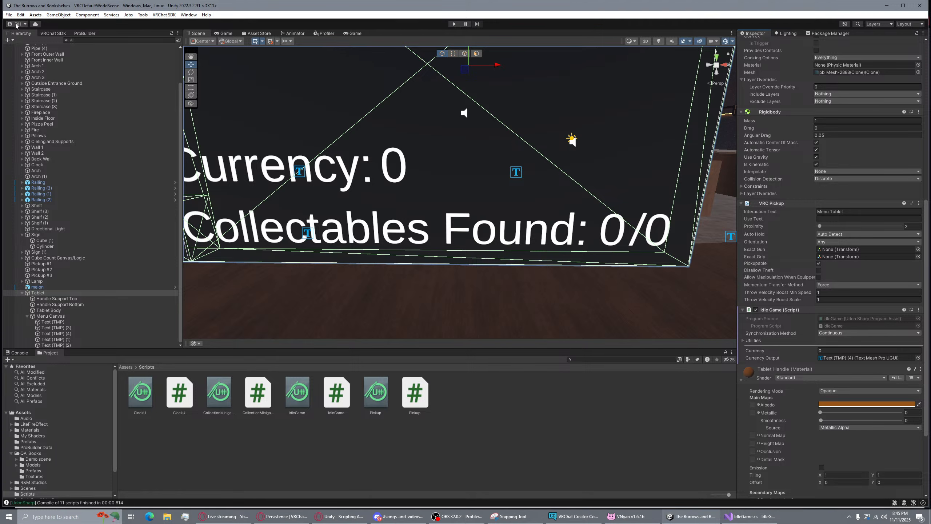
Run Build & Test from the VRChat SDK Builder panel, dismissing the Preprocess Callback Failed dialog
click(8, 15)
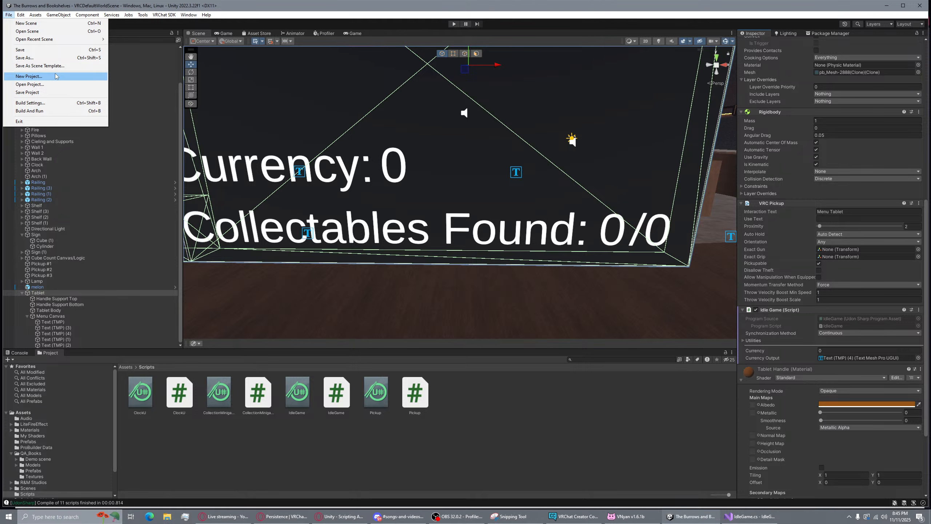
click(39, 36)
click(53, 33)
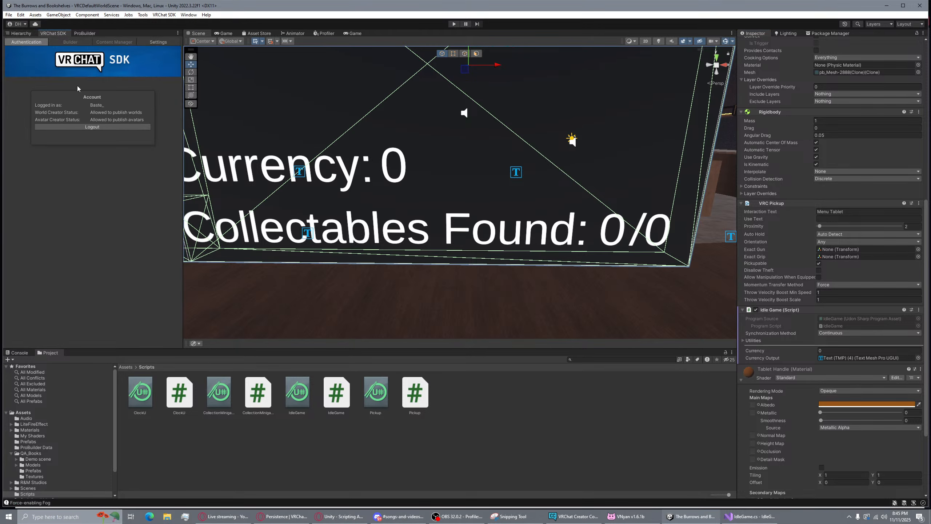
click(105, 323)
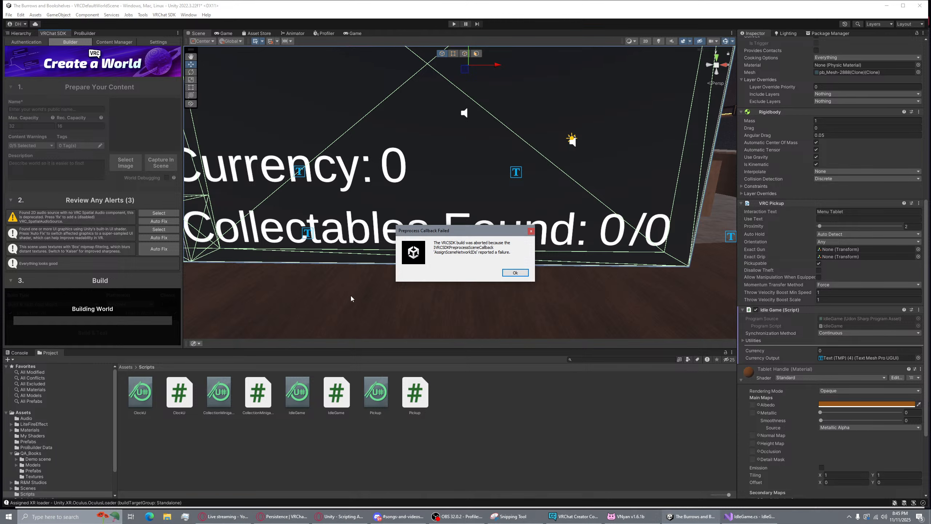
click(515, 272)
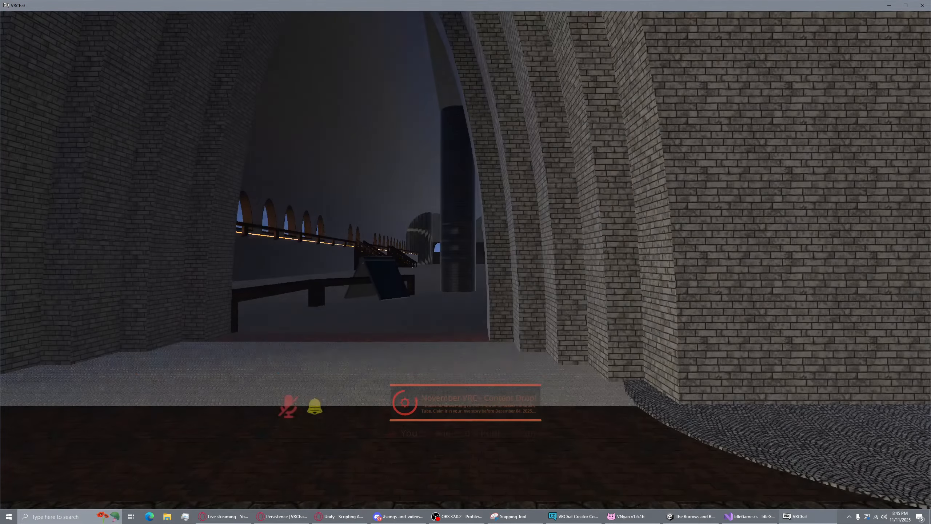
Walk through the archway to the tablet, which reads Collectables Found: 0/5 without a Currency line
key(w)
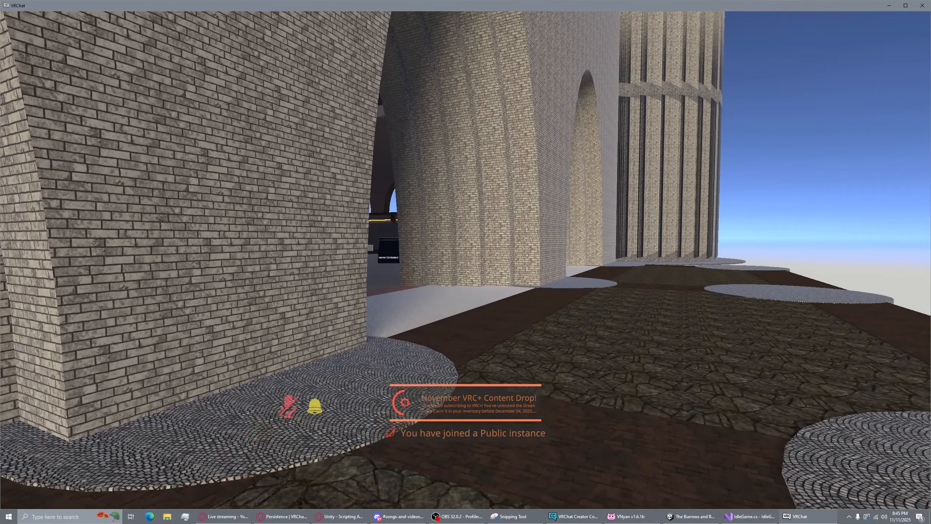
key(w)
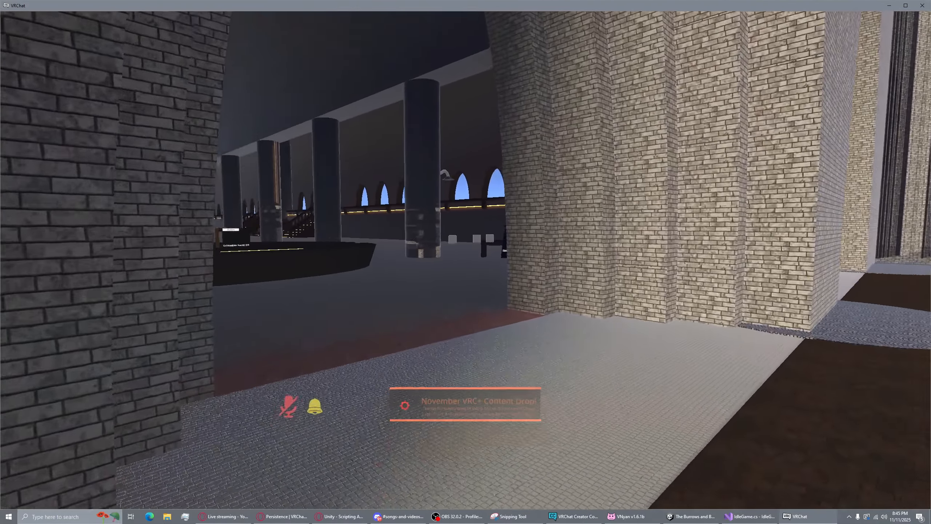
key(w)
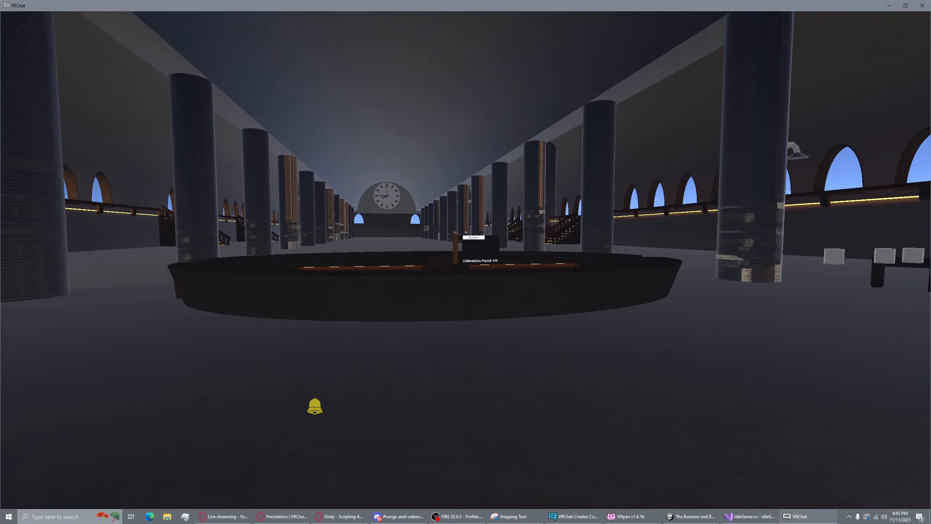
key(v)
key(w)
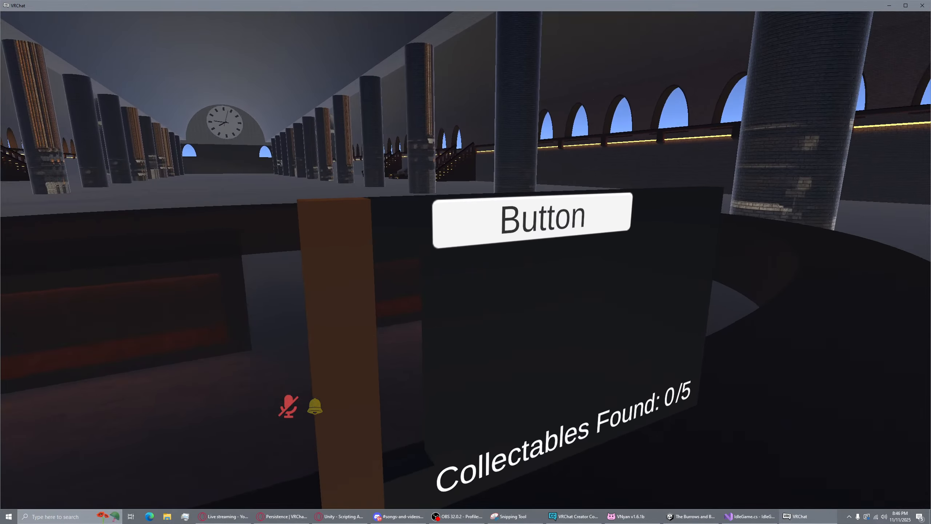
key(s)
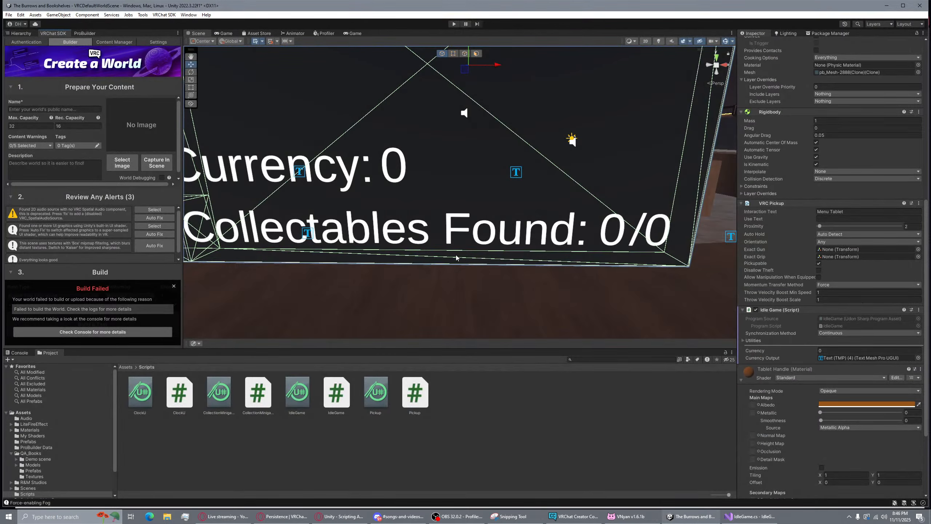
Open the Console tab and read the network ID assignment errors behind the failed build
mouse_move(436, 165)
right_down()
mouse_move(453, 145)
mouse_move(445, 150)
right_up()
key(s)
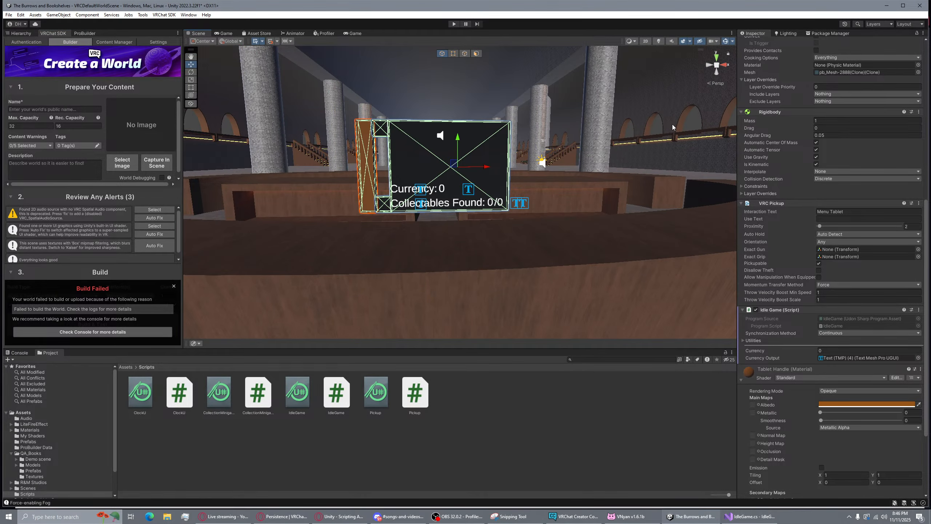
click(690, 124)
mouse_move(486, 206)
right_down()
mouse_move(484, 187)
mouse_move(481, 194)
right_up()
key(w)
key(s)
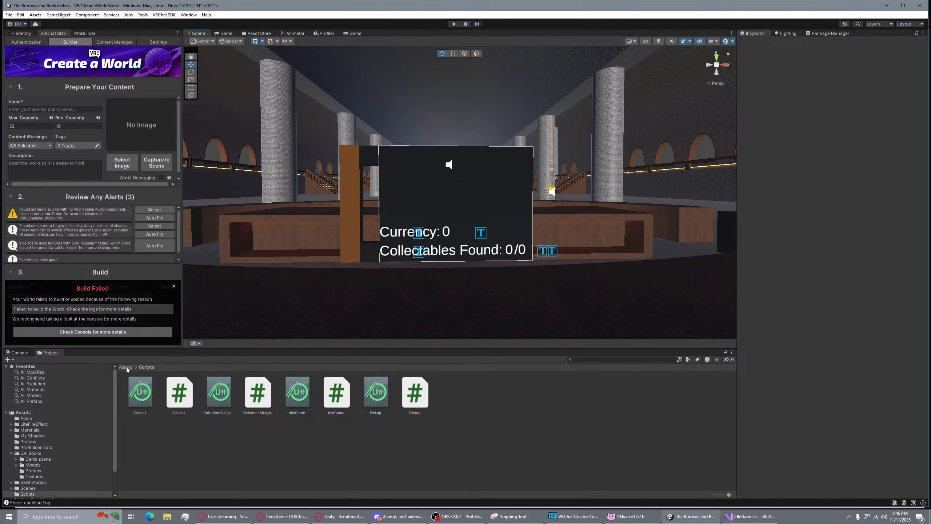
click(14, 359)
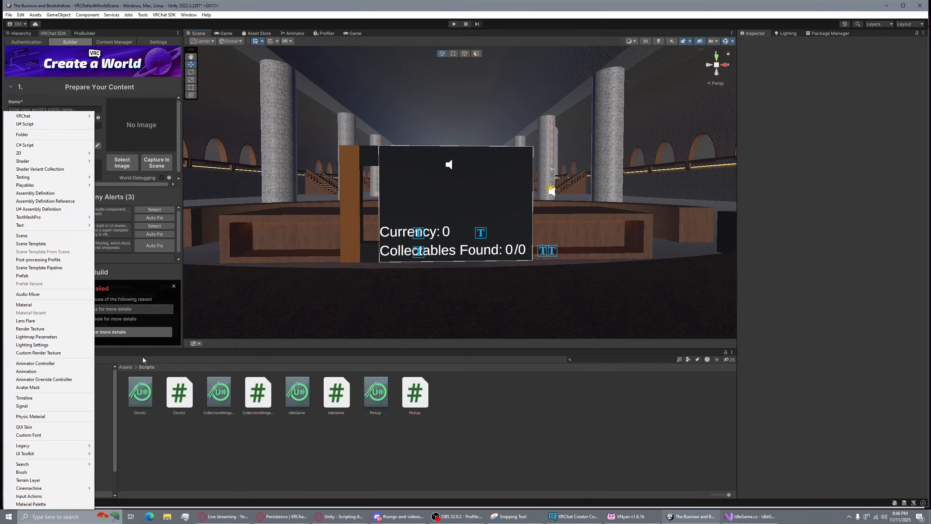
click(22, 353)
click(25, 353)
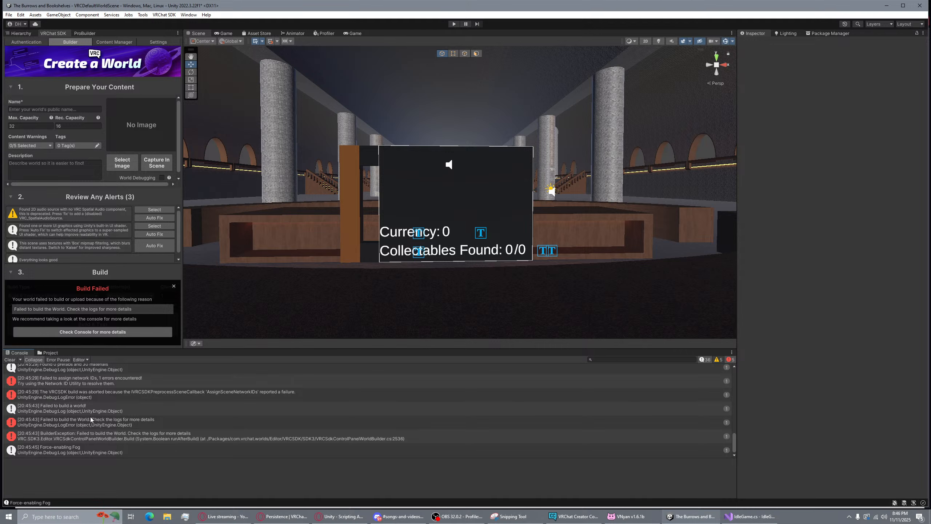
scroll(110, 388, up, 3)
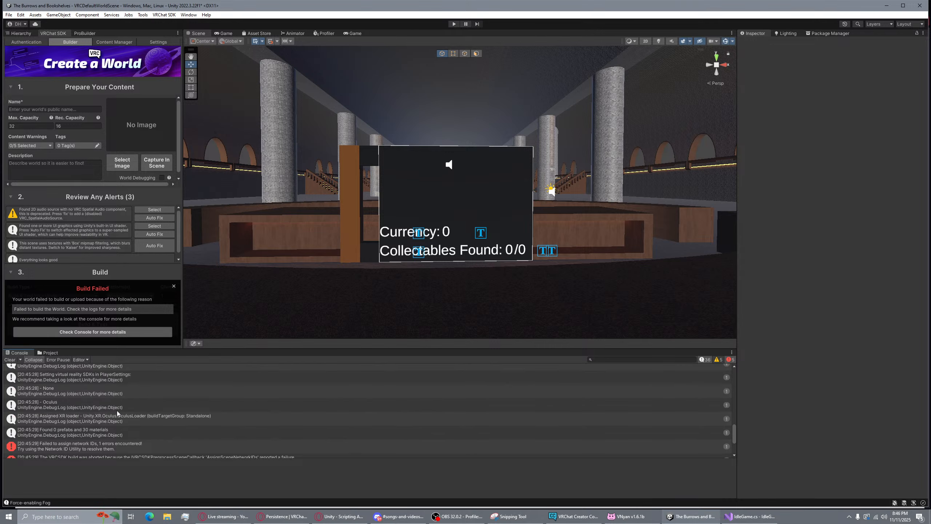
scroll(117, 403, down, 2)
scroll(126, 224, down, 1)
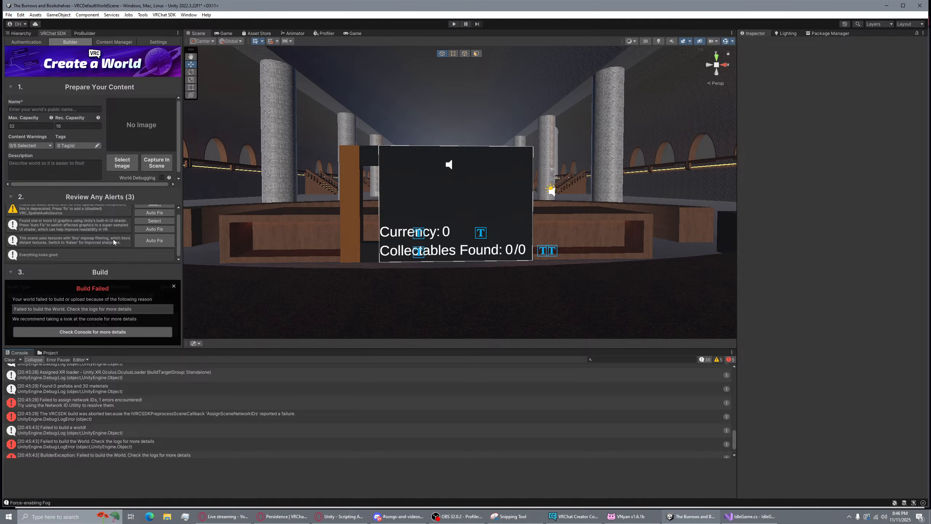
scroll(113, 242, up, 1)
Close Build Failed, rerun Build & Test, dismiss the Ok dialog, and minimise VRChat
click(174, 292)
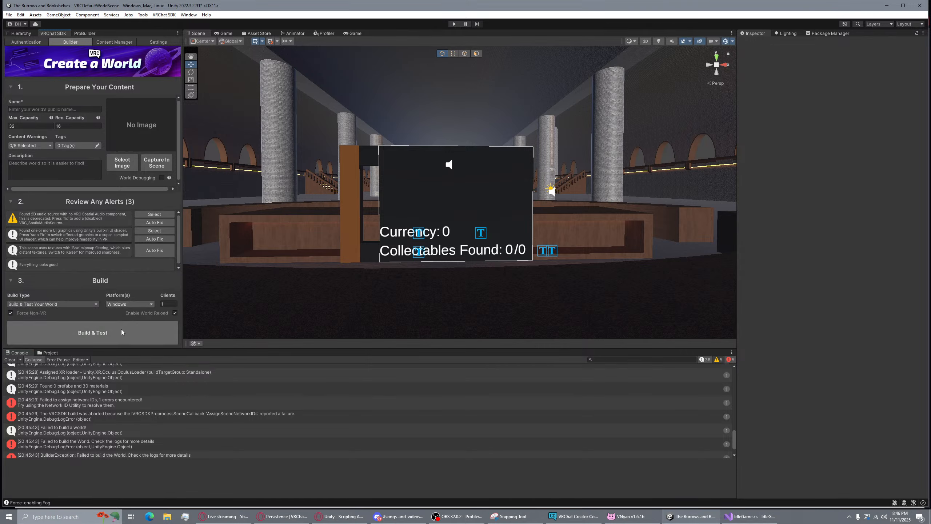
click(121, 330)
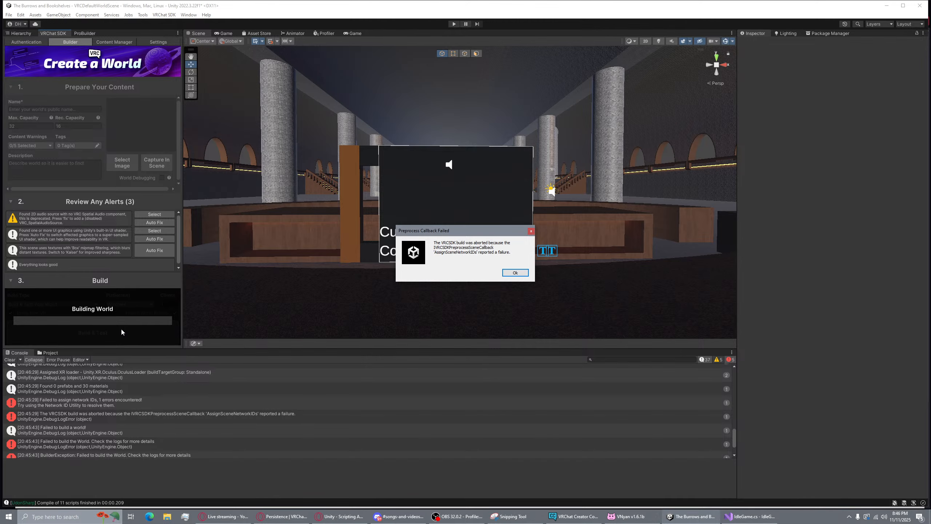
click(515, 272)
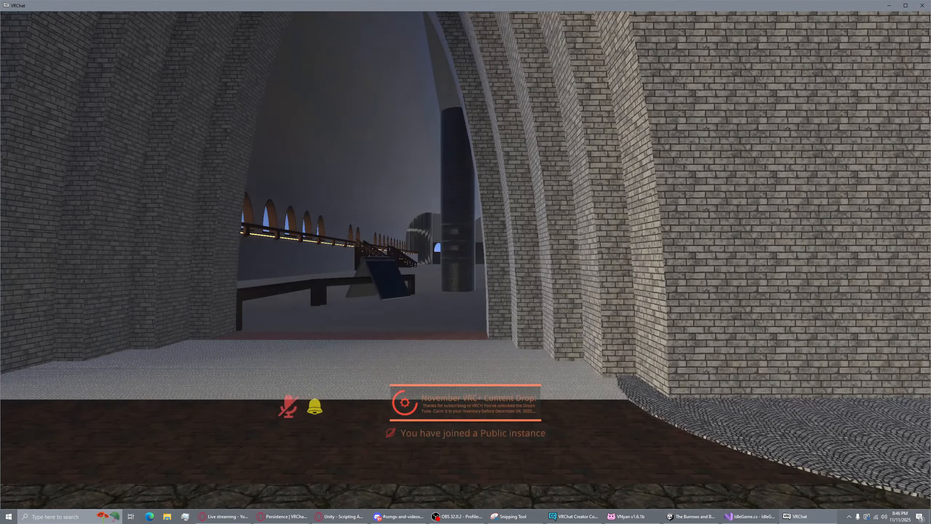
key(w)
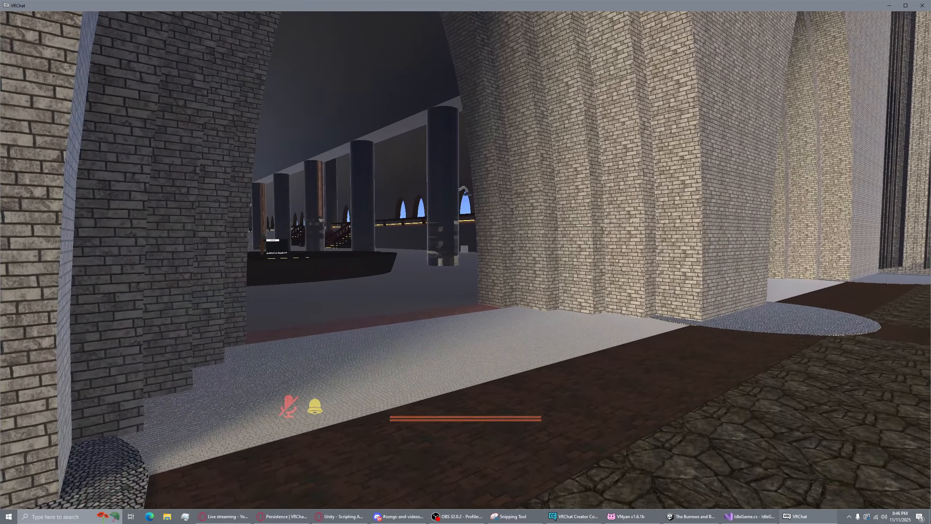
click(893, 5)
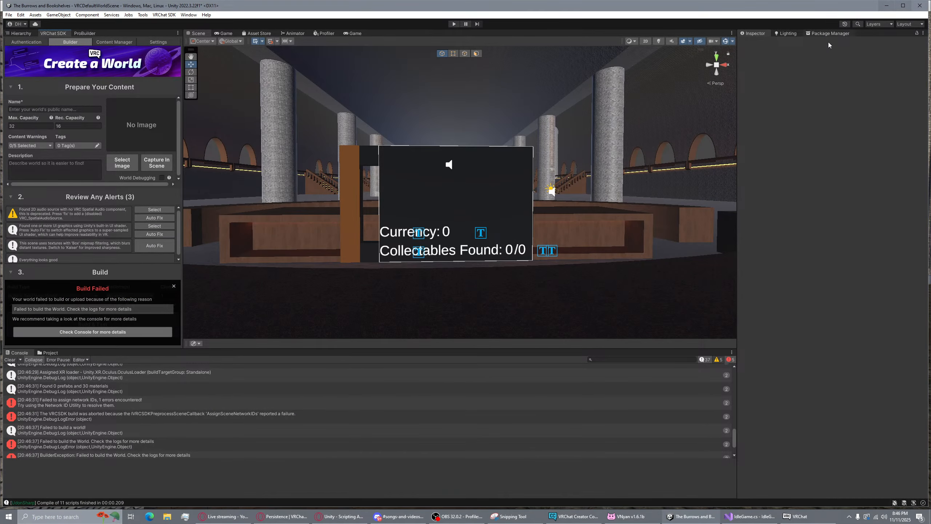
Play-test the scene, walking to the tablet to watch Currency count up, then stop play mode
mouse_move(799, 516)
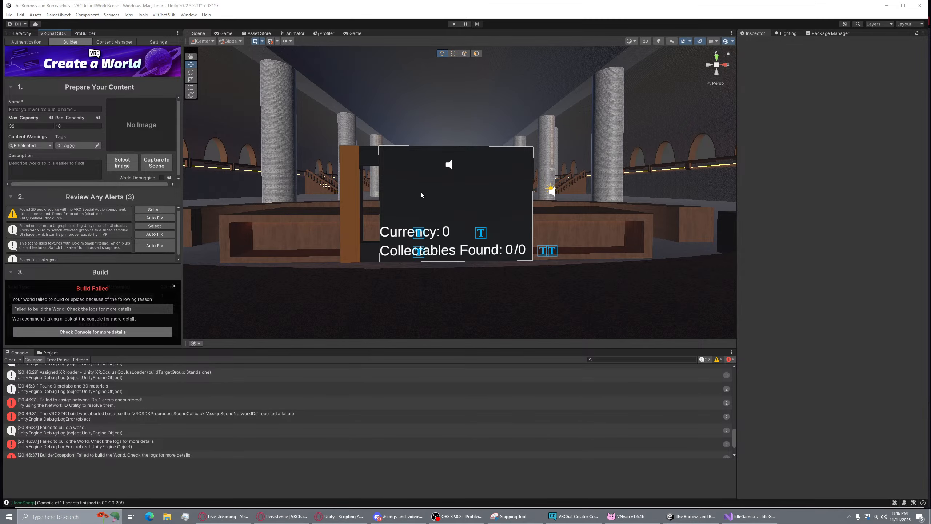
click(174, 287)
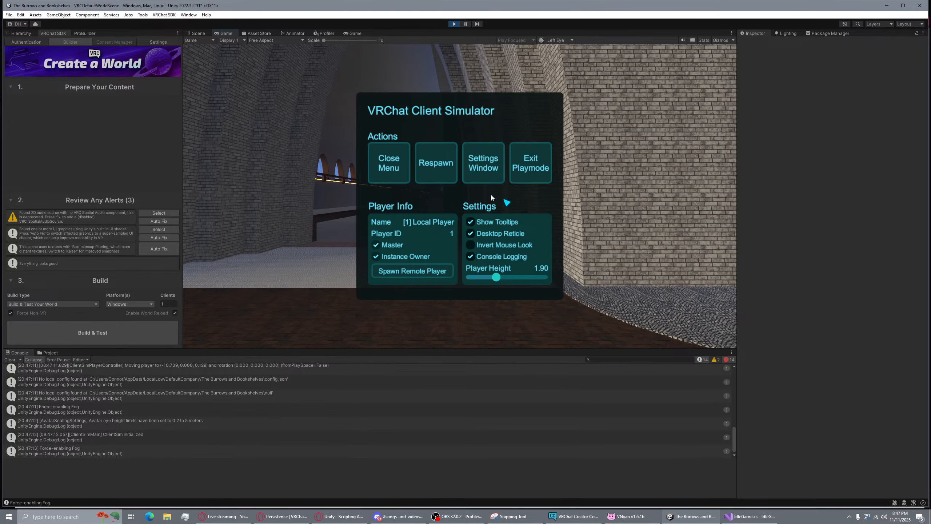
click(389, 162)
key(w)
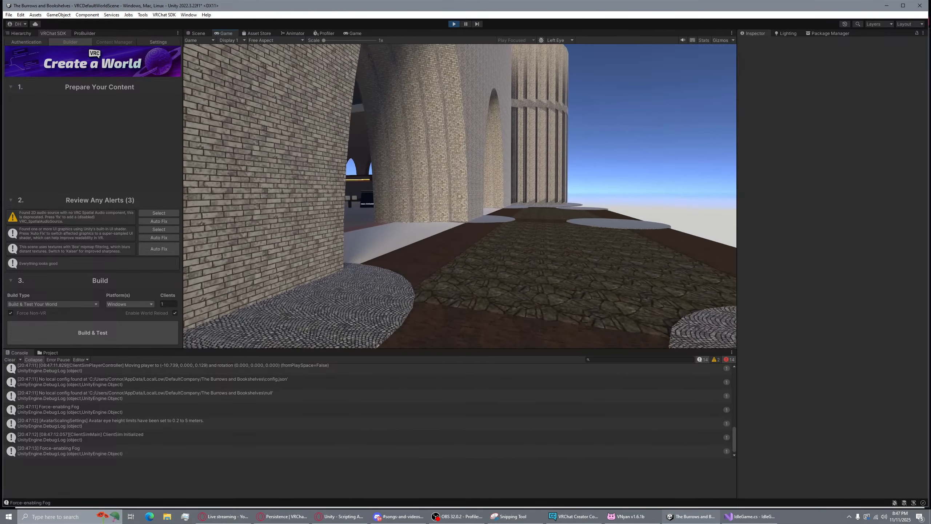
key(w)
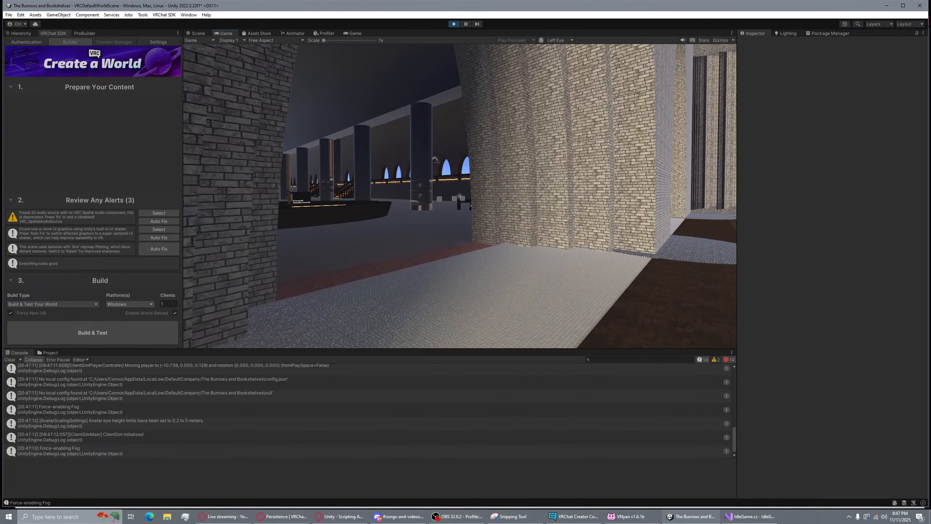
key(w)
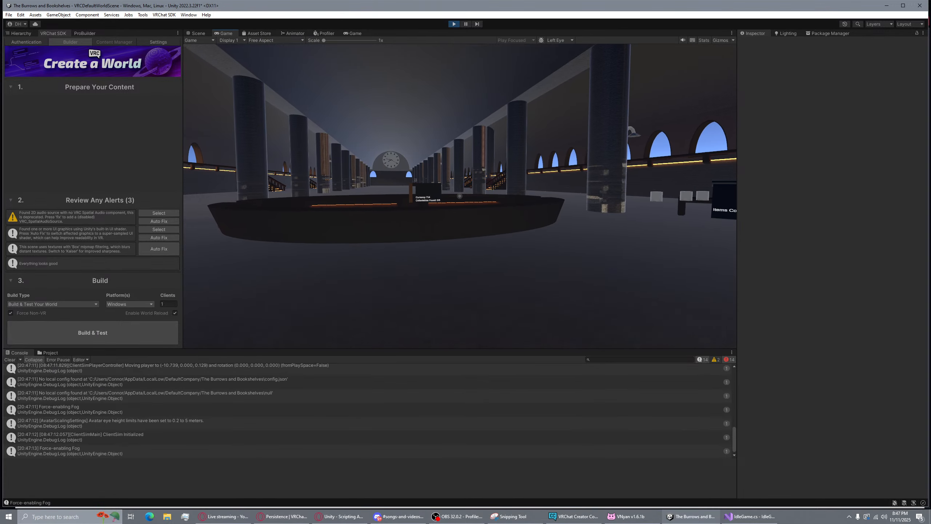
key(w)
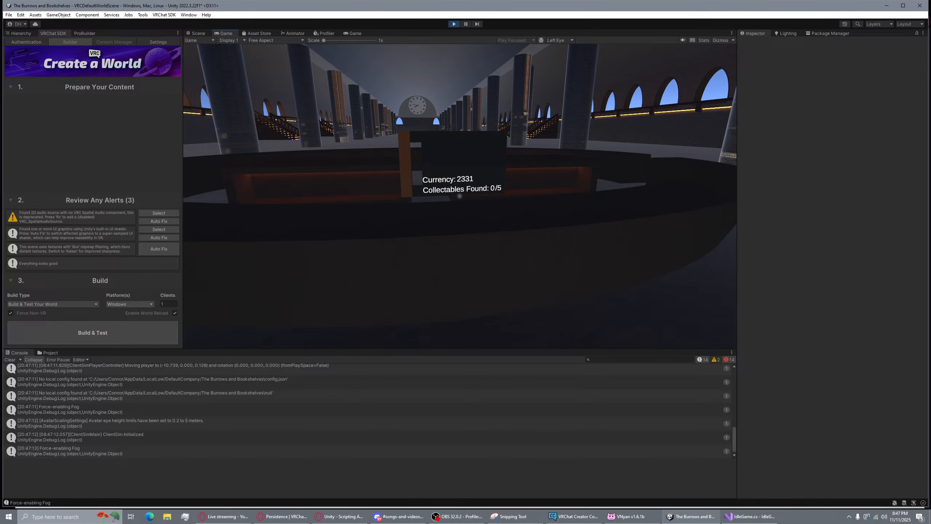
key(alt+Tab)
click(454, 25)
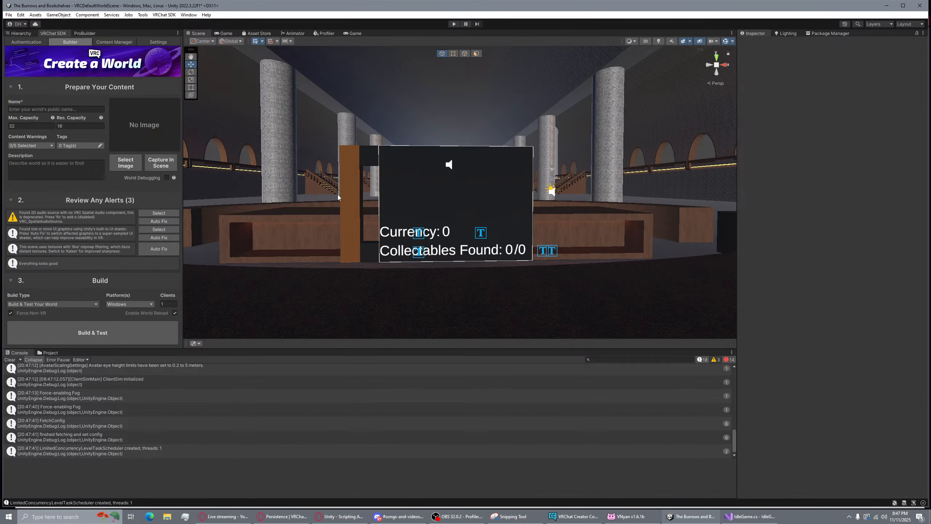
click(750, 516)
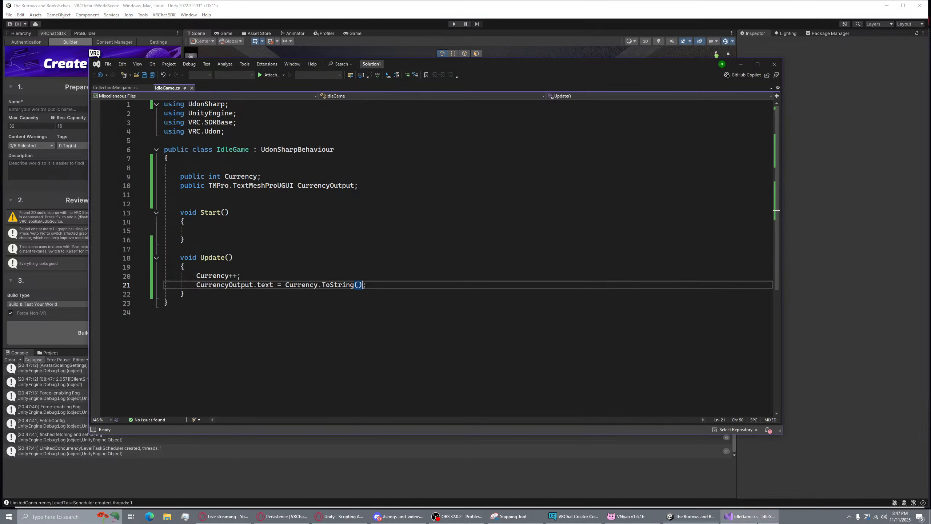
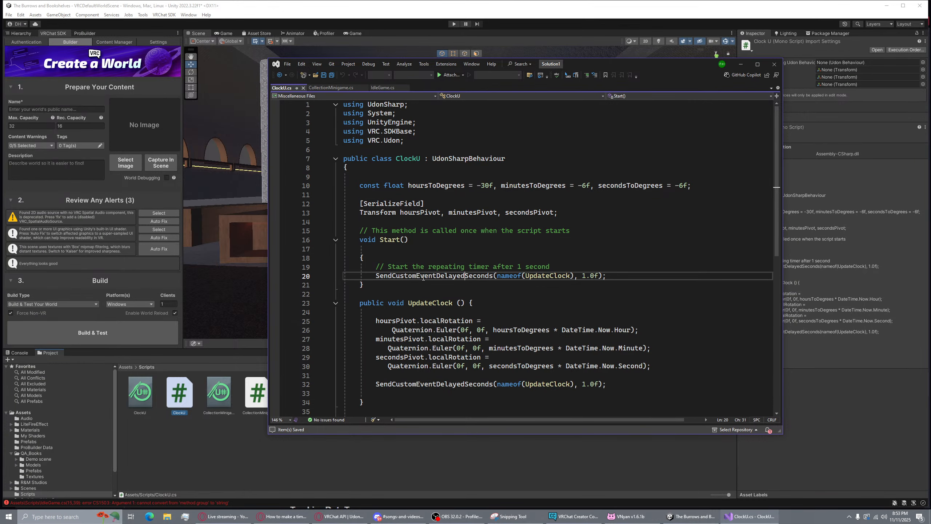
Copy ClockU's timer line over IdleGame line 15, swapping UpdateClock for CurrencyTick, and save
drag(375, 276, 622, 278)
key(ctrl+c)
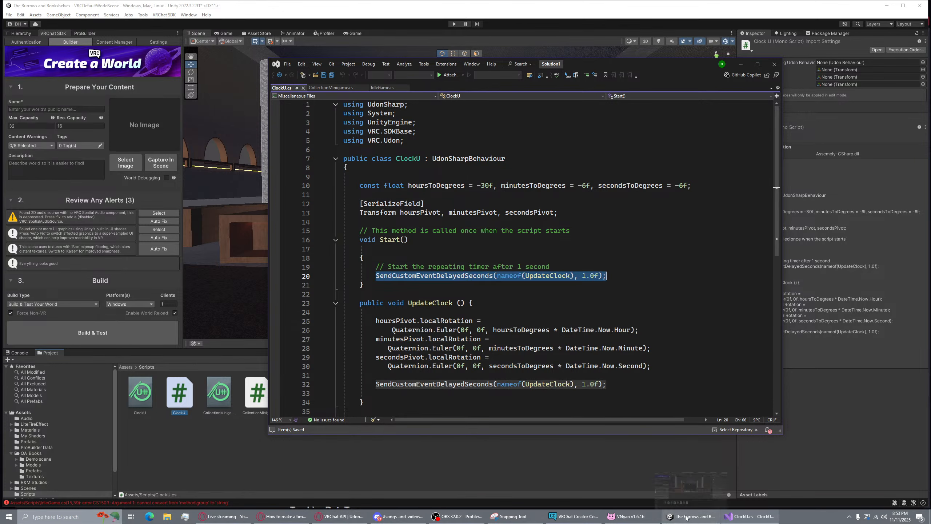
click(387, 86)
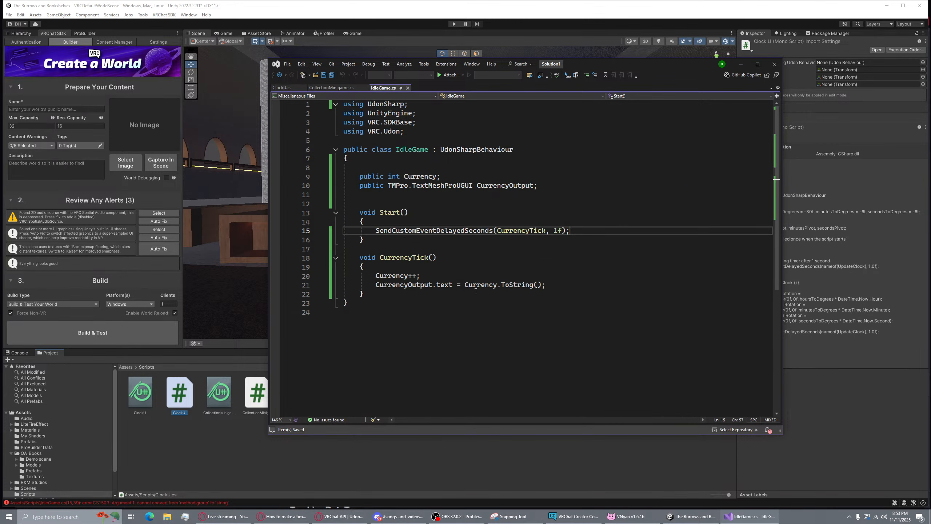
drag(591, 231, 376, 231)
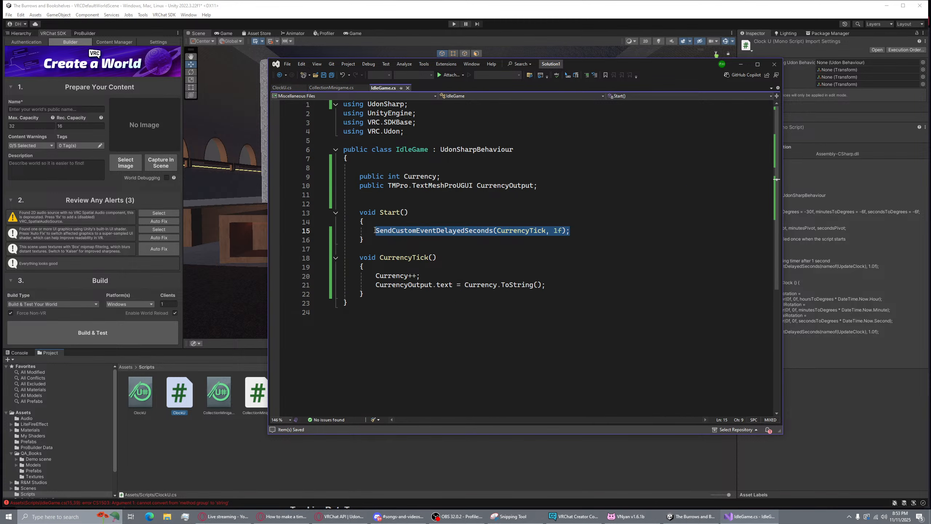
key(ctrl+v)
drag(526, 231, 569, 233)
text(Currency)
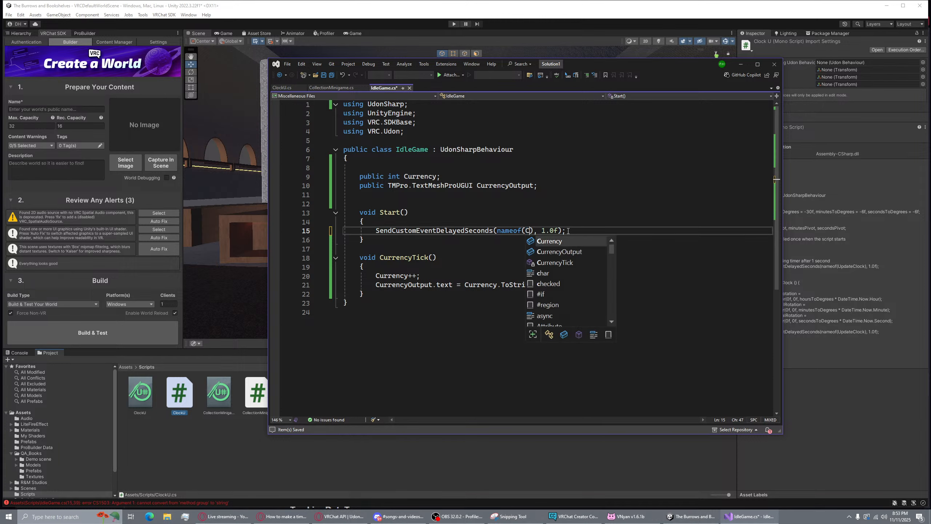
text(Tick)
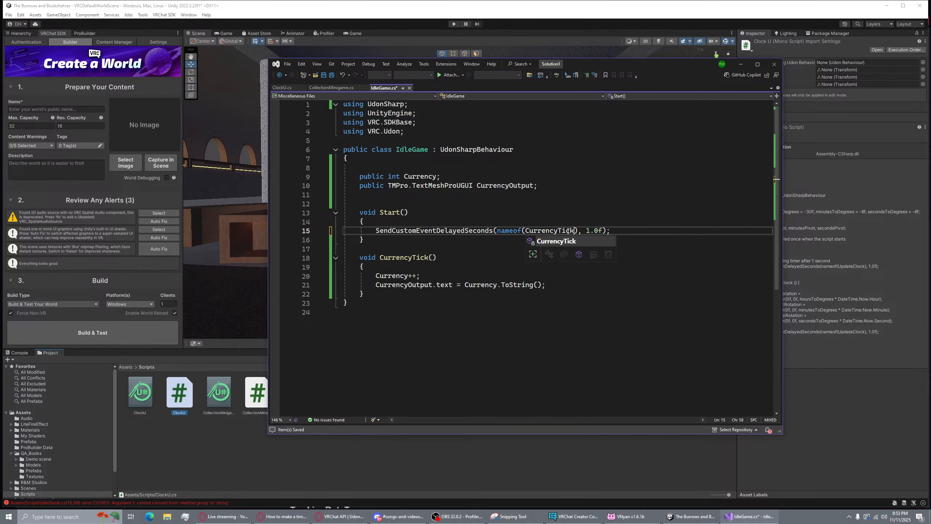
key(Escape)
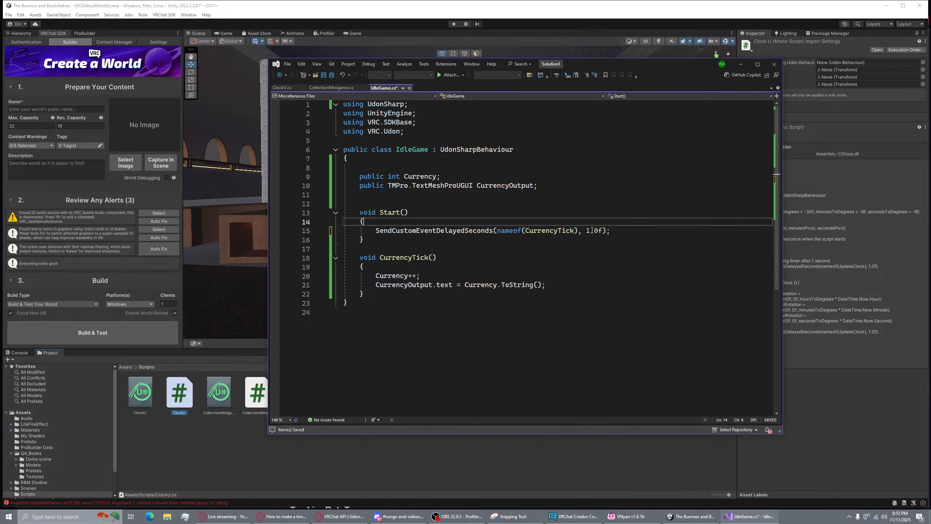
click(619, 216)
key(ctrl+s)
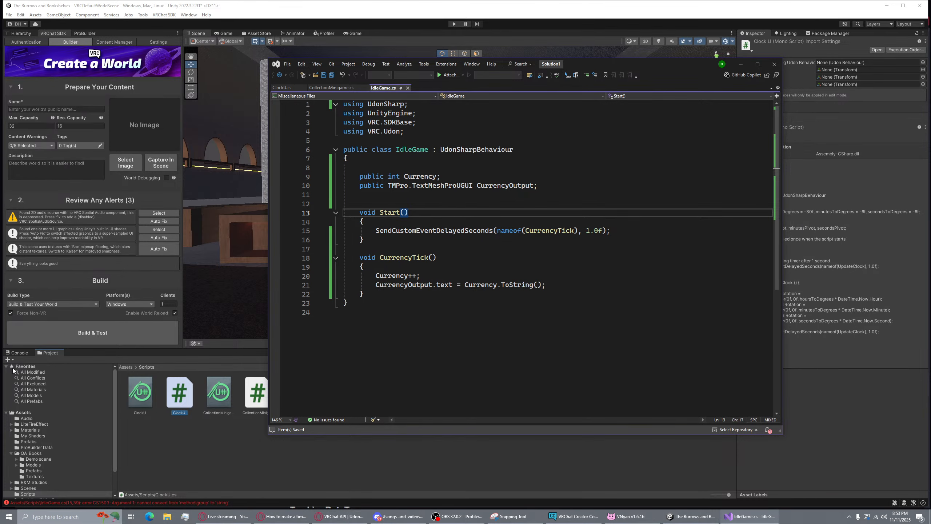
Play-test the recompiled world, walk to the library tablet and see Currency still at 0
click(71, 391)
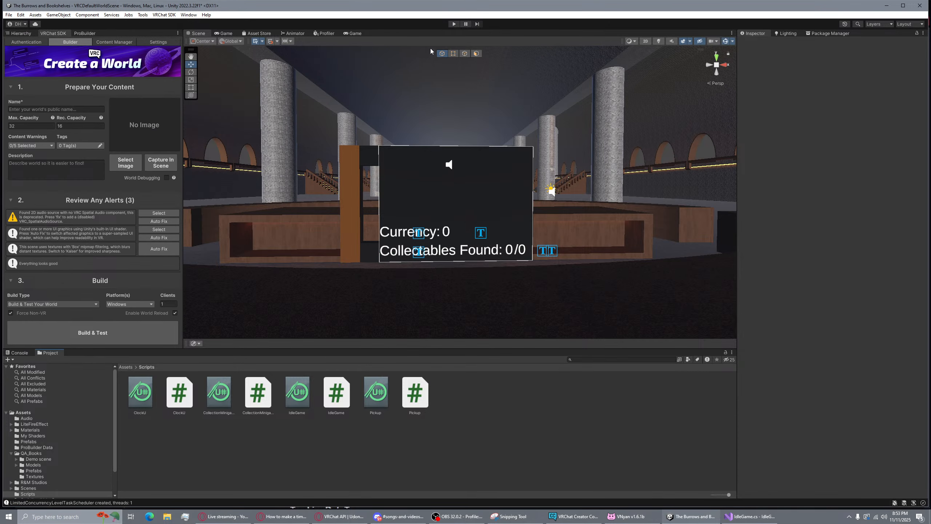
click(454, 24)
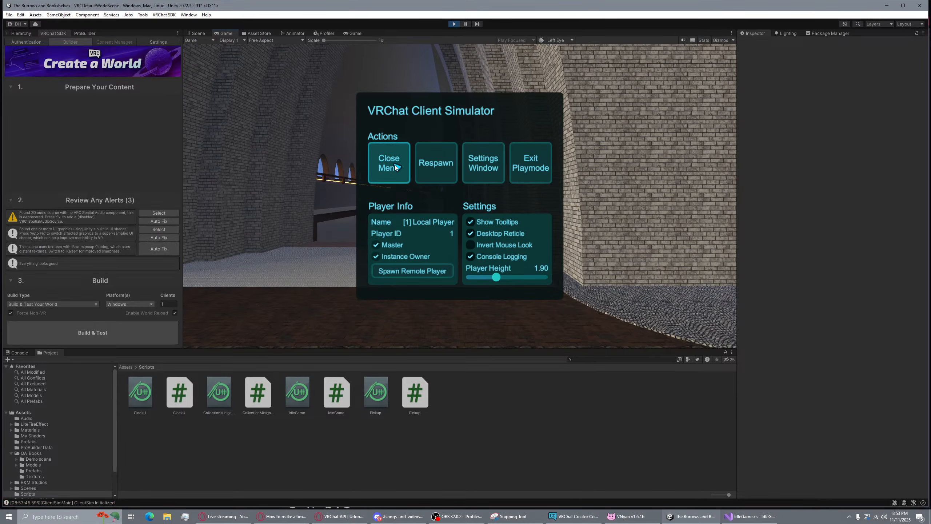
click(395, 167)
key(w)
key(w)
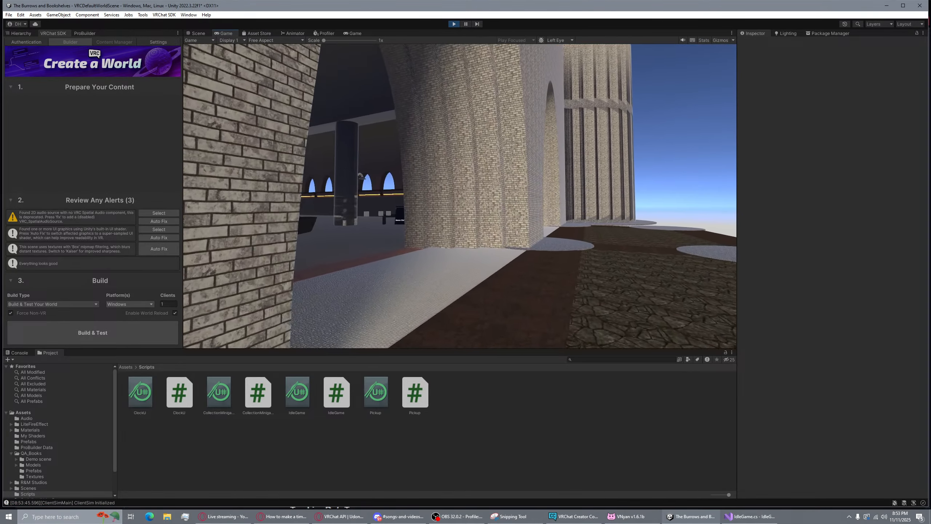
key(w)
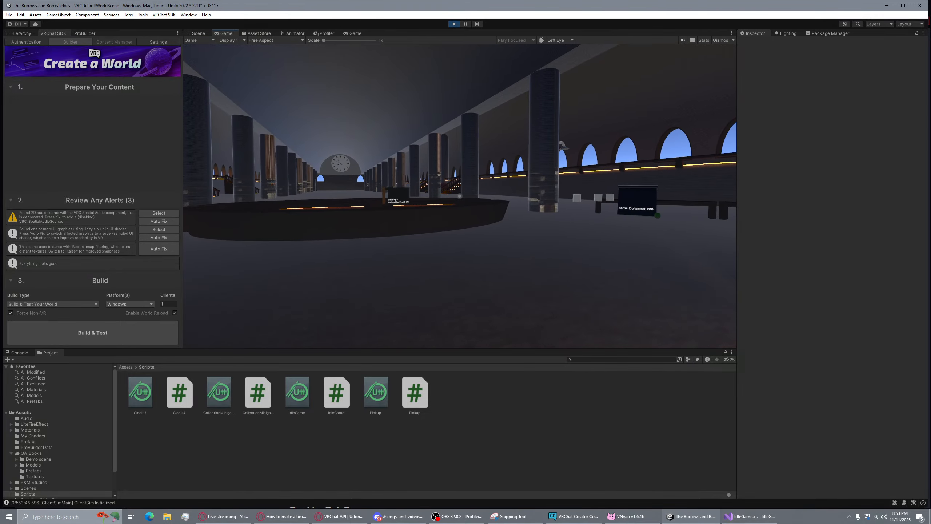
key(w)
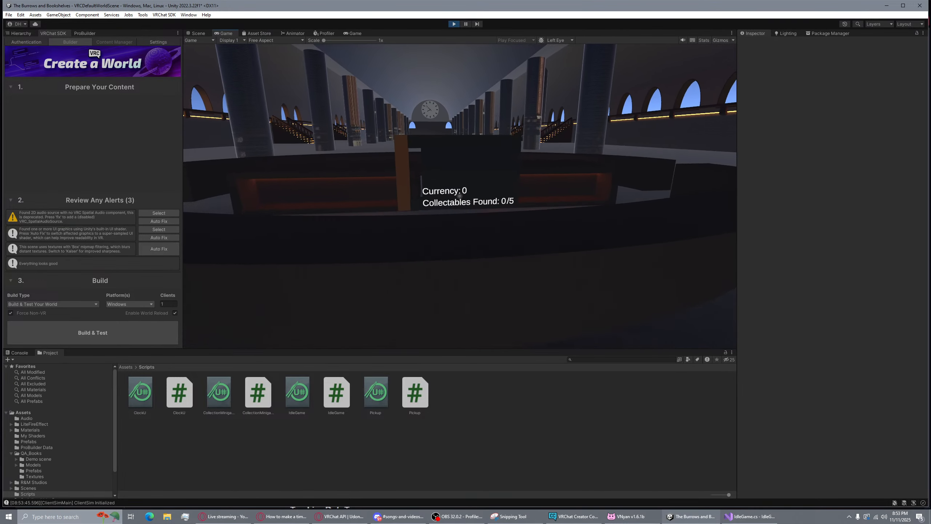
key(s)
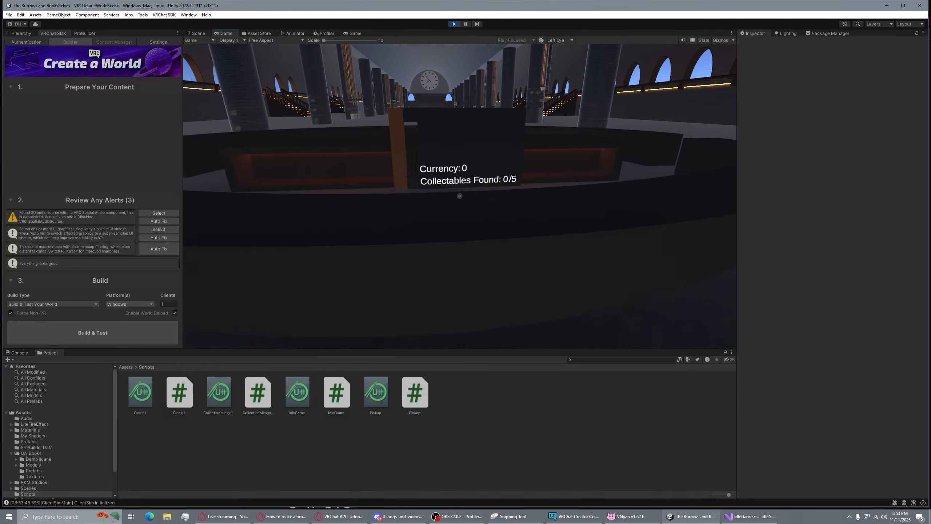
key(alt+Tab)
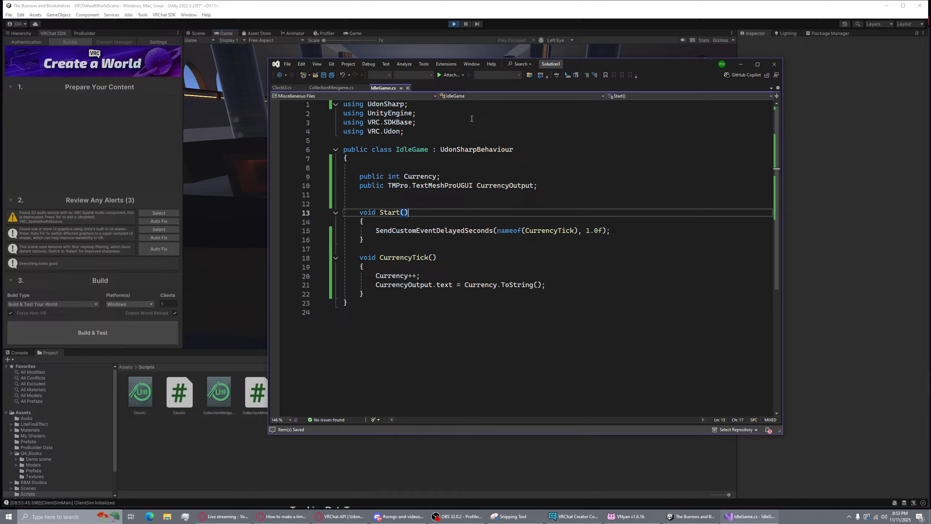
Stop play mode and review the nameof(CurrencyTick) delayed call on IdleGame line 15
click(455, 23)
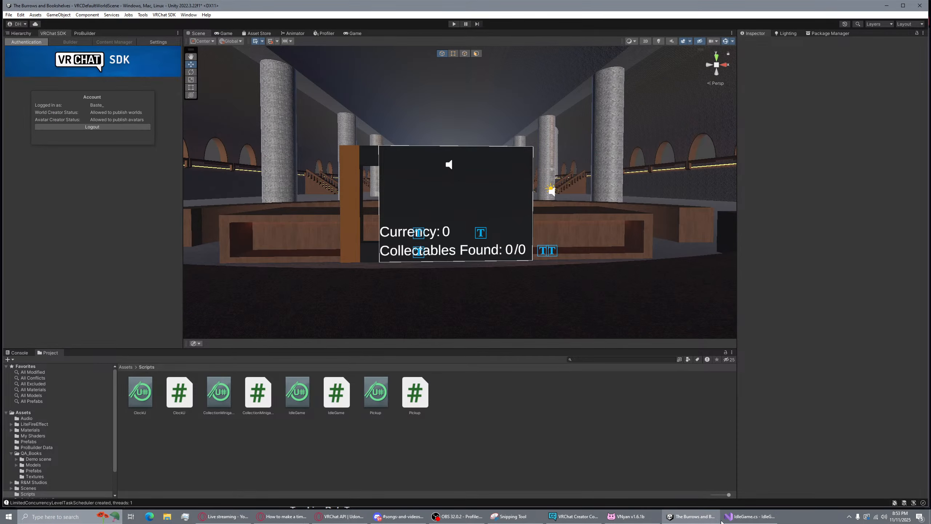
key(alt+Tab)
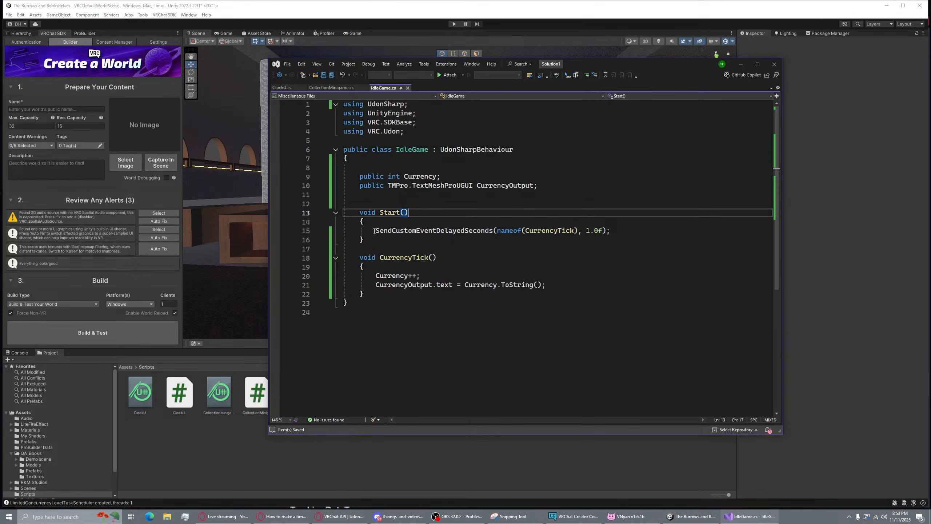
click(374, 230)
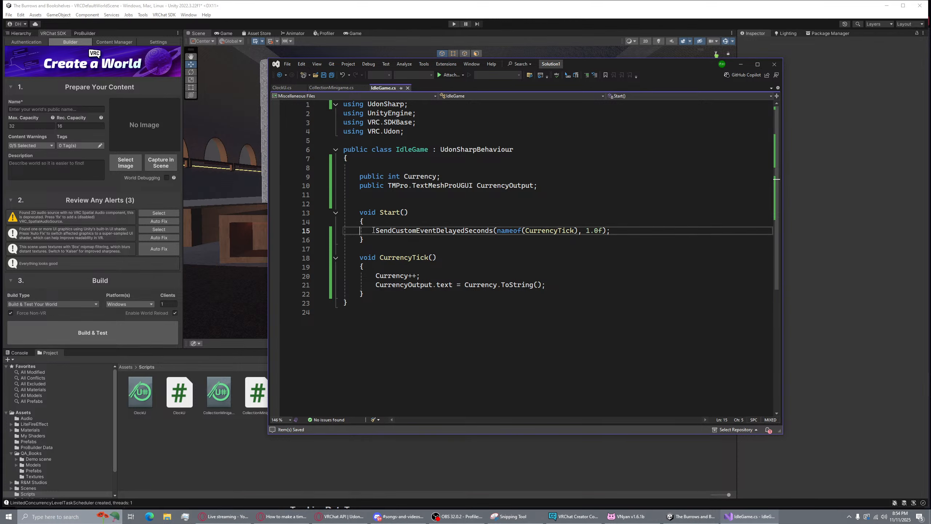
drag(375, 230, 625, 230)
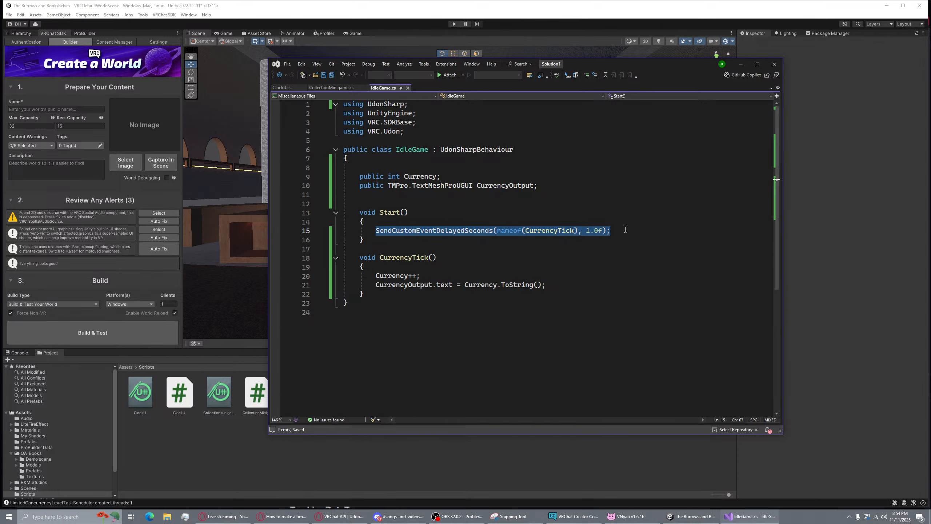
click(552, 286)
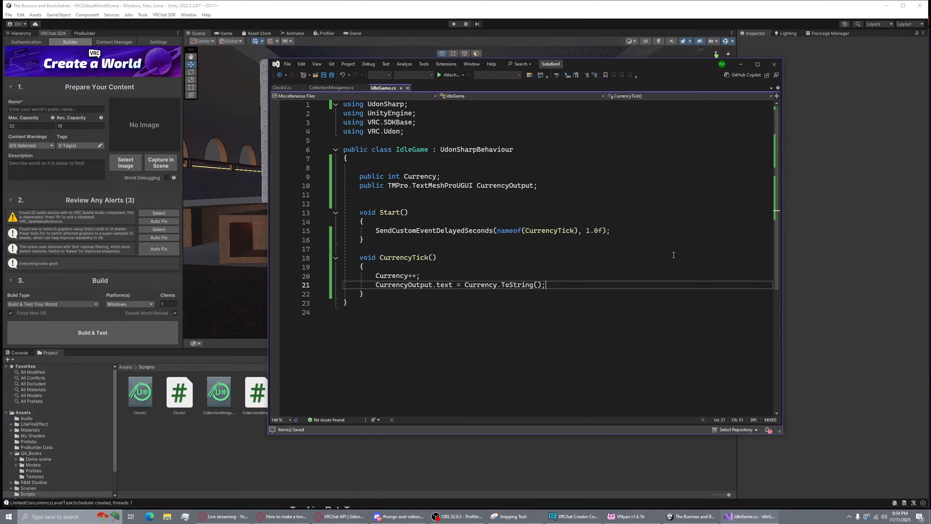
click(523, 229)
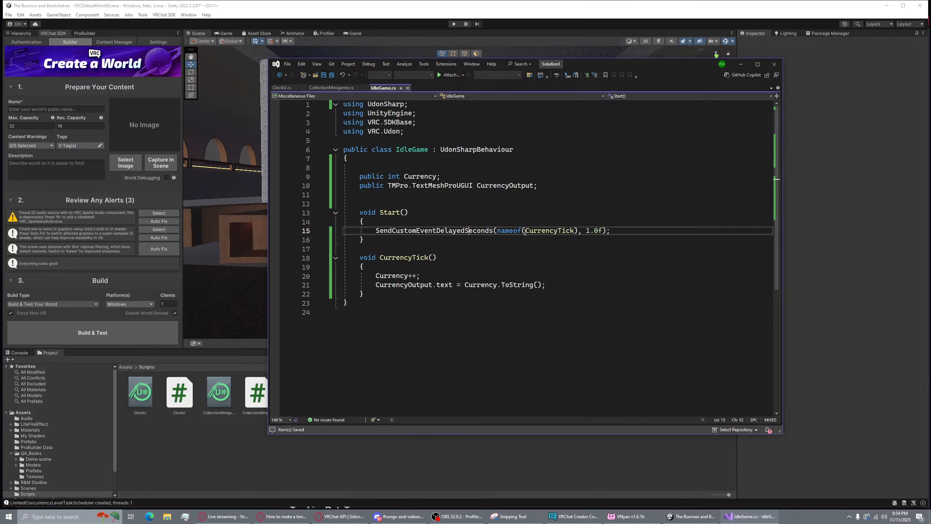
mouse_move(551, 233)
Check the Tablet's Idle Game script: Currency 0, Currency Output set to Text (TMP) (4)
click(168, 445)
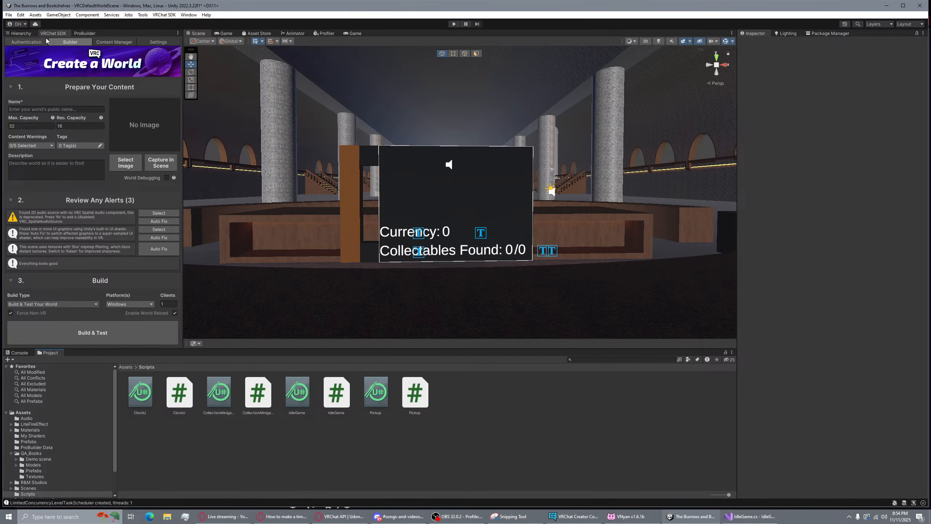
click(21, 33)
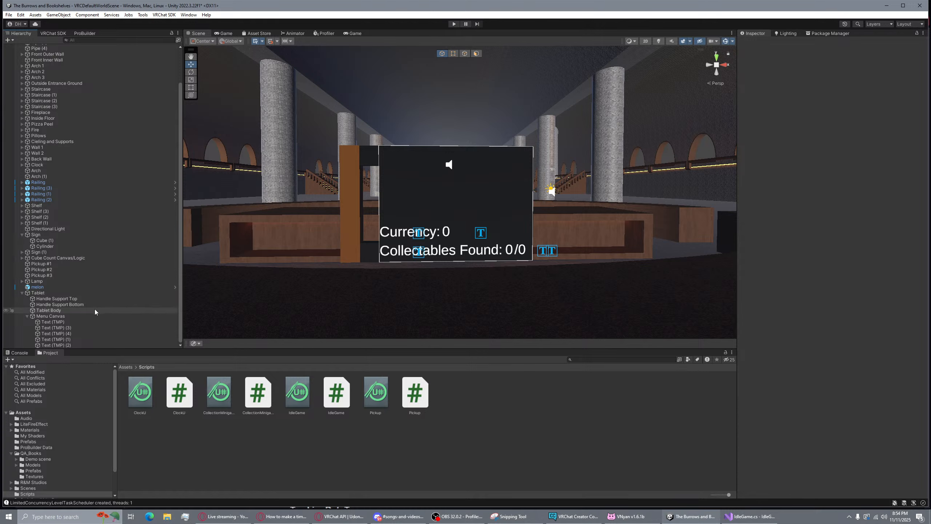
click(77, 294)
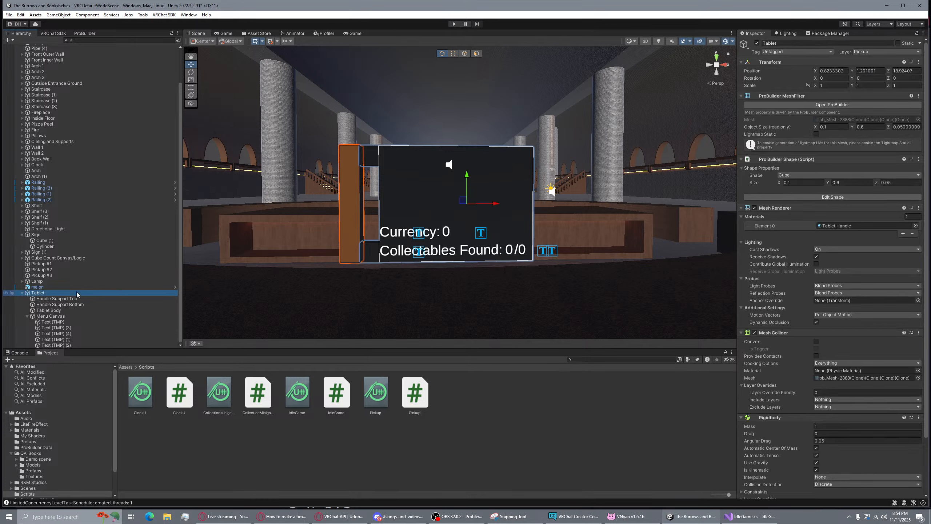
scroll(889, 363, down, 3)
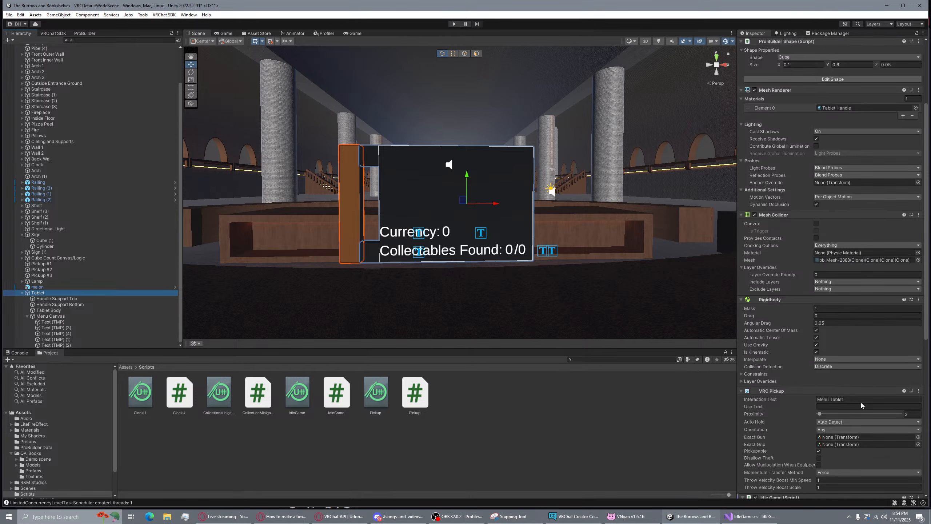
scroll(836, 402, down, 2)
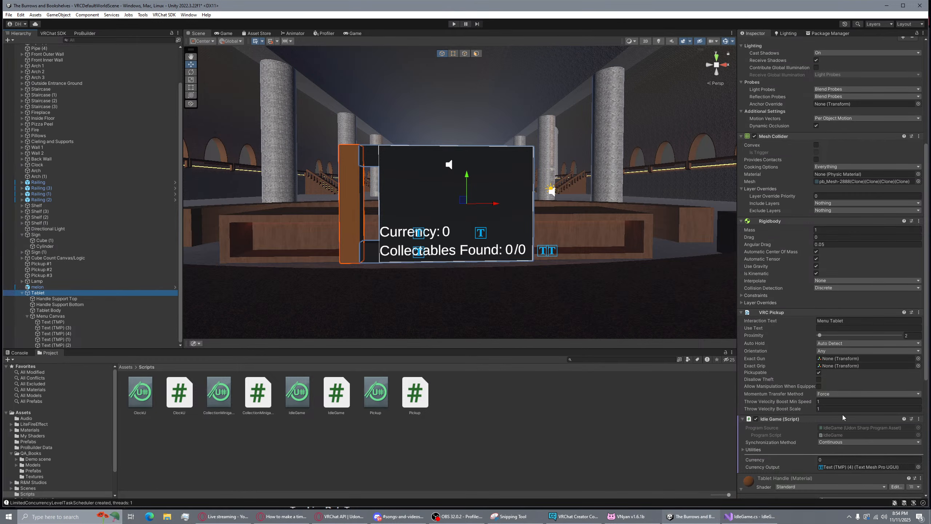
scroll(851, 453, down, 1)
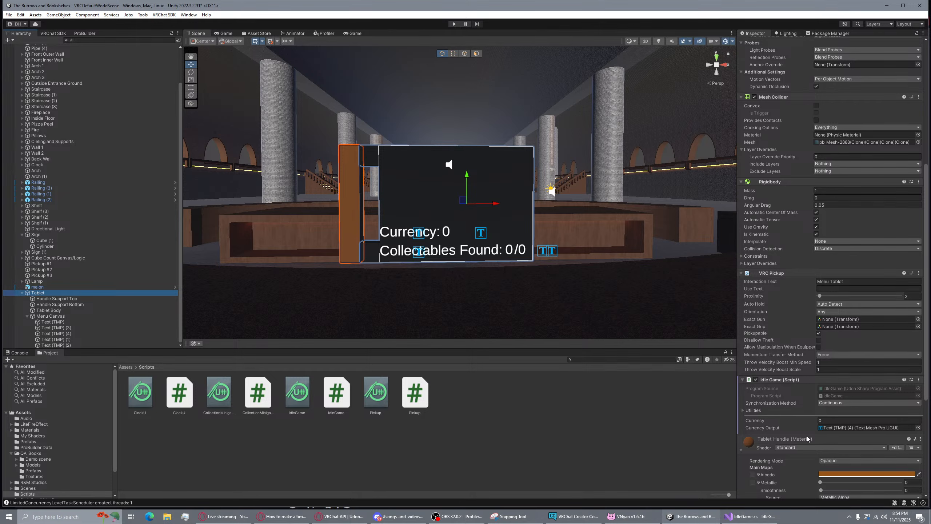
click(749, 516)
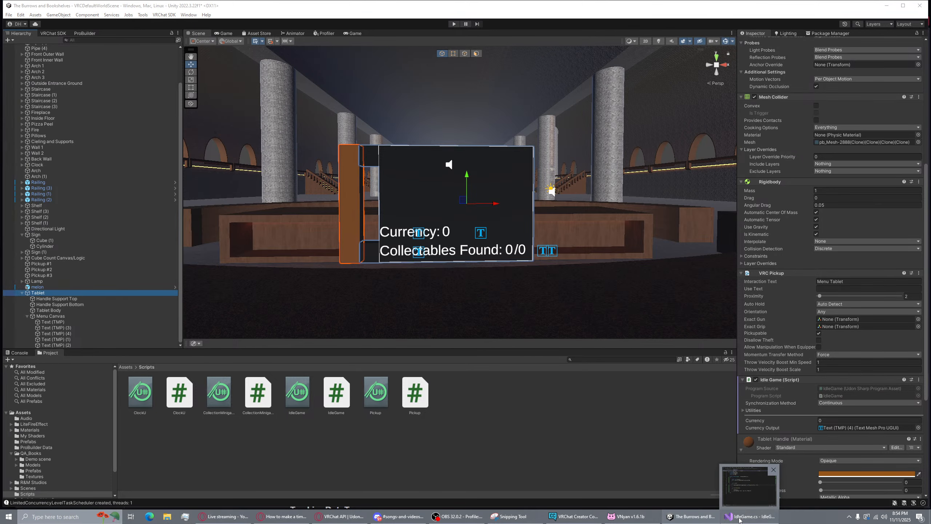
Compare ClockU's repeating timer with IdleGame's Start delayed call, leaving the line unchanged
click(281, 89)
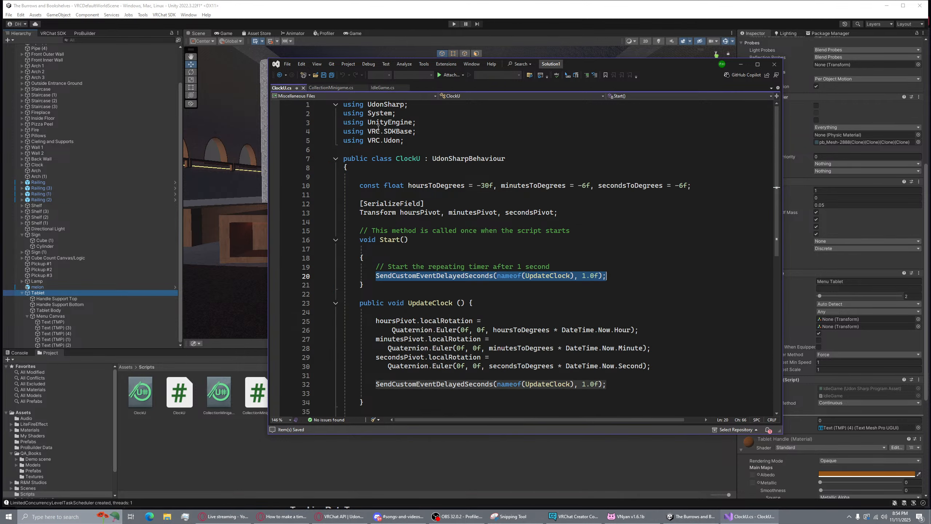
click(384, 88)
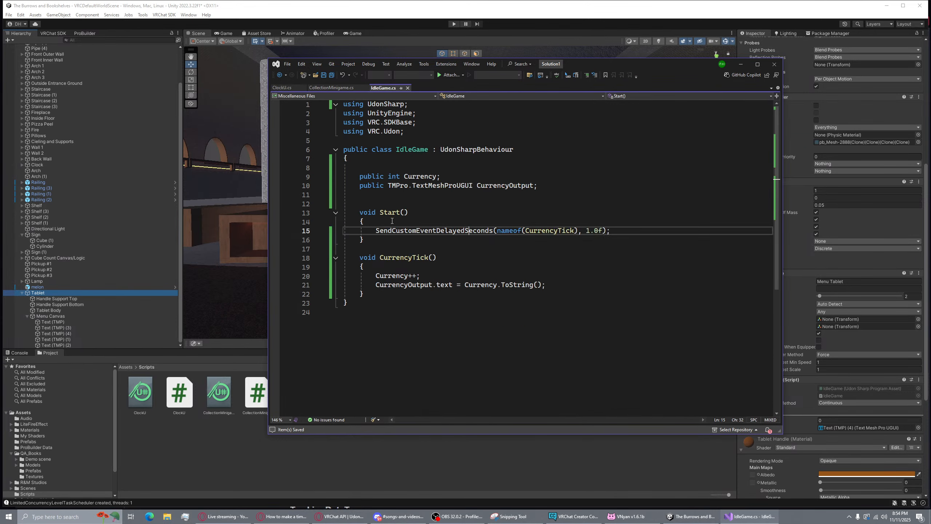
click(396, 238)
click(440, 224)
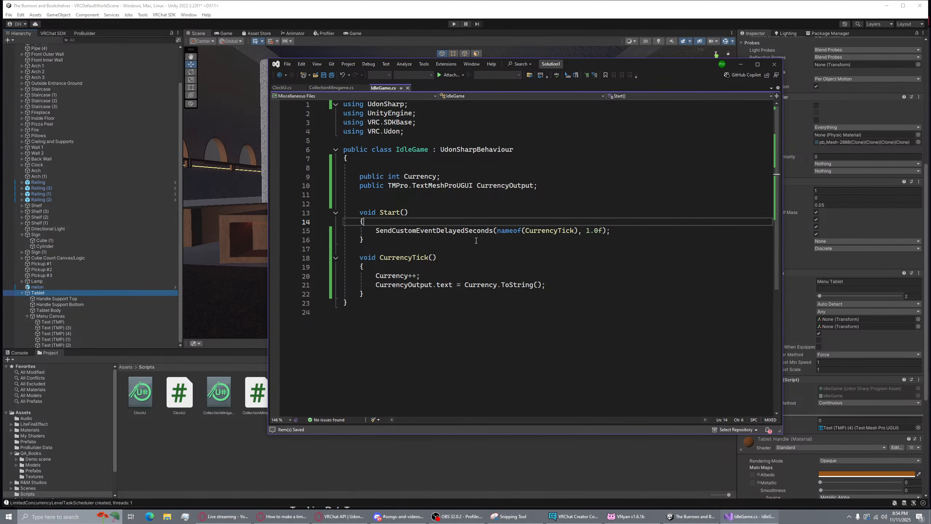
click(509, 233)
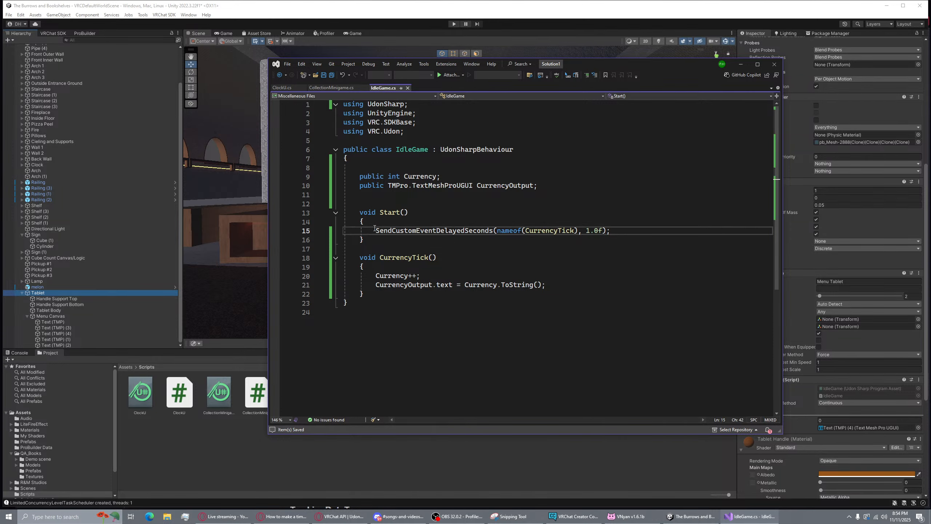
drag(375, 230, 366, 222)
key(BackSpace)
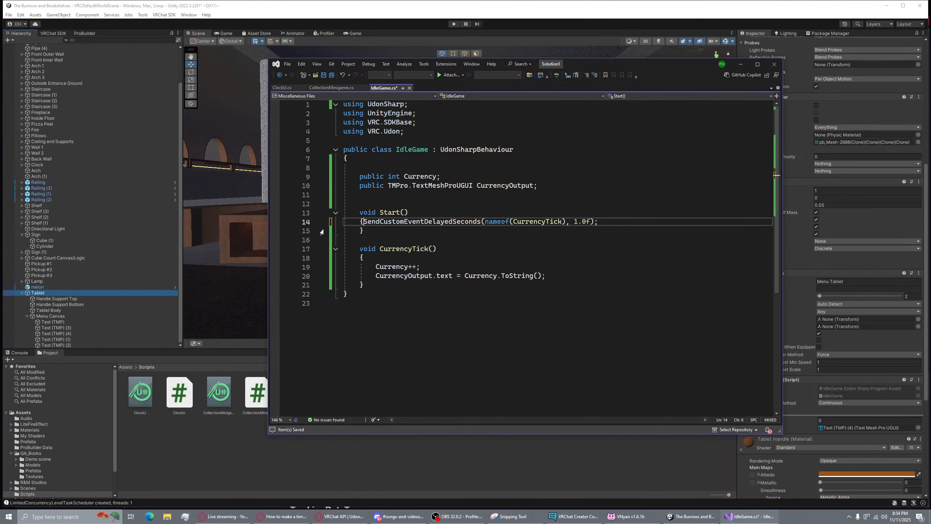
key(Return)
Inspect the CurrencyTick, Currency and TextMeshProUGUI CurrencyOutput declarations in IdleGame
click(455, 242)
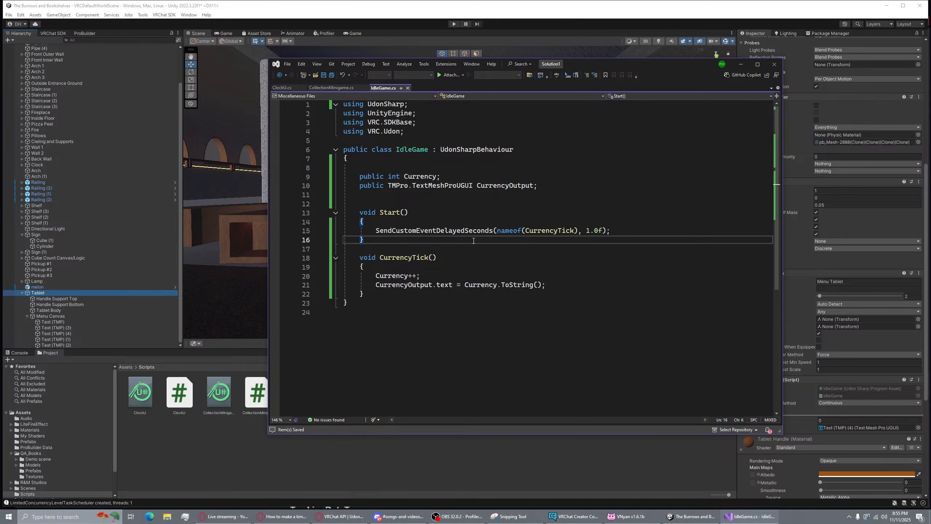
click(577, 230)
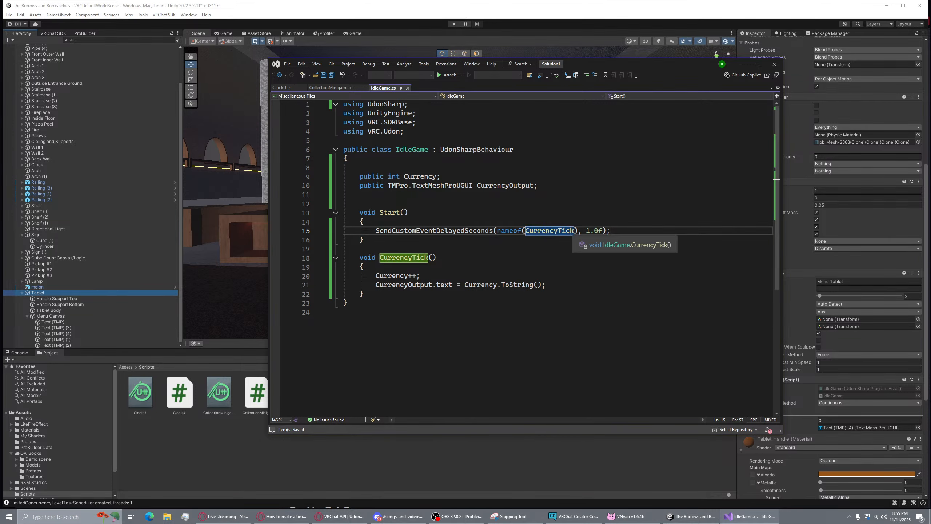
double_click(545, 230)
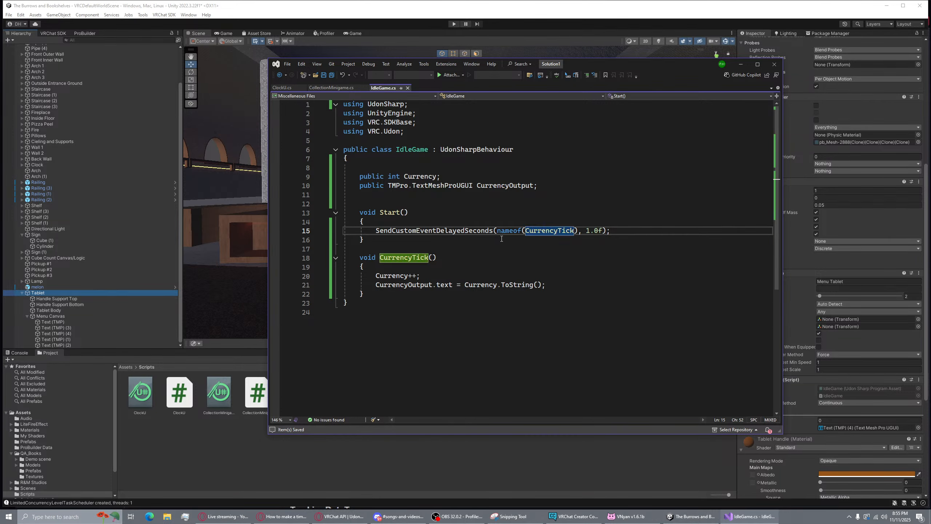
click(421, 176)
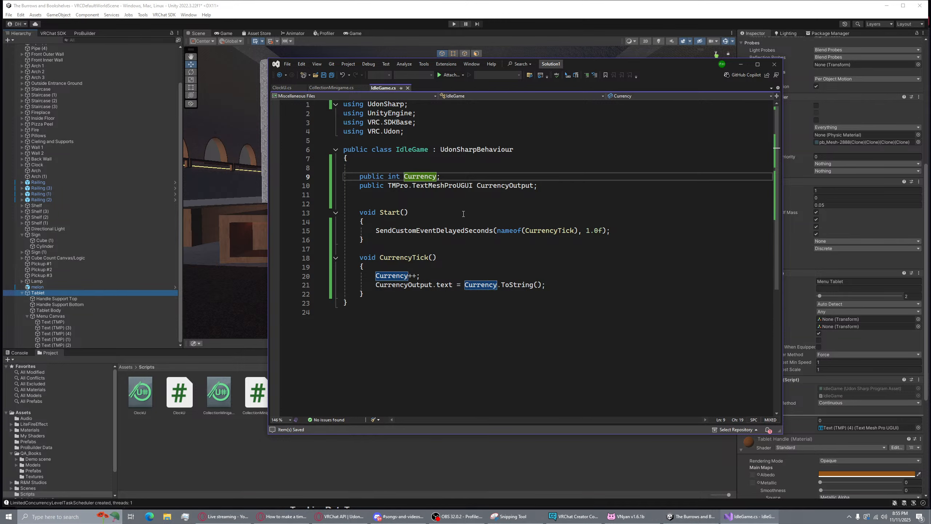
click(451, 186)
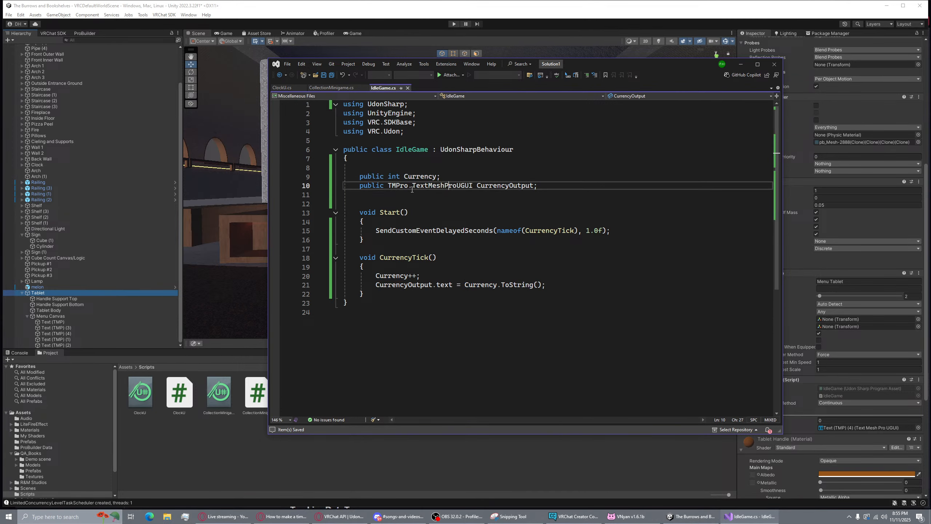
double_click(403, 285)
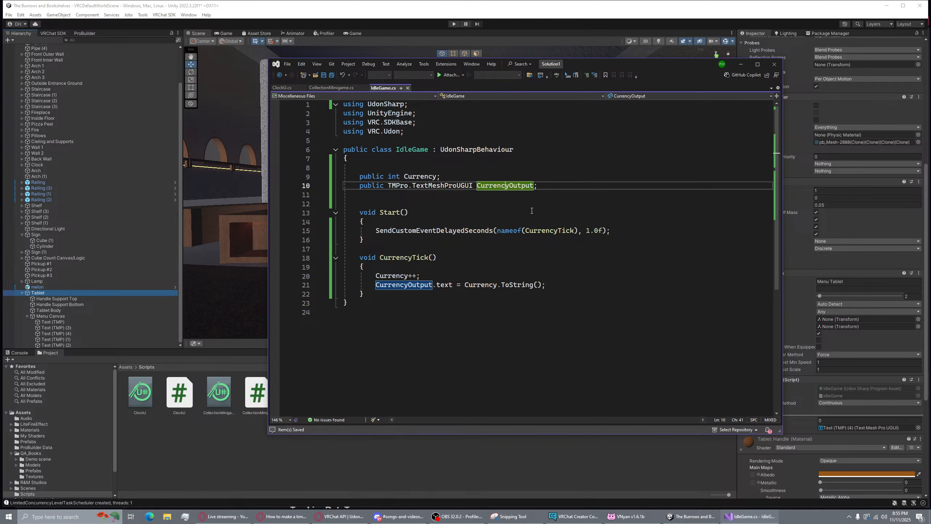
Recheck the Start delayed call, then Build & Test the world from the VRChat SDK Builder
drag(610, 230, 373, 226)
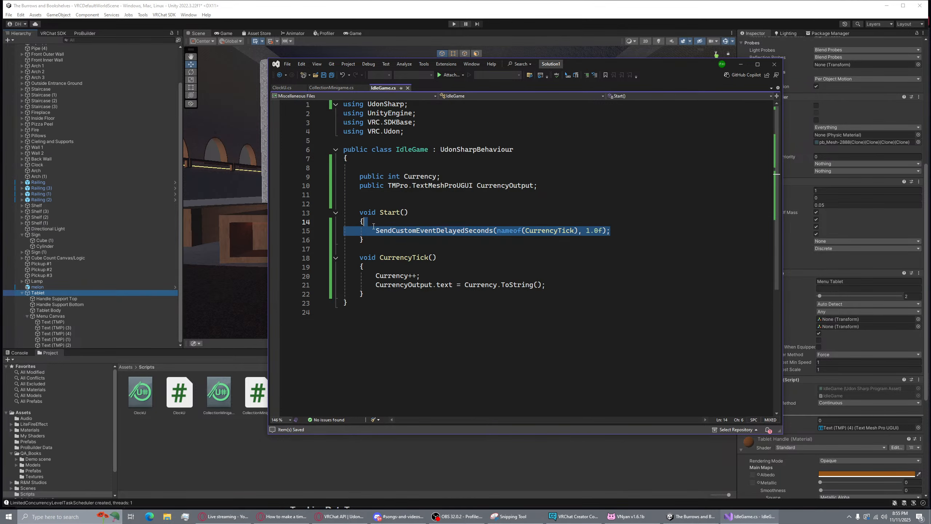
click(391, 198)
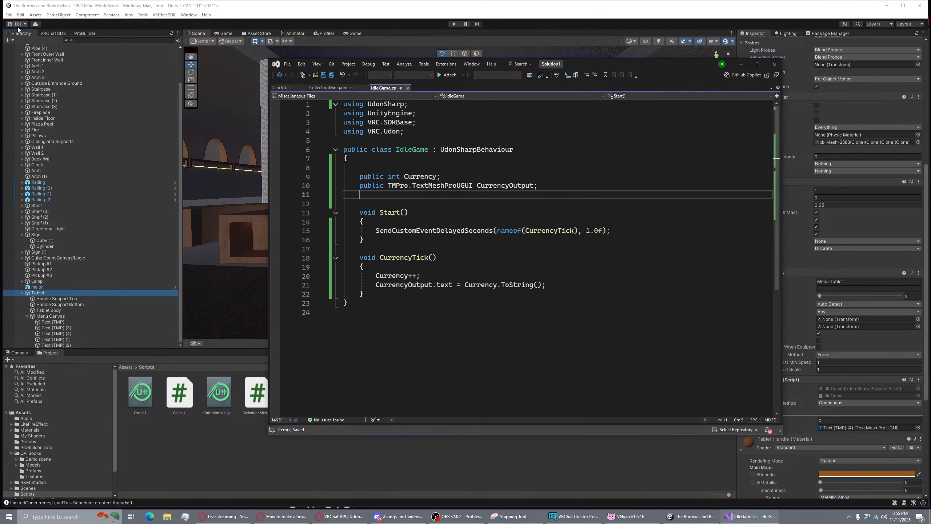
click(53, 33)
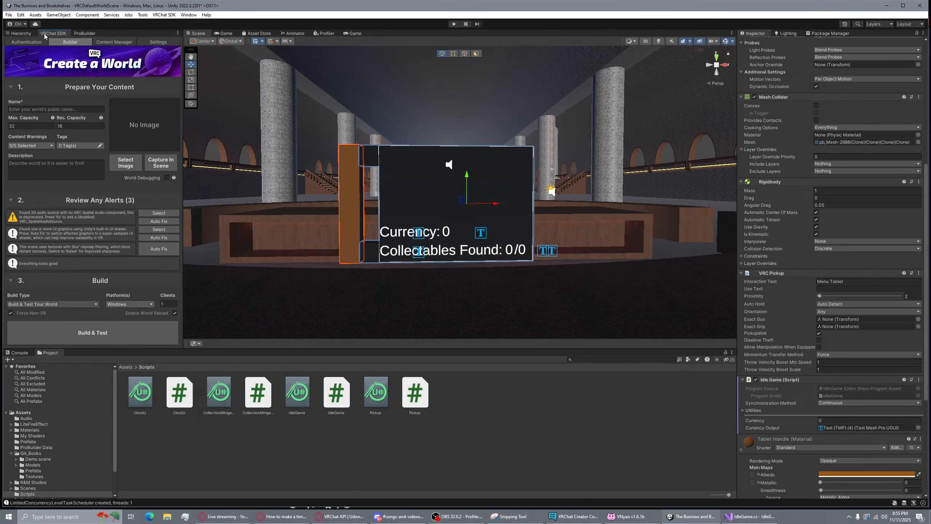
click(135, 336)
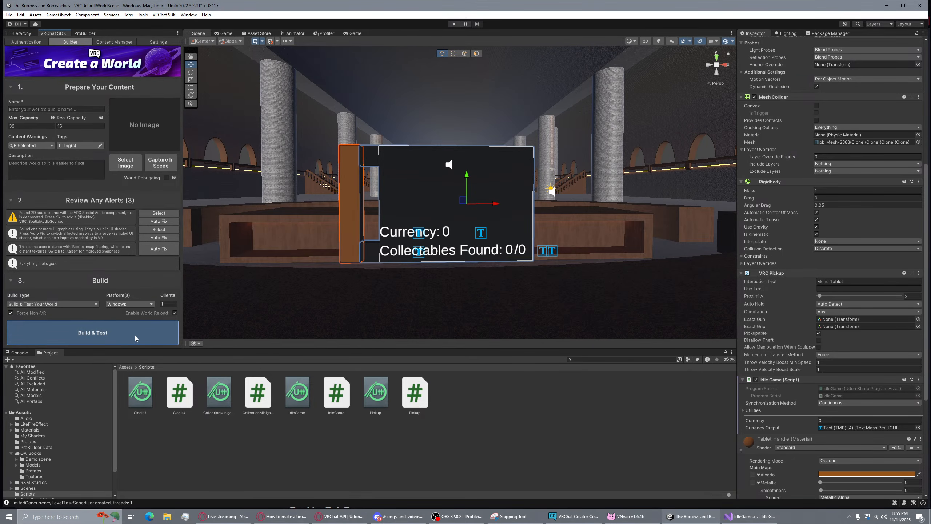